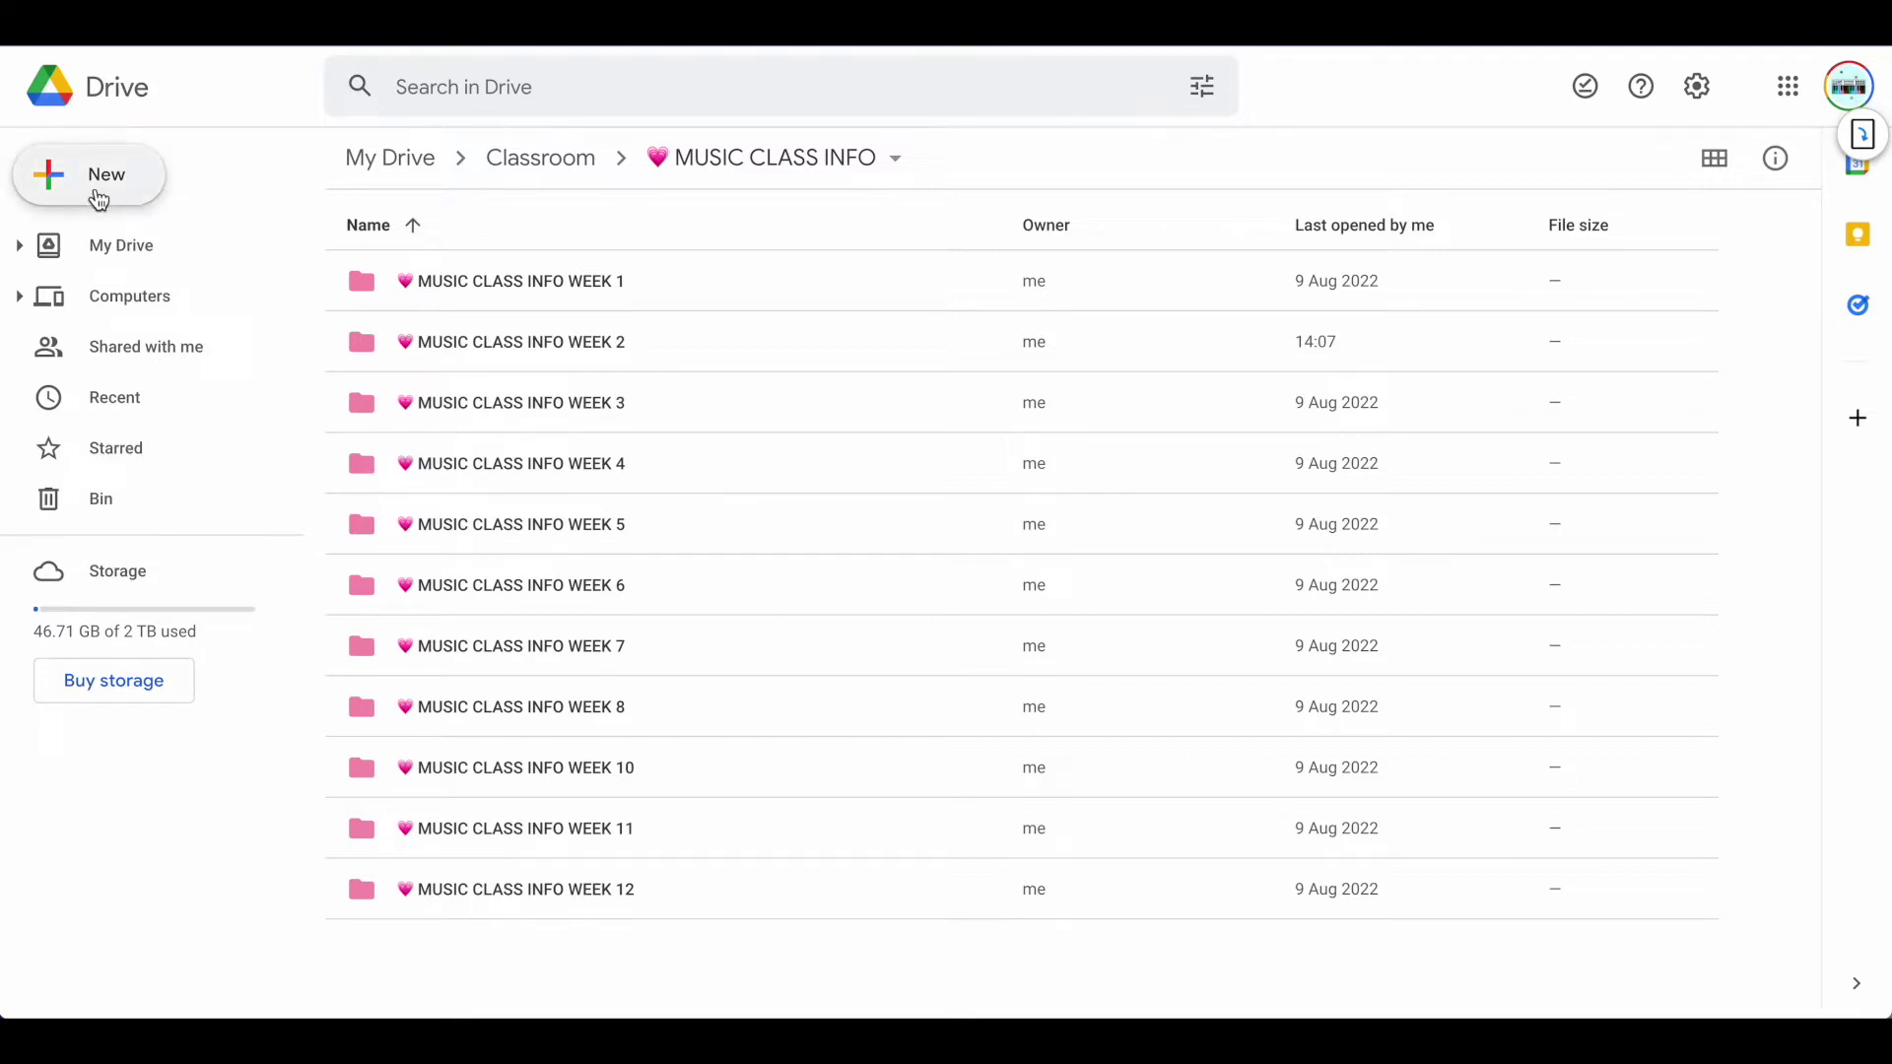
Open Drive's New menu and dismiss it without creating or uploading anything
click(94, 193)
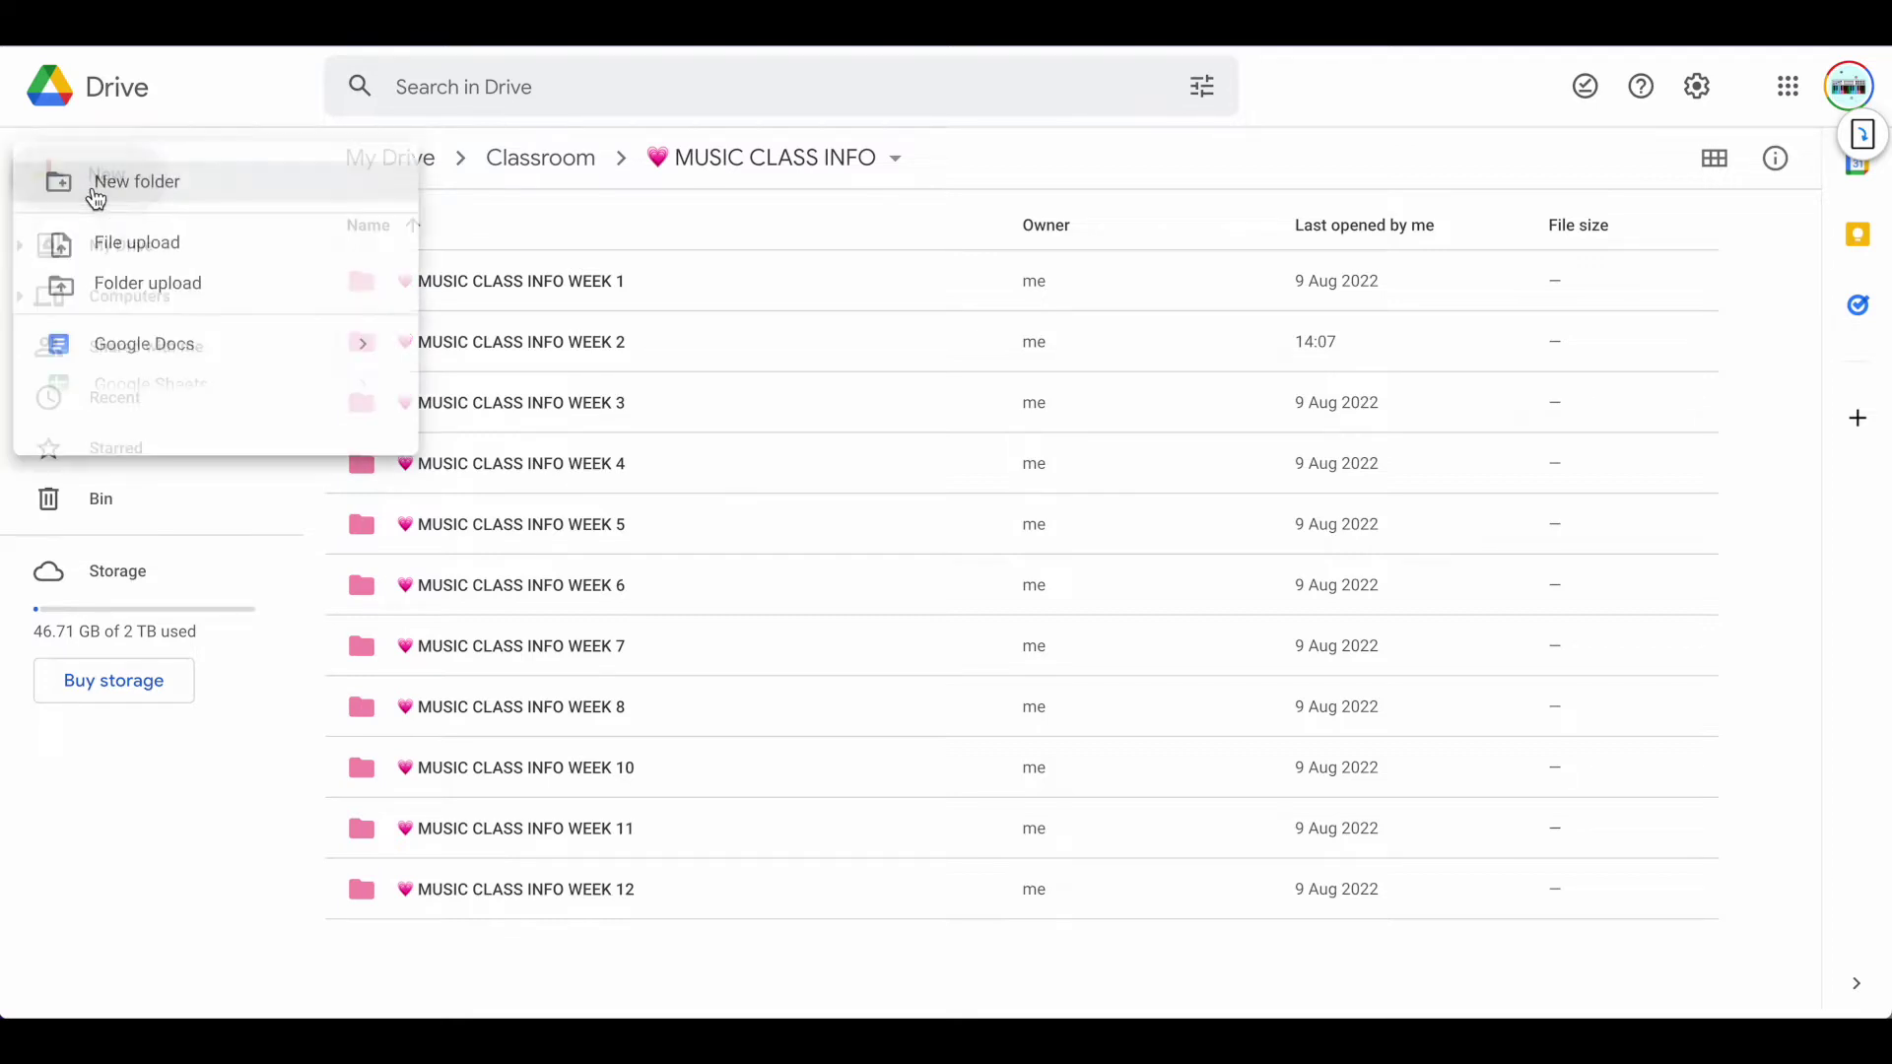
click(172, 102)
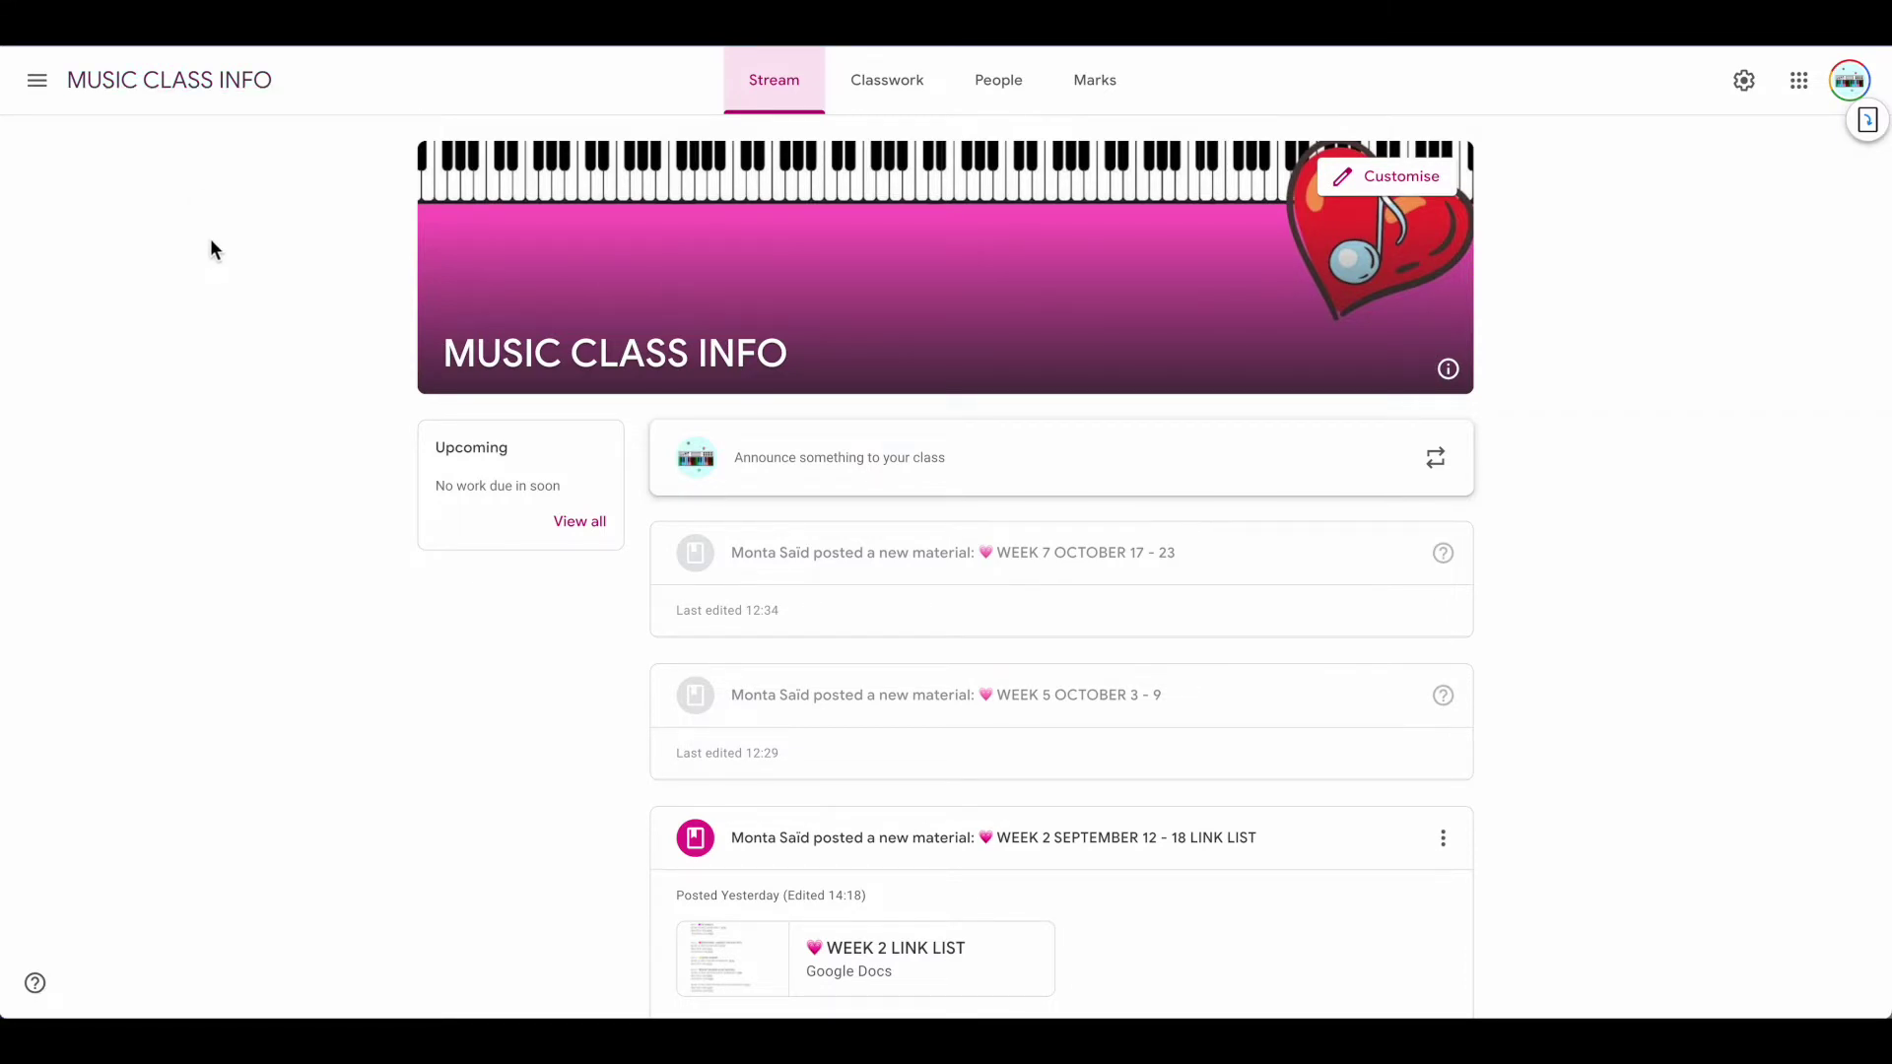
In Classwork, filter to the Week 2 topic, return to All topics and collapse the link list post
click(886, 81)
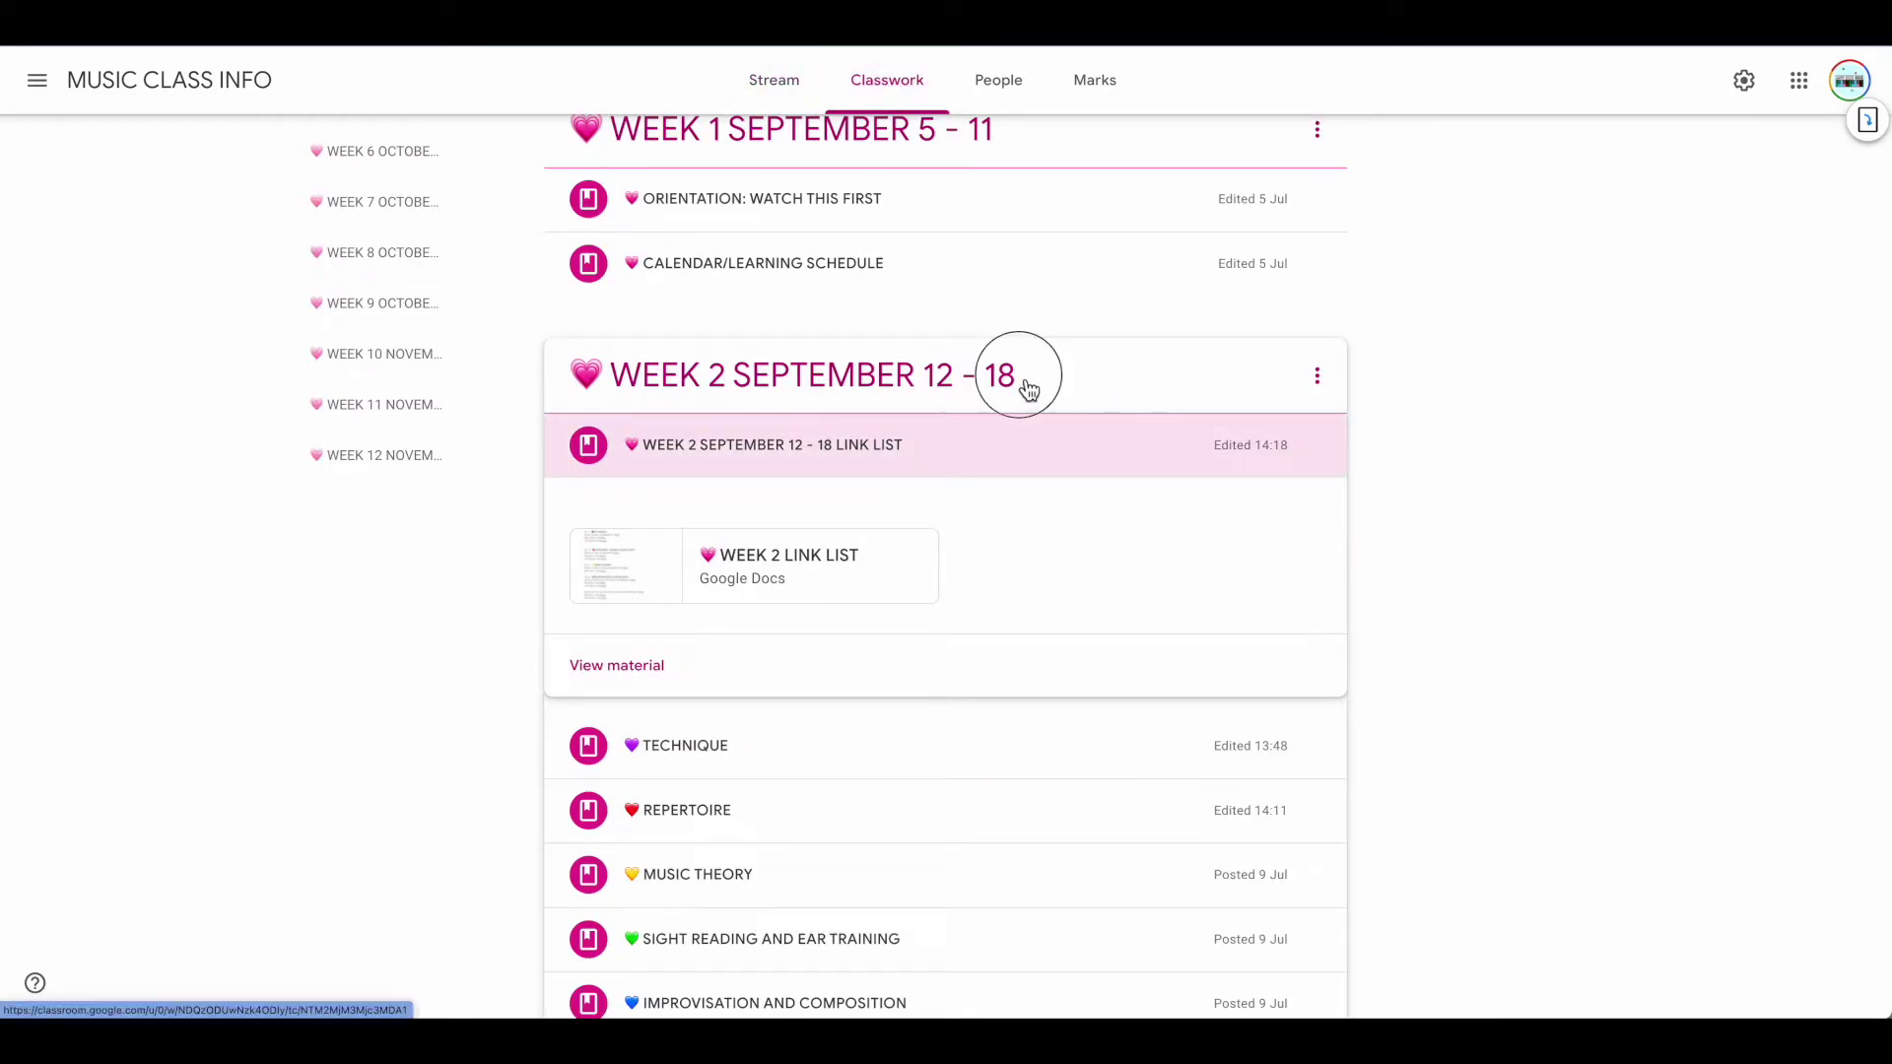
click(1023, 386)
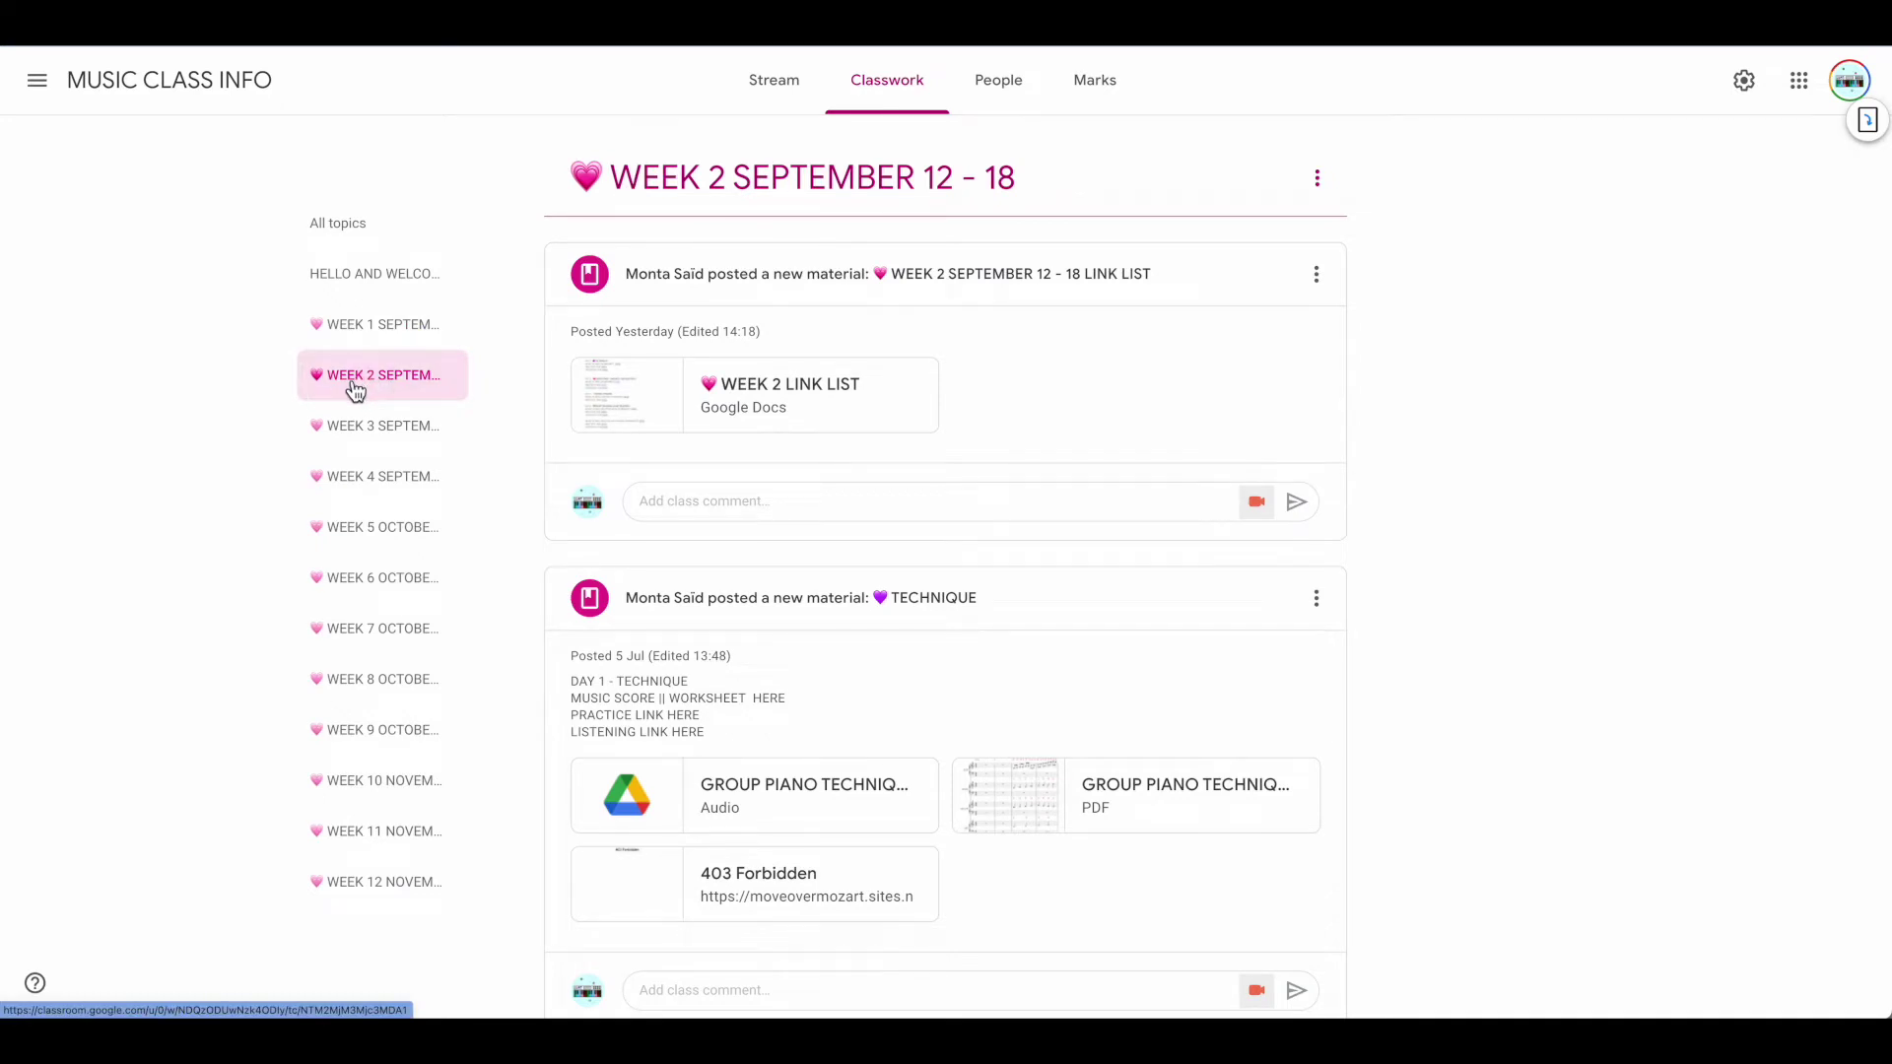
scroll(1052, 483, down, 5)
scroll(1051, 483, up, 5)
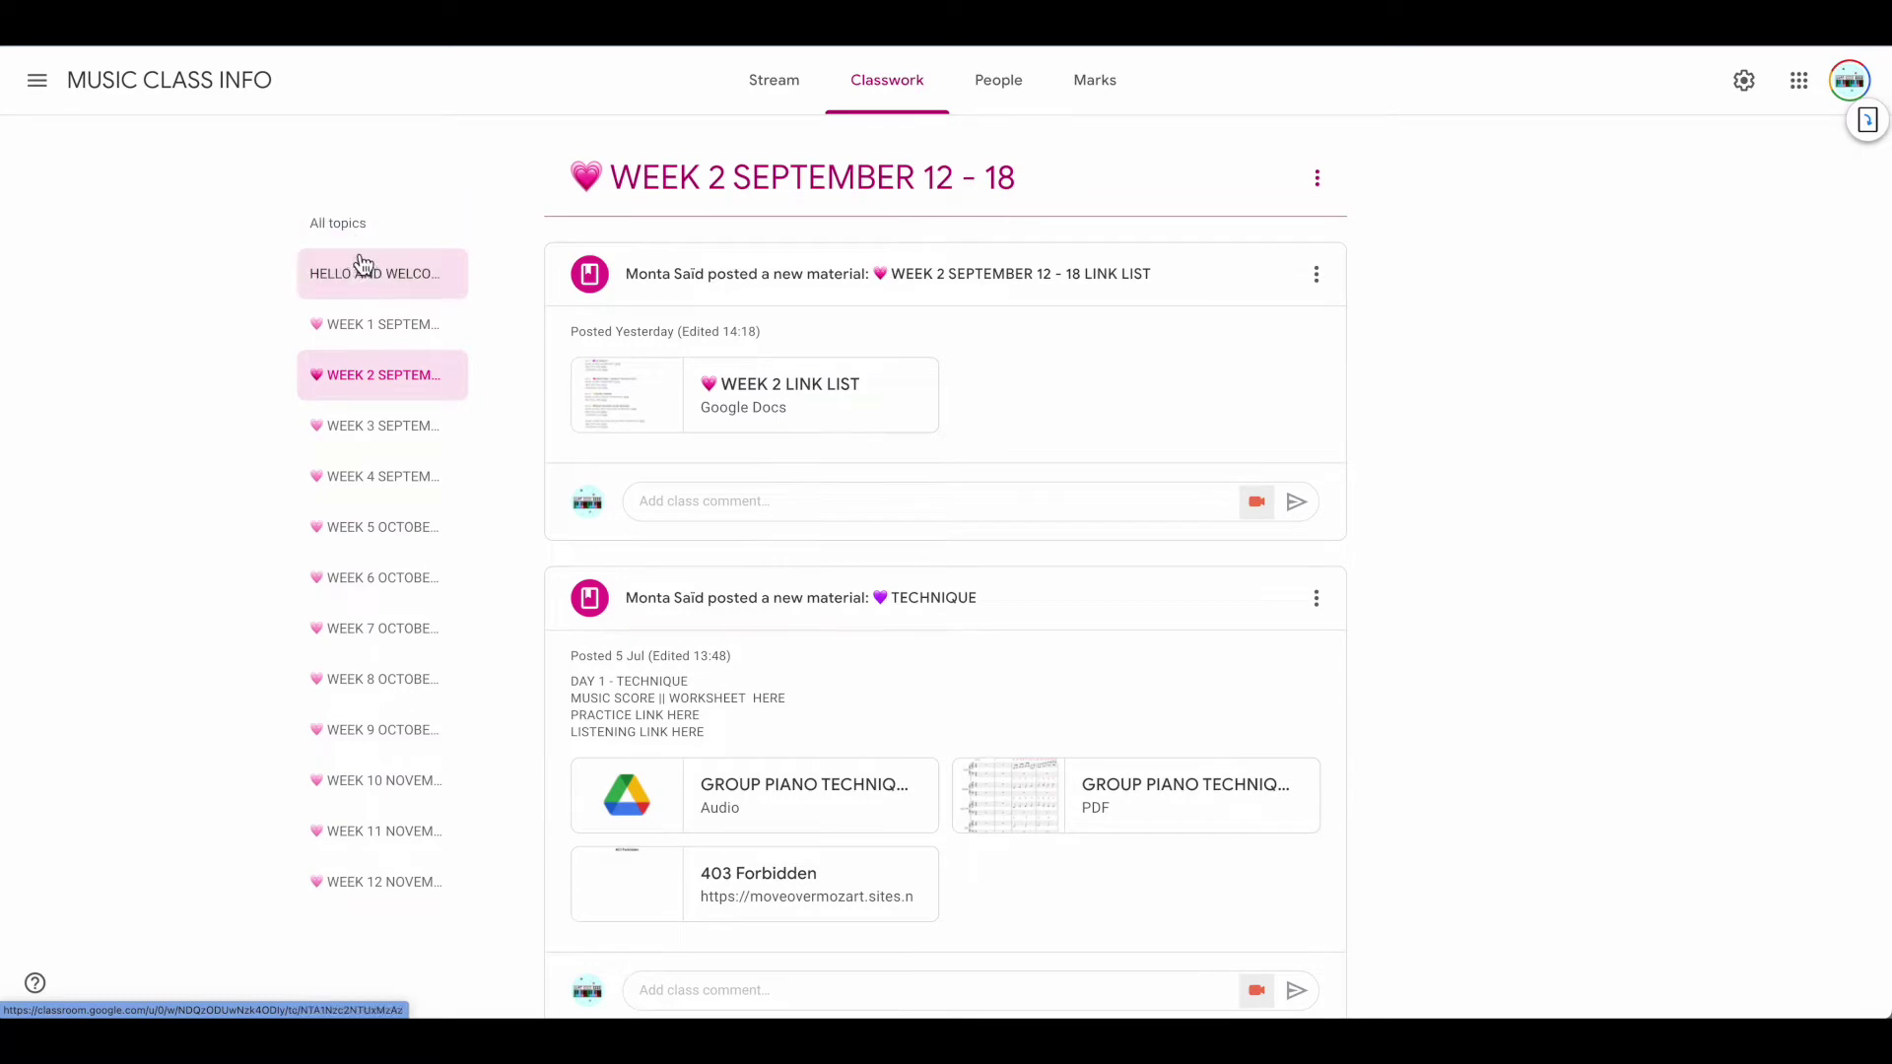
click(358, 233)
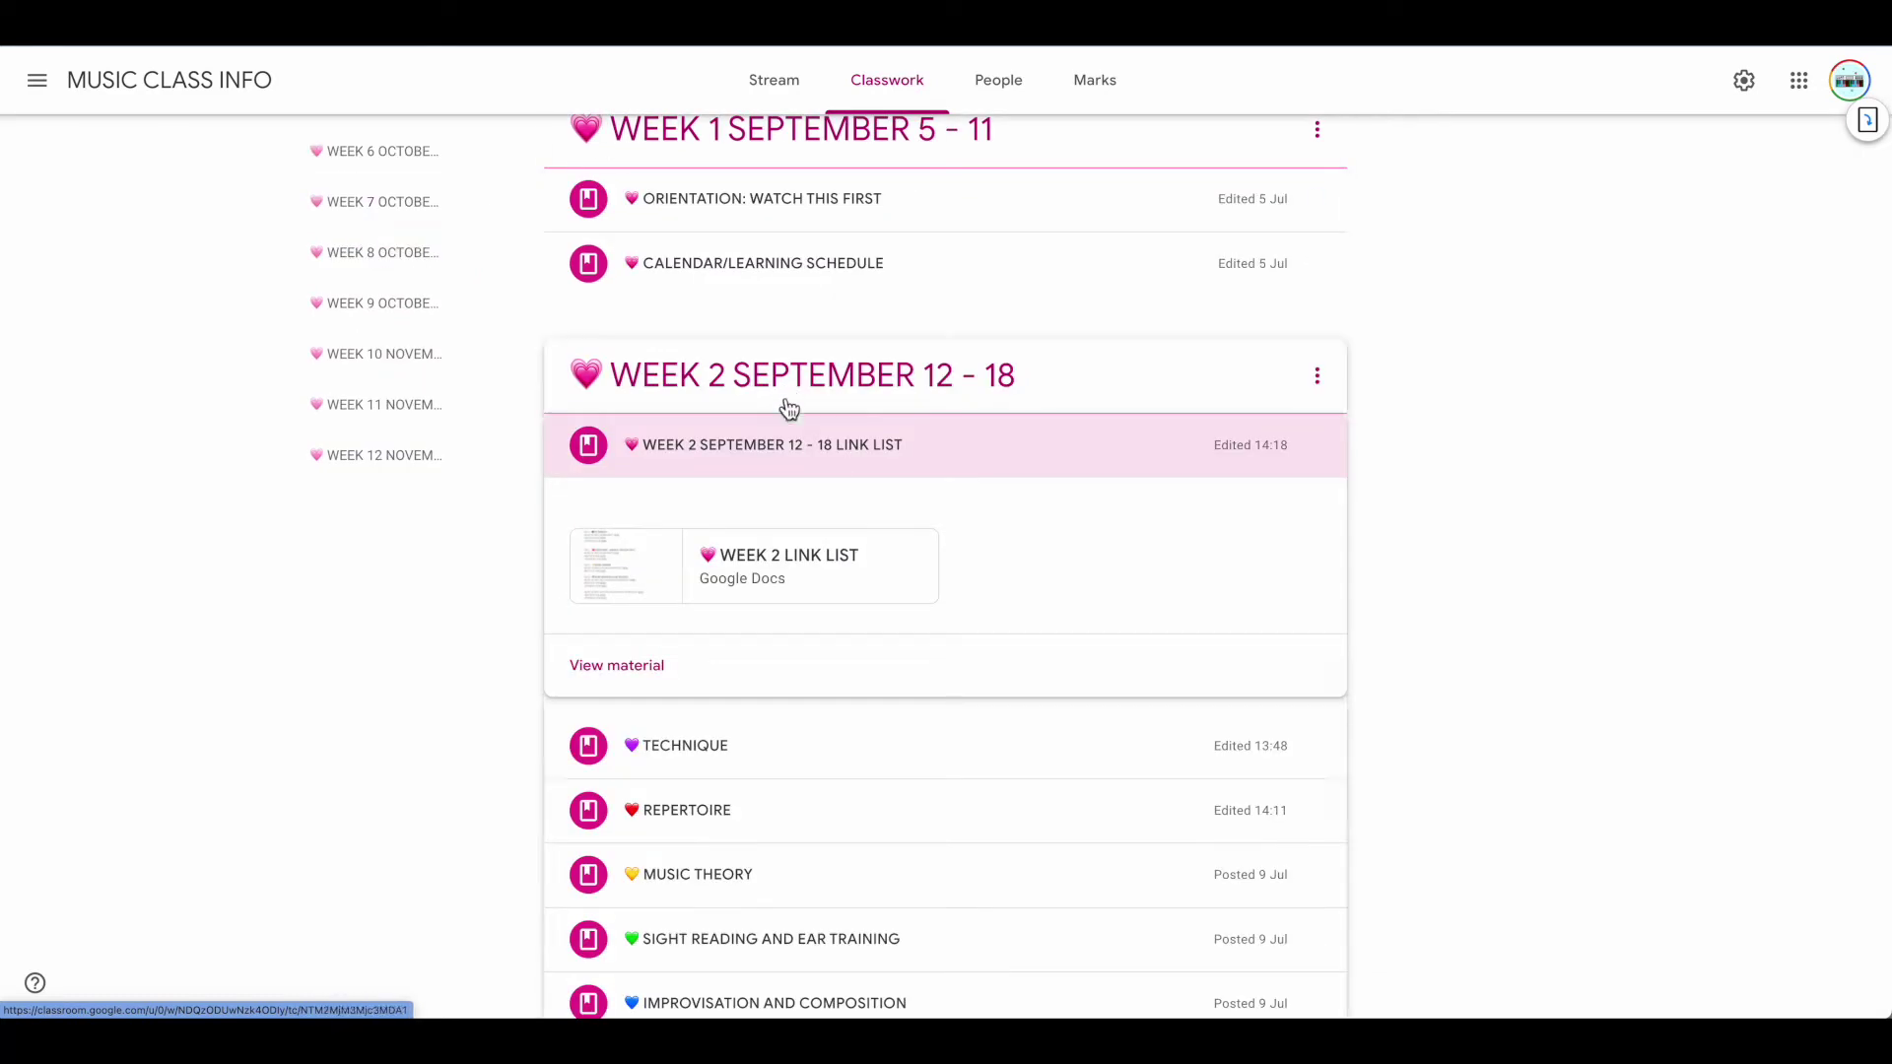
click(759, 446)
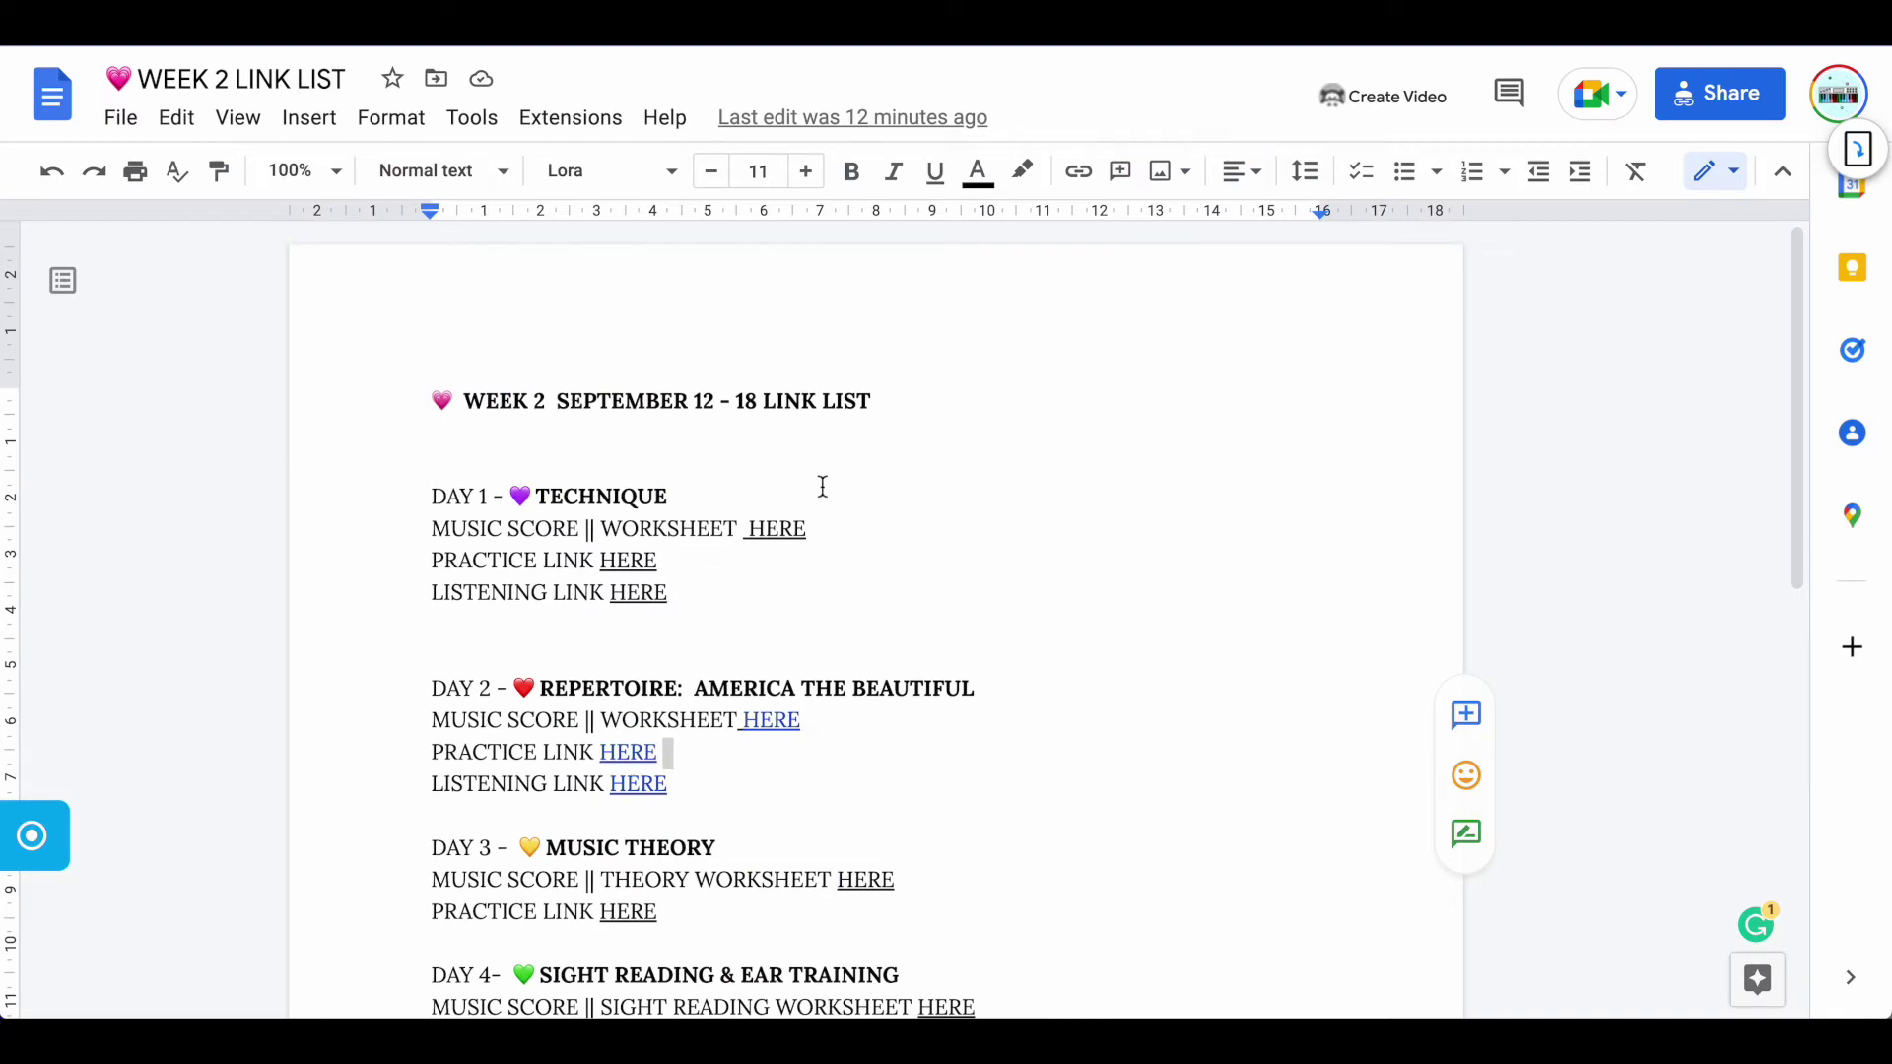
scroll(823, 486, down, 5)
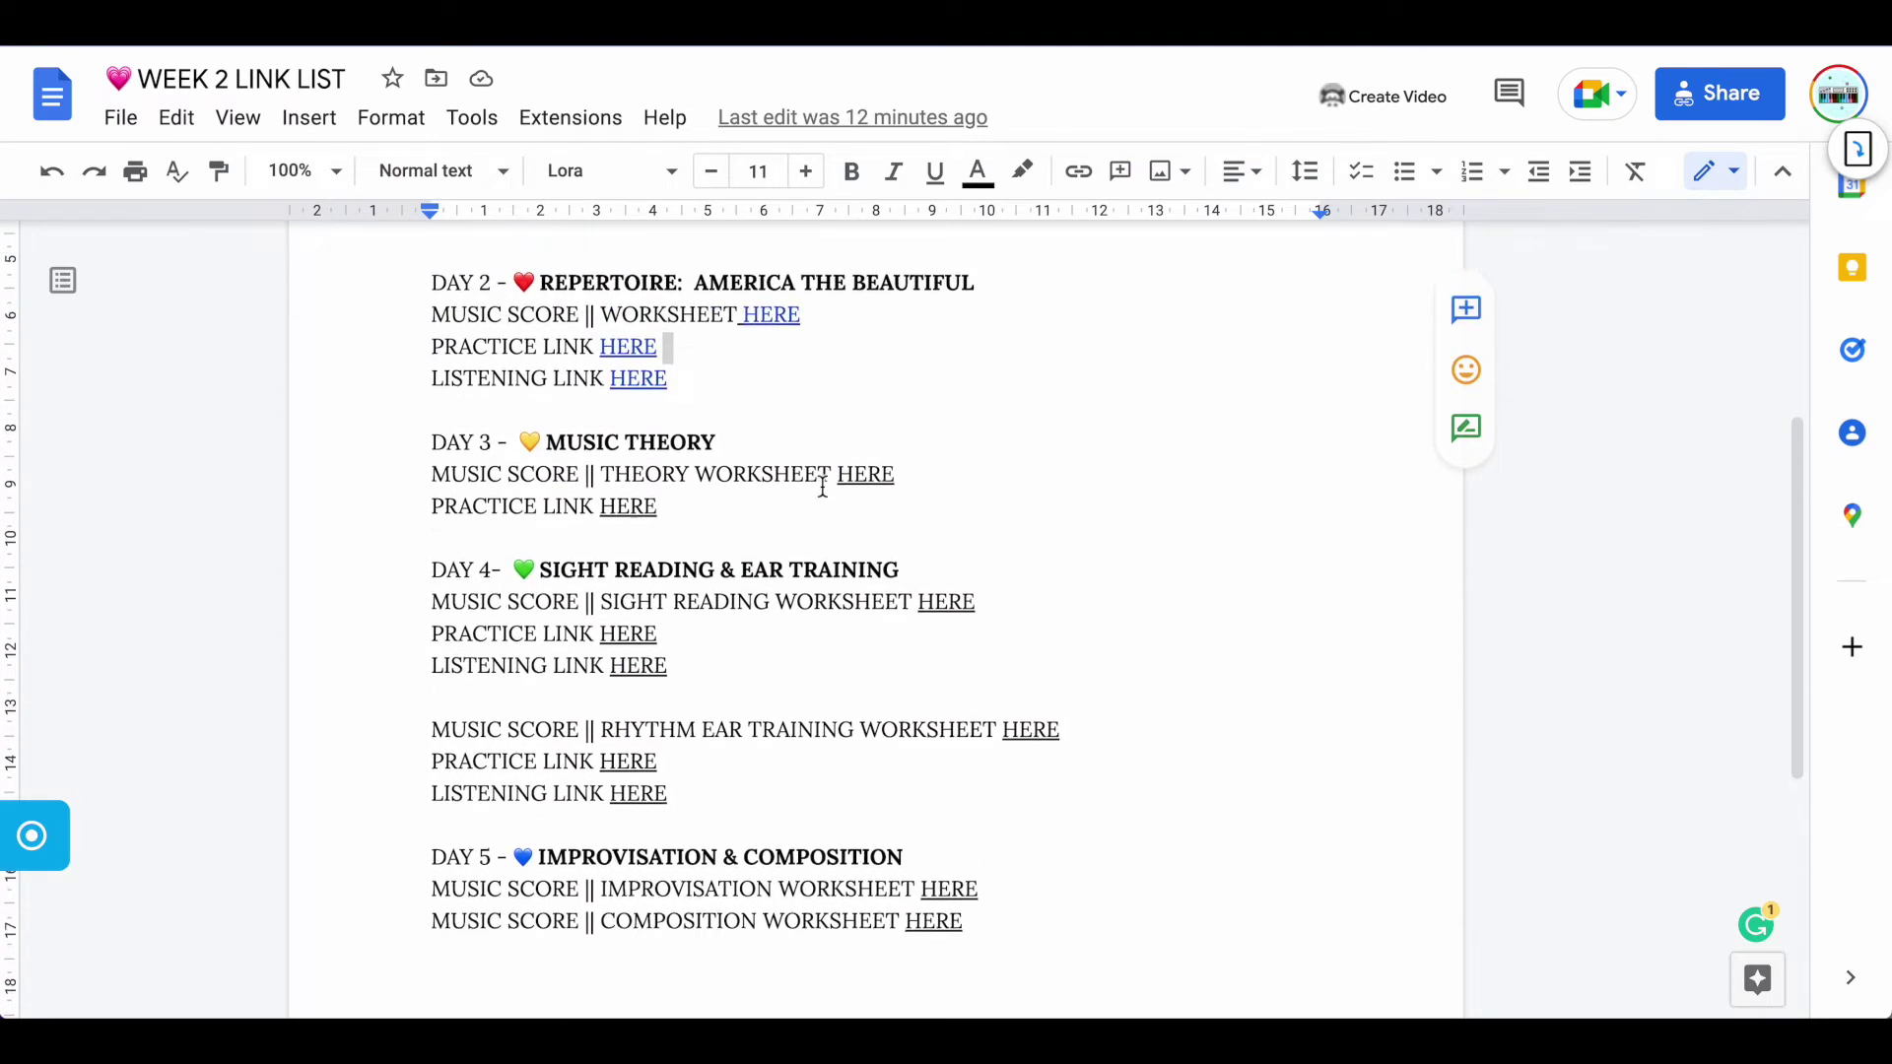
scroll(822, 486, up, 4)
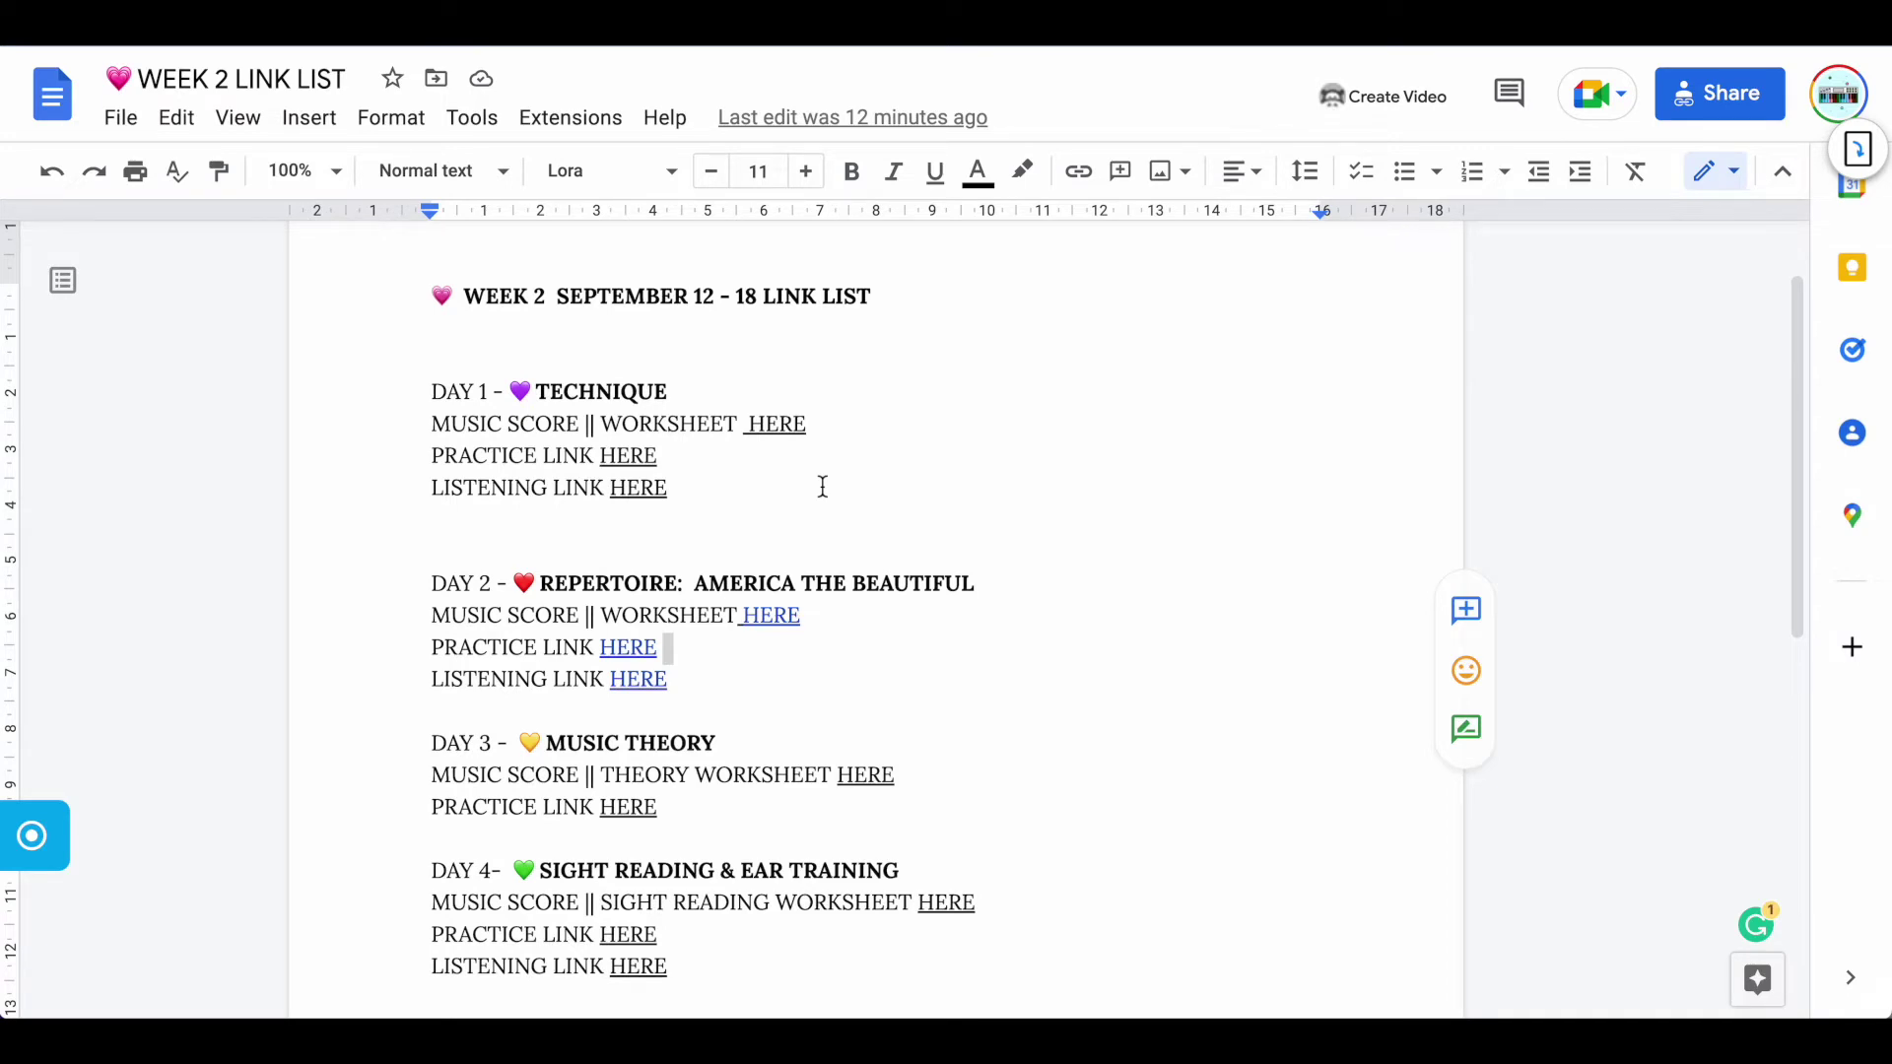
click(133, 129)
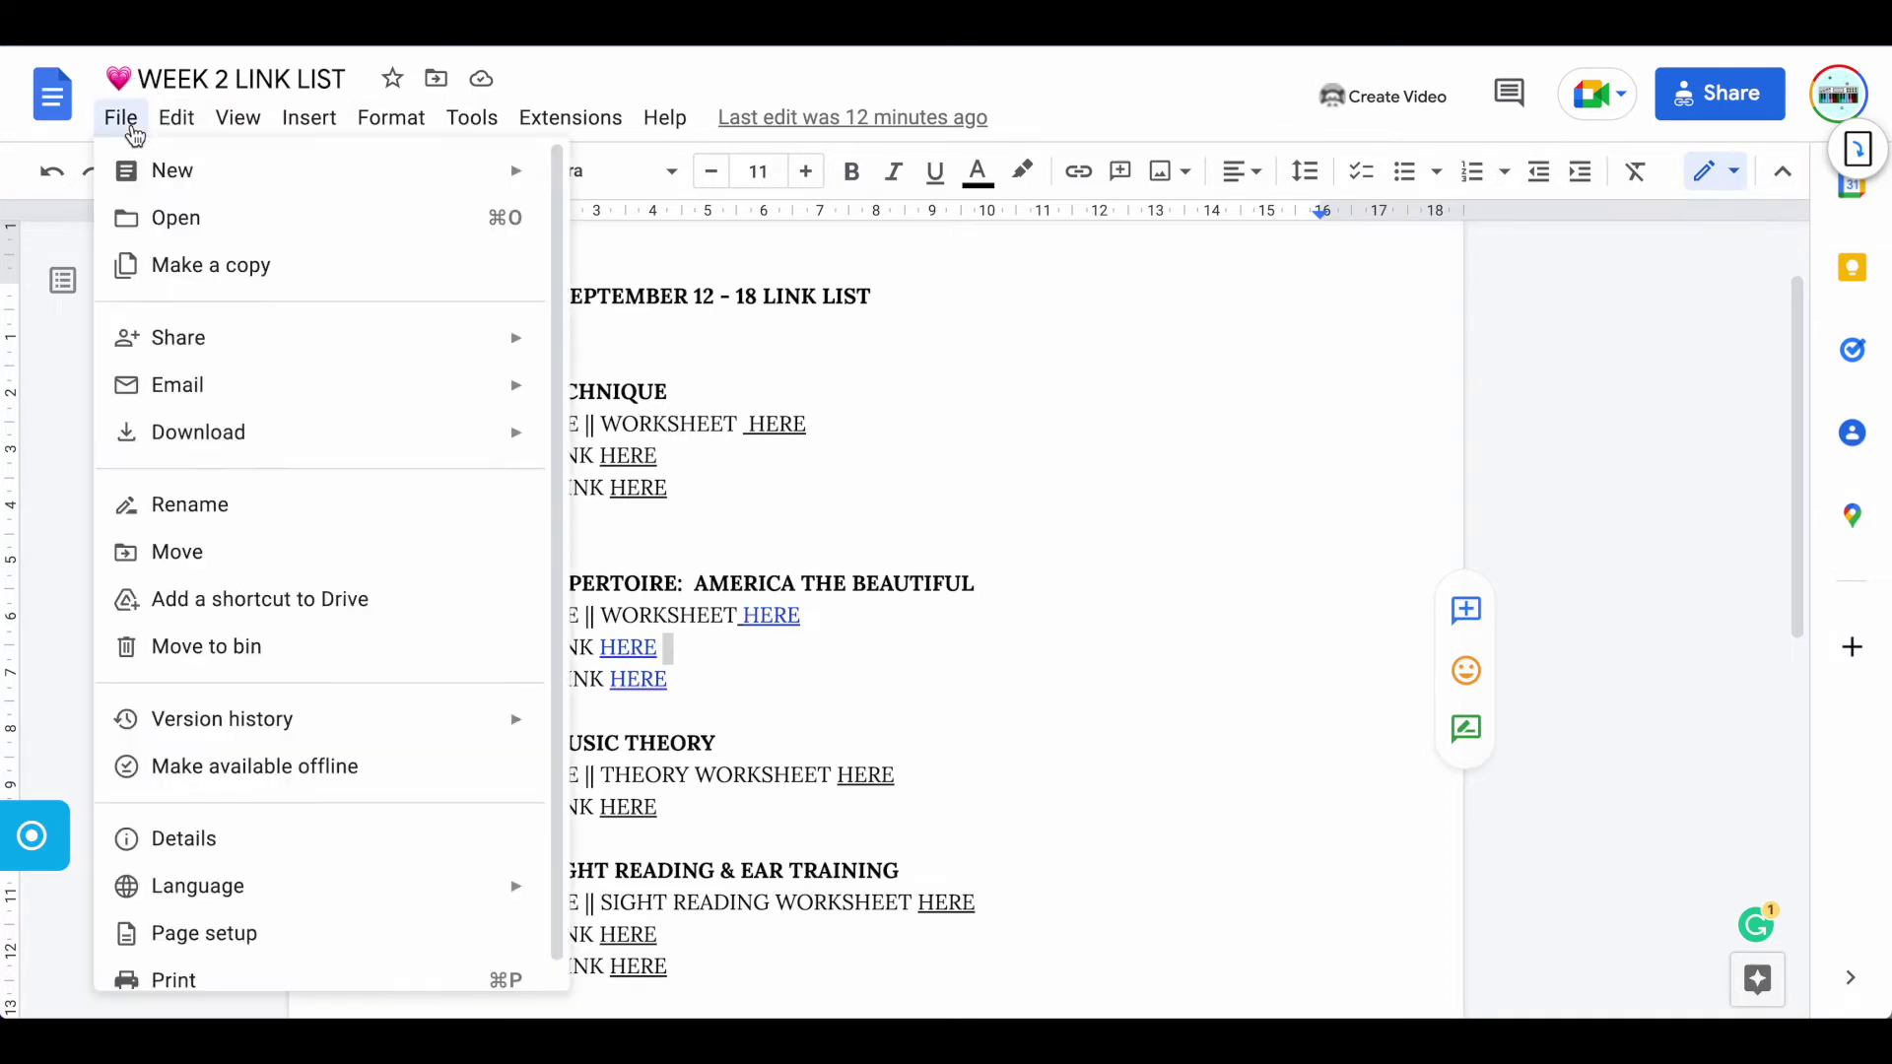
mouse_move(173, 186)
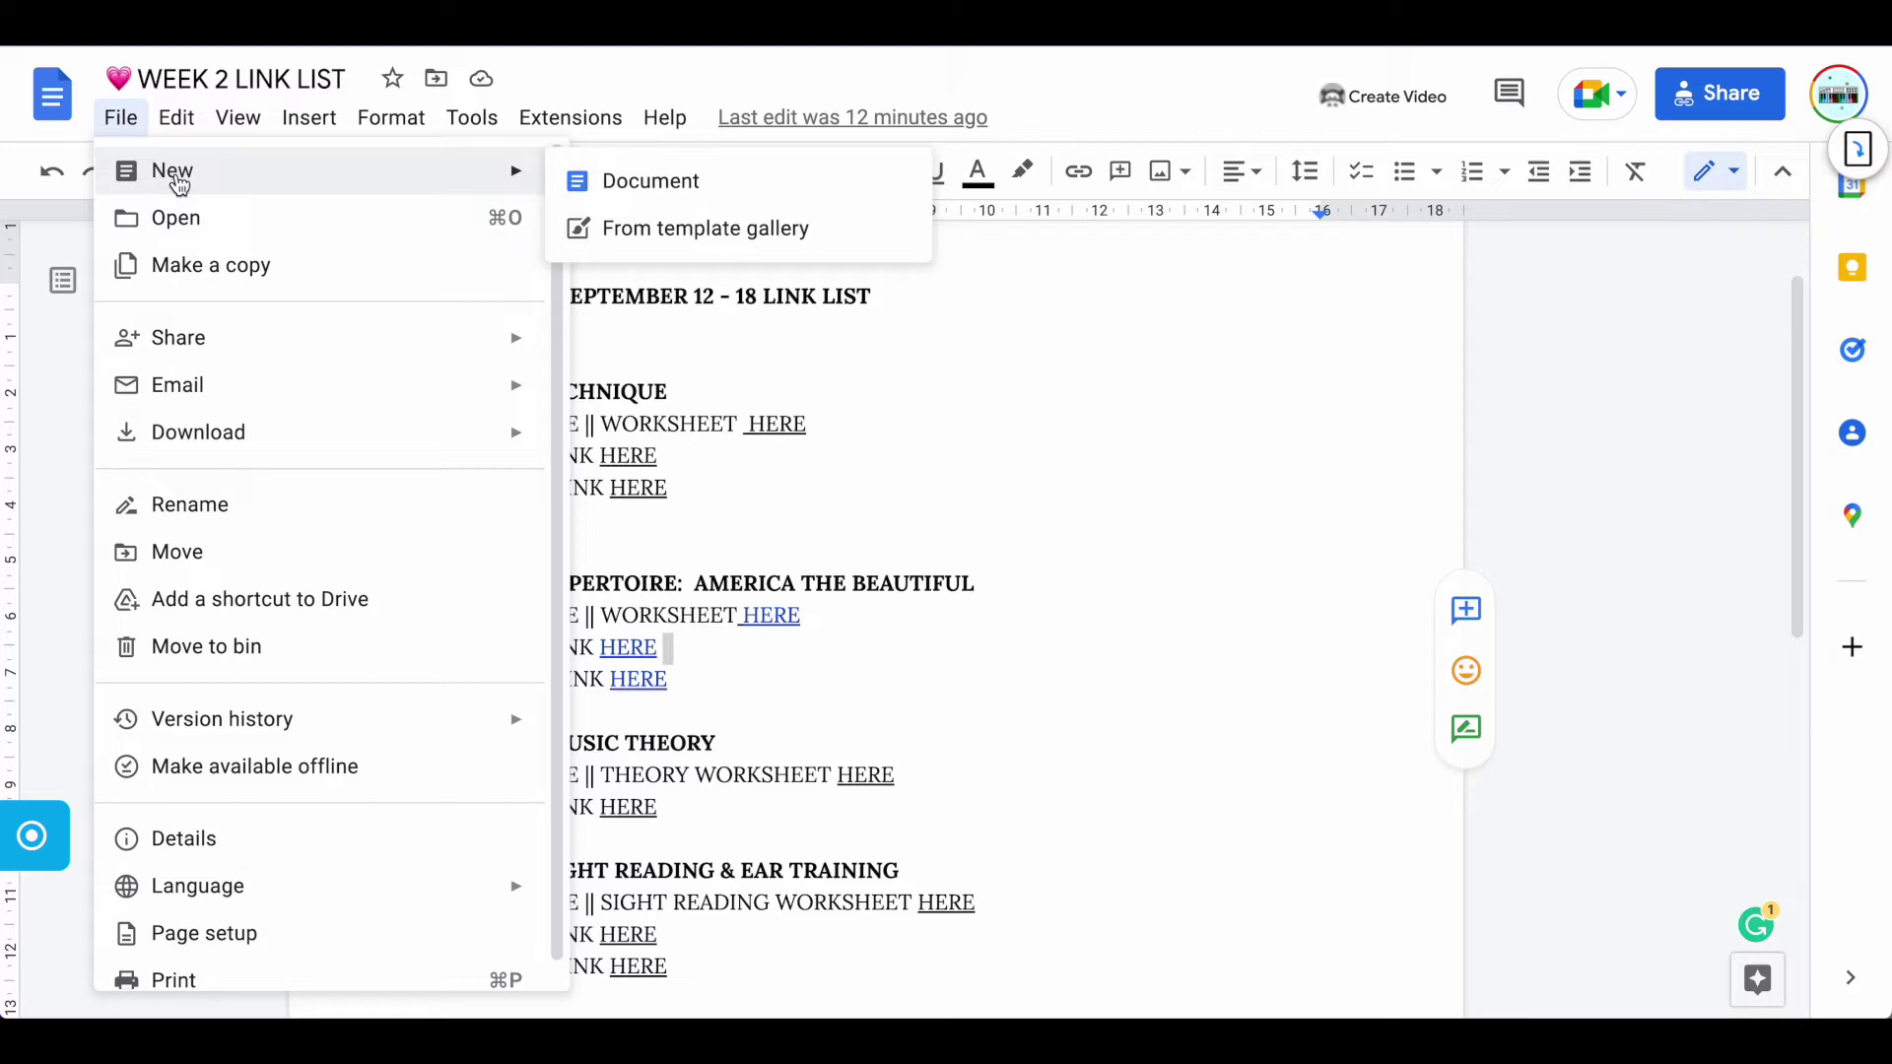
click(990, 306)
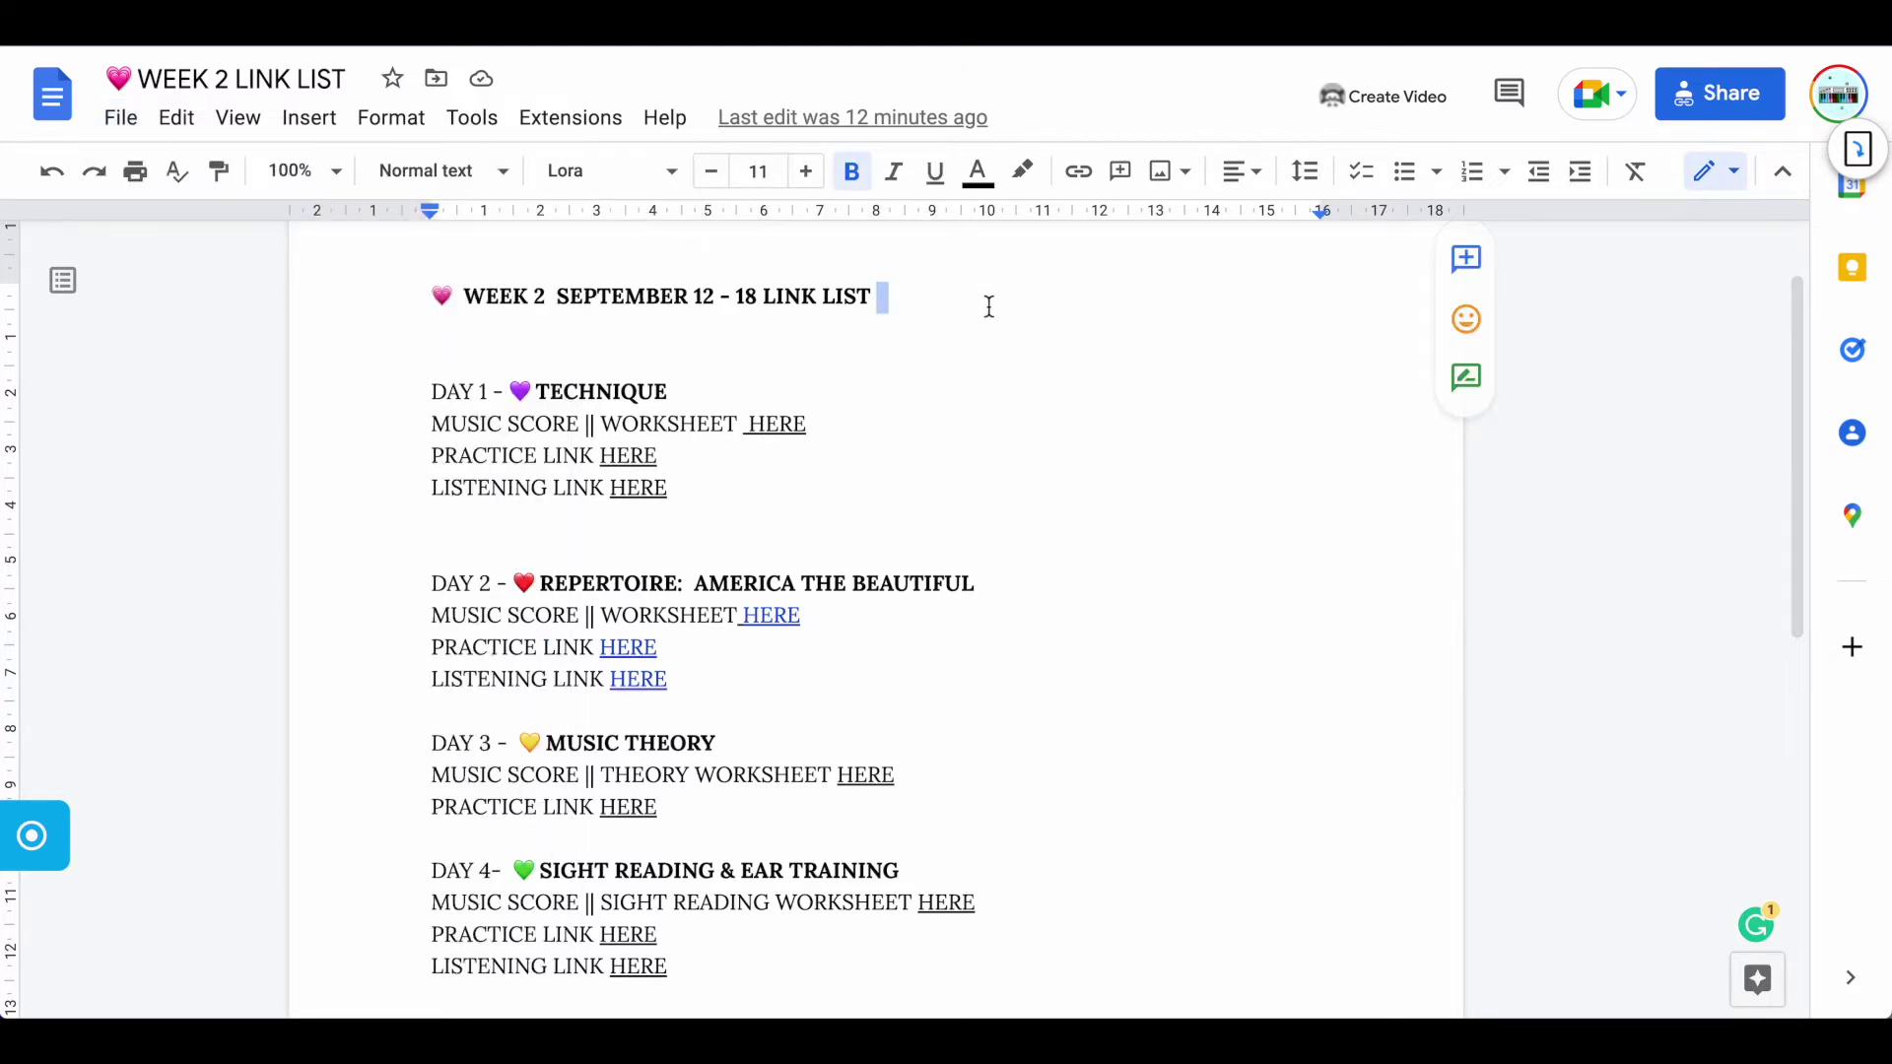
scroll(944, 399, down, 1)
scroll(944, 399, up, 1)
scroll(944, 399, down, 2)
scroll(944, 399, down, 3)
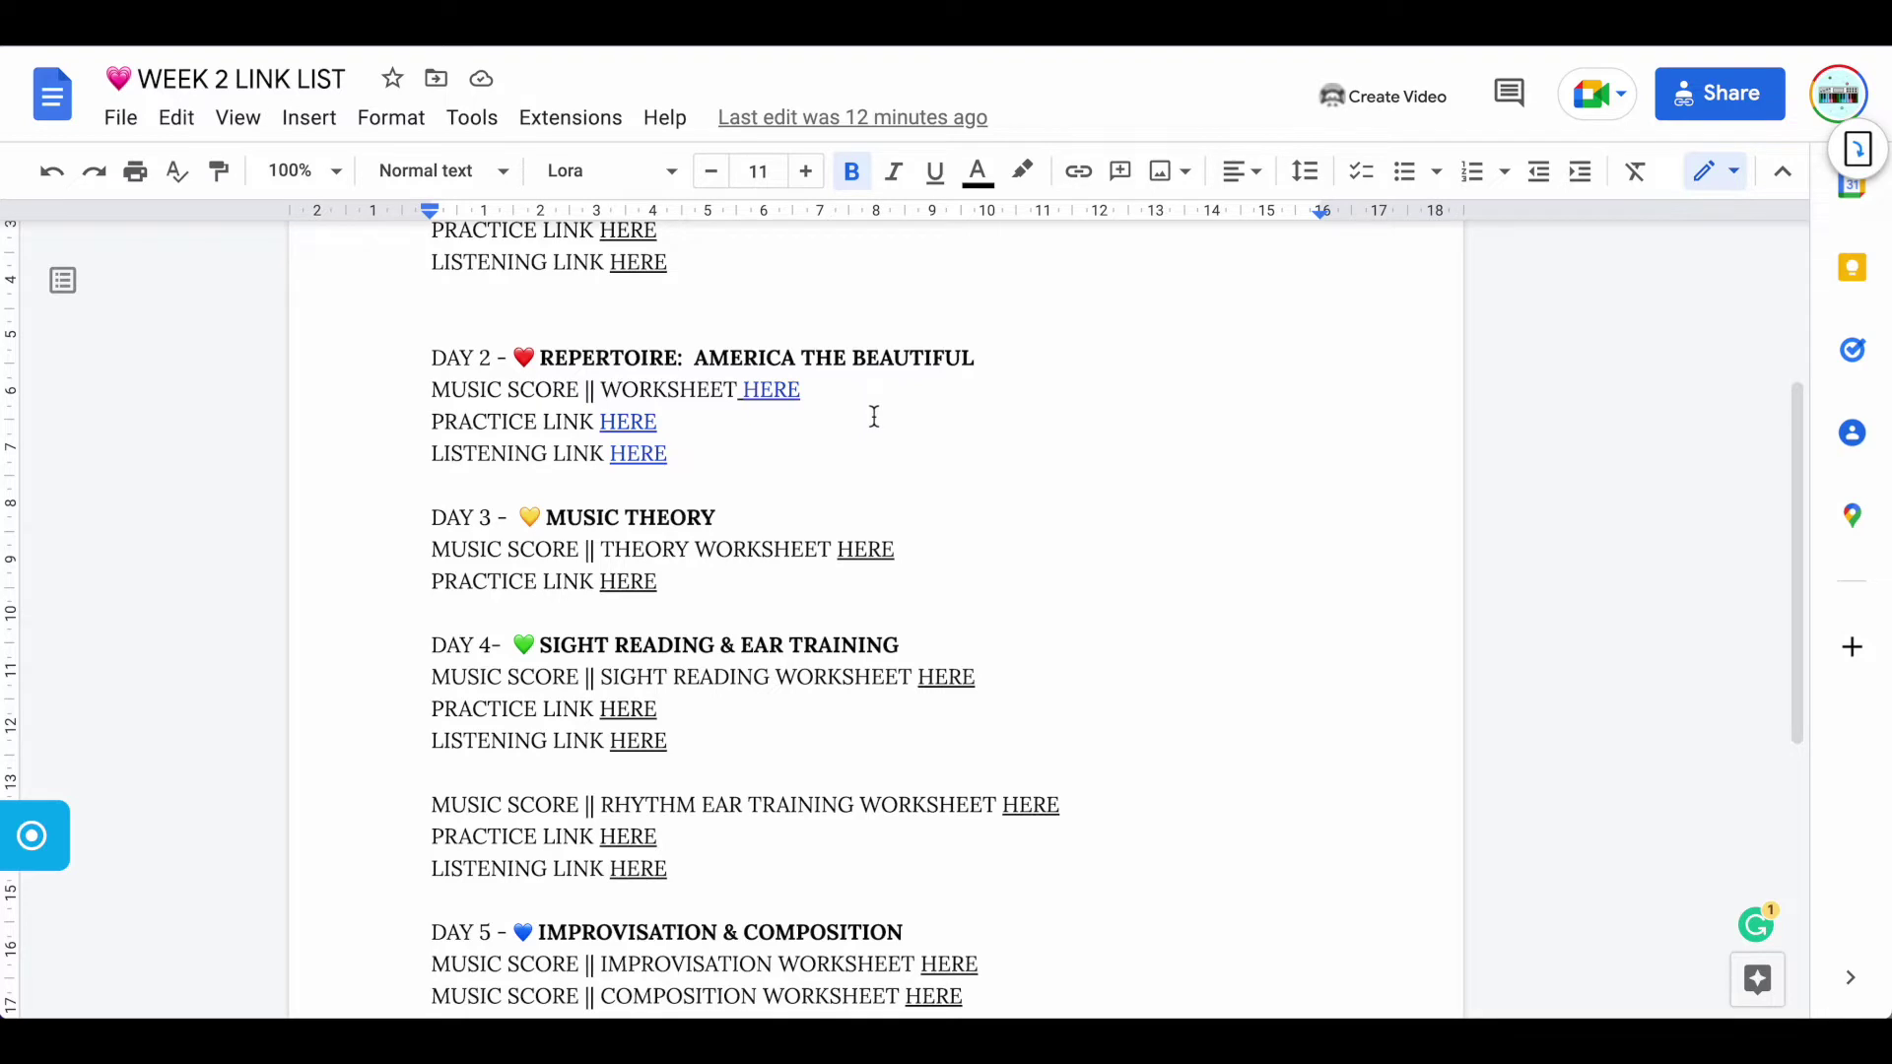
scroll(972, 435, up, 5)
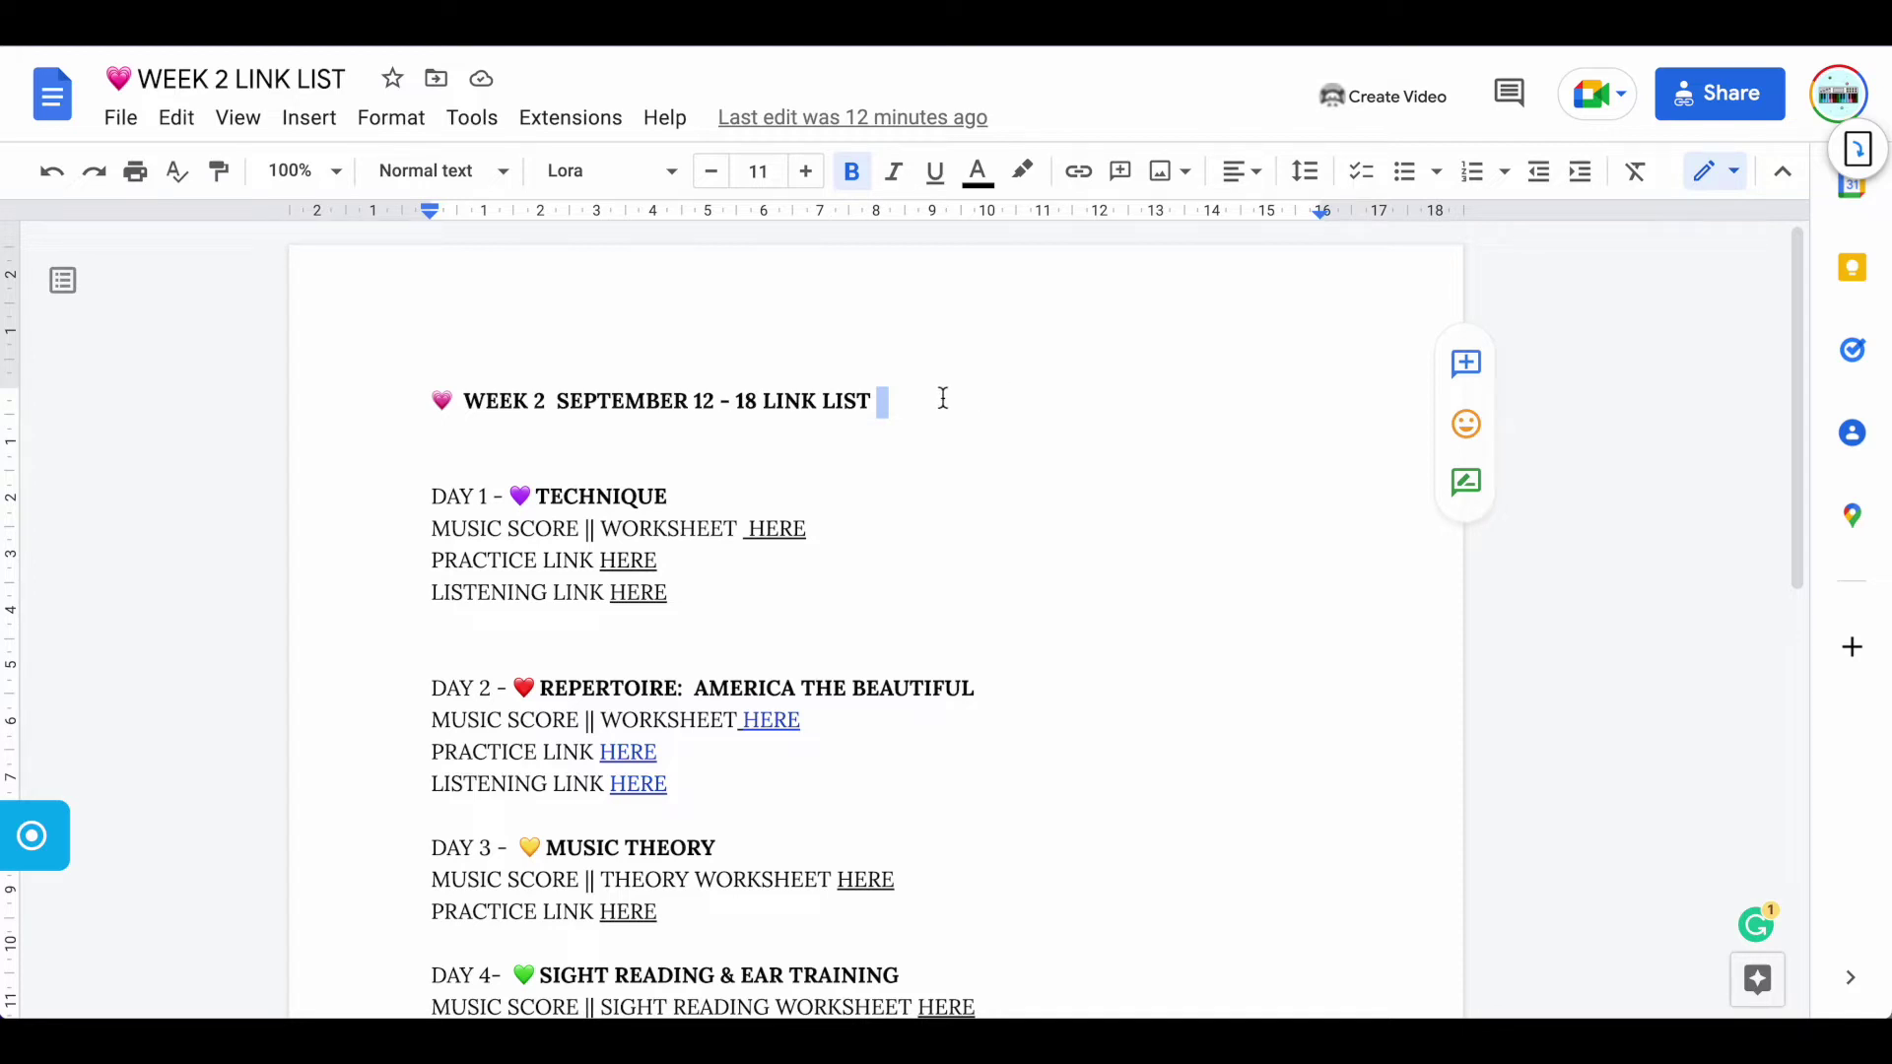
Insert 'MUSIC' so the title reads WEEK 2 SEPTEMBER 12 - 18 MUSIC LINK LIST
click(765, 402)
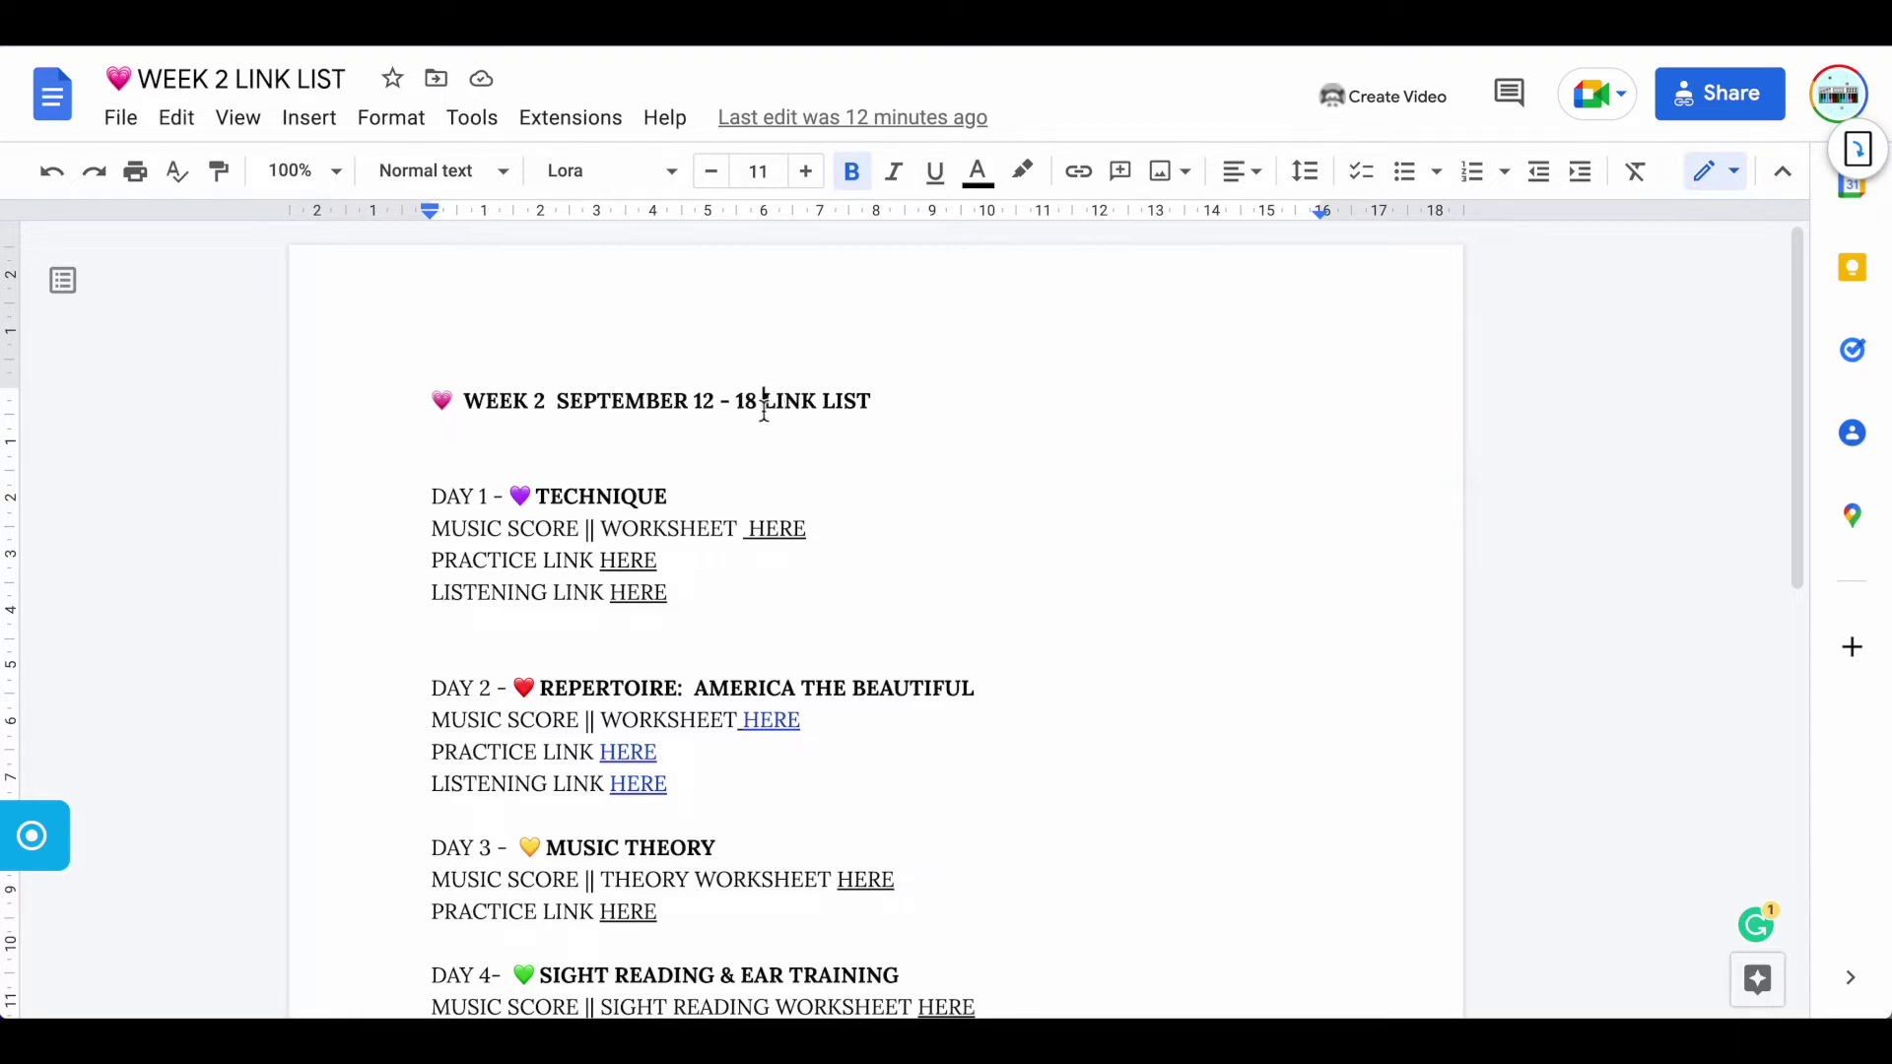
text(MUSIC)
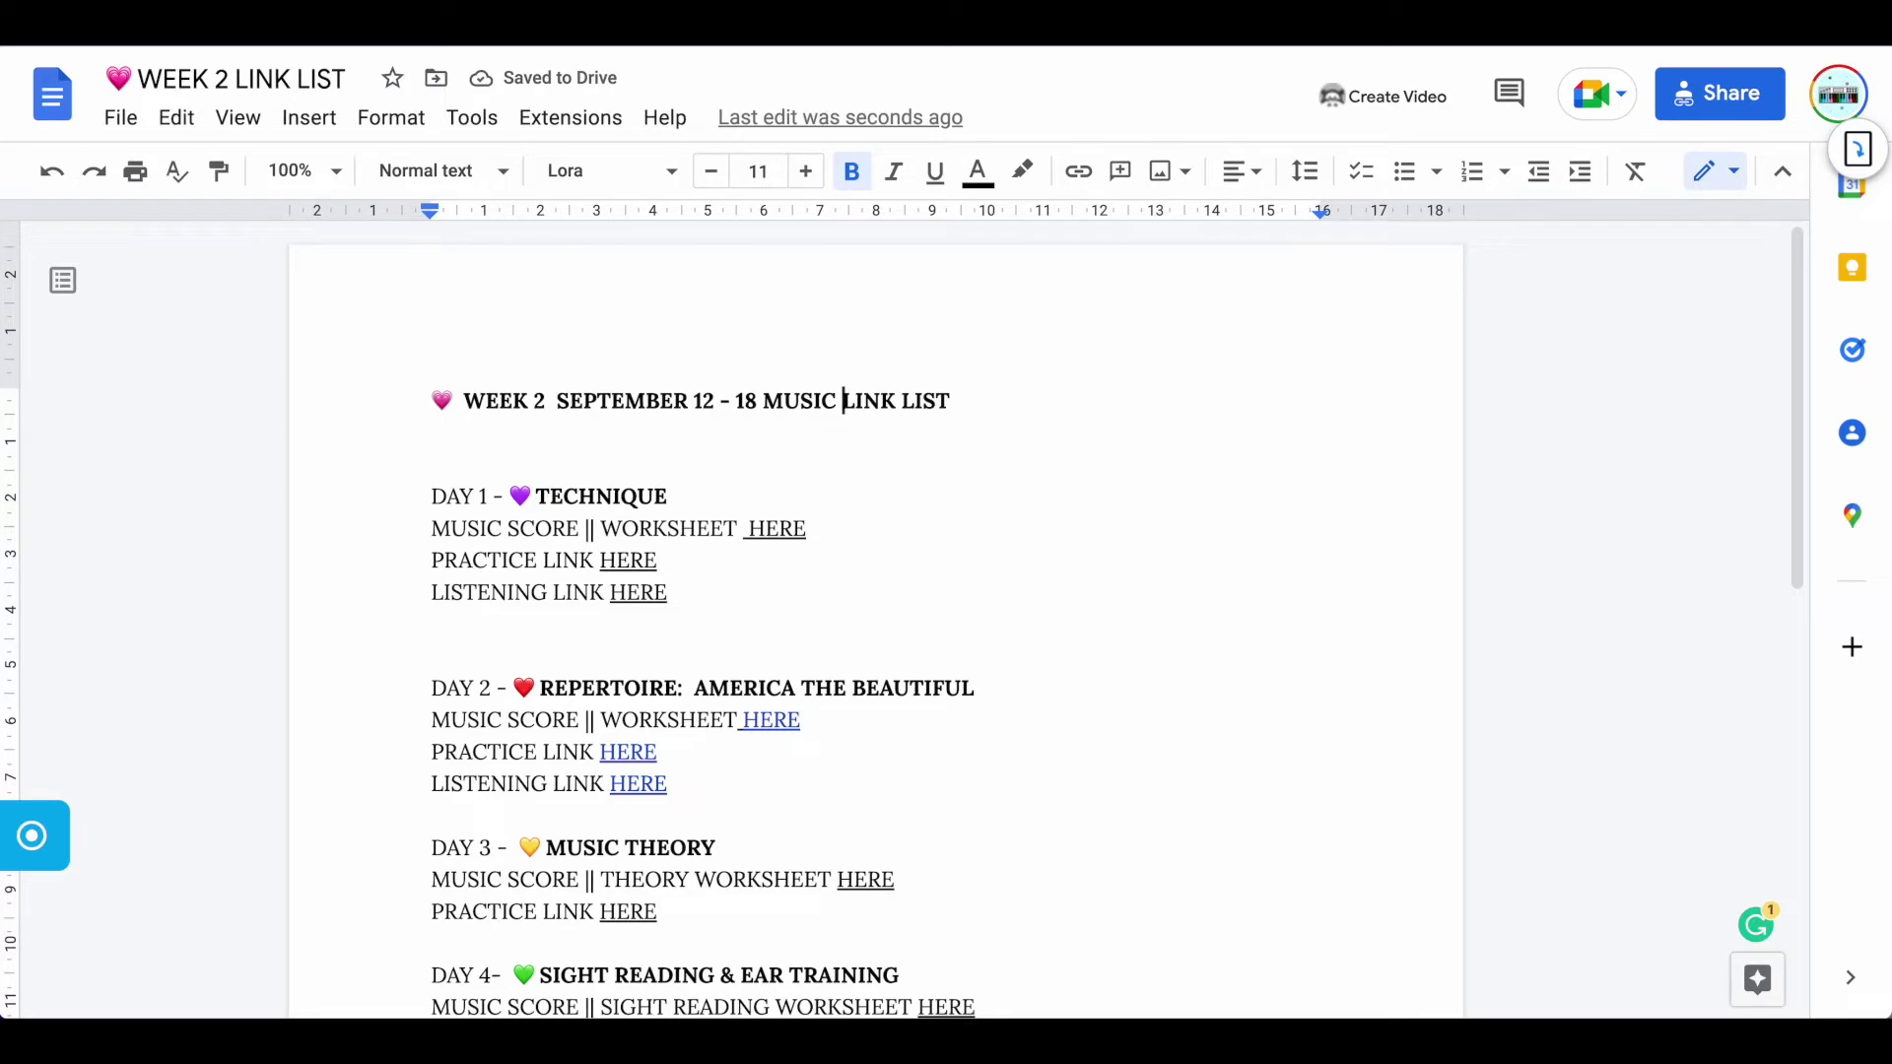
click(1022, 421)
click(439, 35)
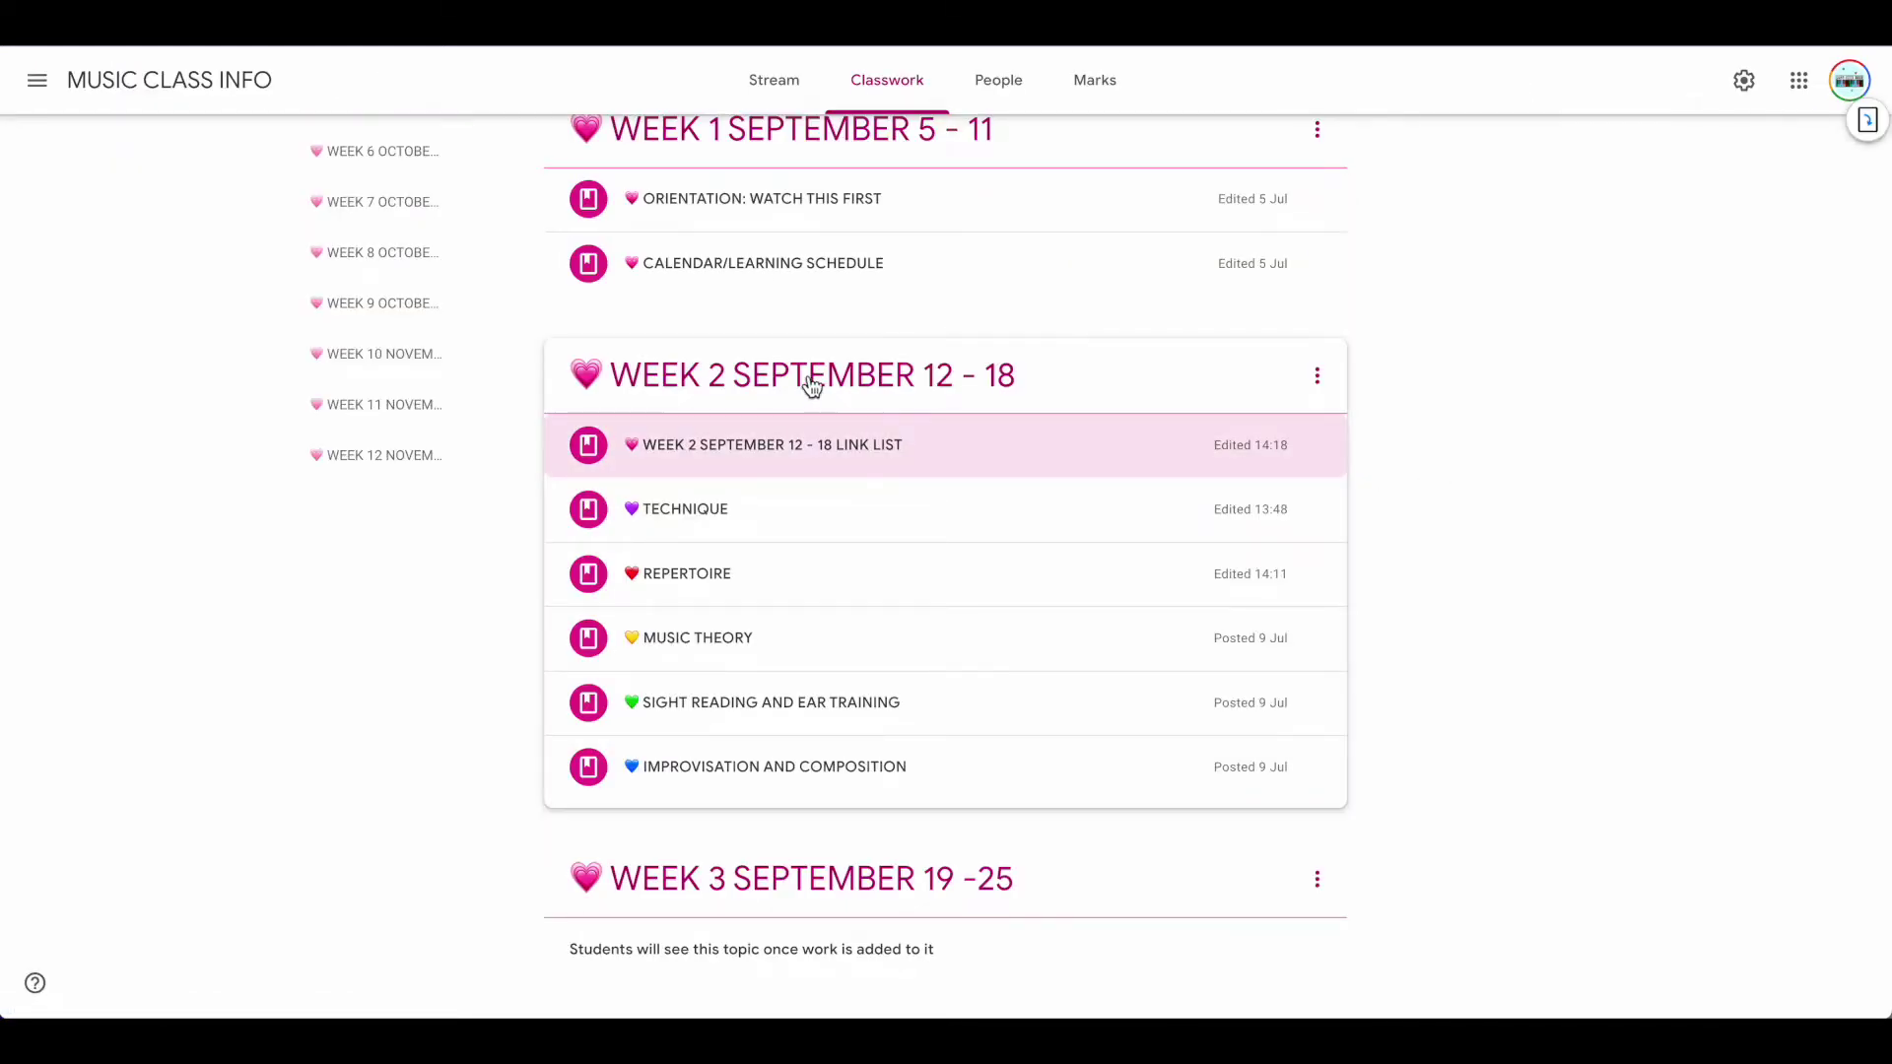
Expand and collapse the Week 2 link list, TECHNIQUE and REPERTOIRE posts to review their attachments
click(742, 459)
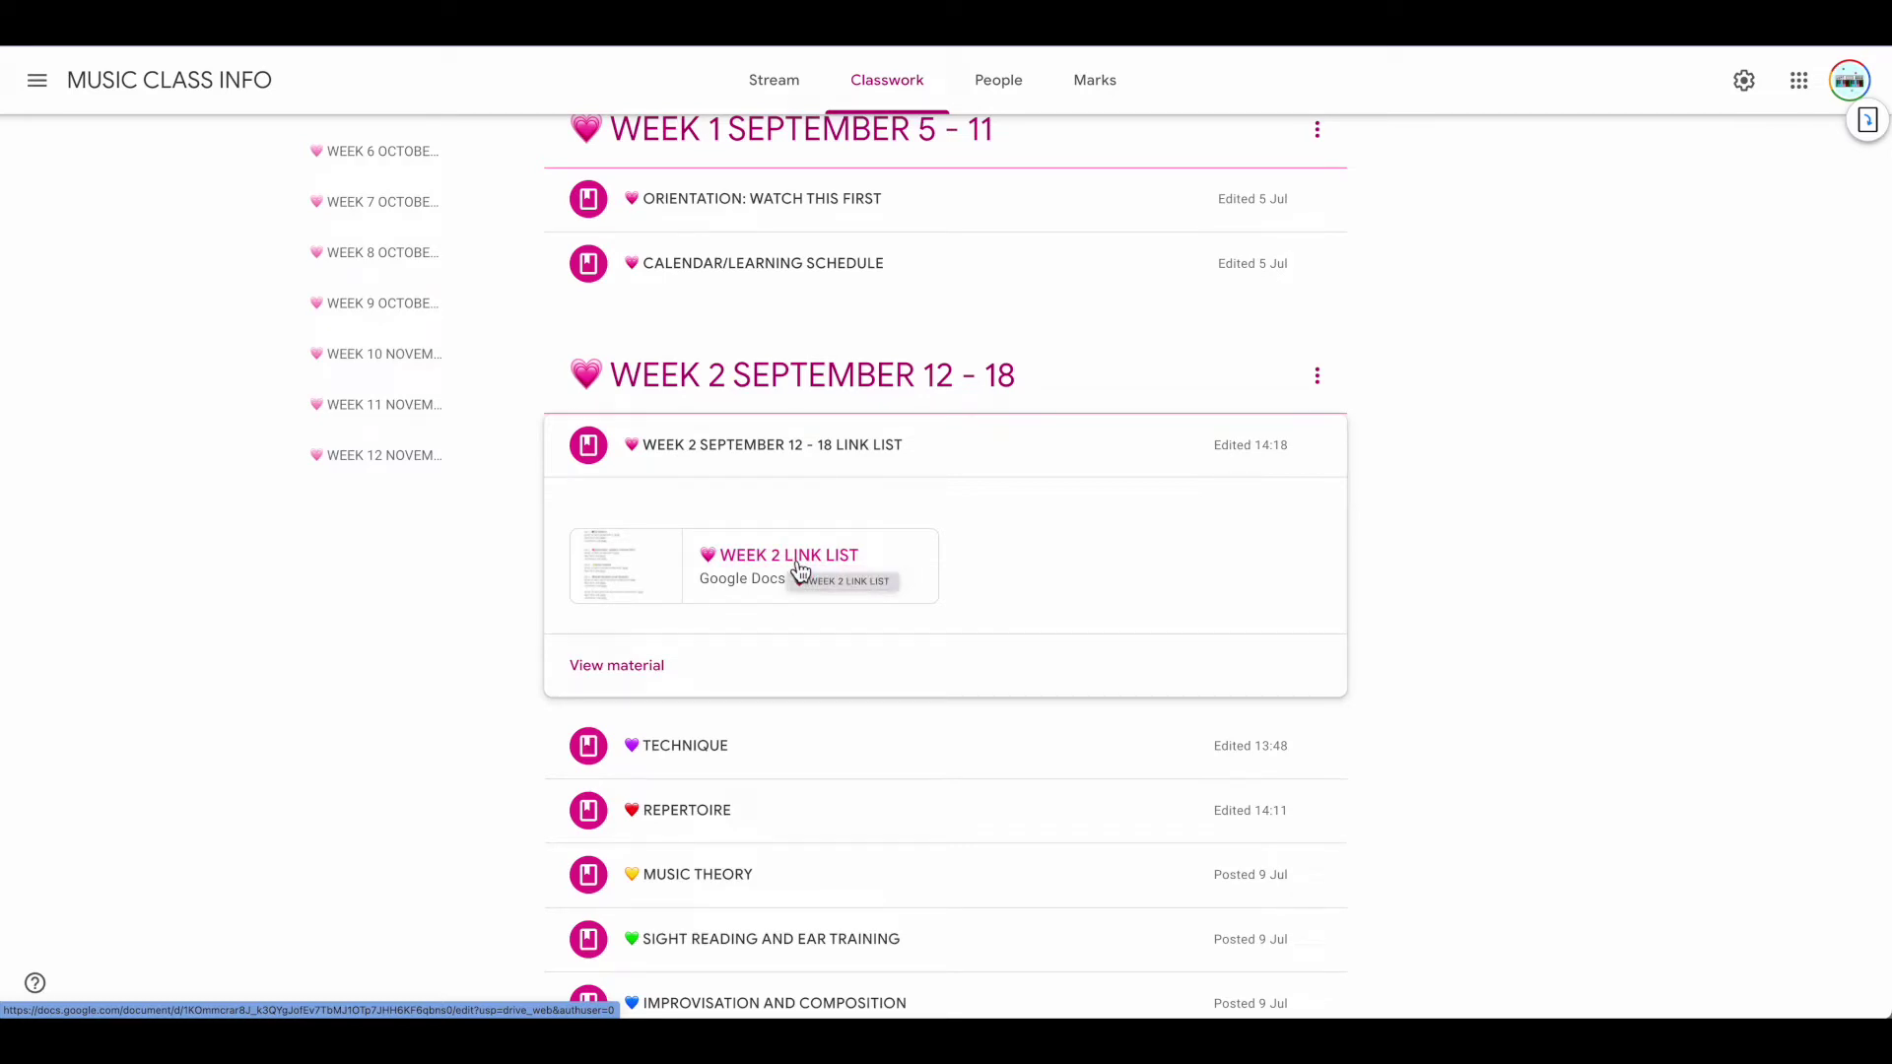
click(878, 450)
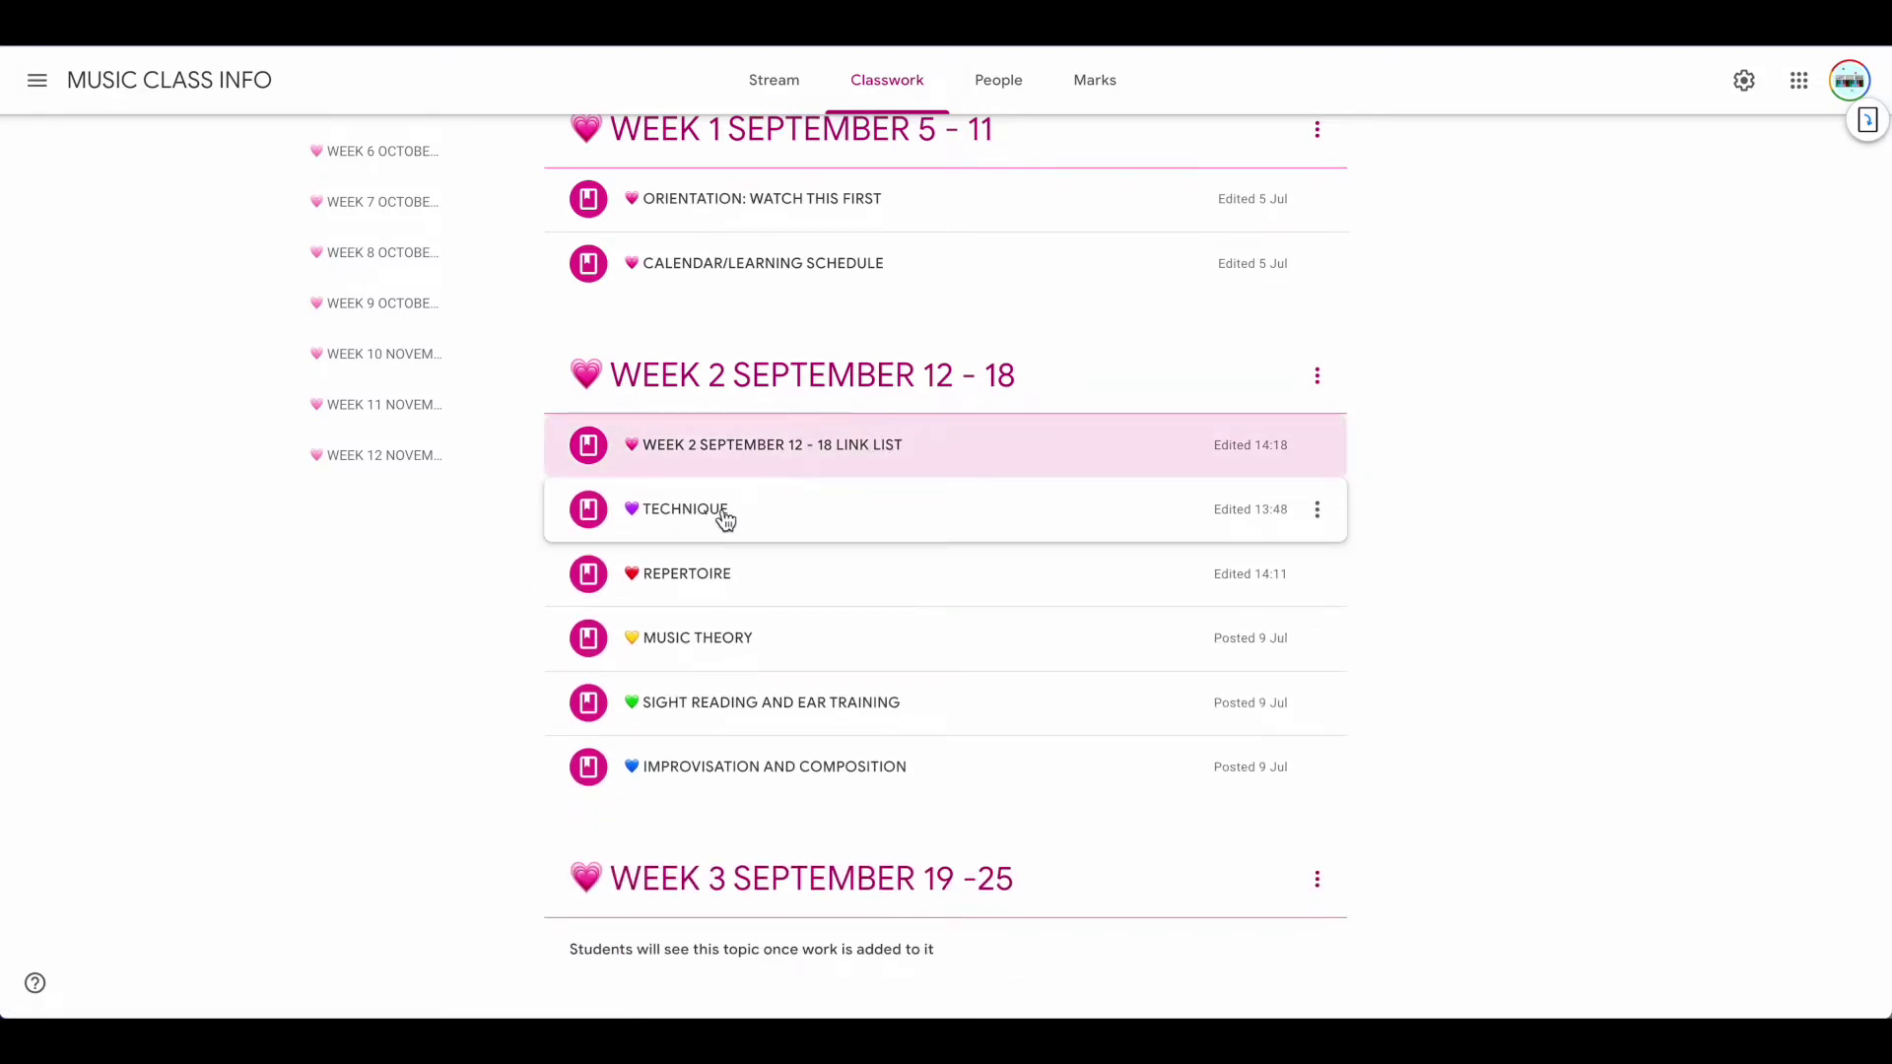
click(716, 527)
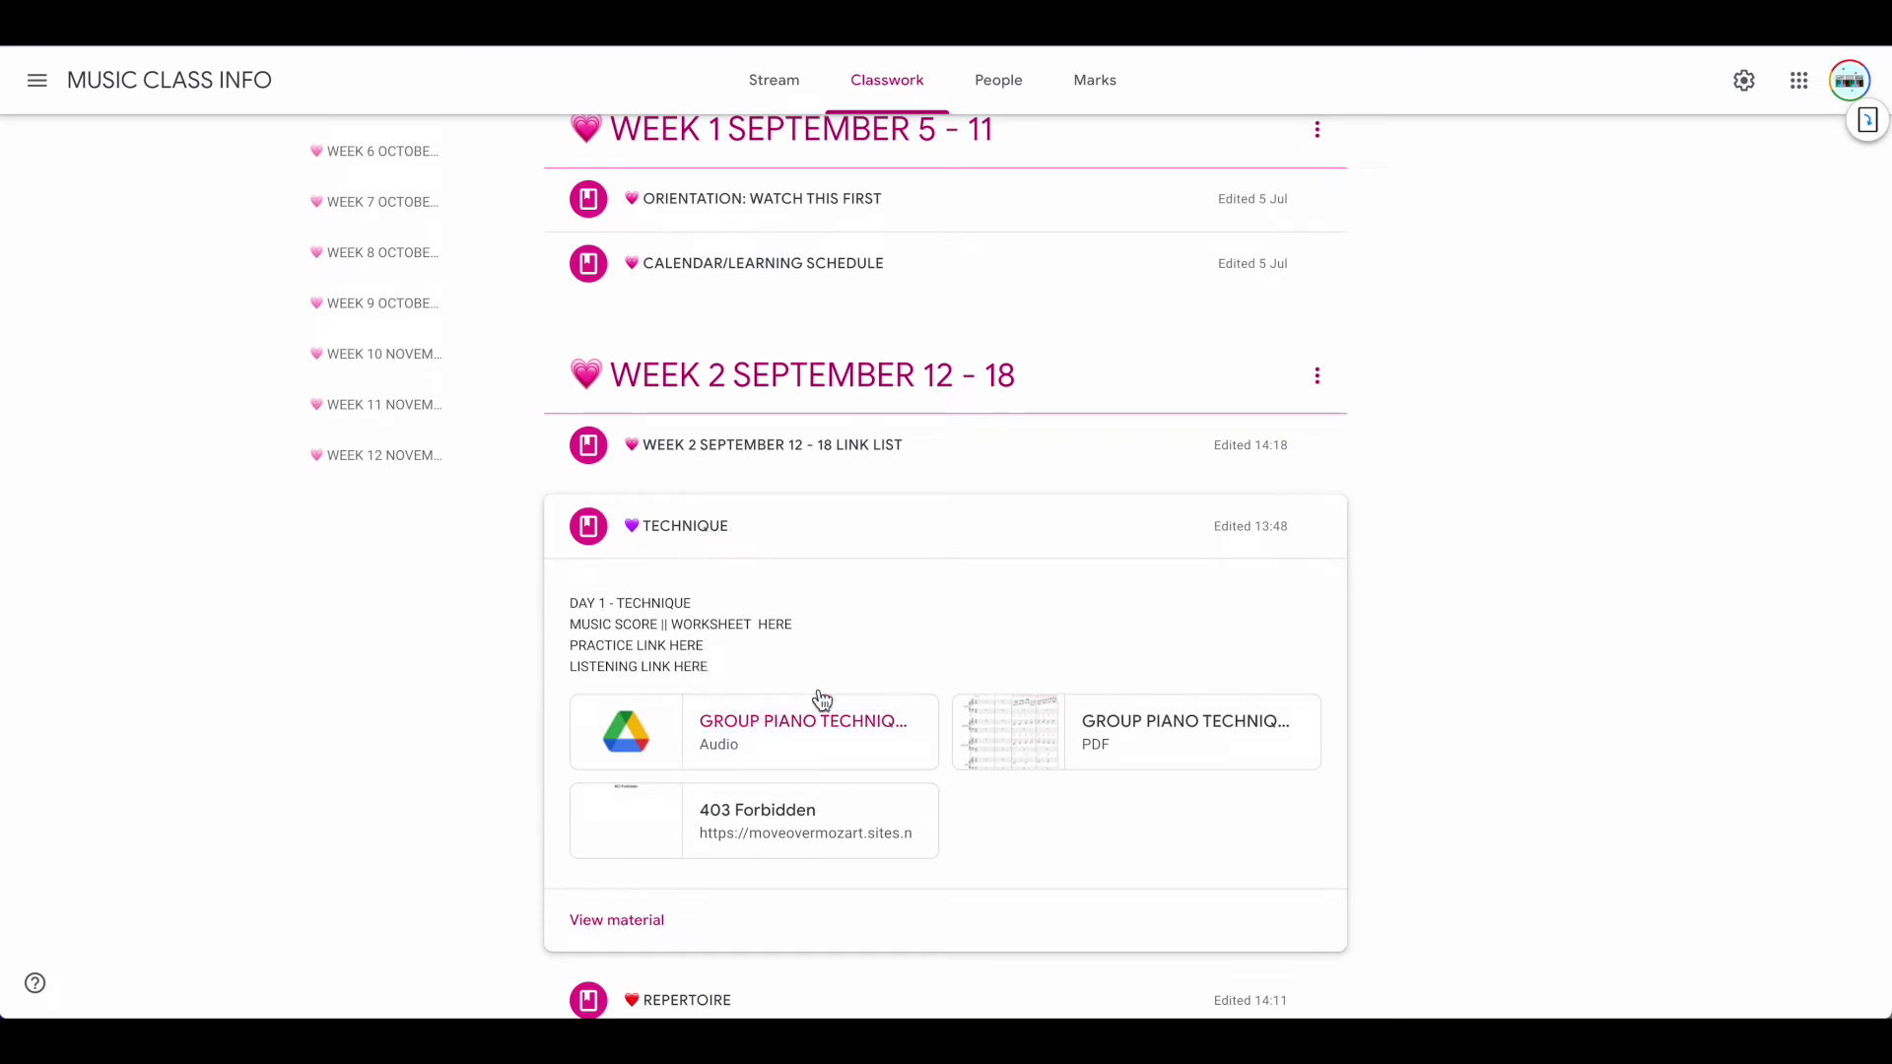
click(696, 538)
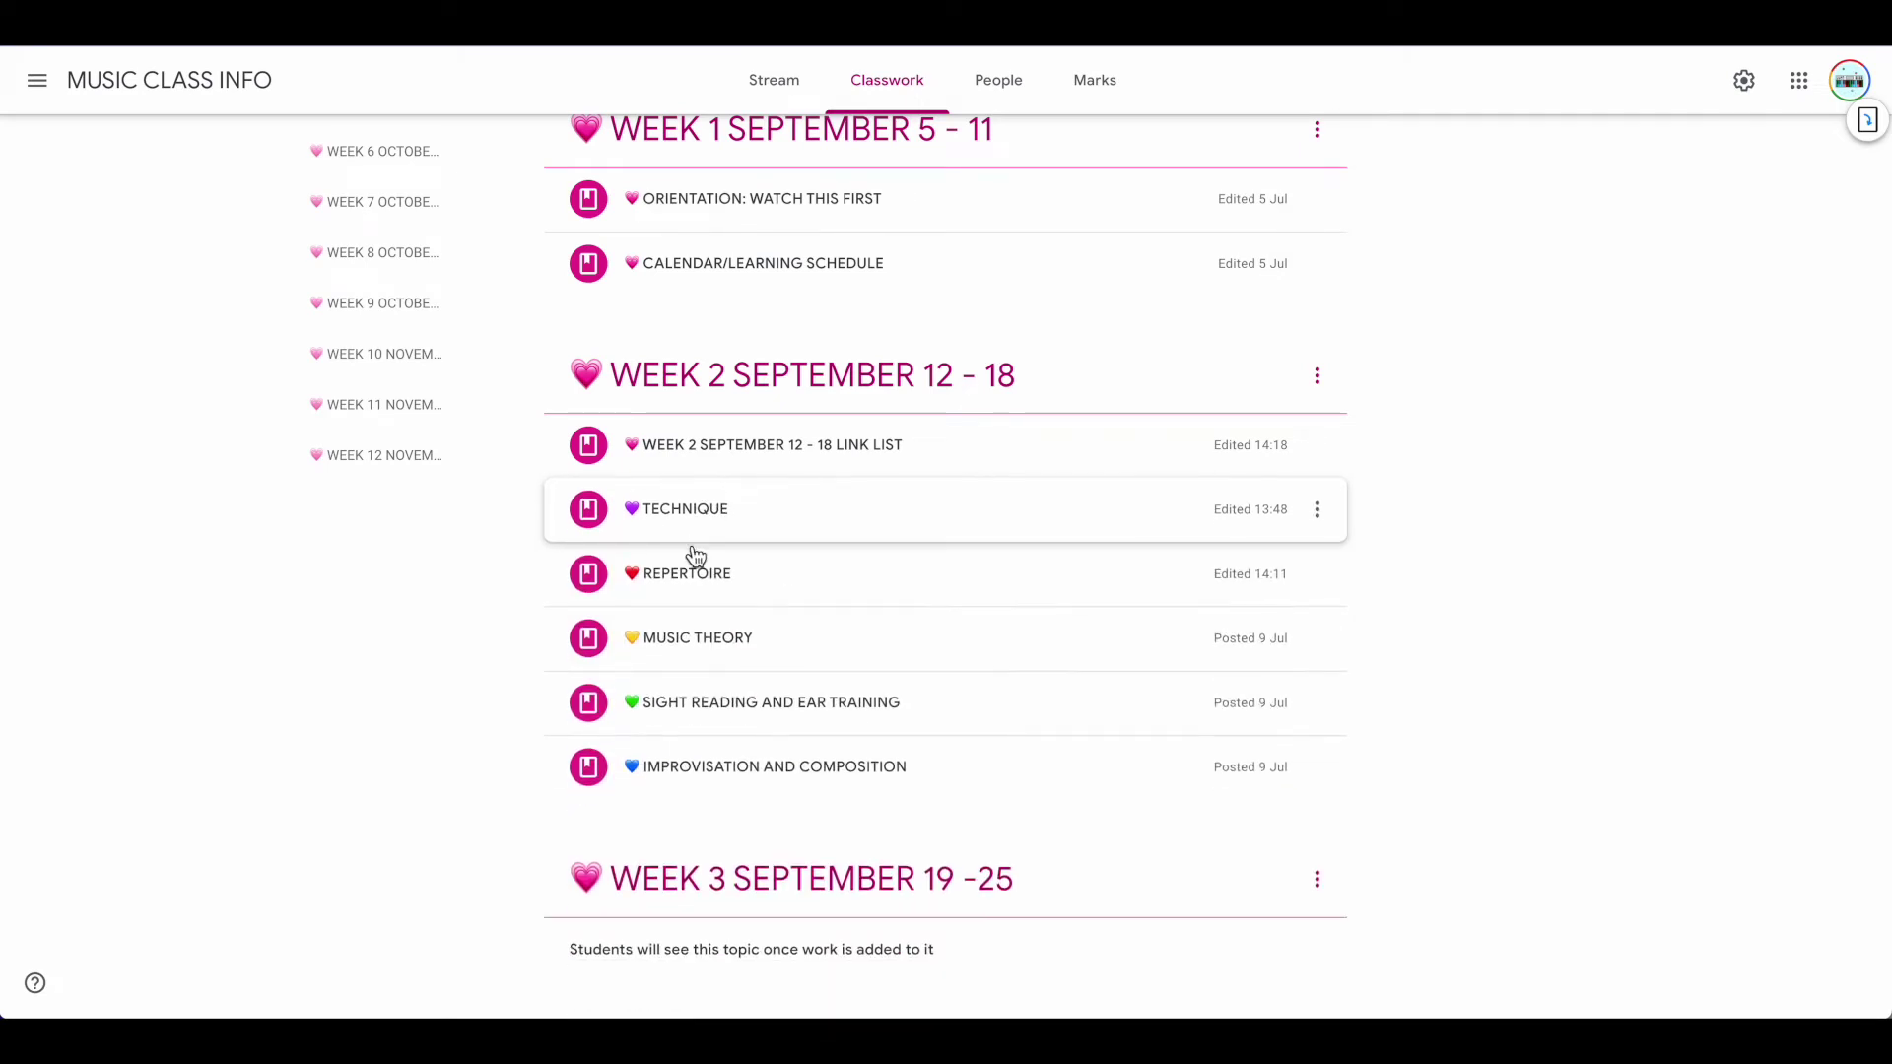
click(697, 582)
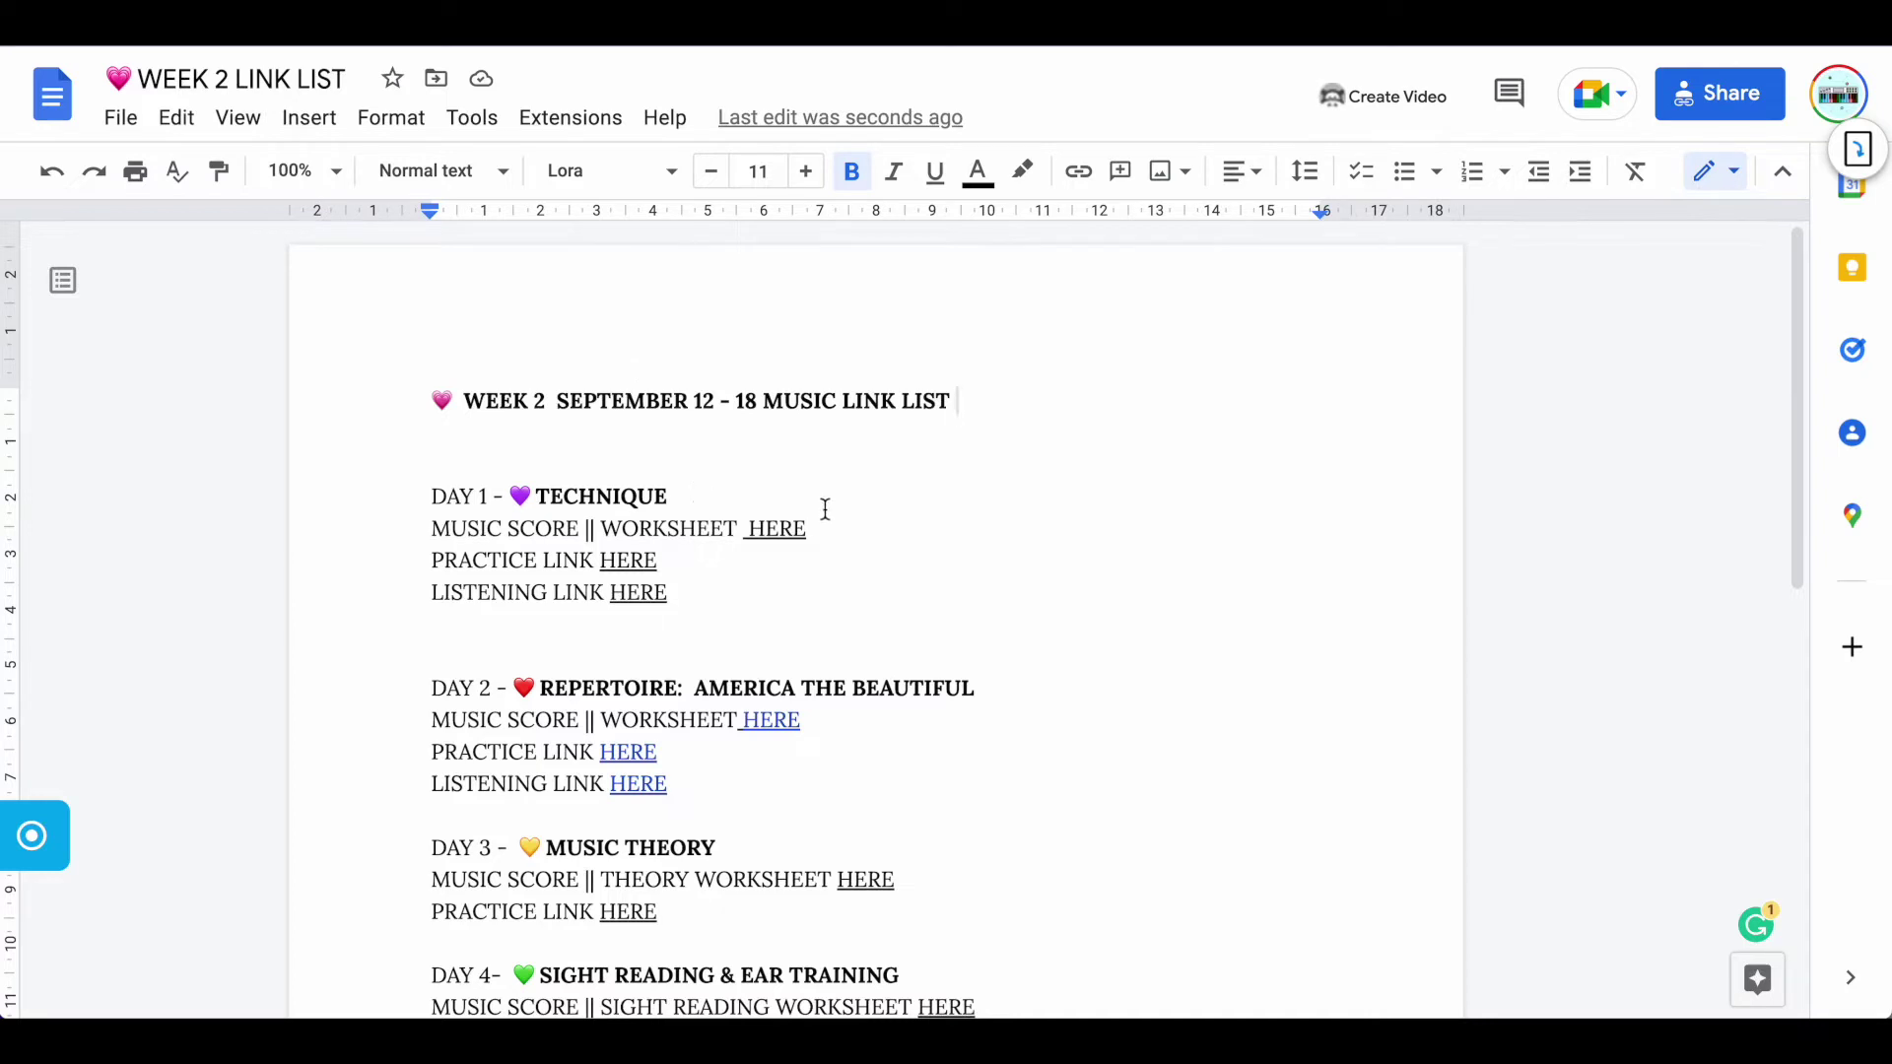
Scroll through the link list document, then go to the MUSIC CLASS INFO folder in Drive
scroll(839, 510, down, 3)
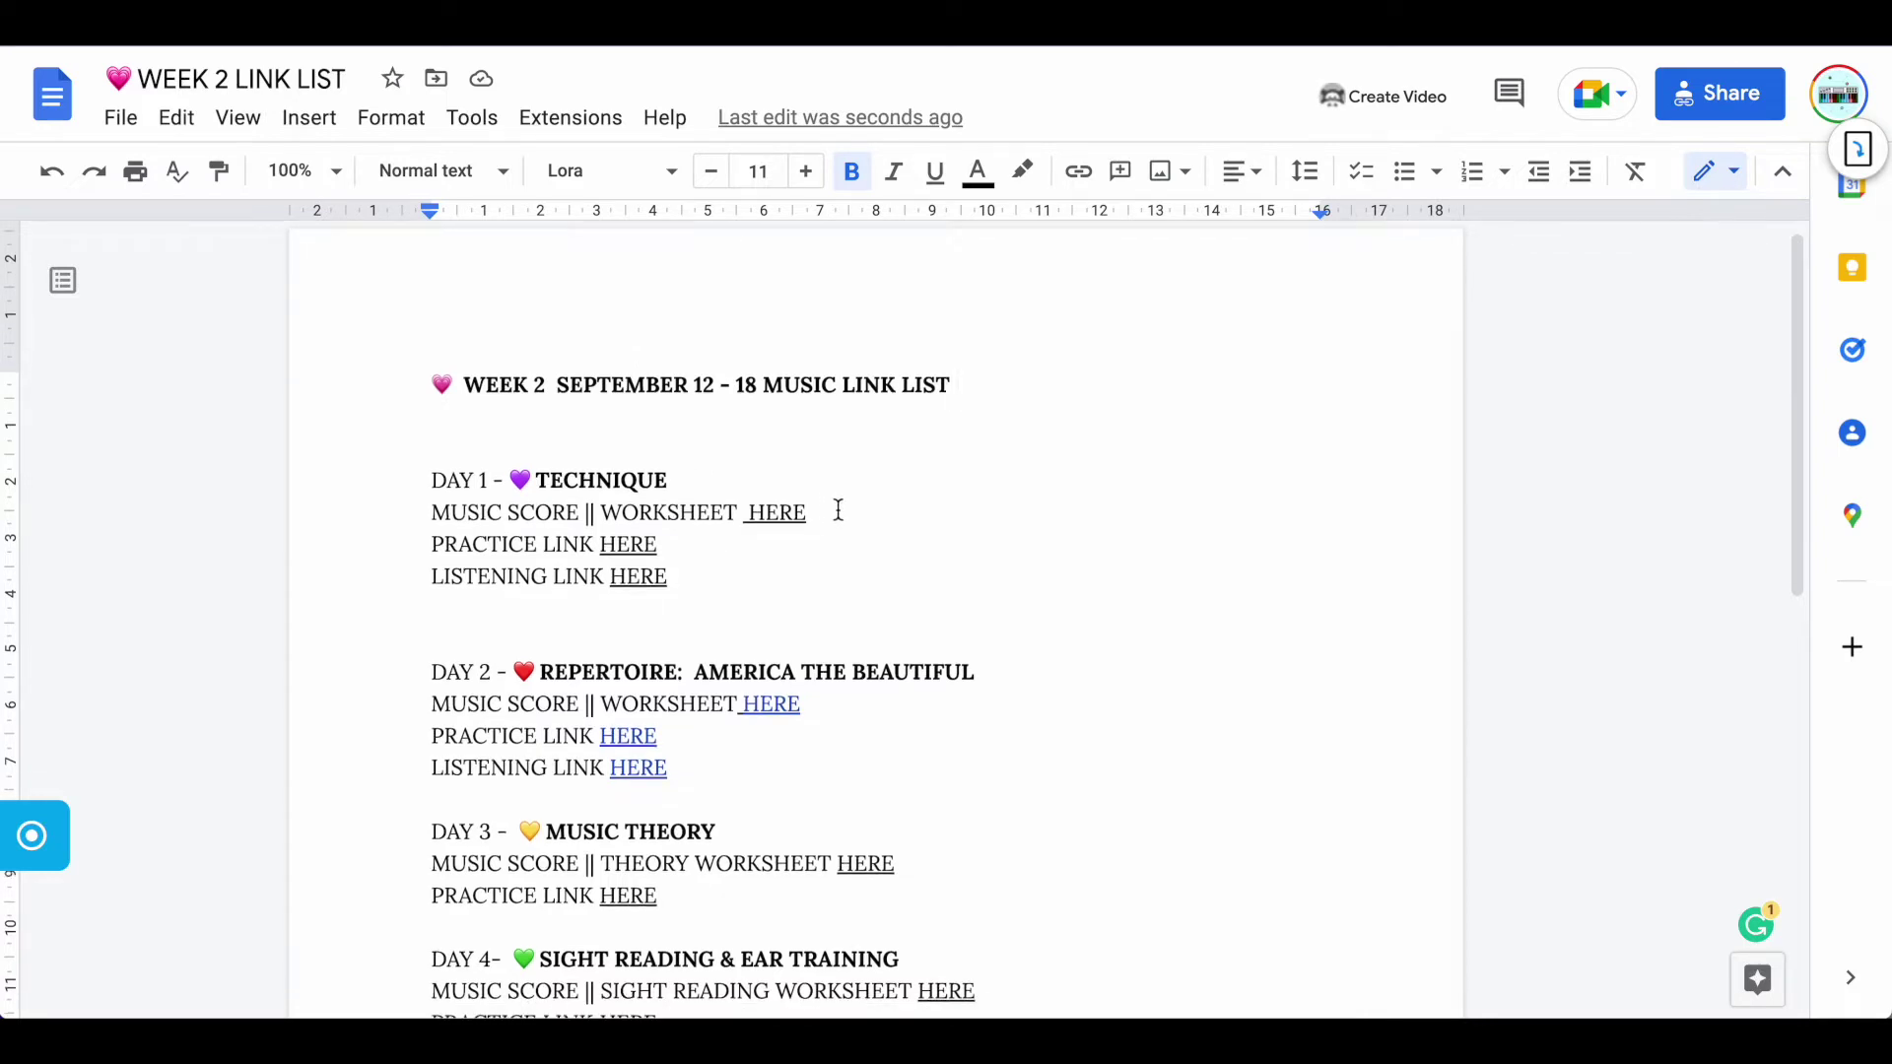
scroll(839, 509, down, 2)
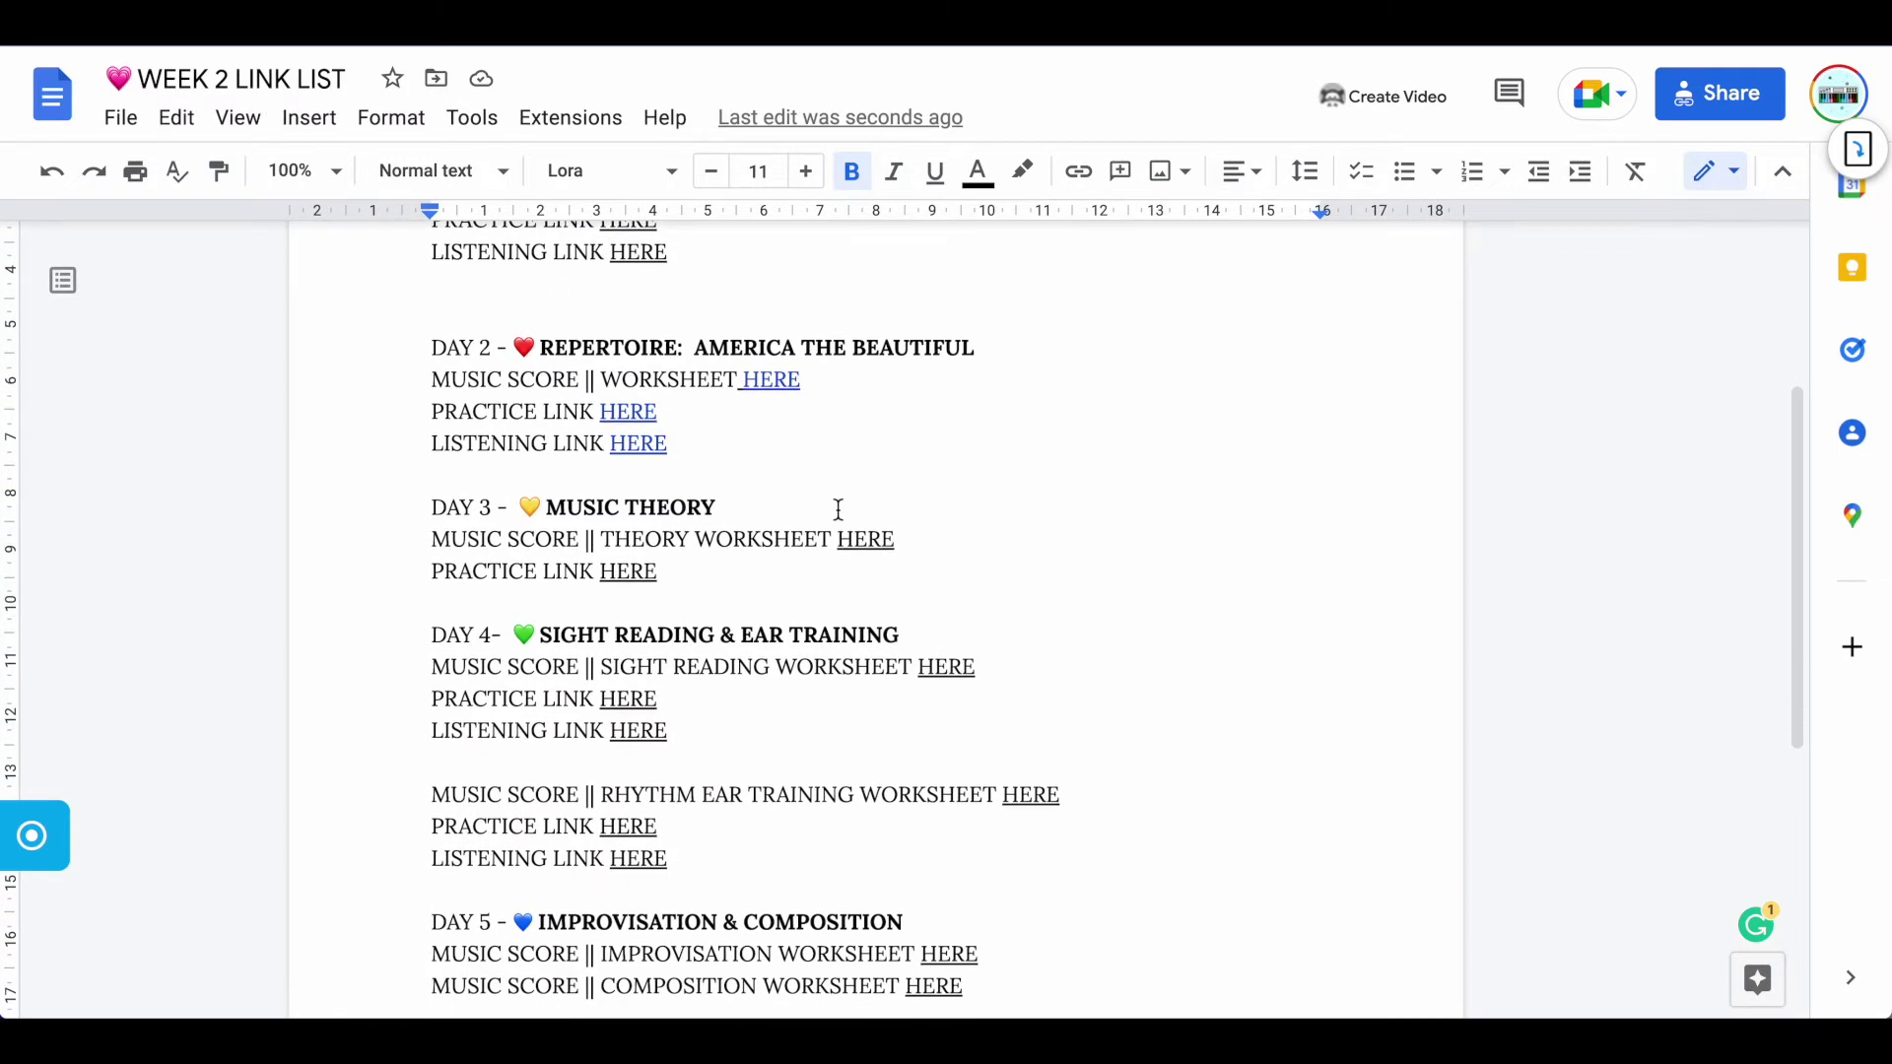
scroll(839, 509, down, 1)
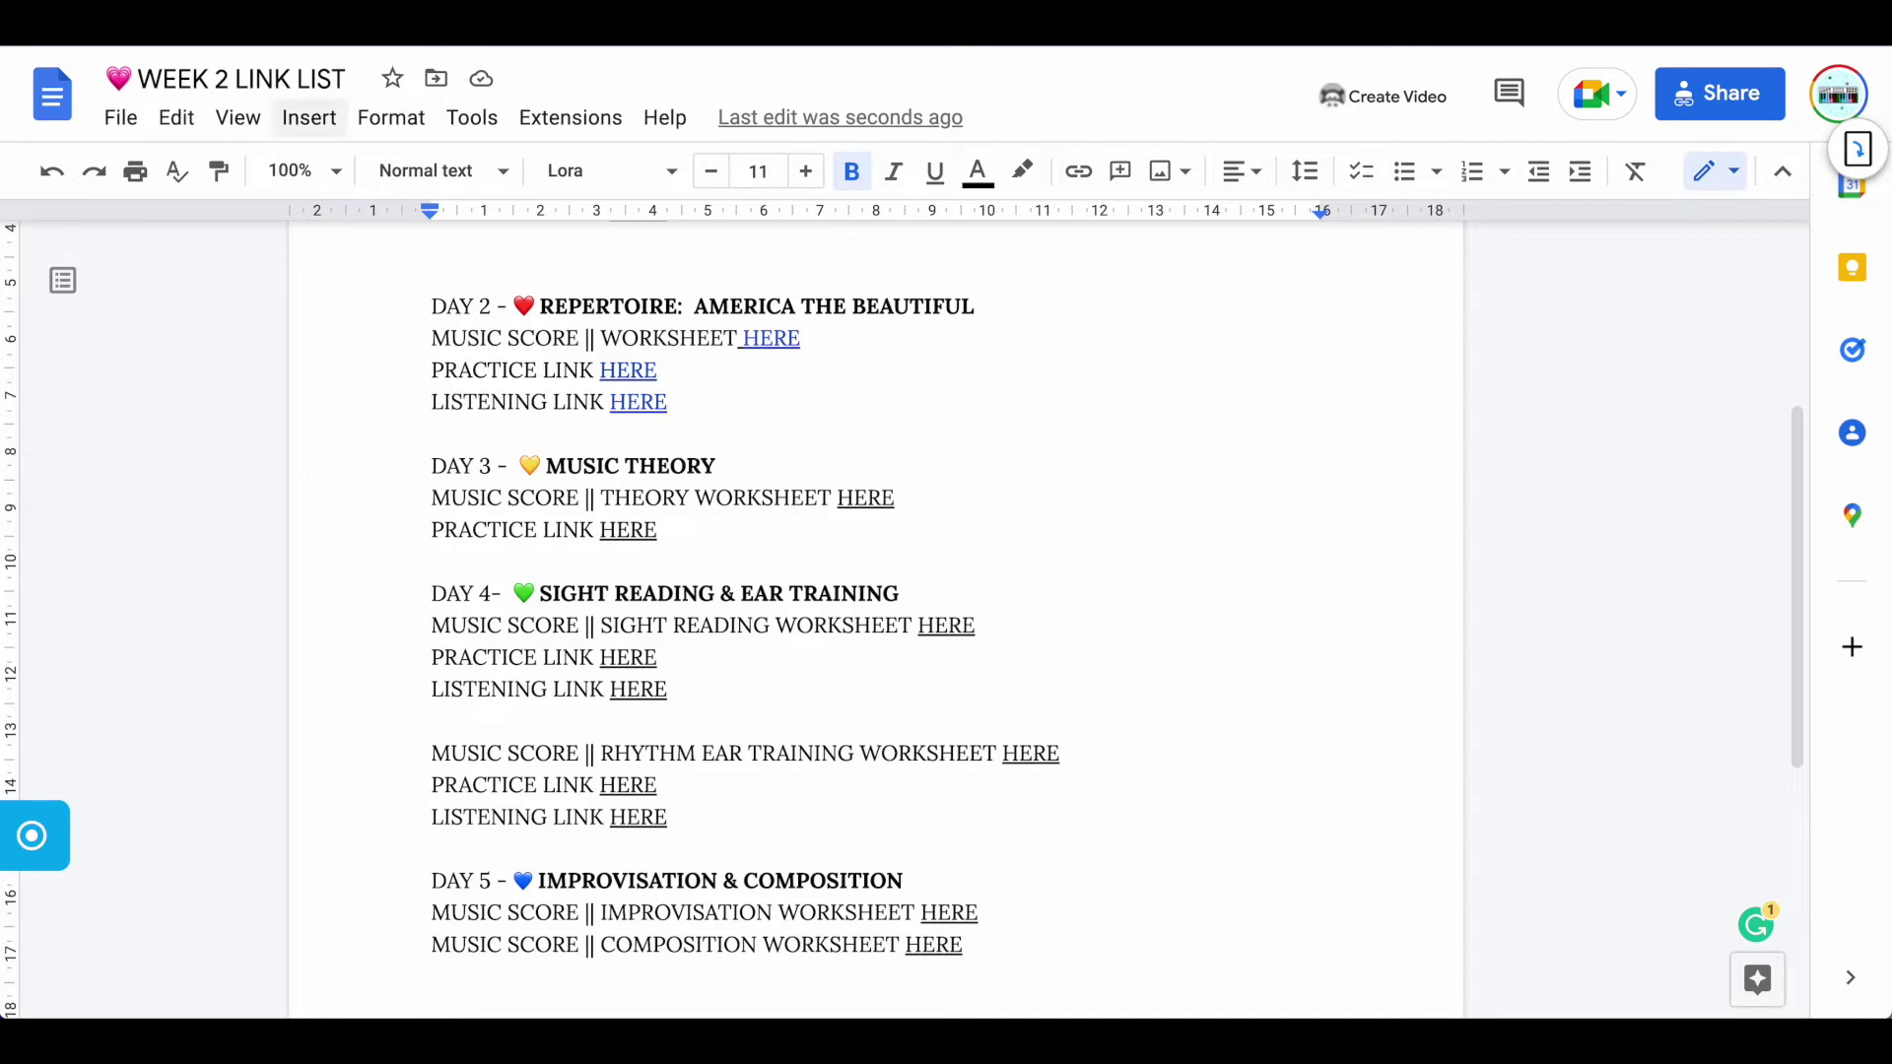
key(ctrl+Tab)
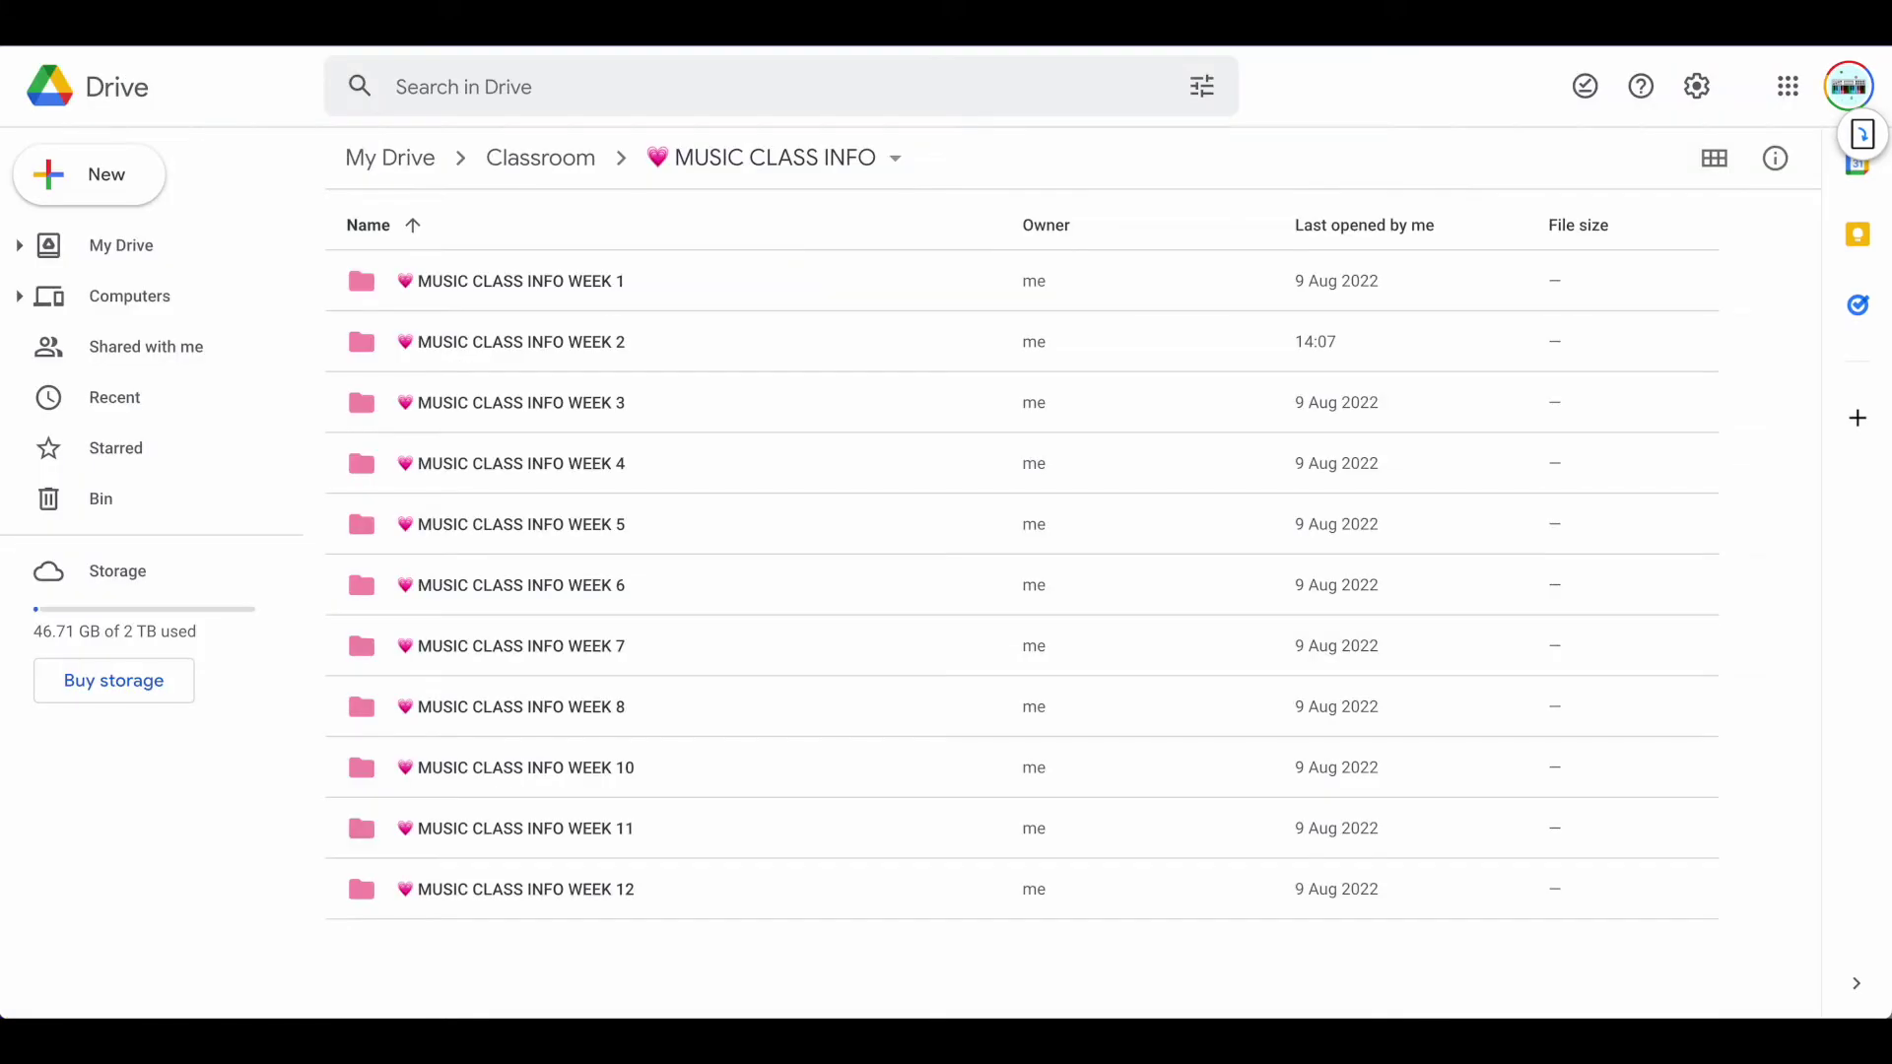
Open the MUSIC CLASS INFO WEEK 2 folder to show its link list and score files
click(458, 340)
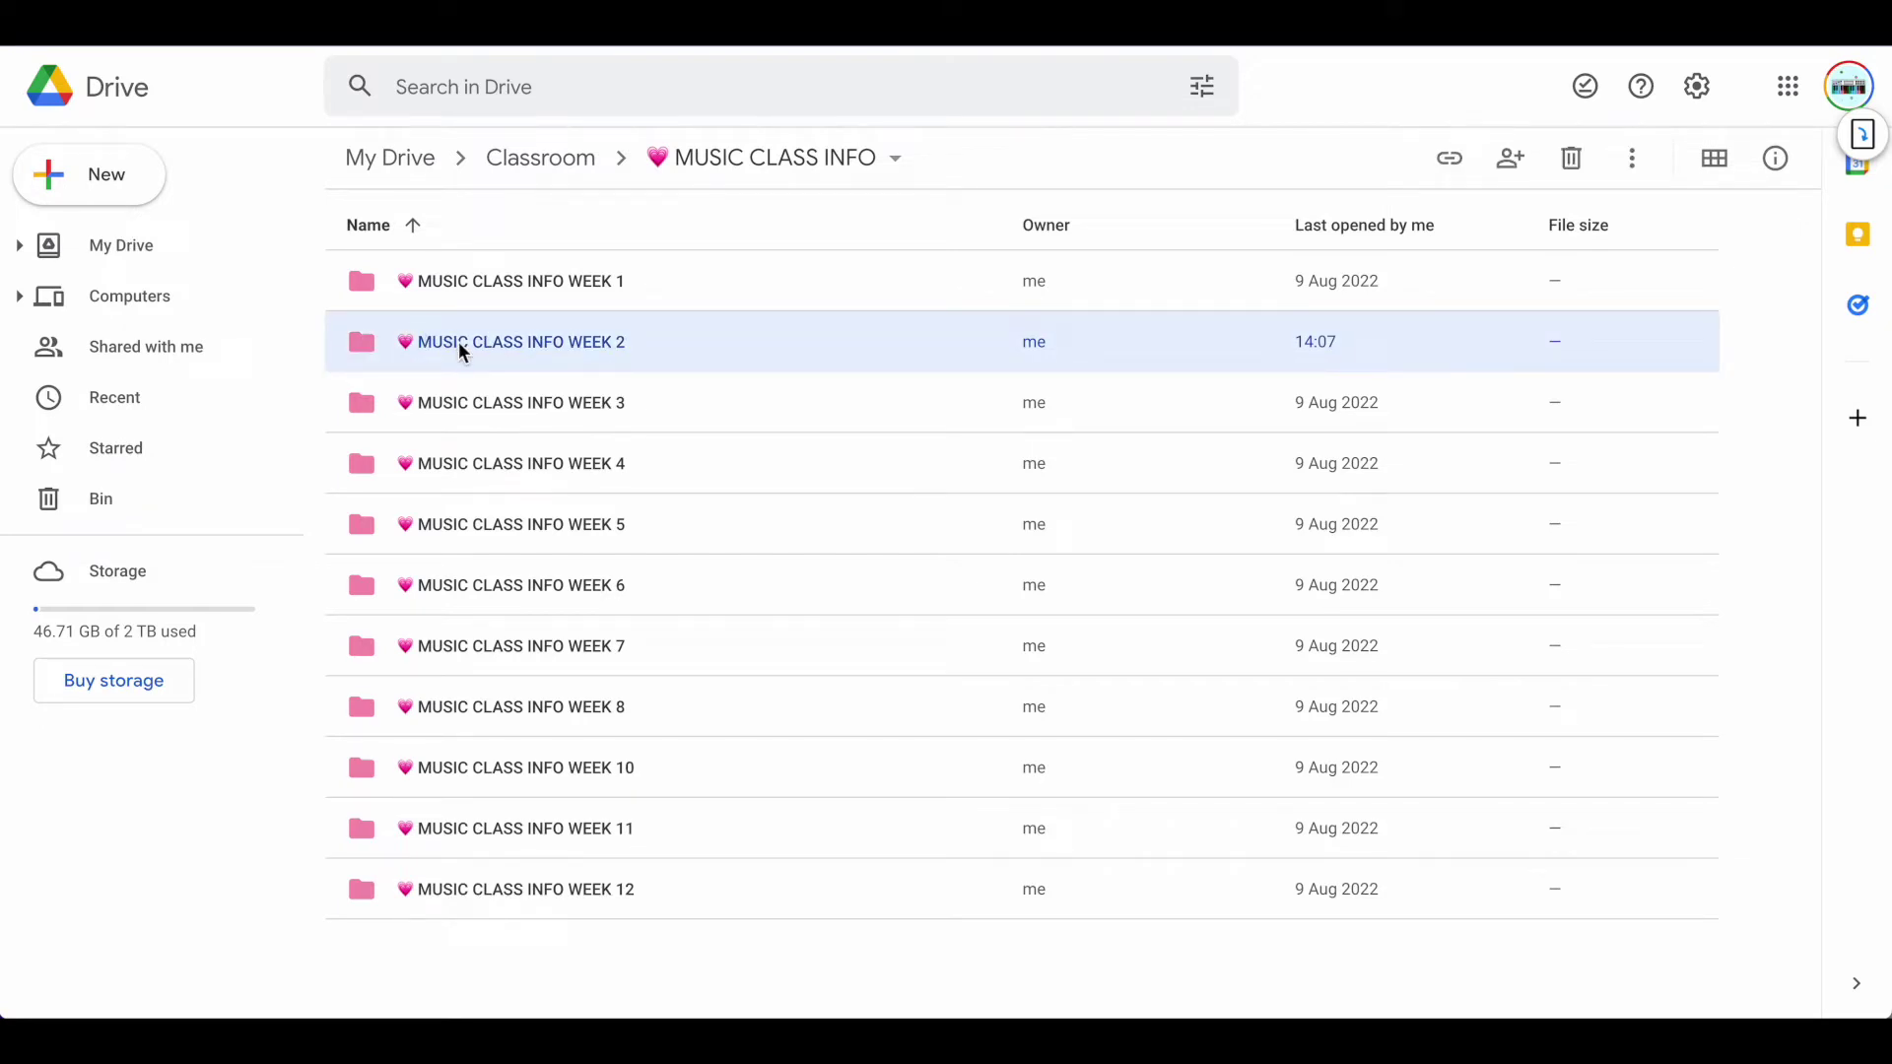
click(362, 345)
double_click(362, 347)
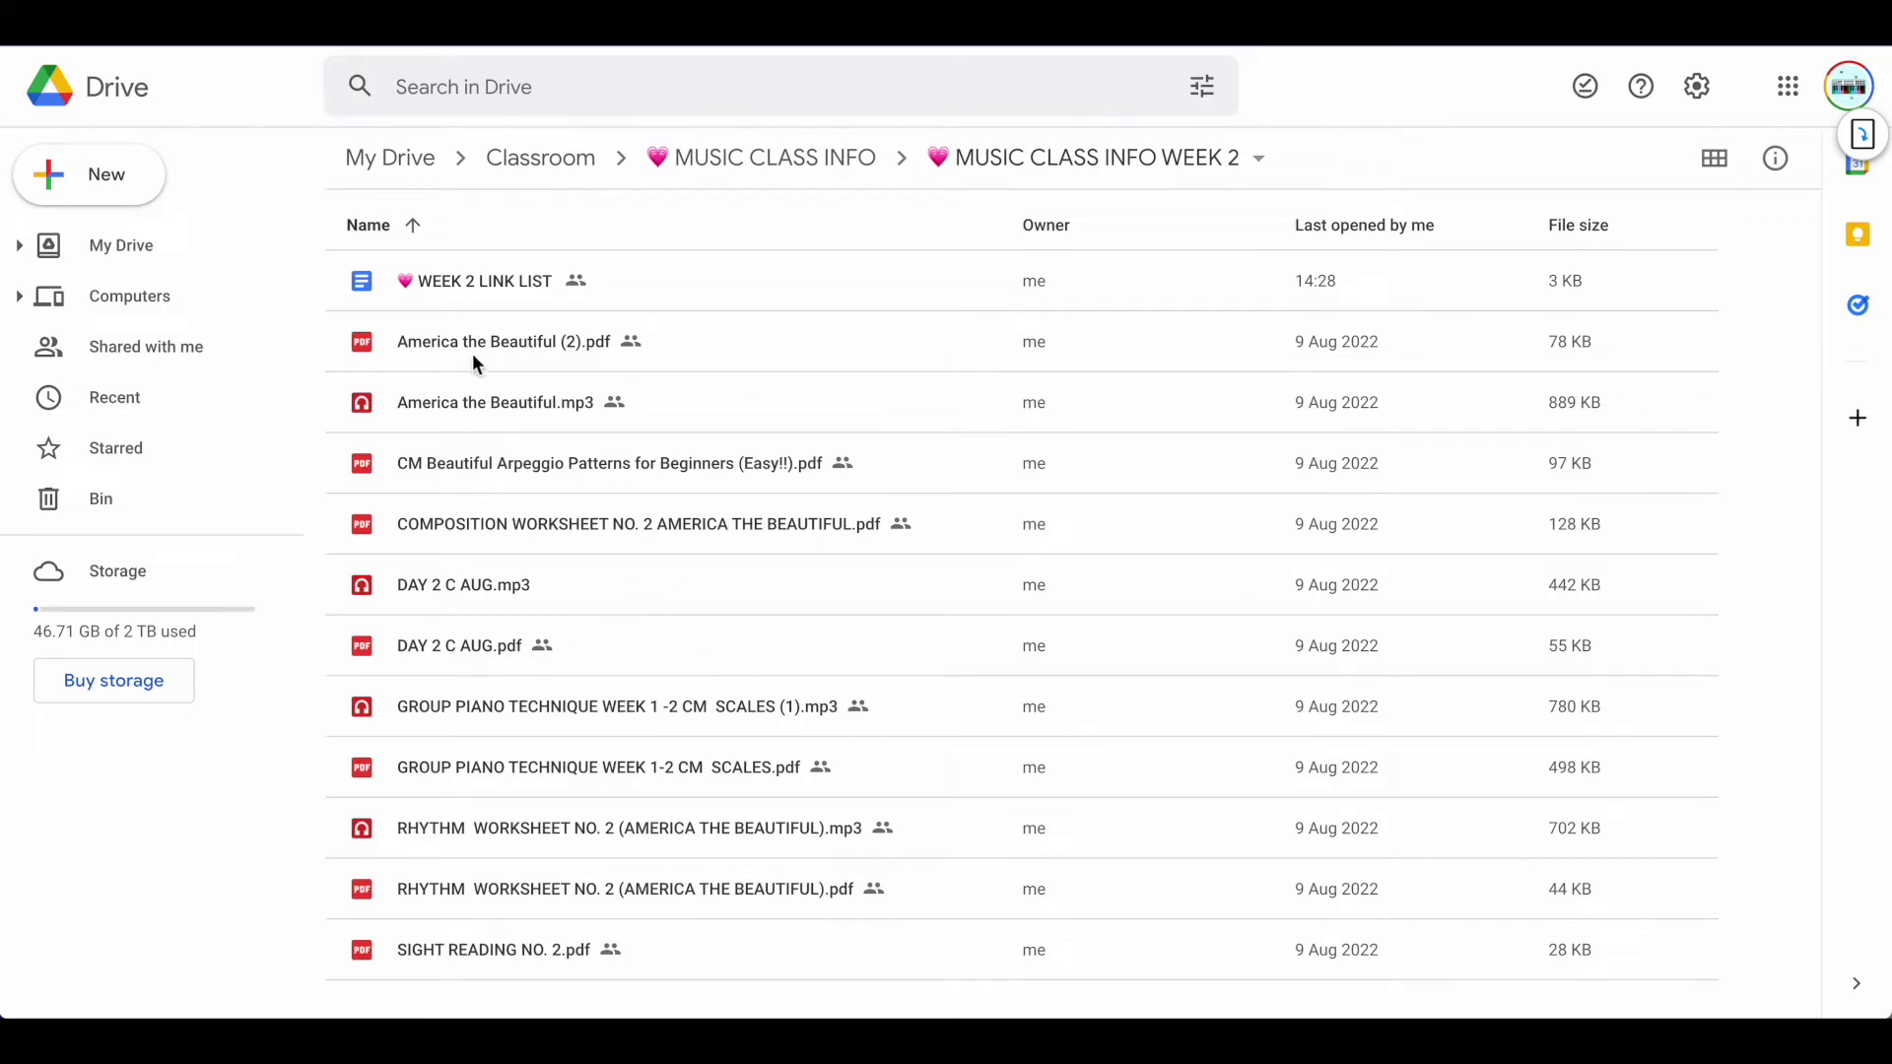
Quick Look America the Beautiful (2).pdf in Finder, then drag it into the Drive WEEK 2 folder
click(37, 998)
drag(1151, 499, 969, 422)
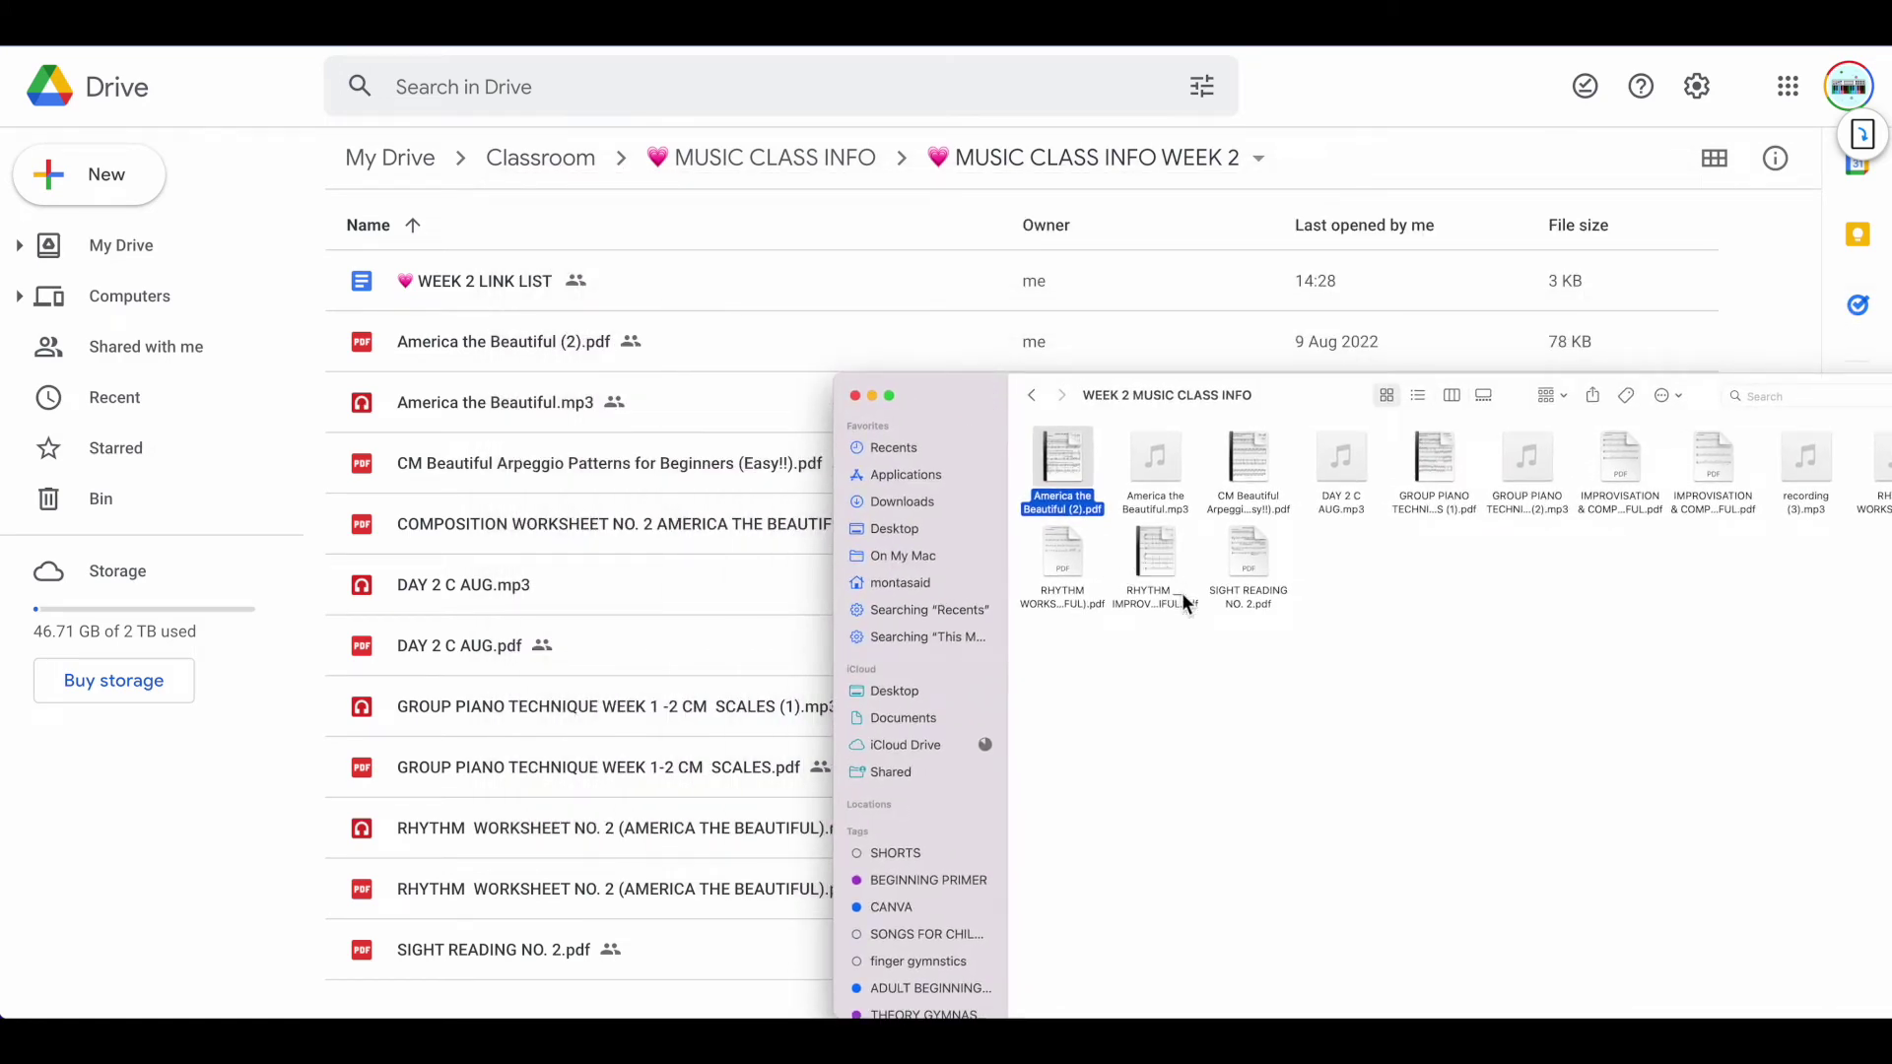
key(space)
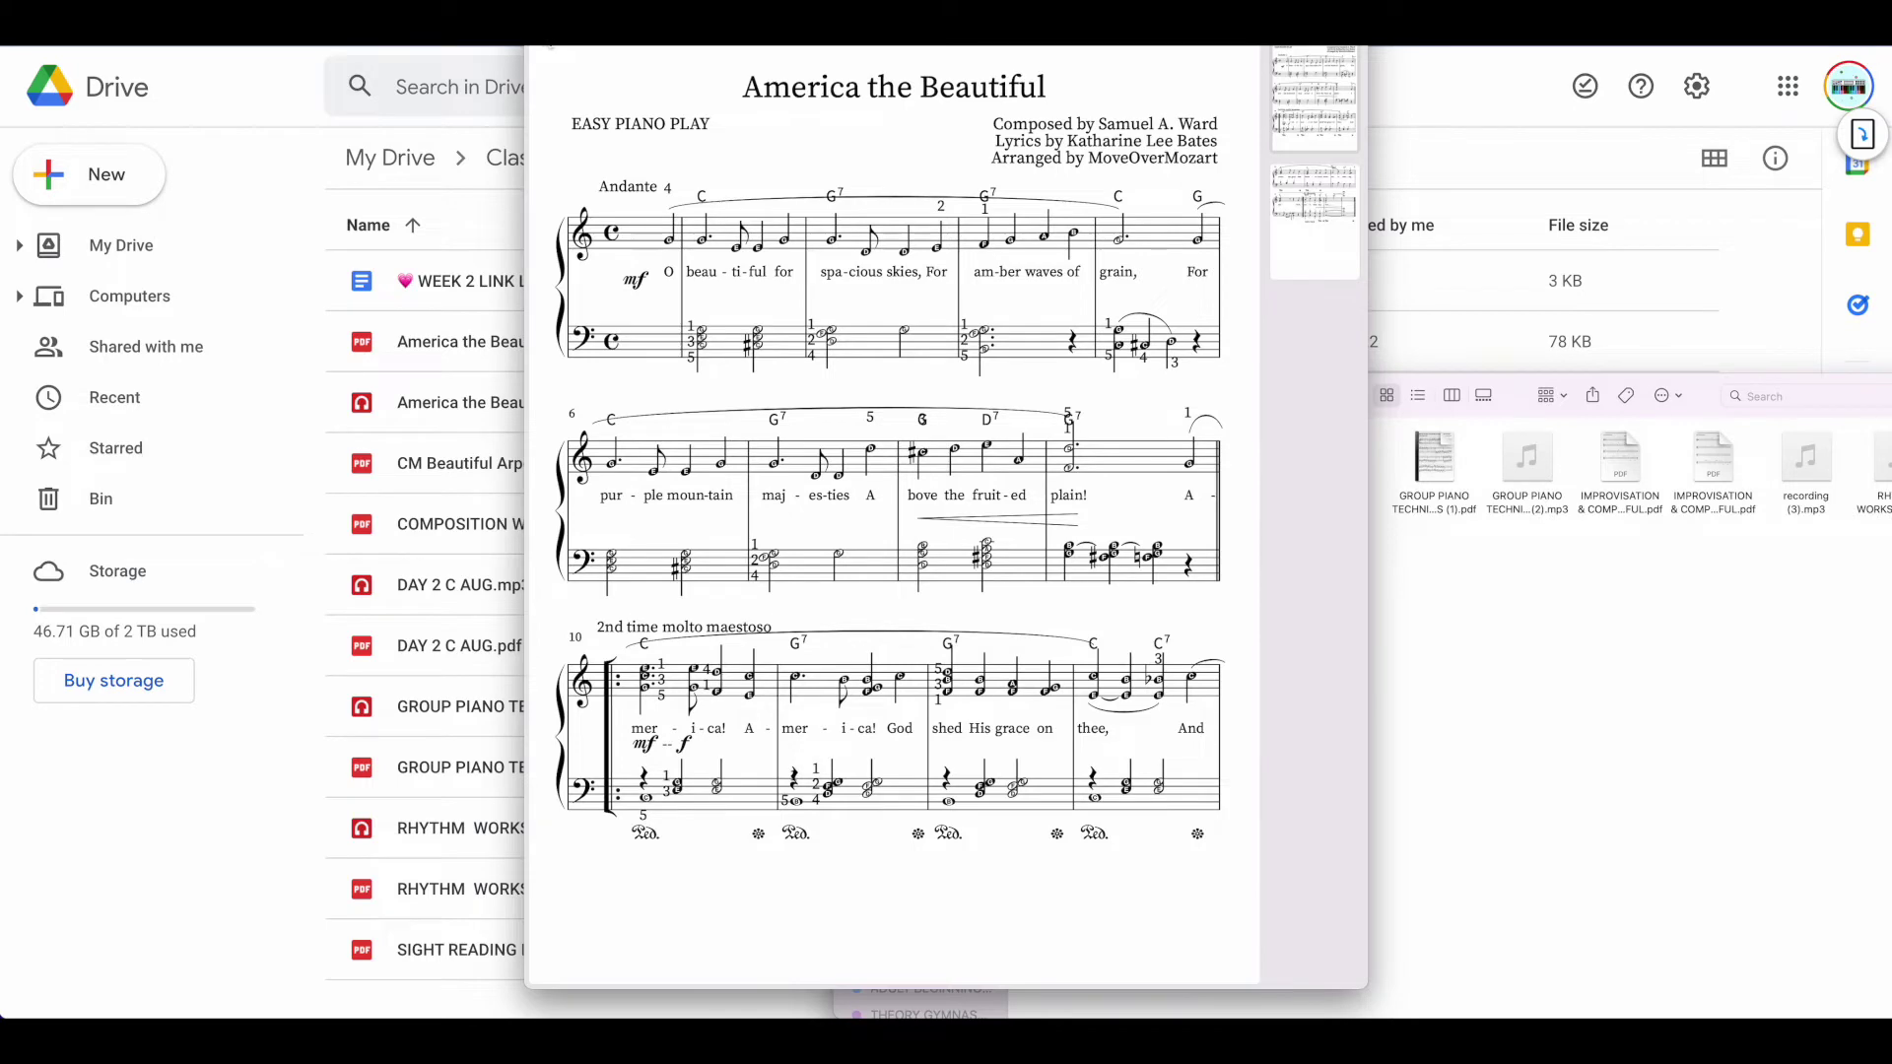
key(space)
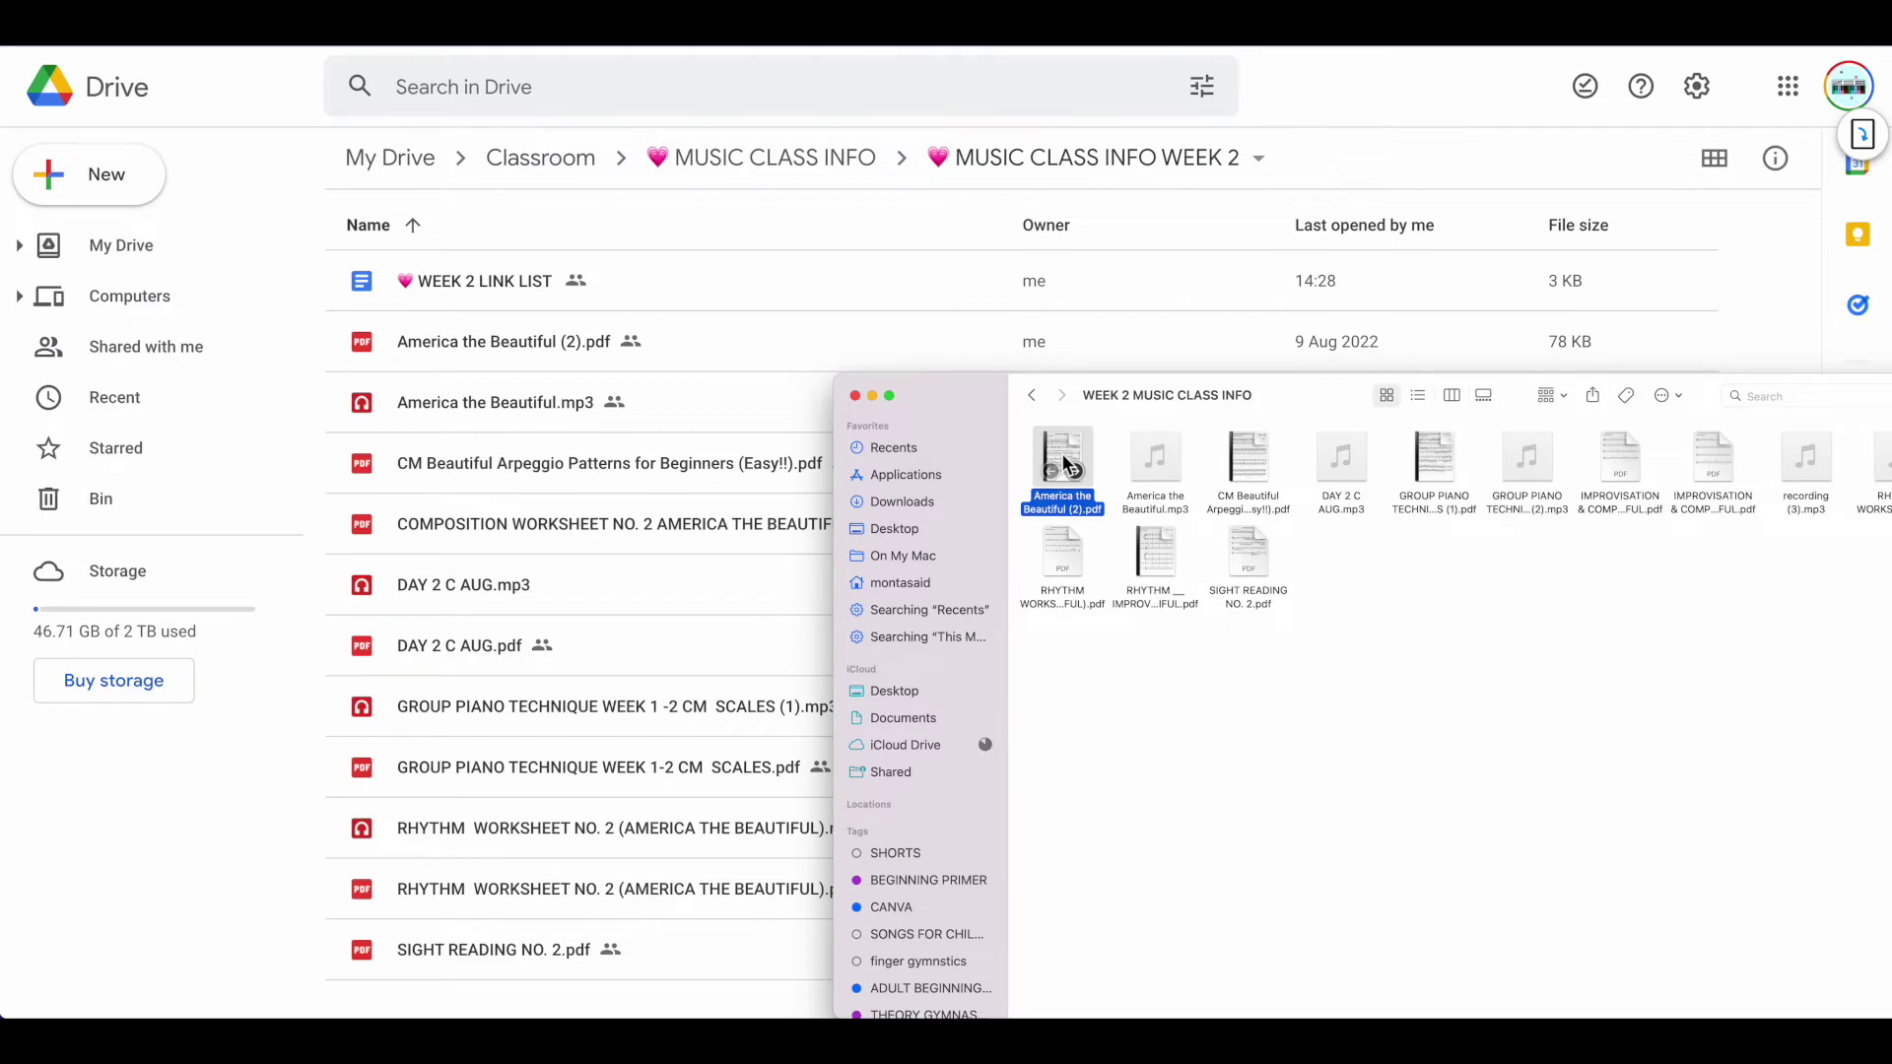
drag(1062, 451, 654, 409)
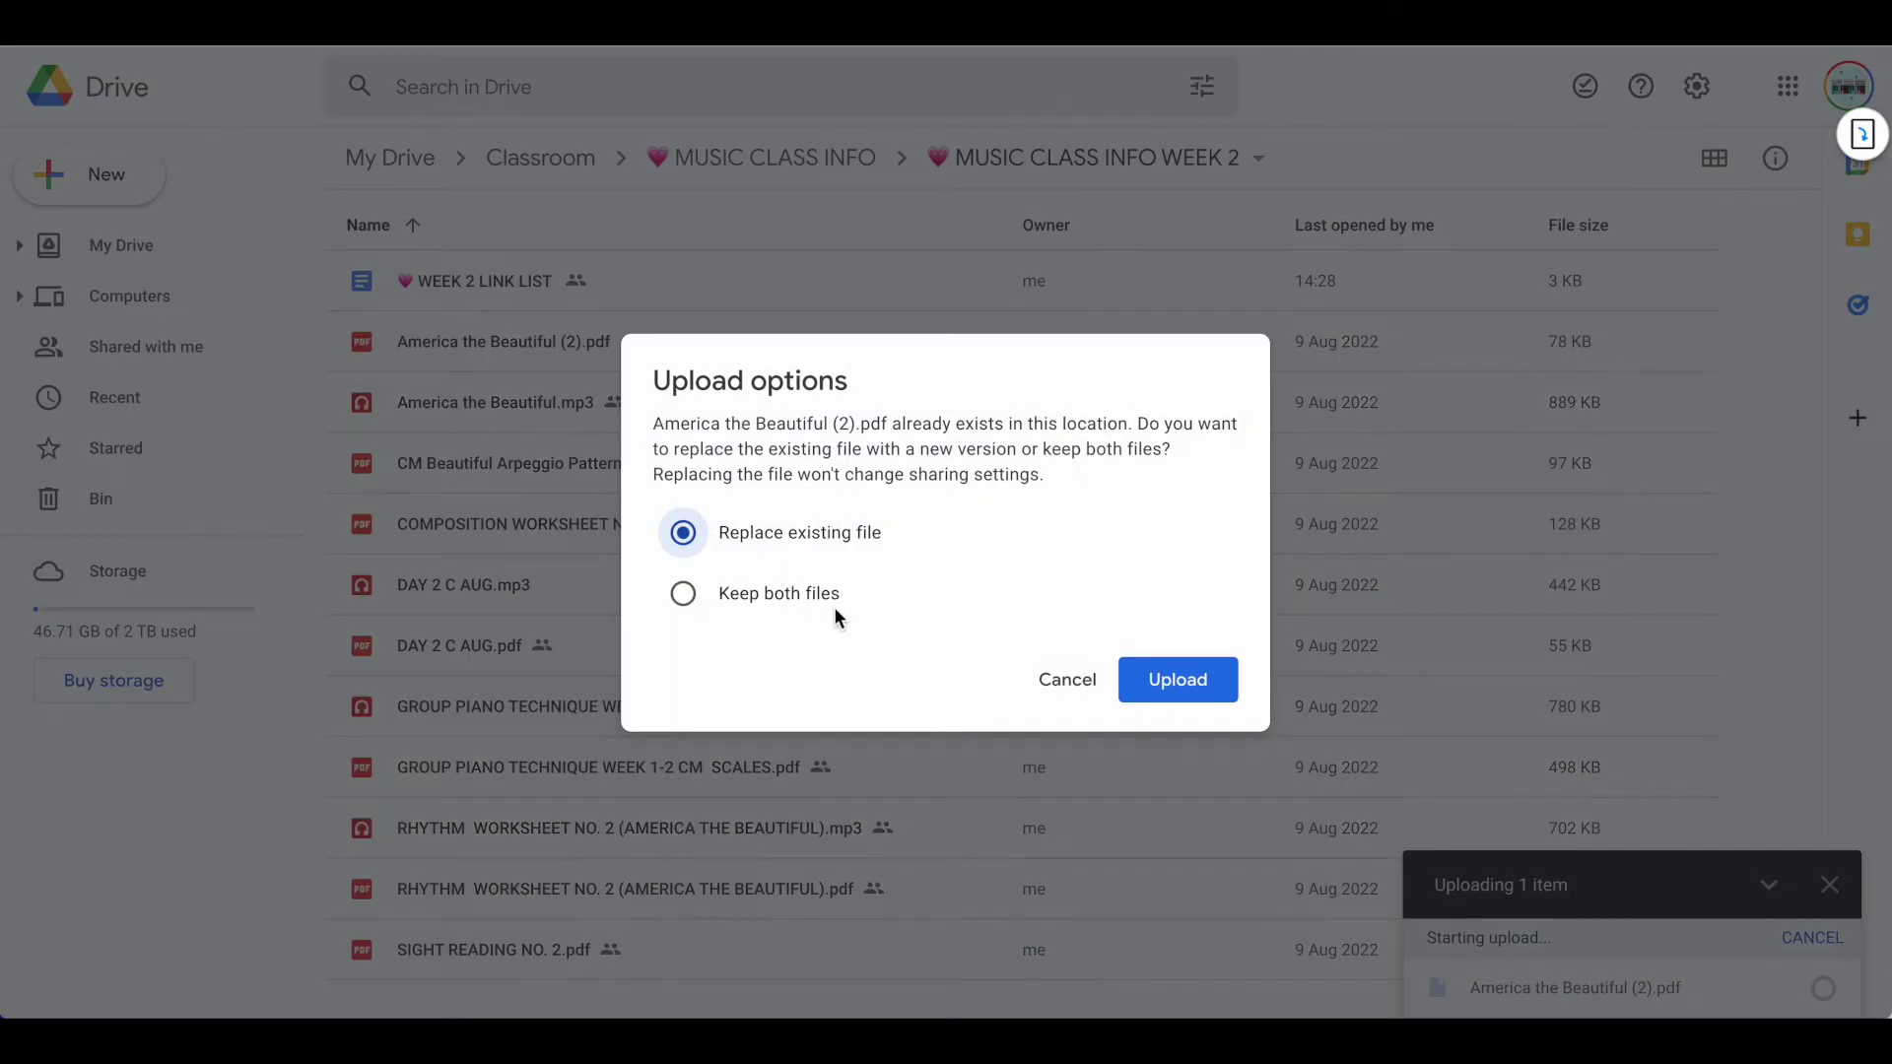
Cancel the duplicate upload of America the Beautiful (2).pdf
click(1067, 682)
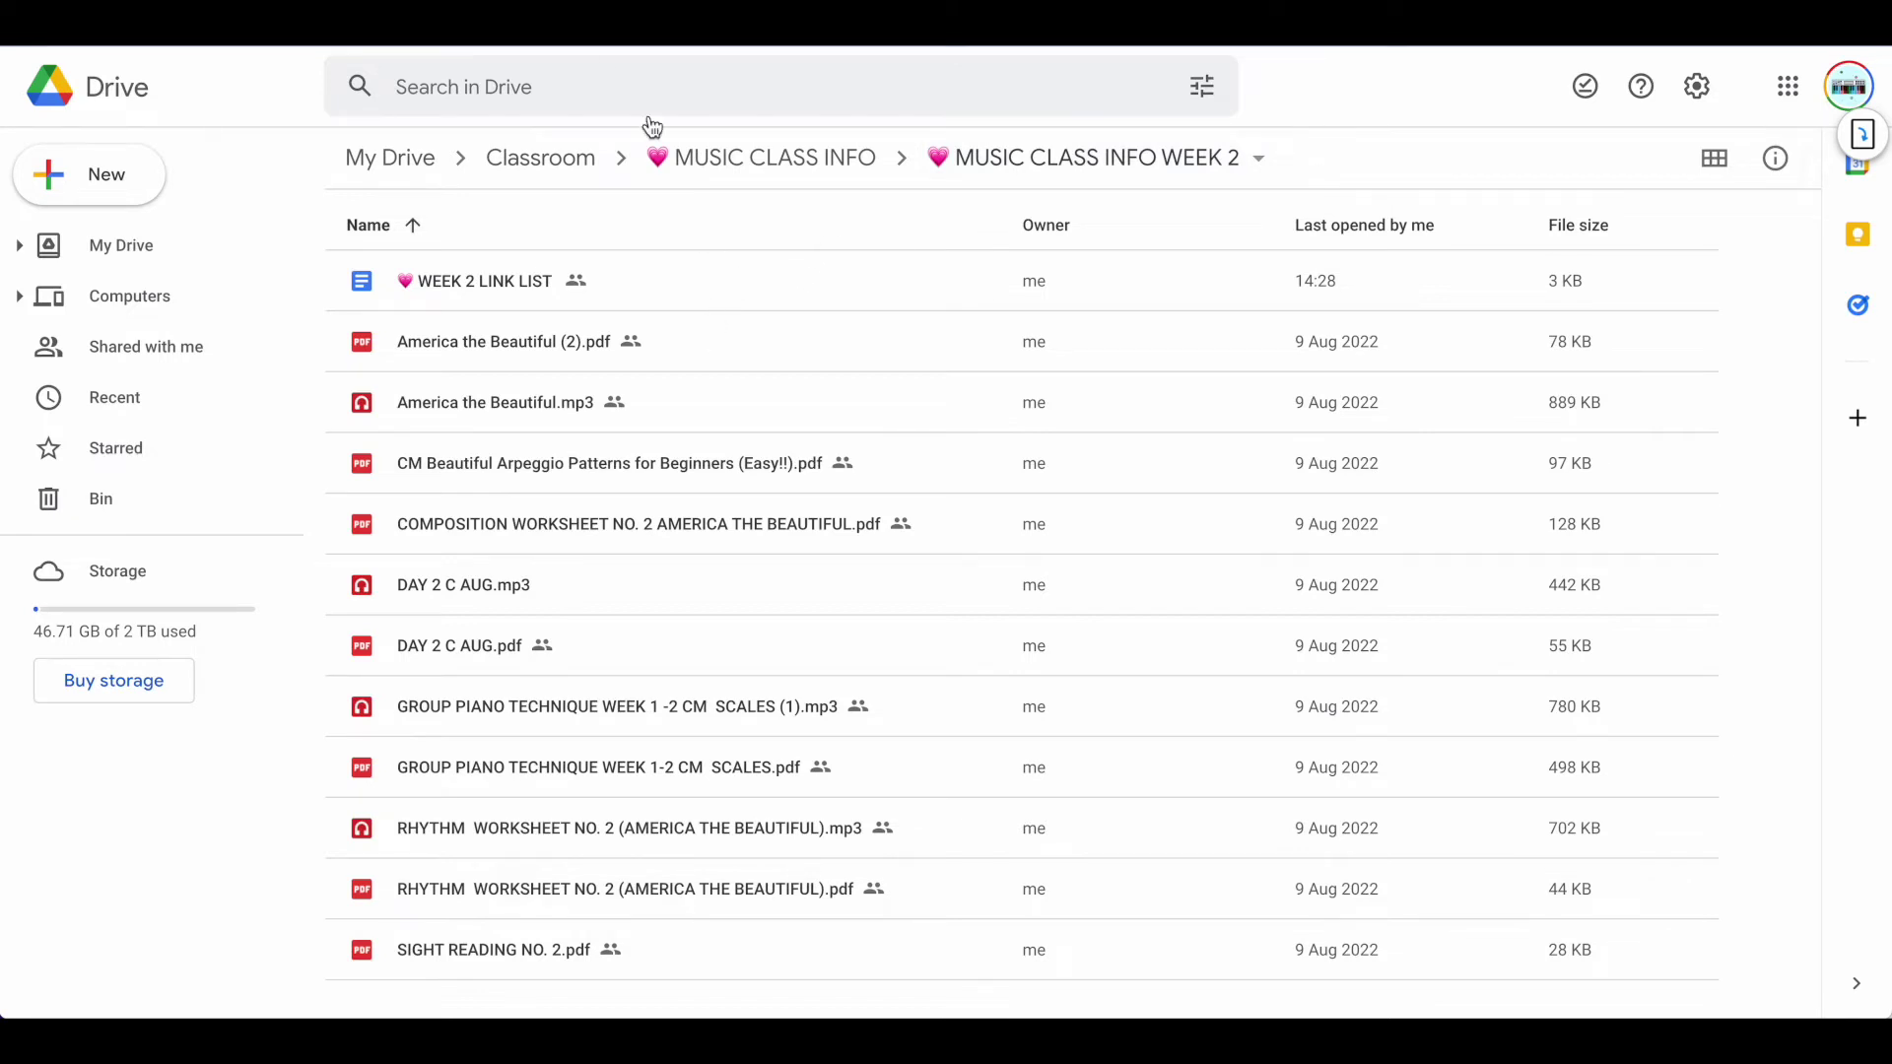
Confirm the Day 2 worksheet HERE link points to America the Beautiful (2).pdf
key(ctrl+Tab)
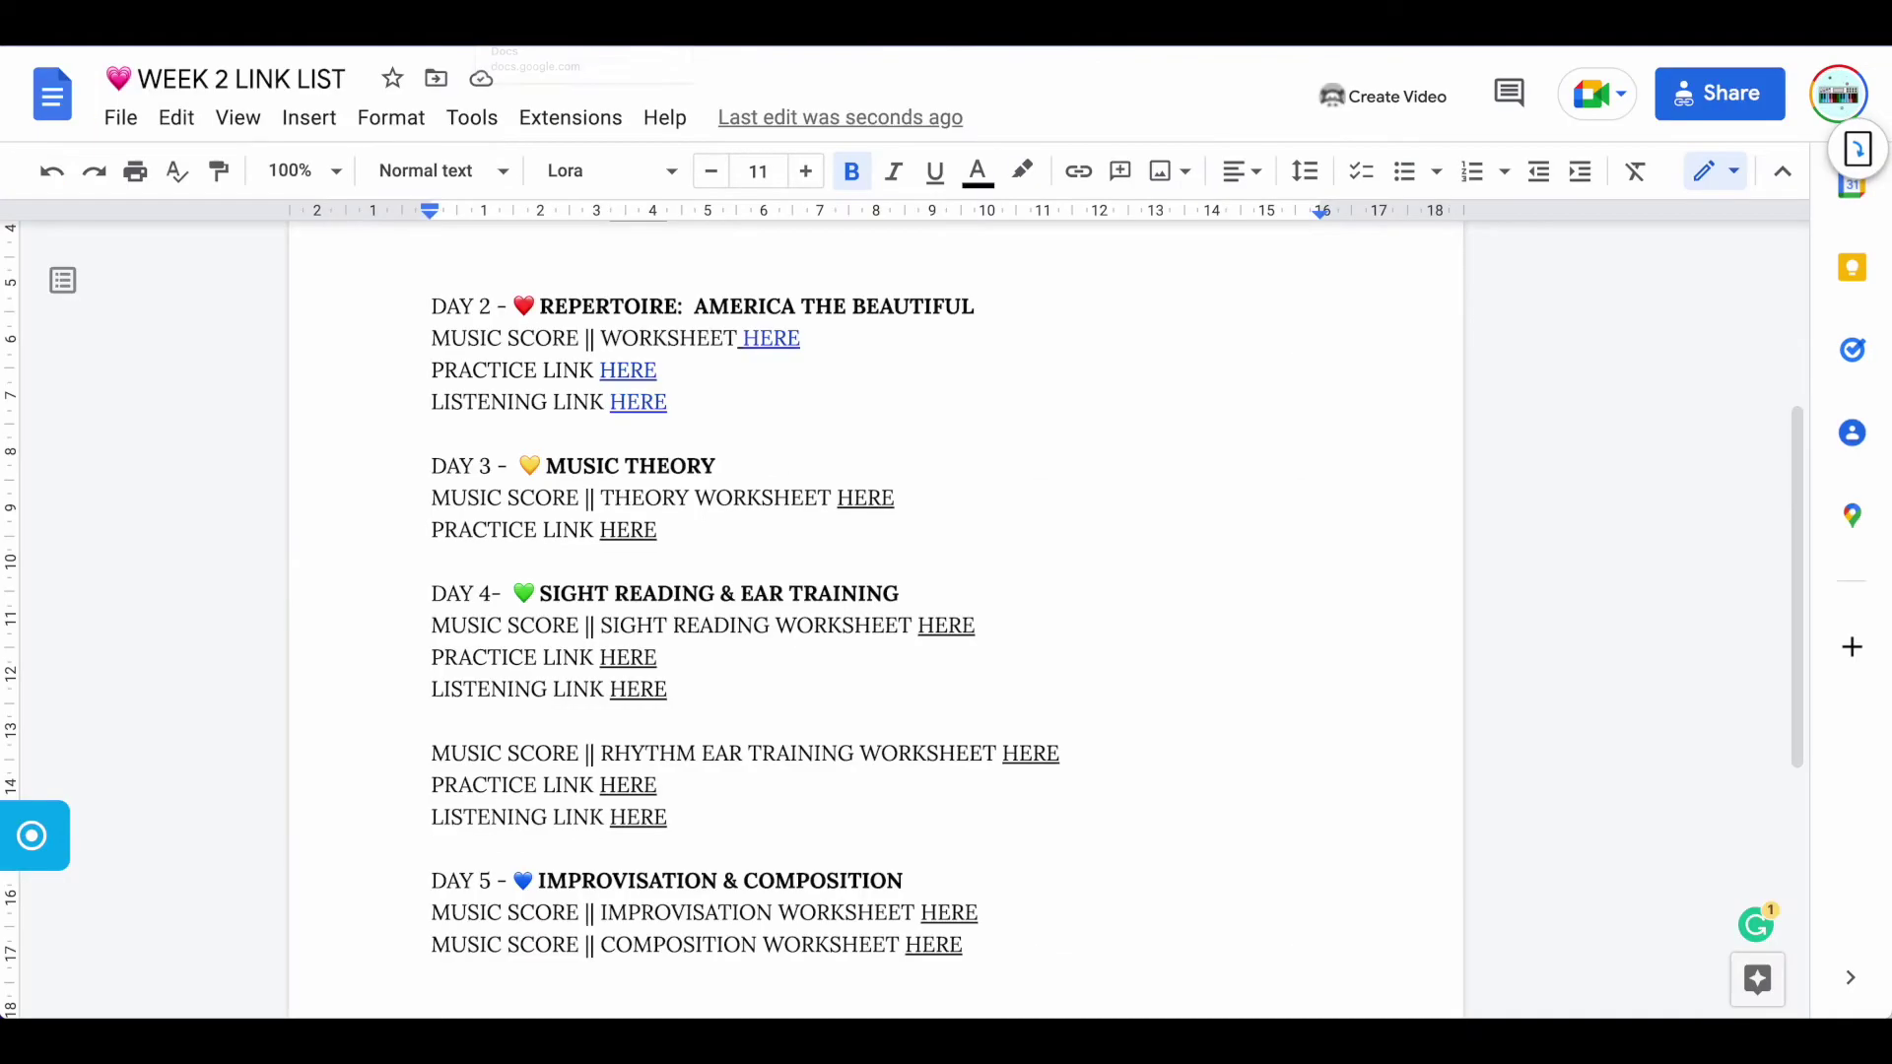
scroll(749, 450, up, 1)
scroll(749, 450, up, 1)
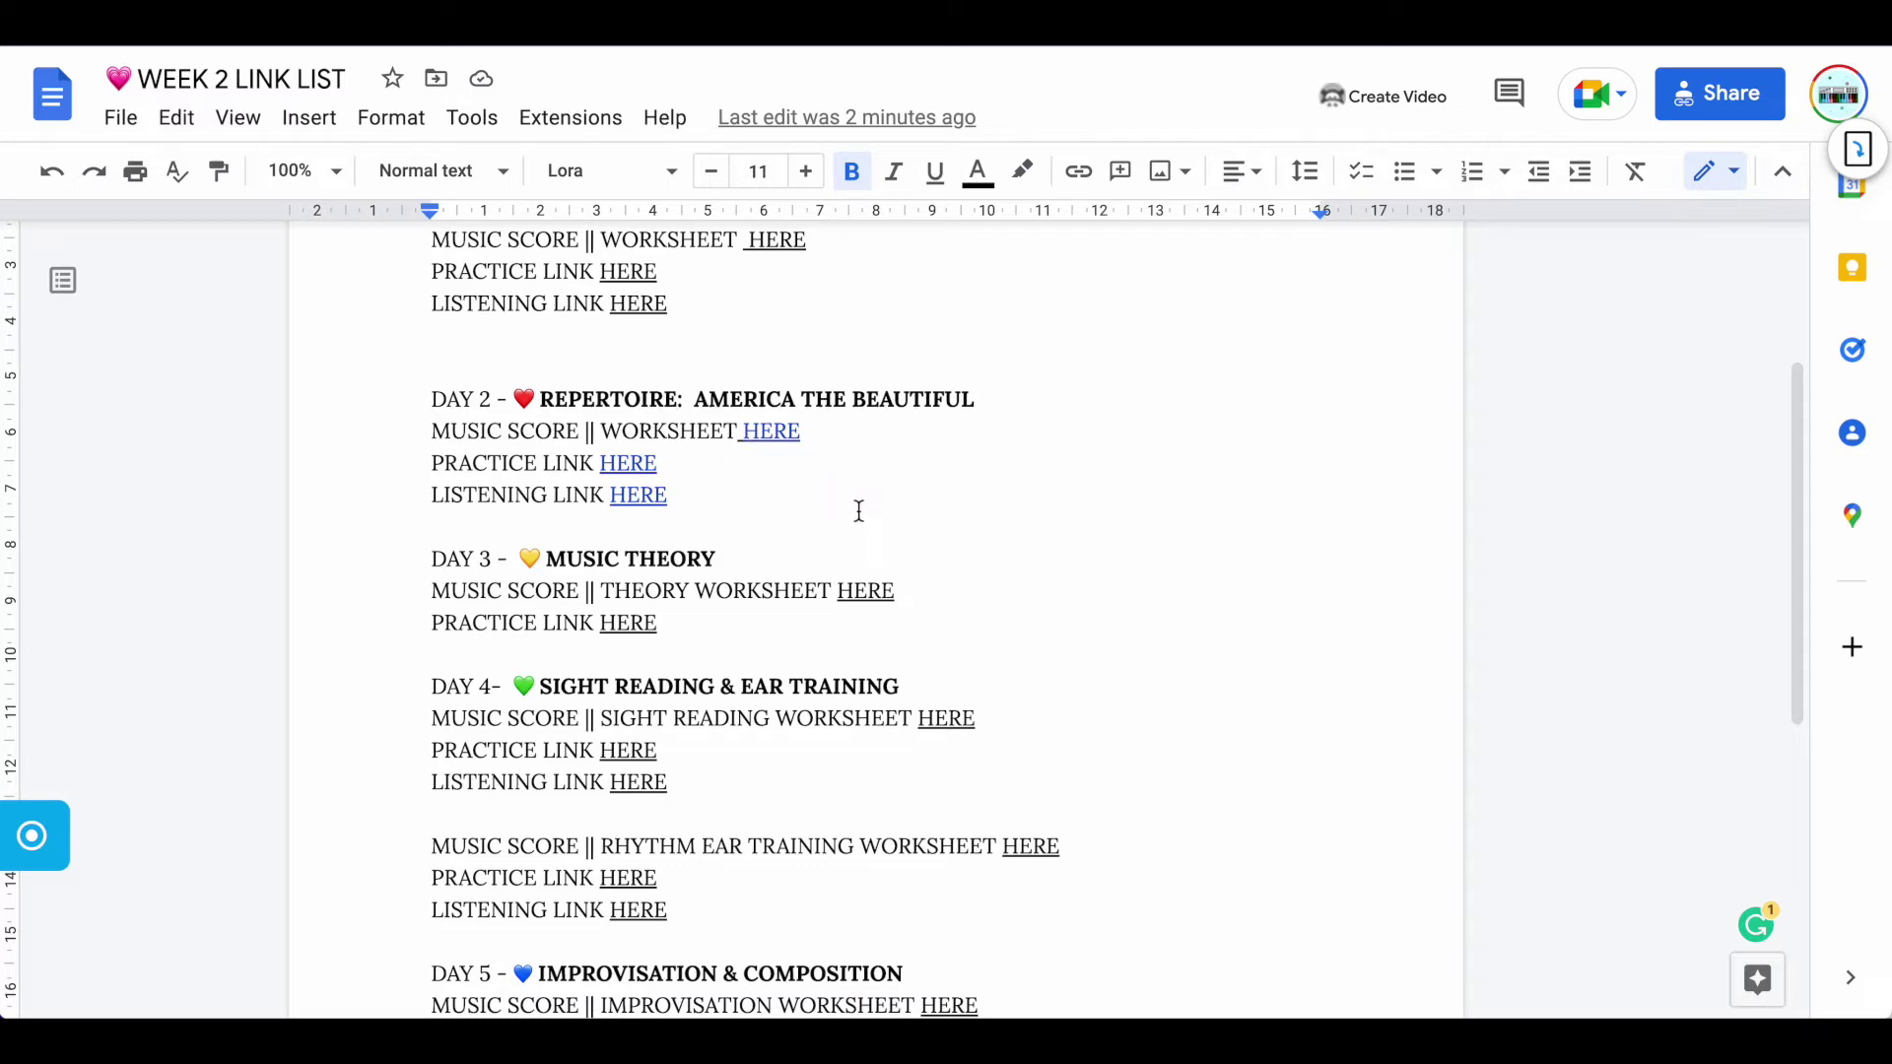
click(775, 438)
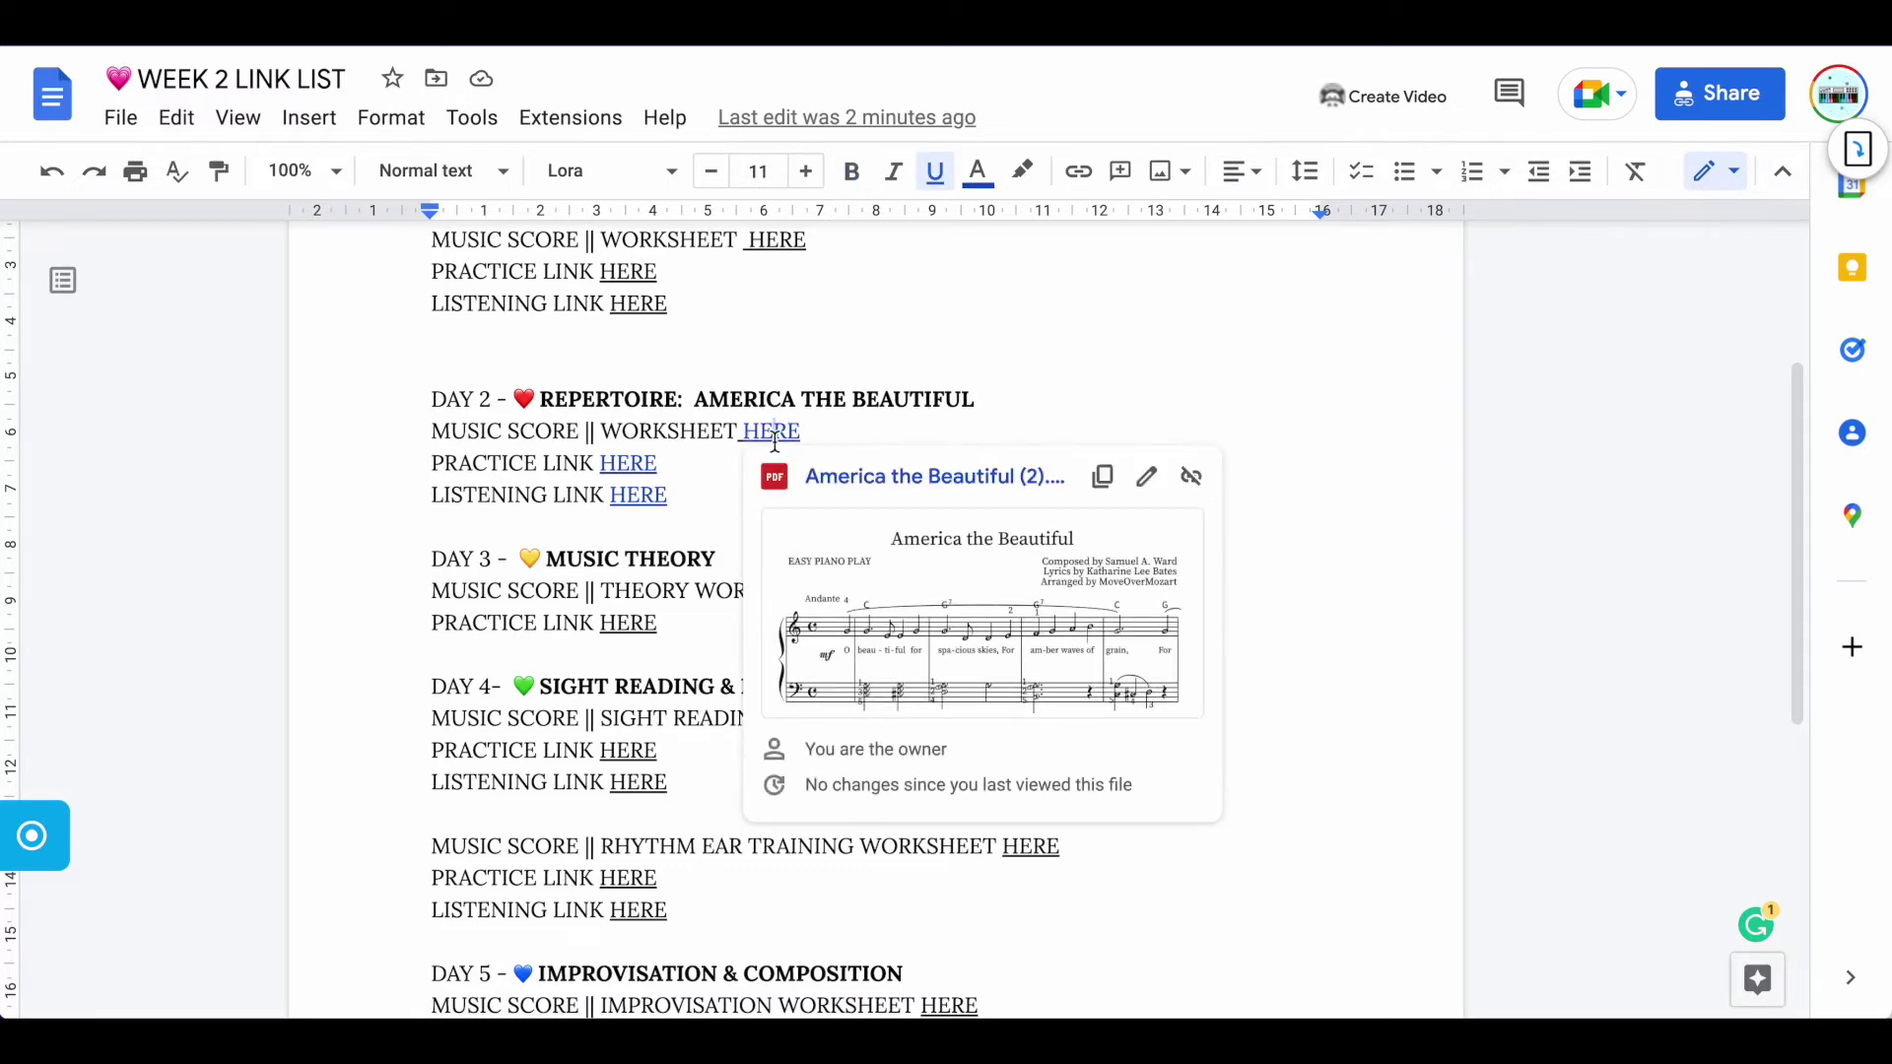
click(954, 432)
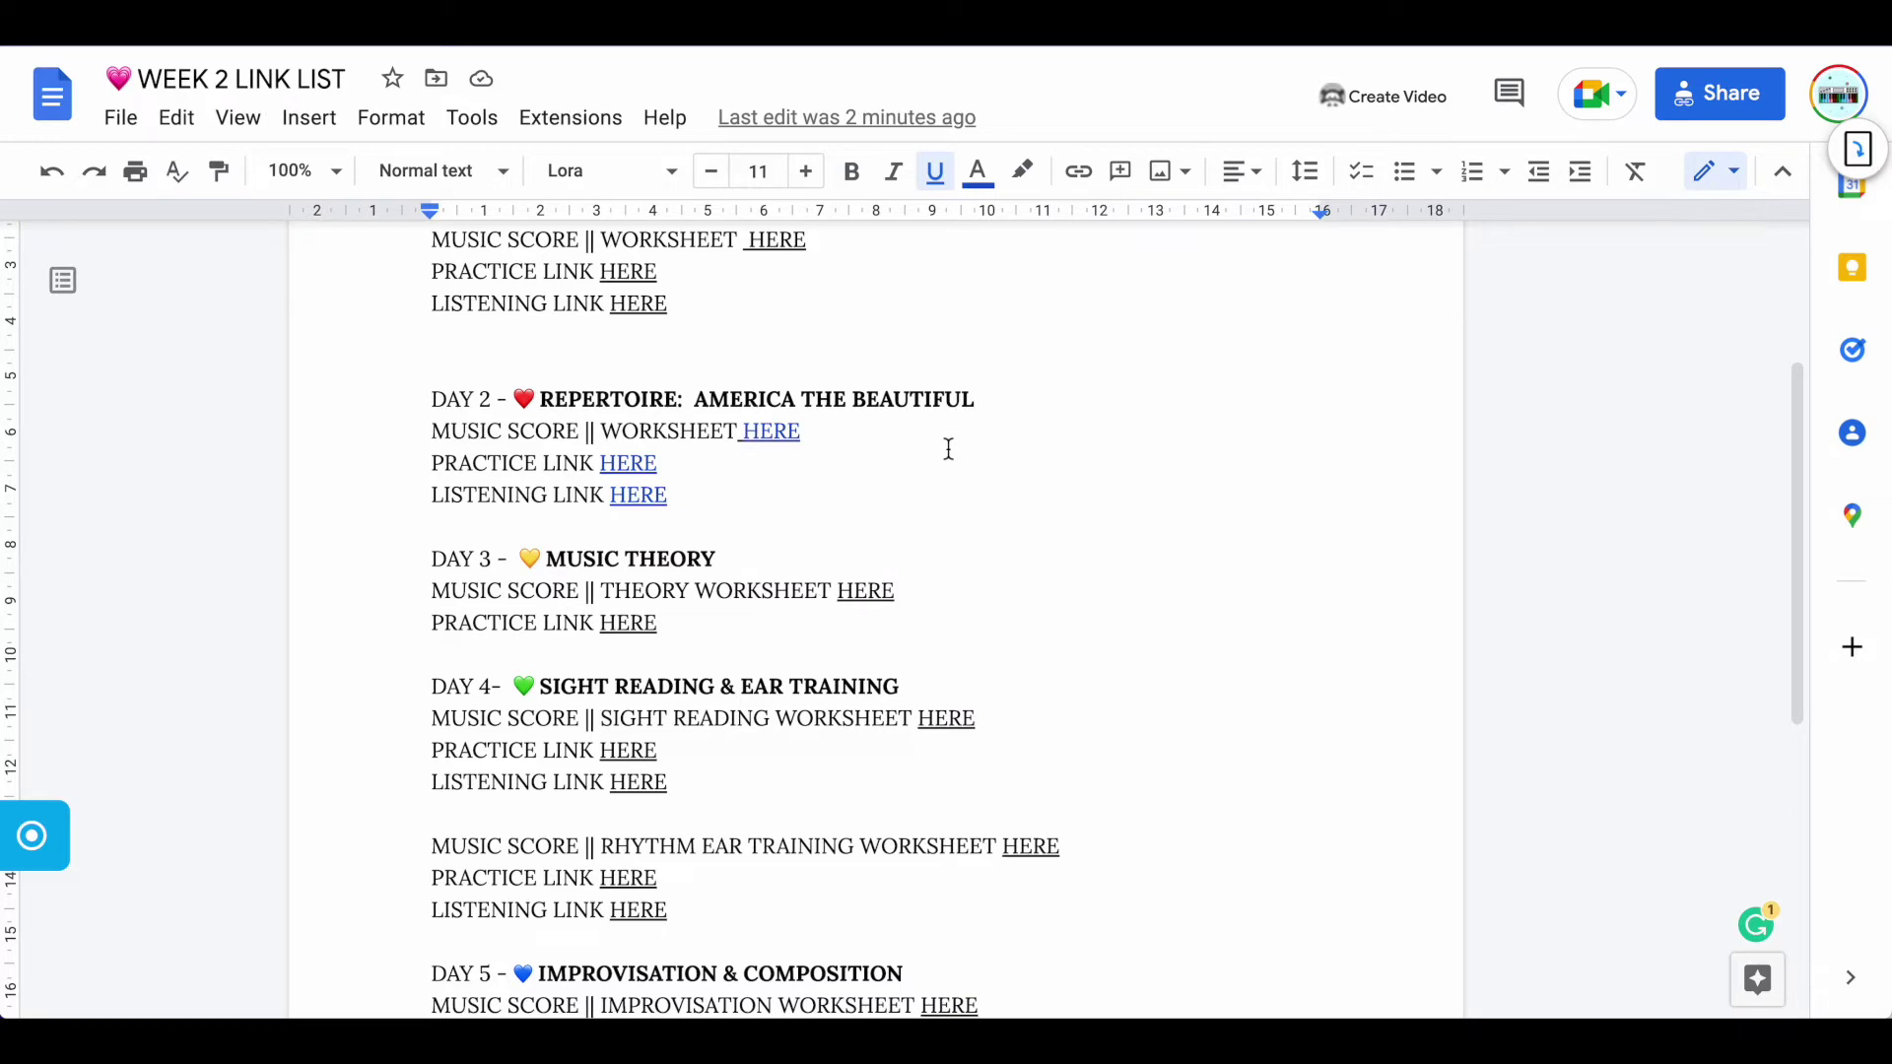
Set America the Beautiful (2).pdf to 'Anyone with the link' can view and copy its link
key(ctrl+Tab)
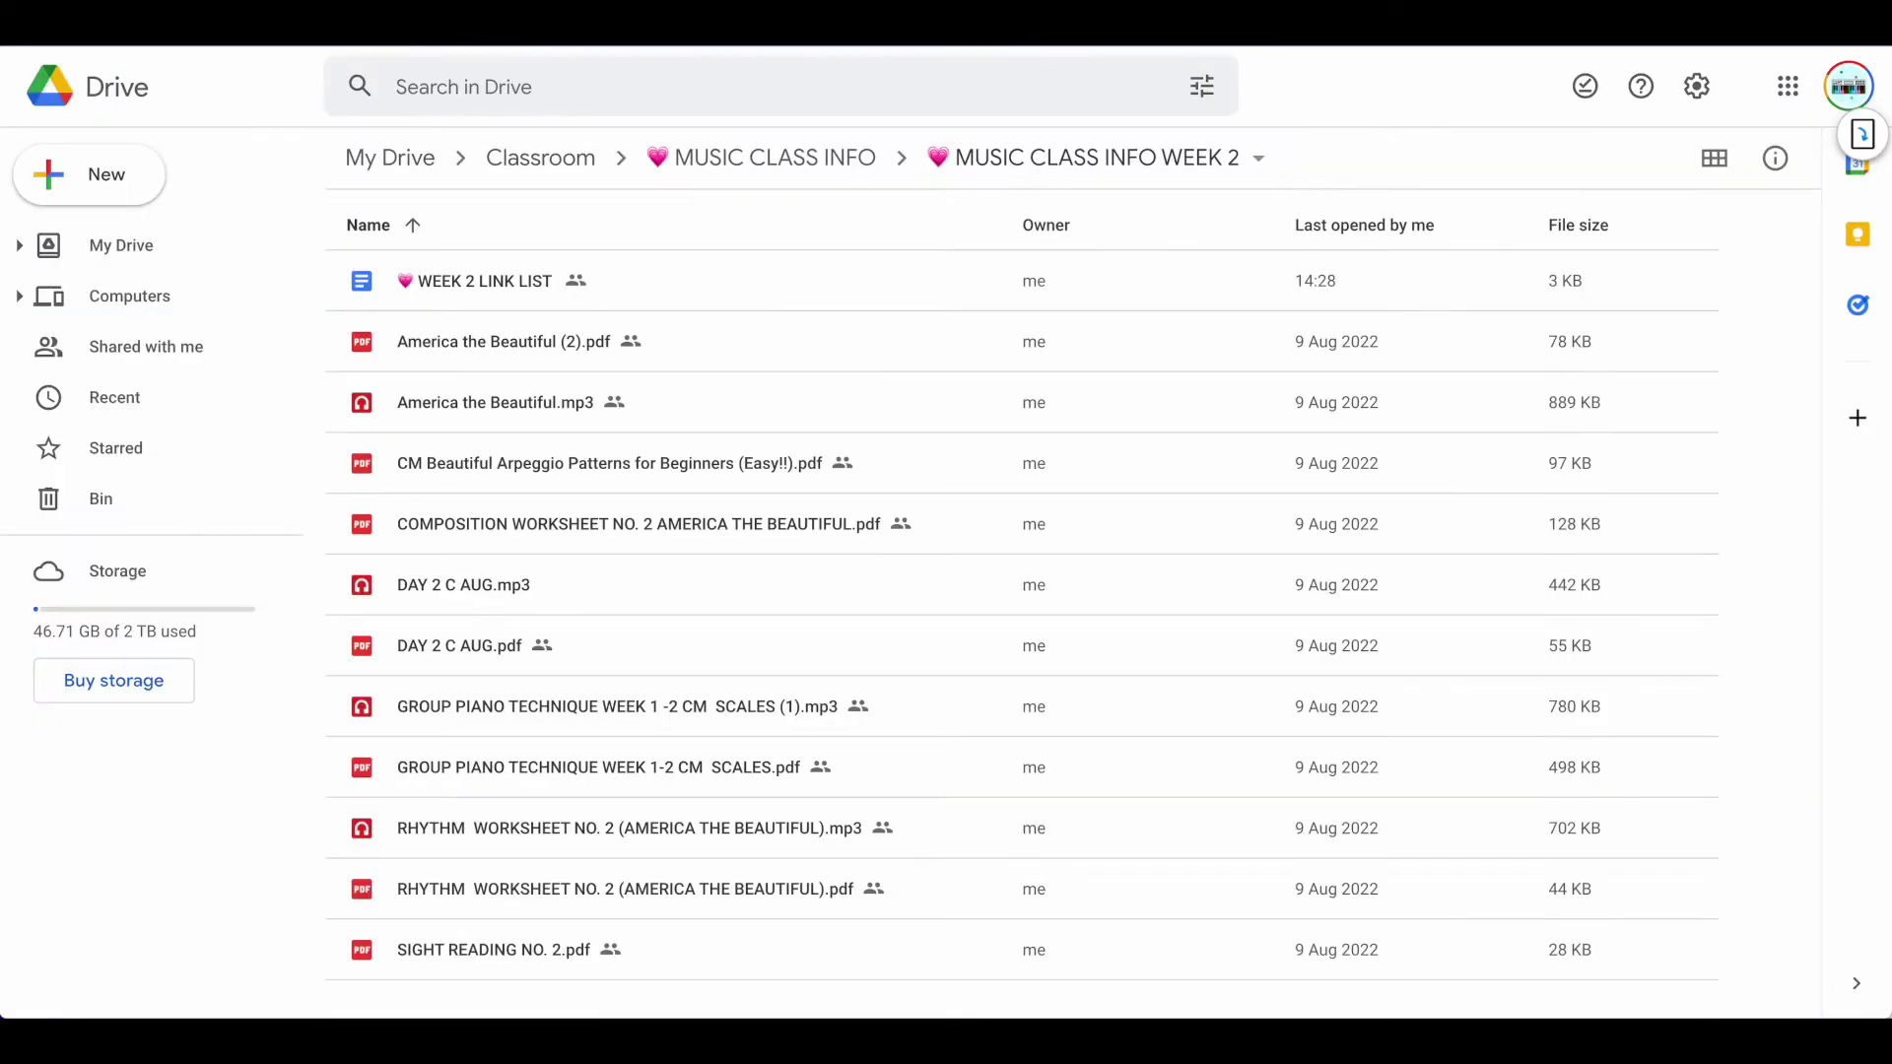
right_click(497, 343)
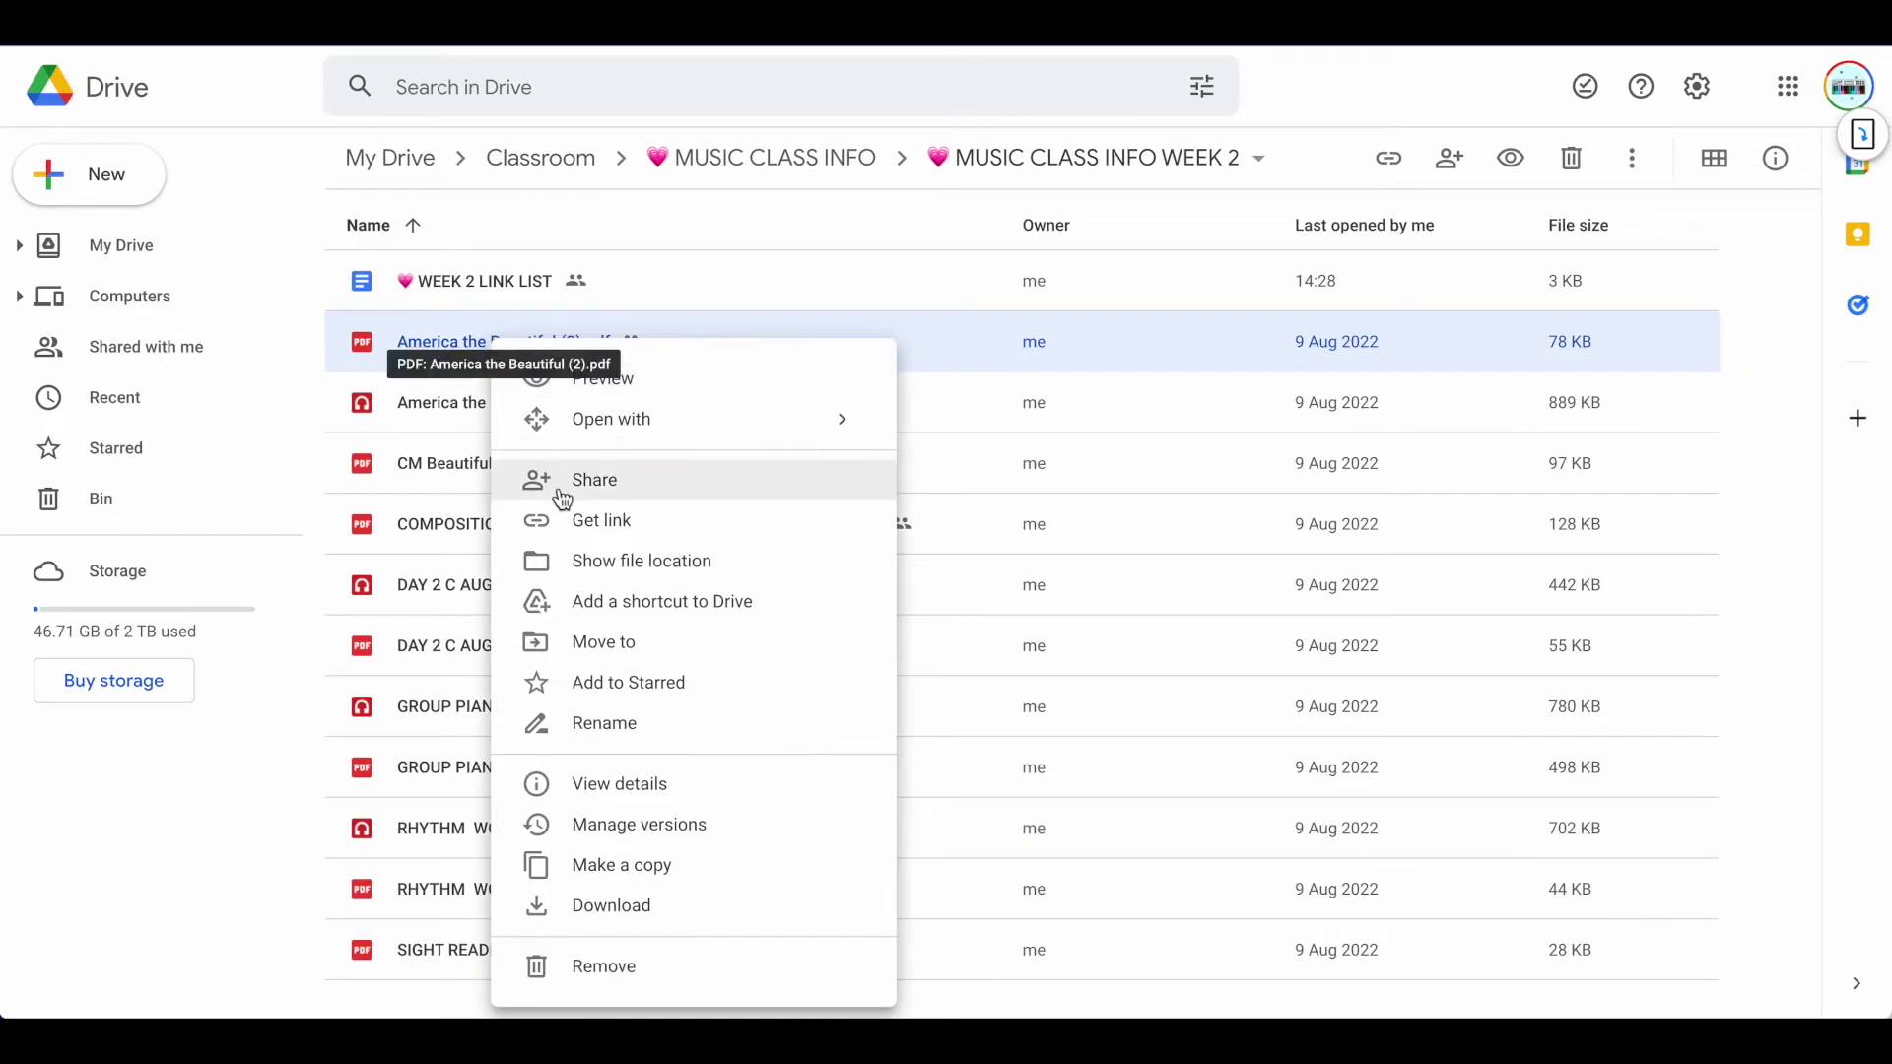
click(593, 530)
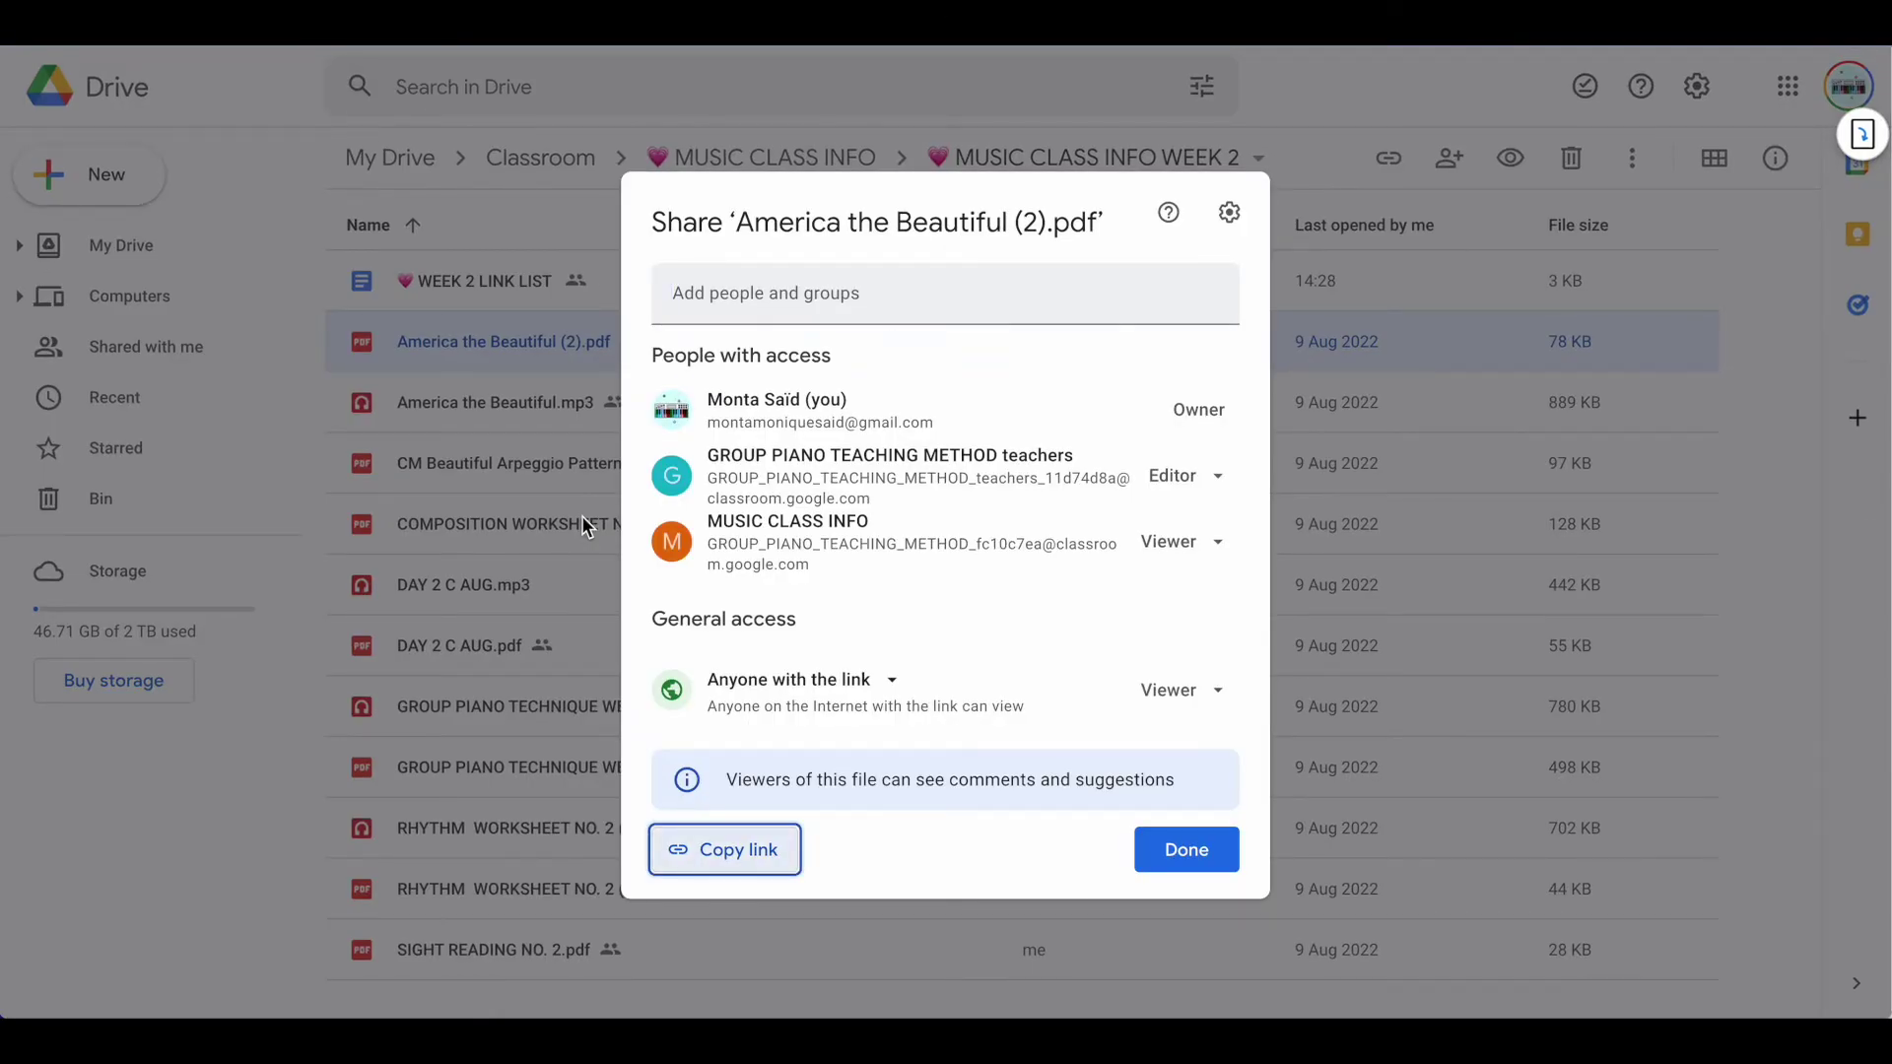
click(907, 693)
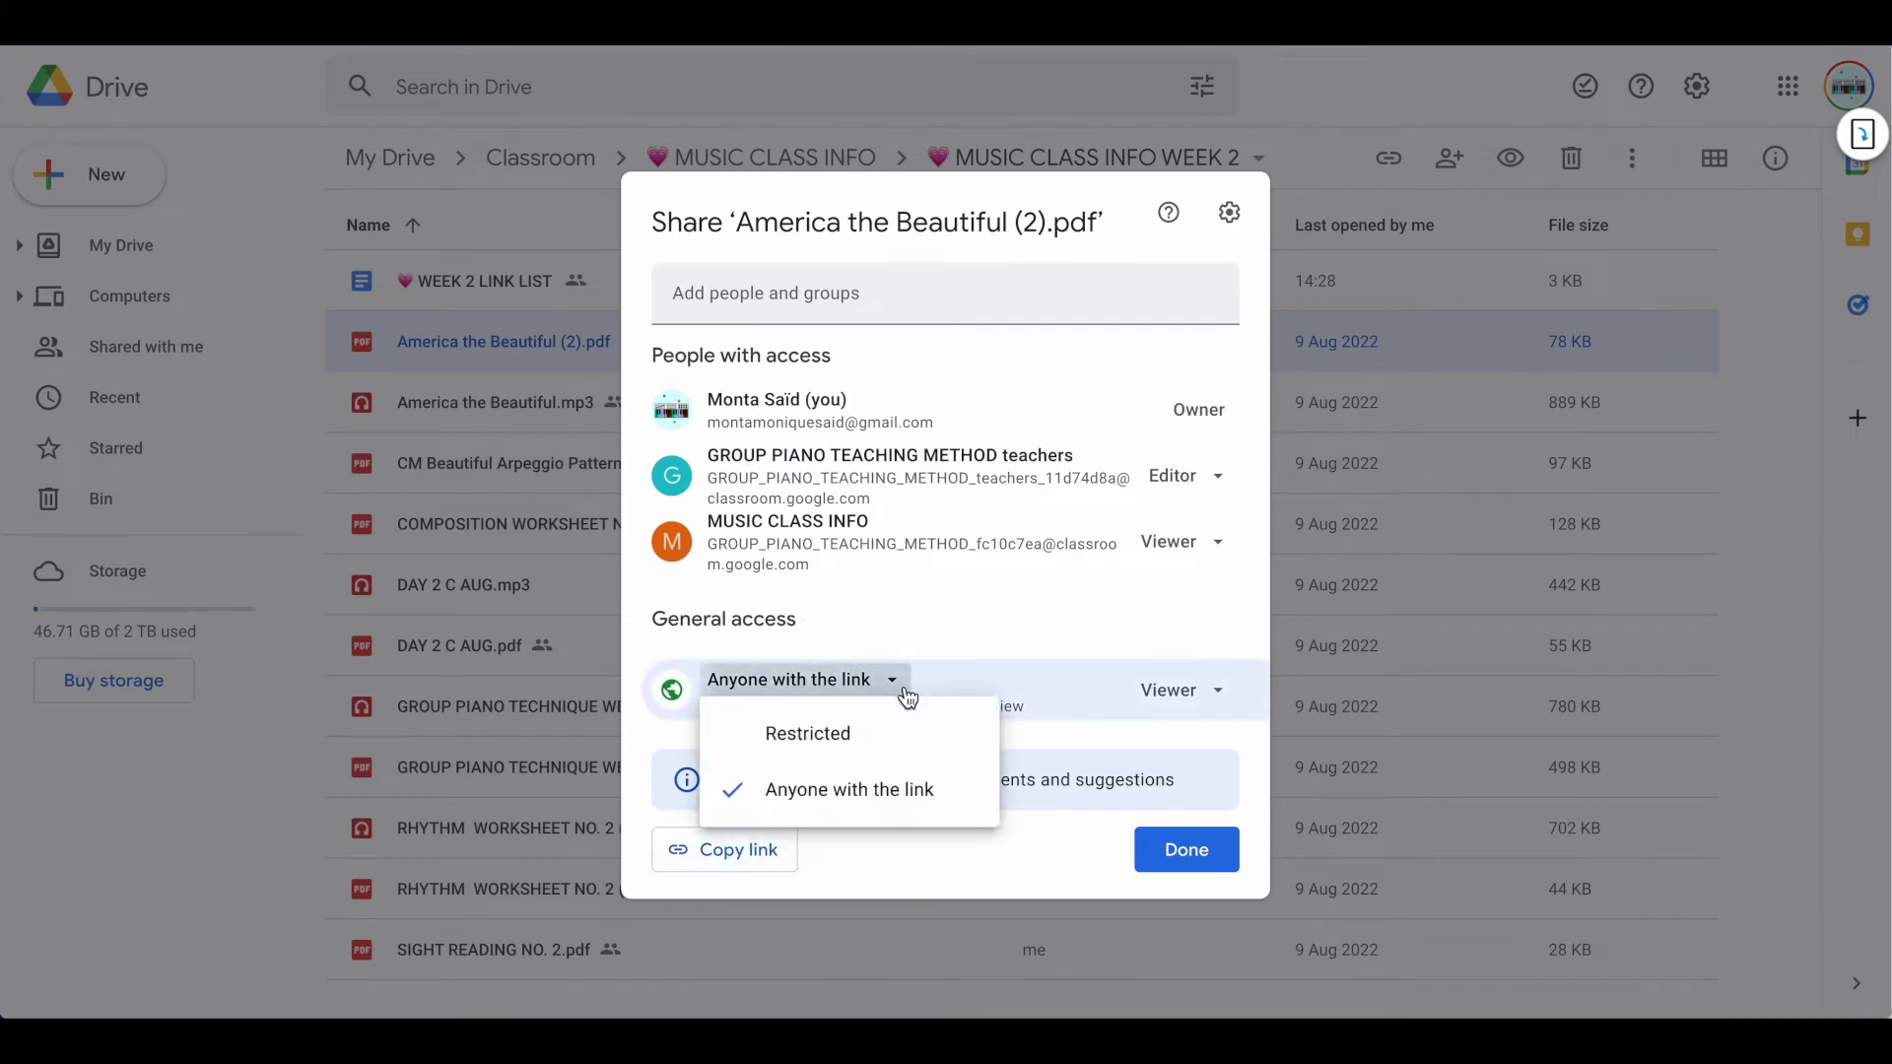
click(867, 735)
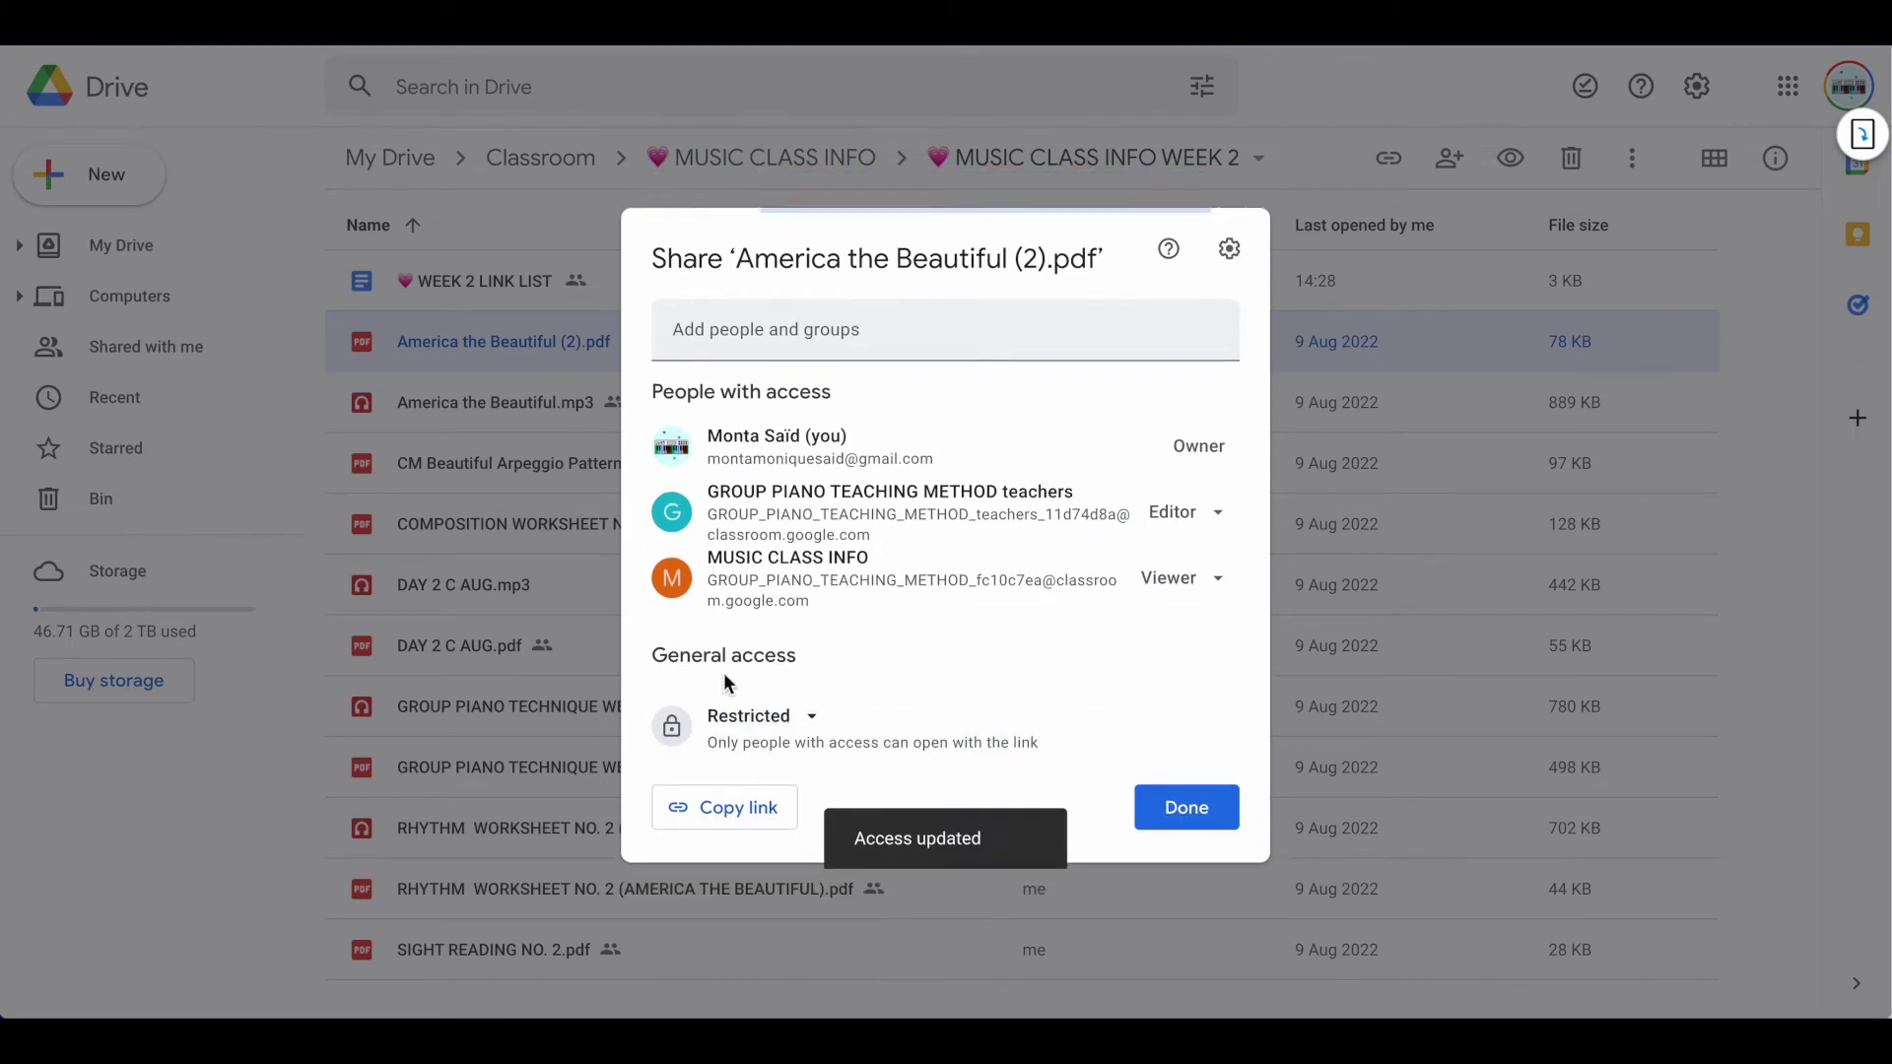
click(809, 720)
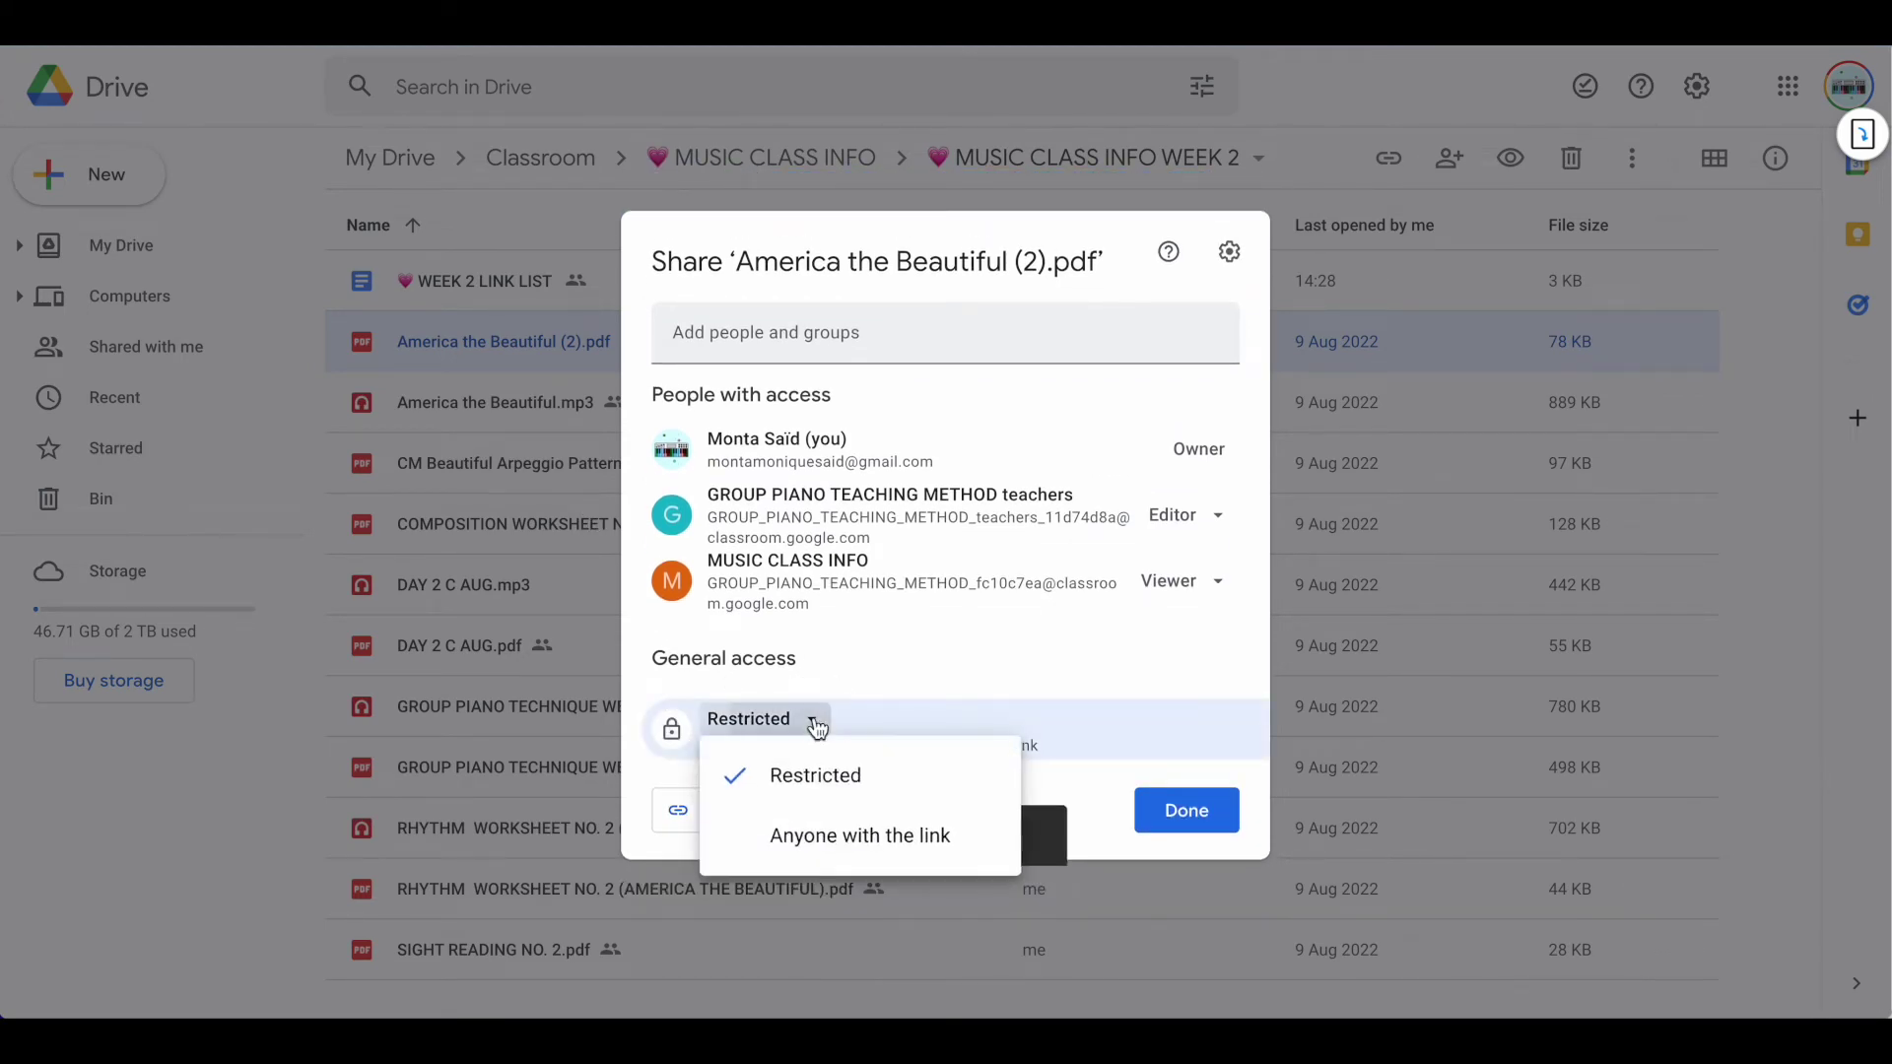
click(806, 848)
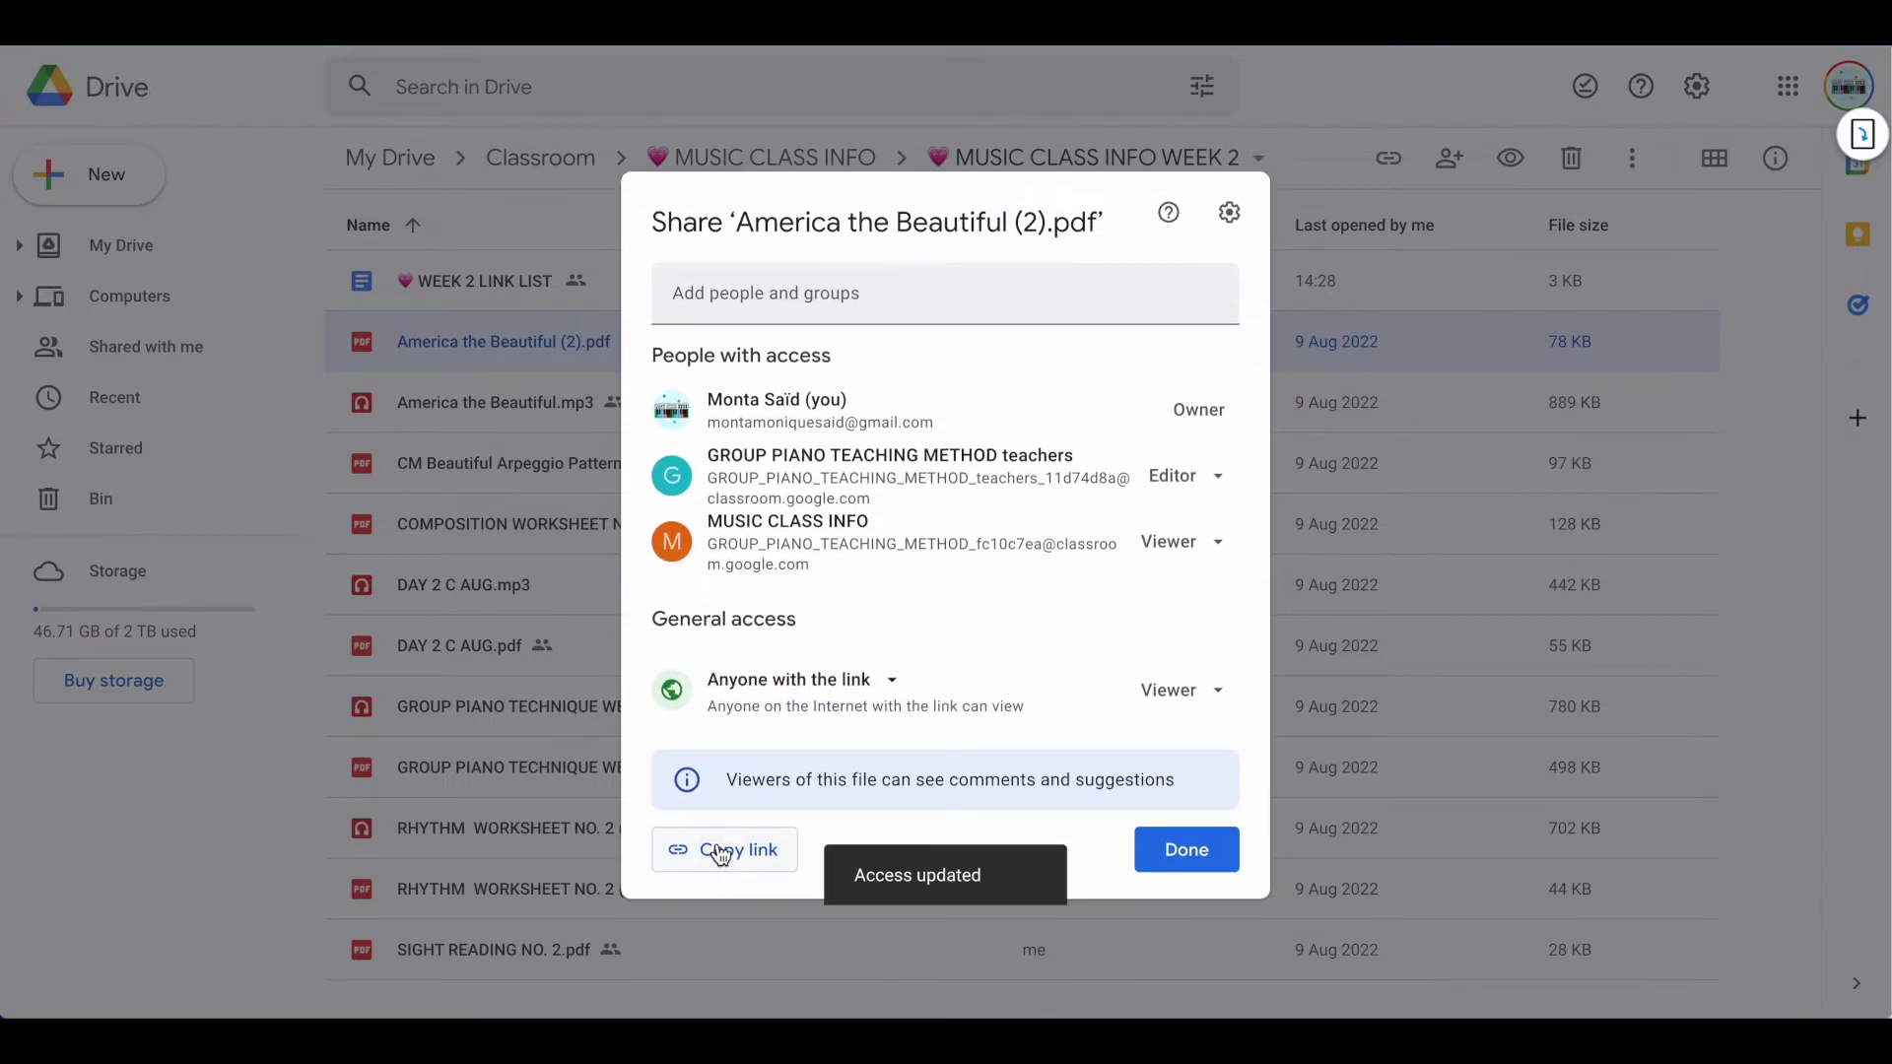
click(729, 858)
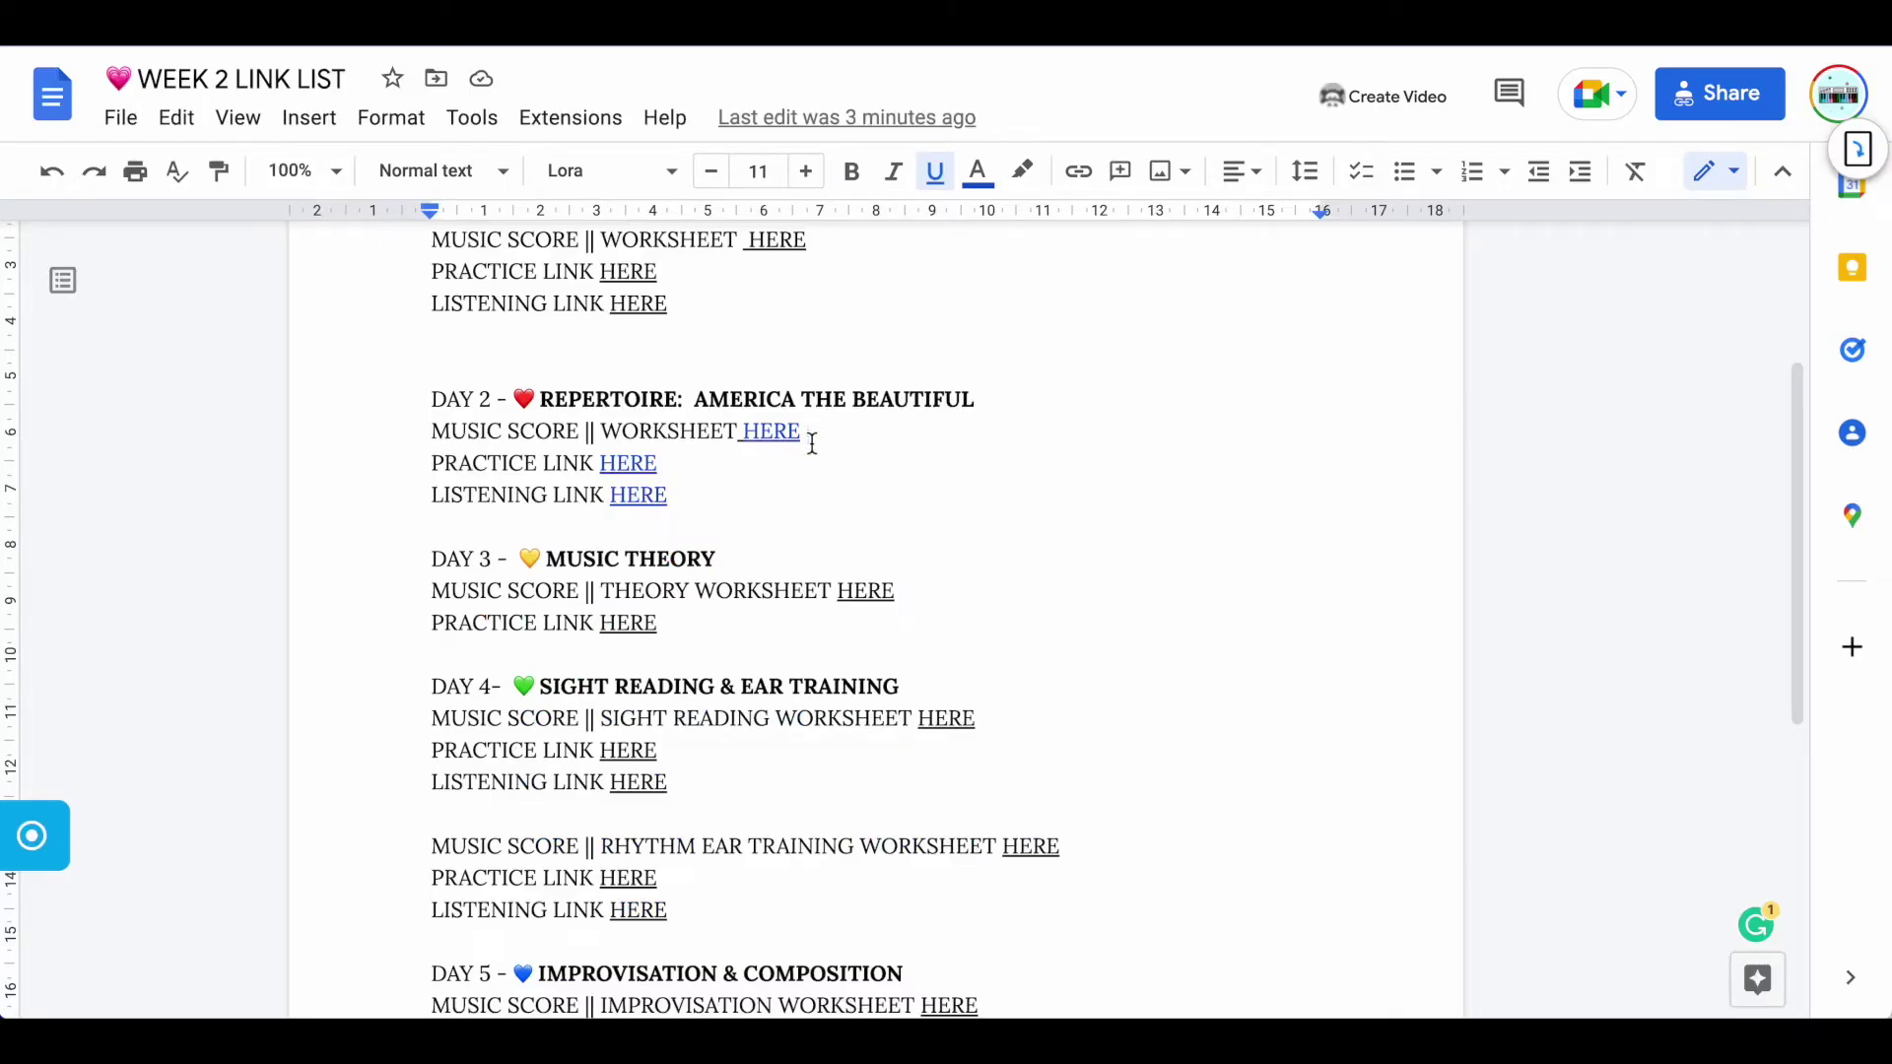
Point the Day 2 worksheet HERE link to the copied America the Beautiful (2).pdf Drive URL
drag(803, 435, 747, 440)
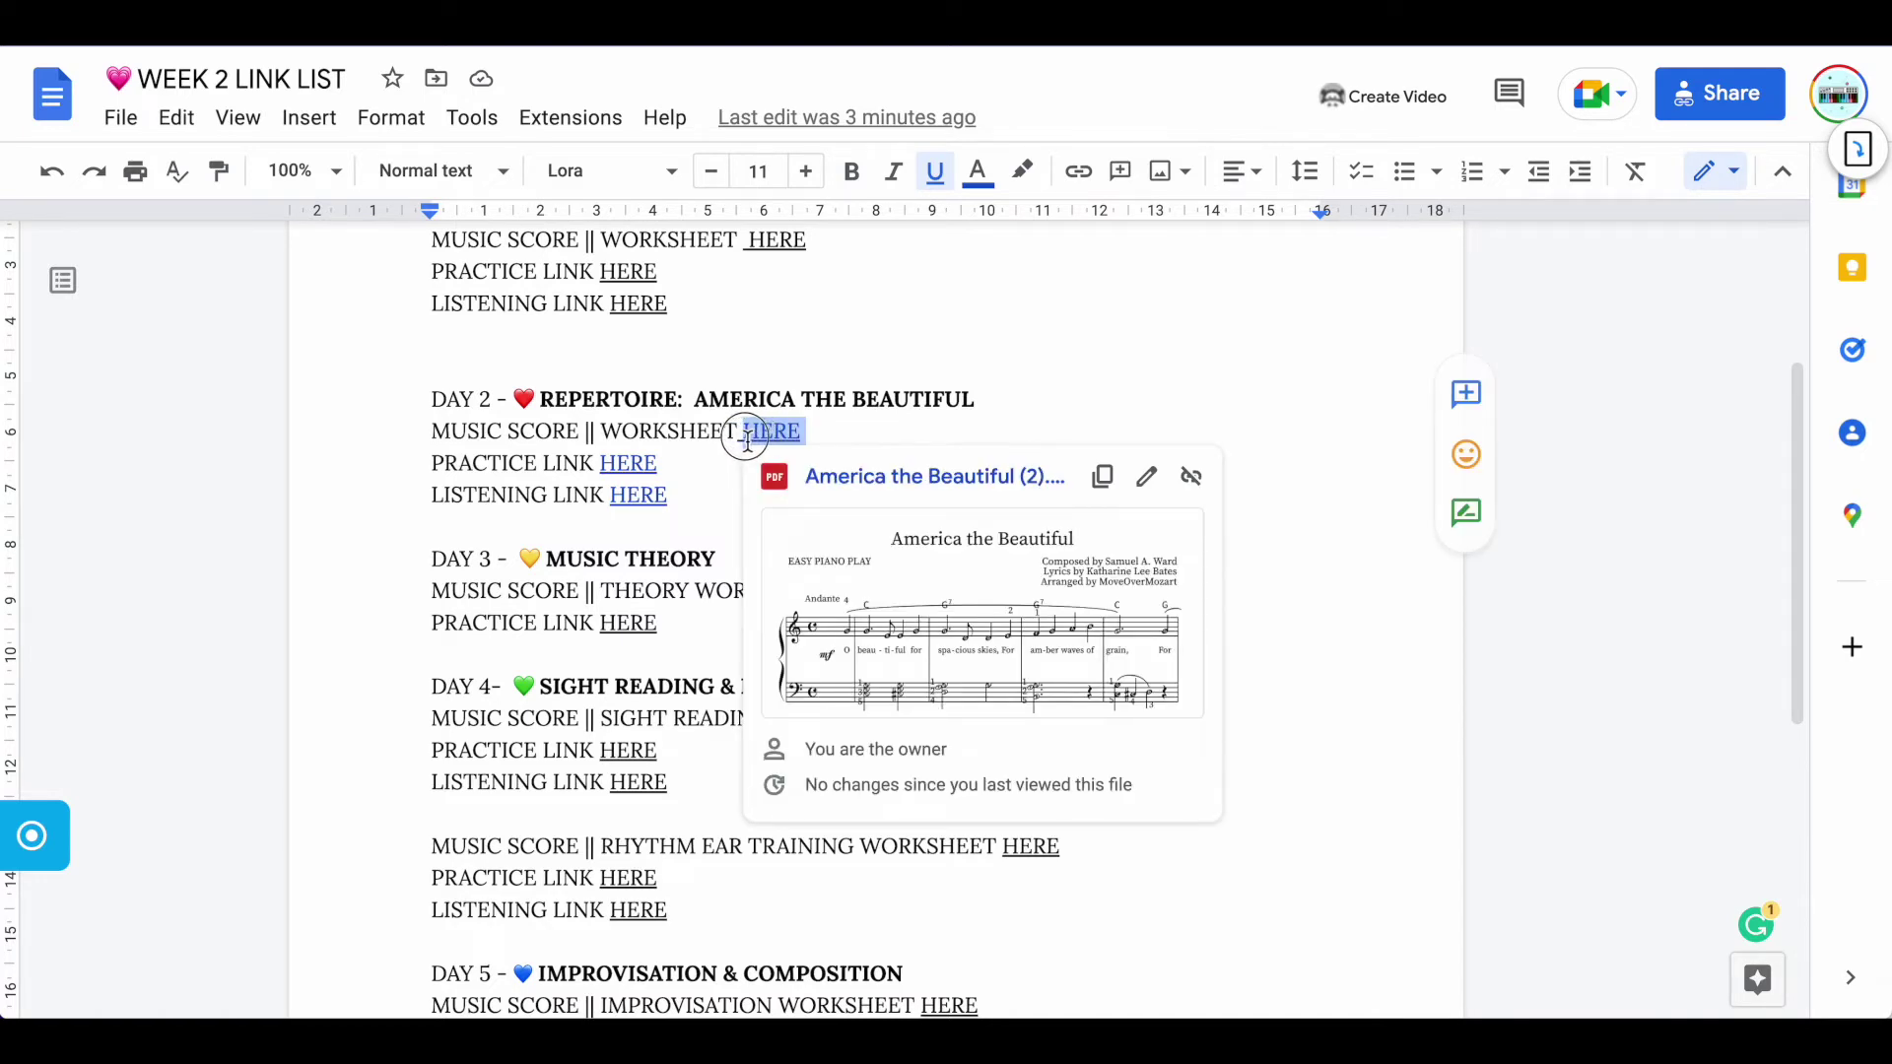
click(1083, 178)
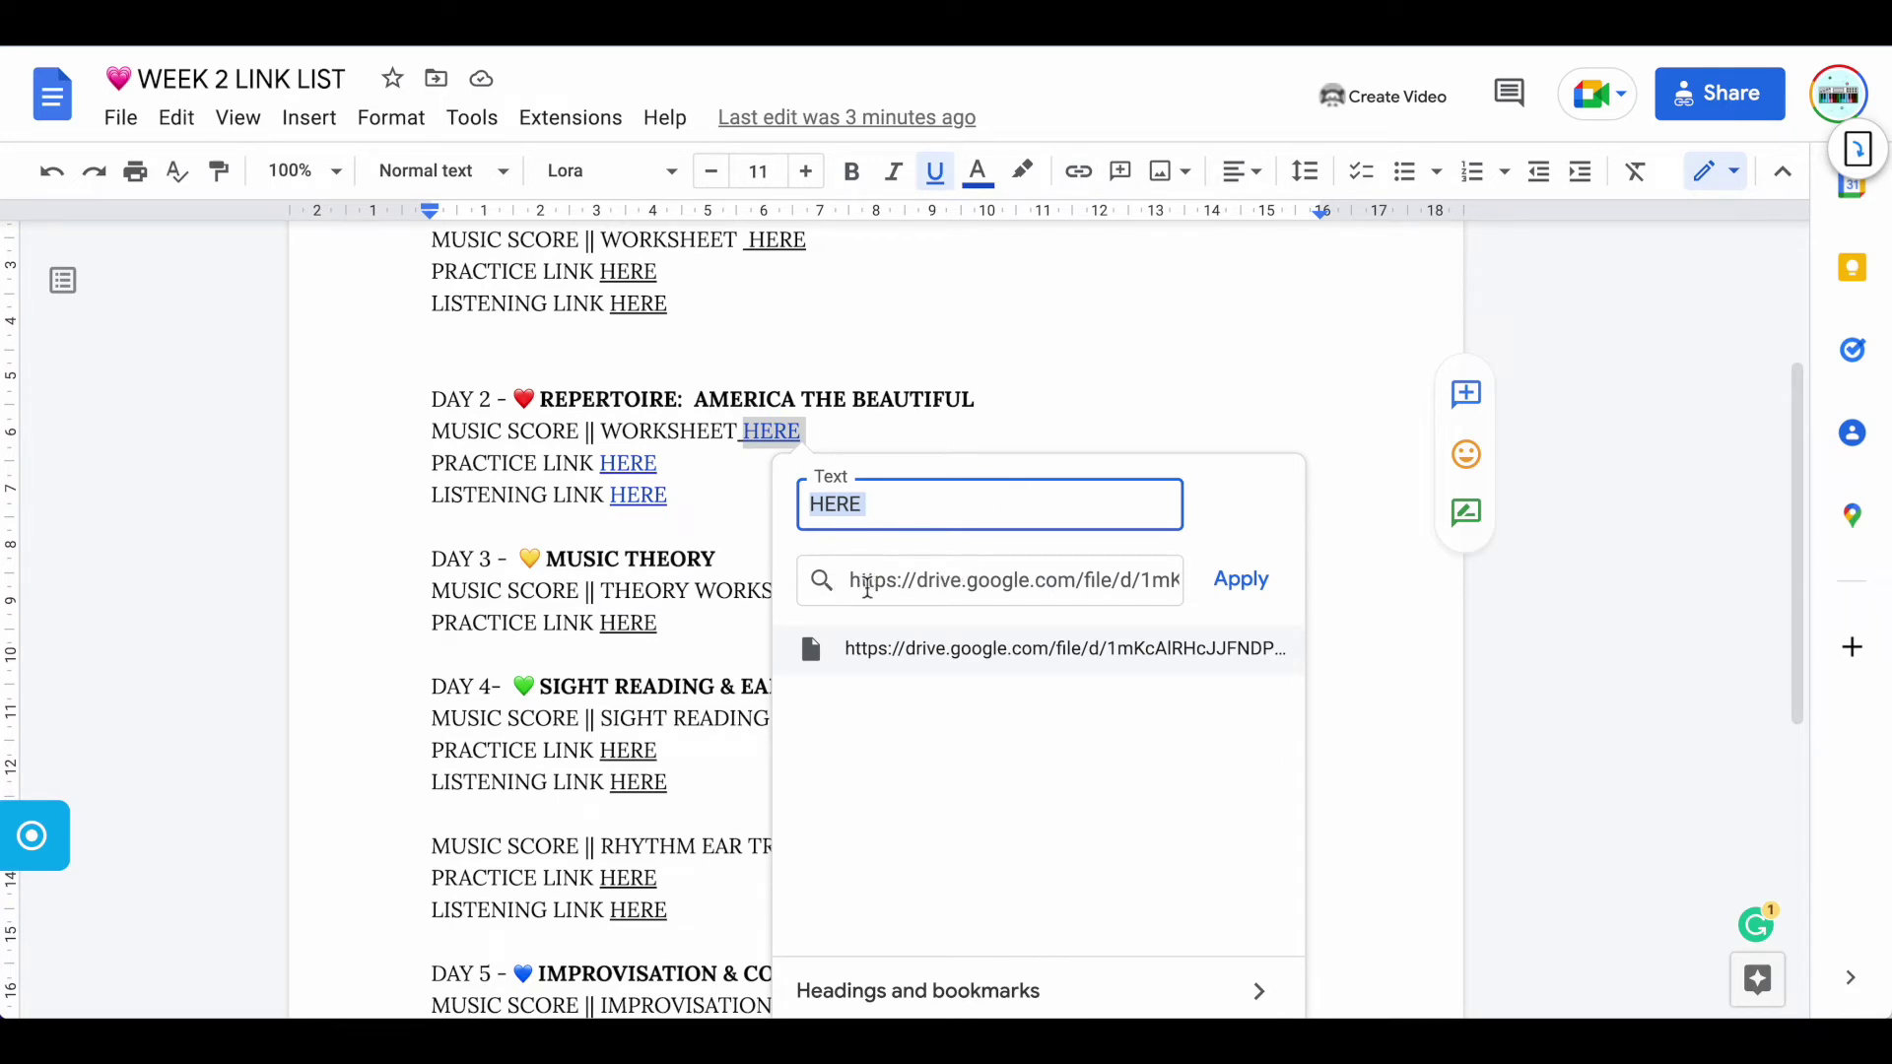
click(869, 586)
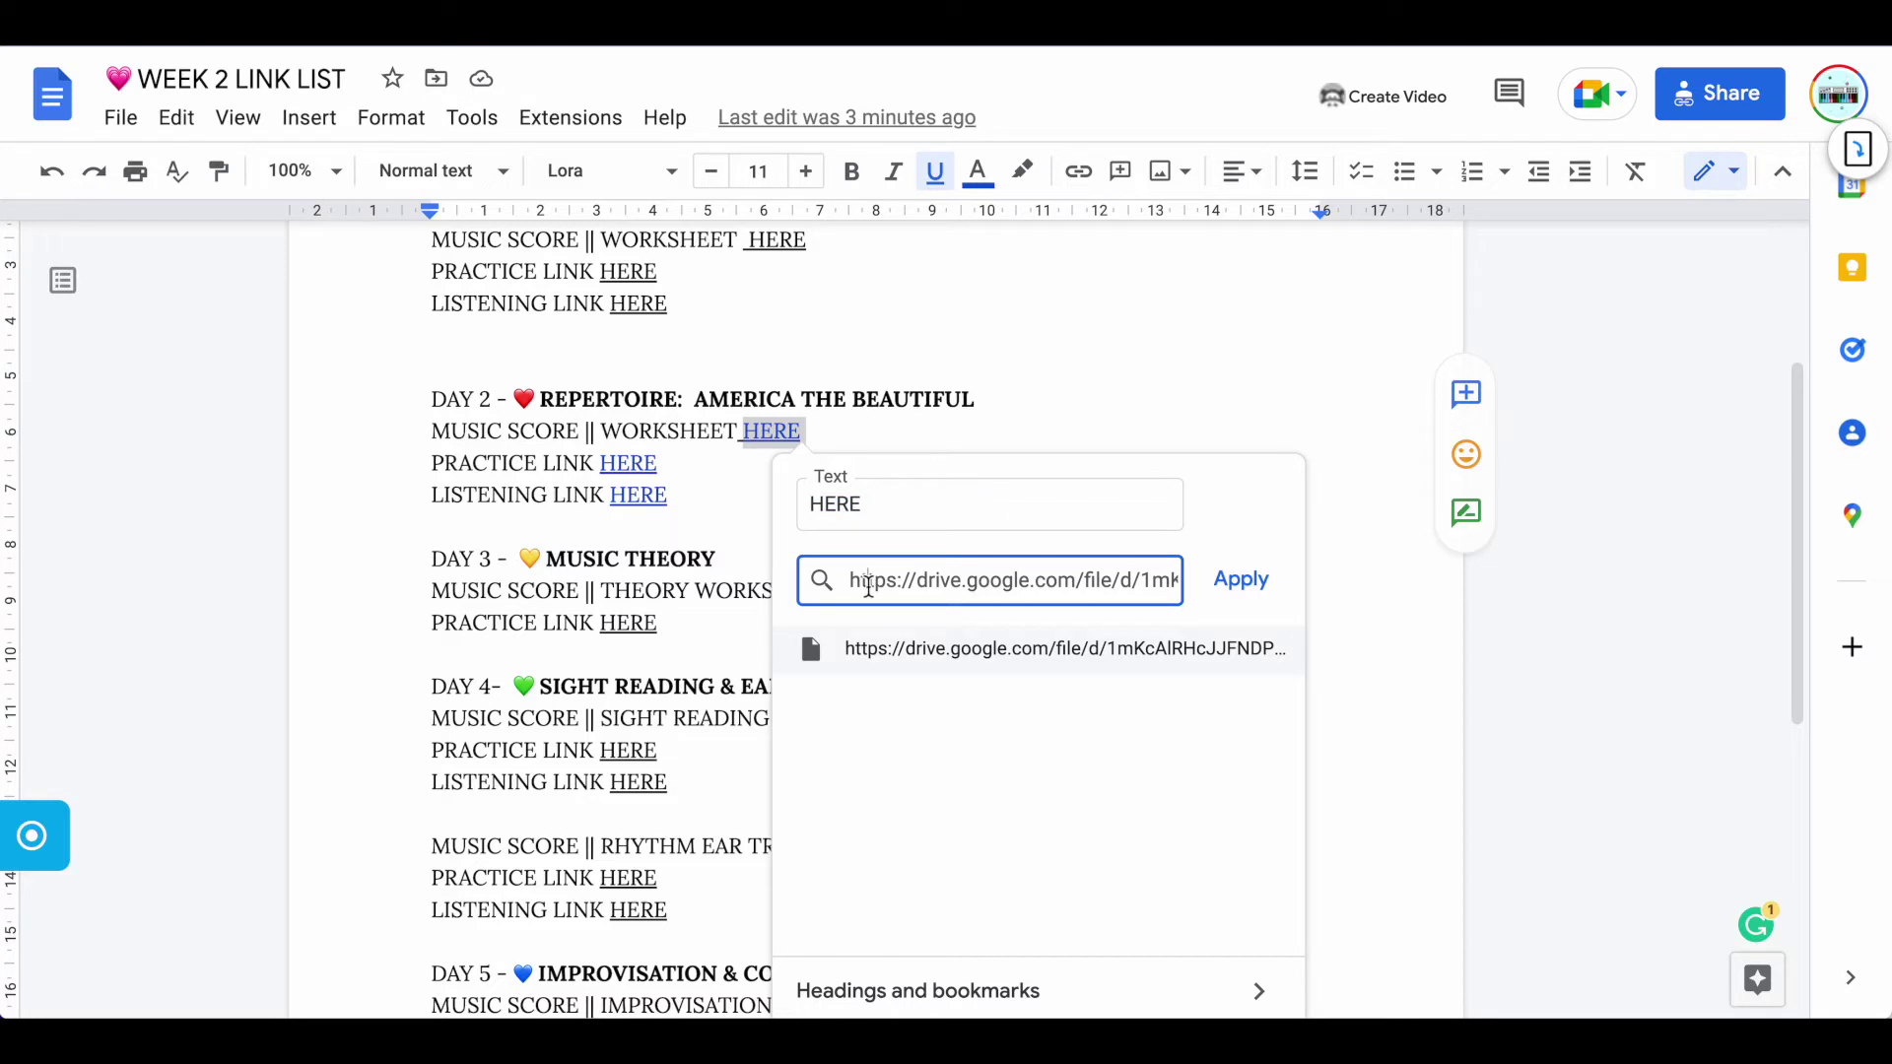
click(1240, 581)
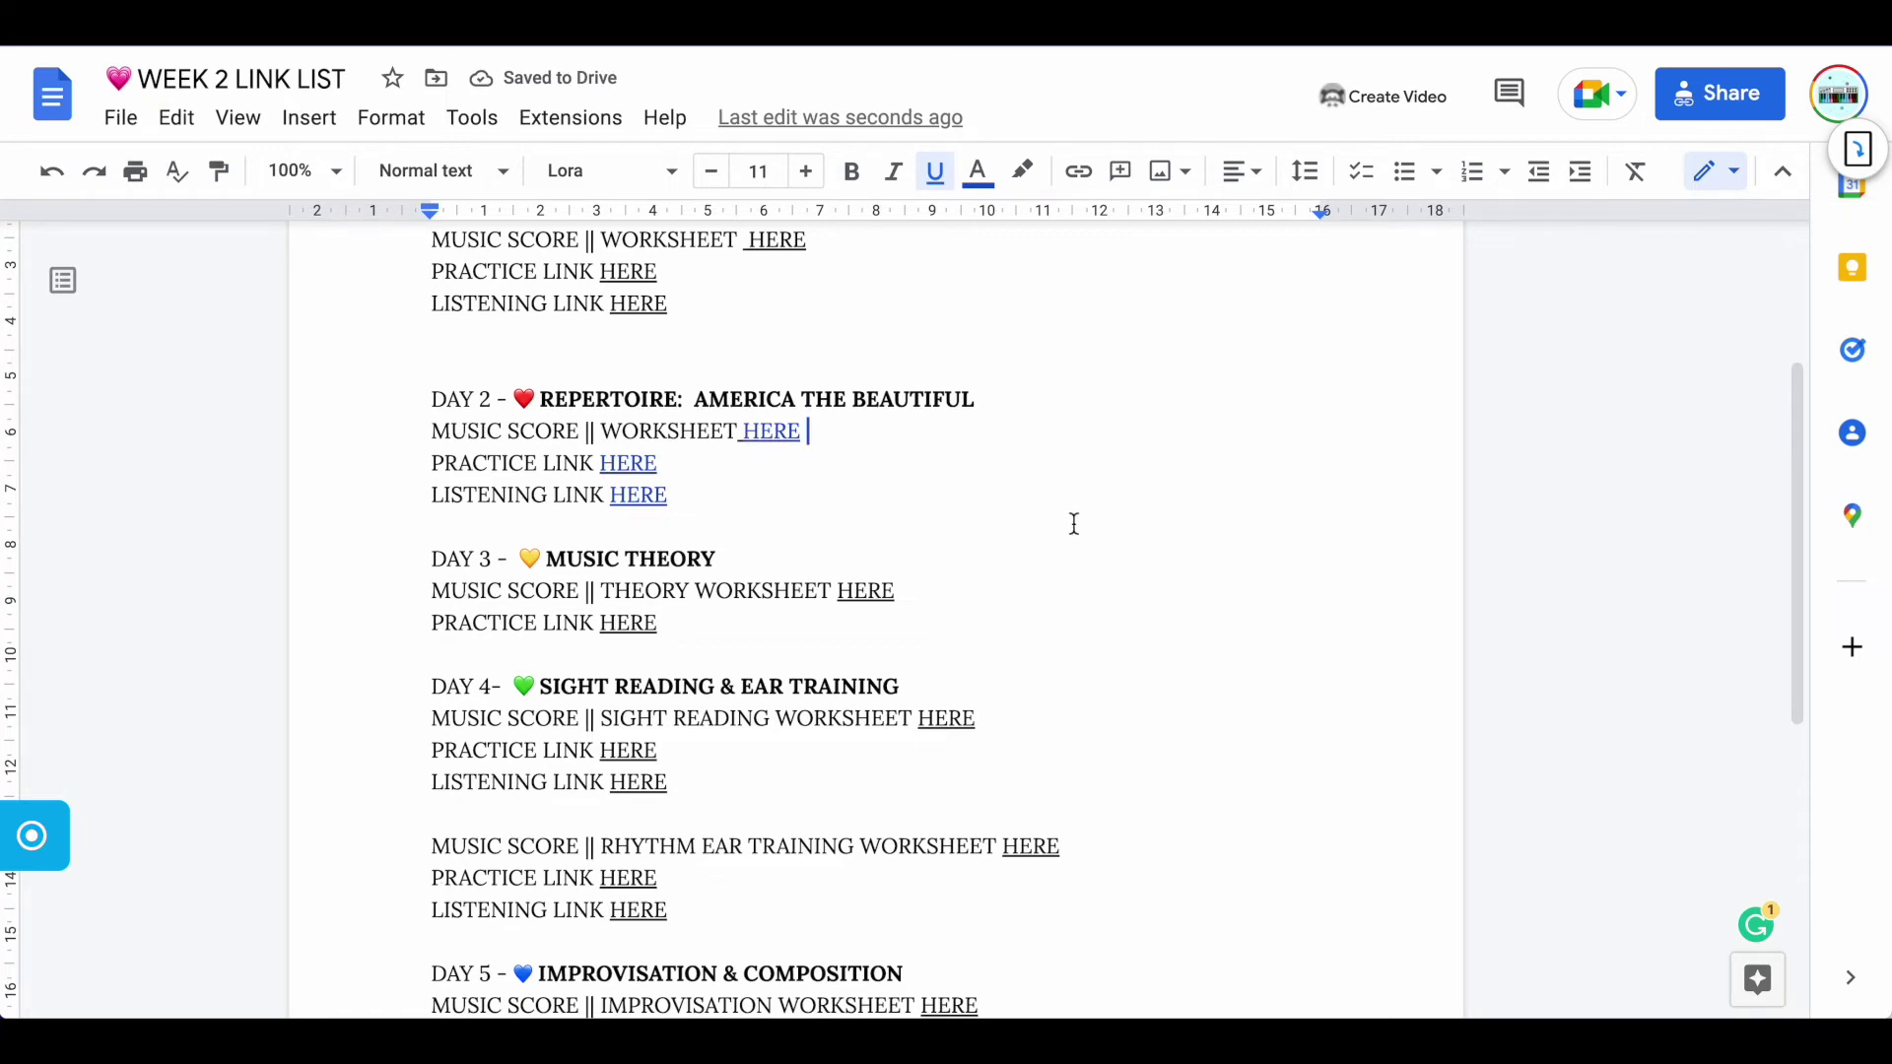
scroll(1074, 523, up, 3)
scroll(1074, 523, down, 3)
scroll(1074, 523, down, 3)
scroll(1074, 523, up, 5)
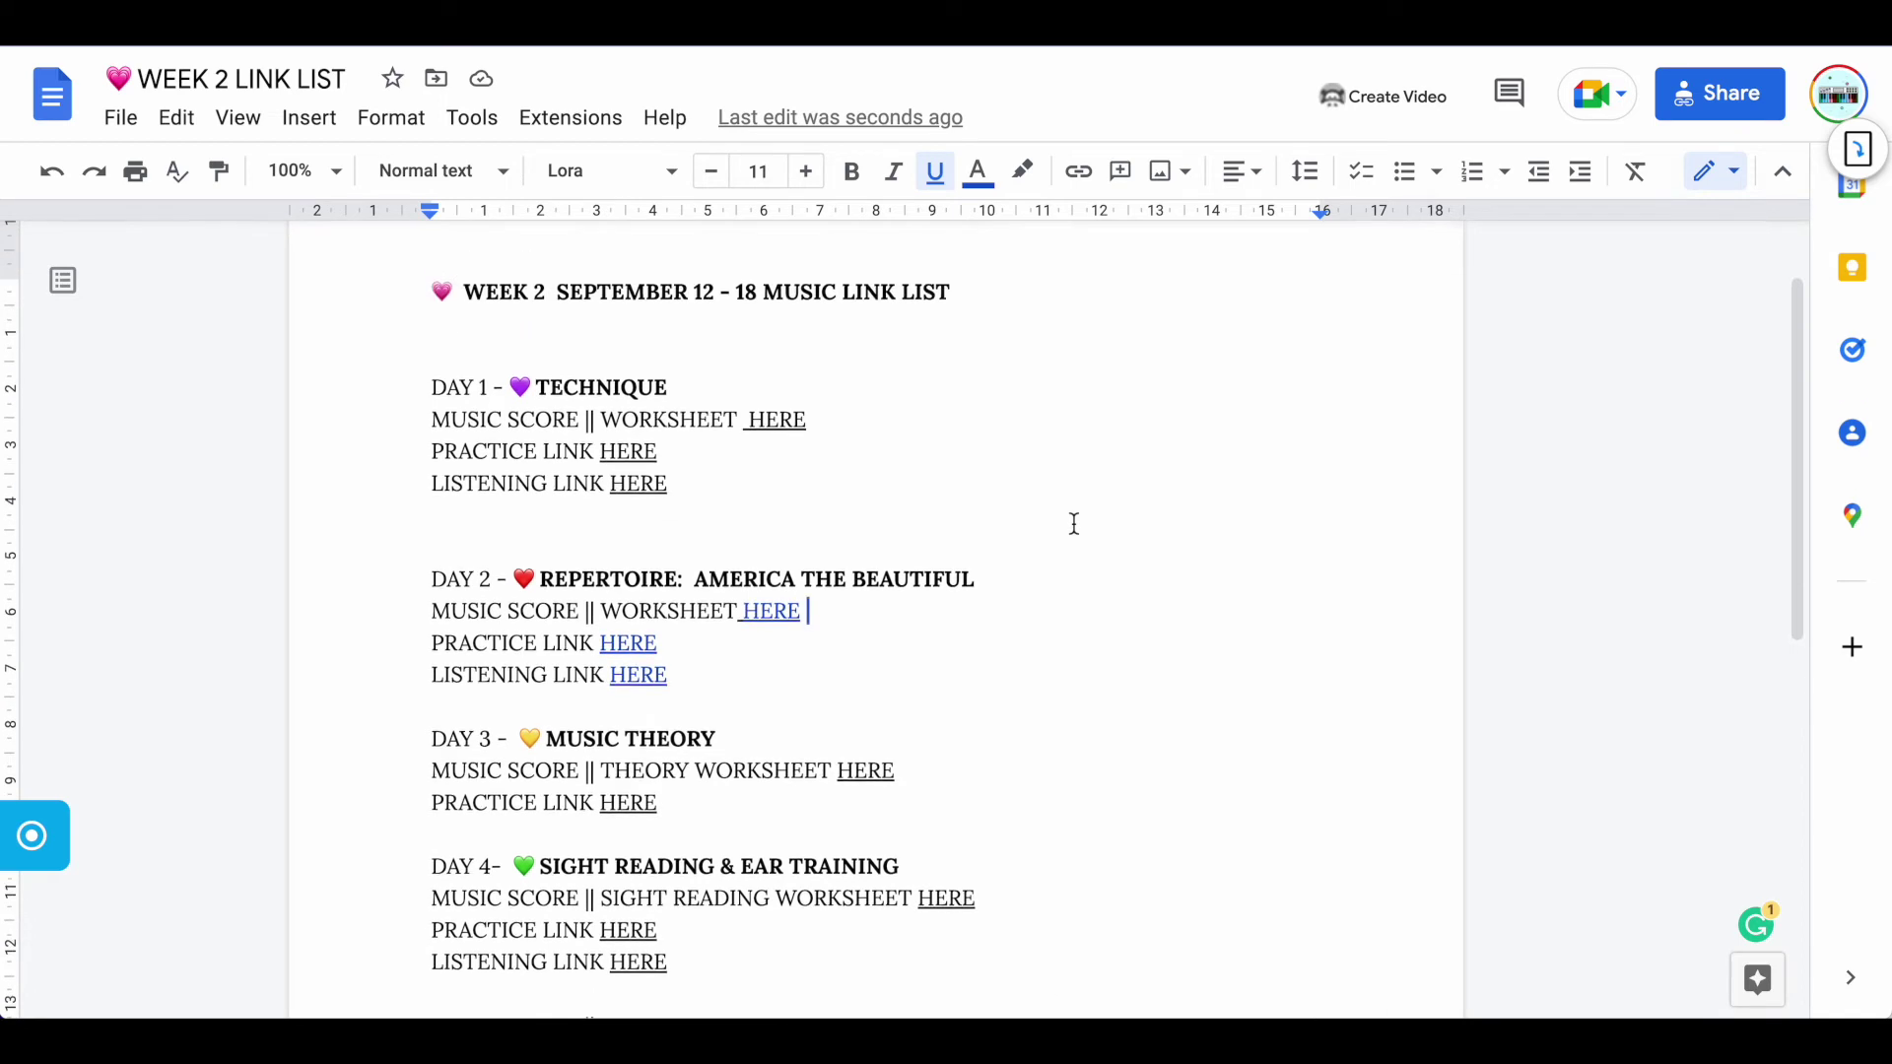
scroll(1074, 524, up, 2)
scroll(1074, 524, down, 1)
scroll(1074, 523, down, 3)
scroll(1074, 524, up, 3)
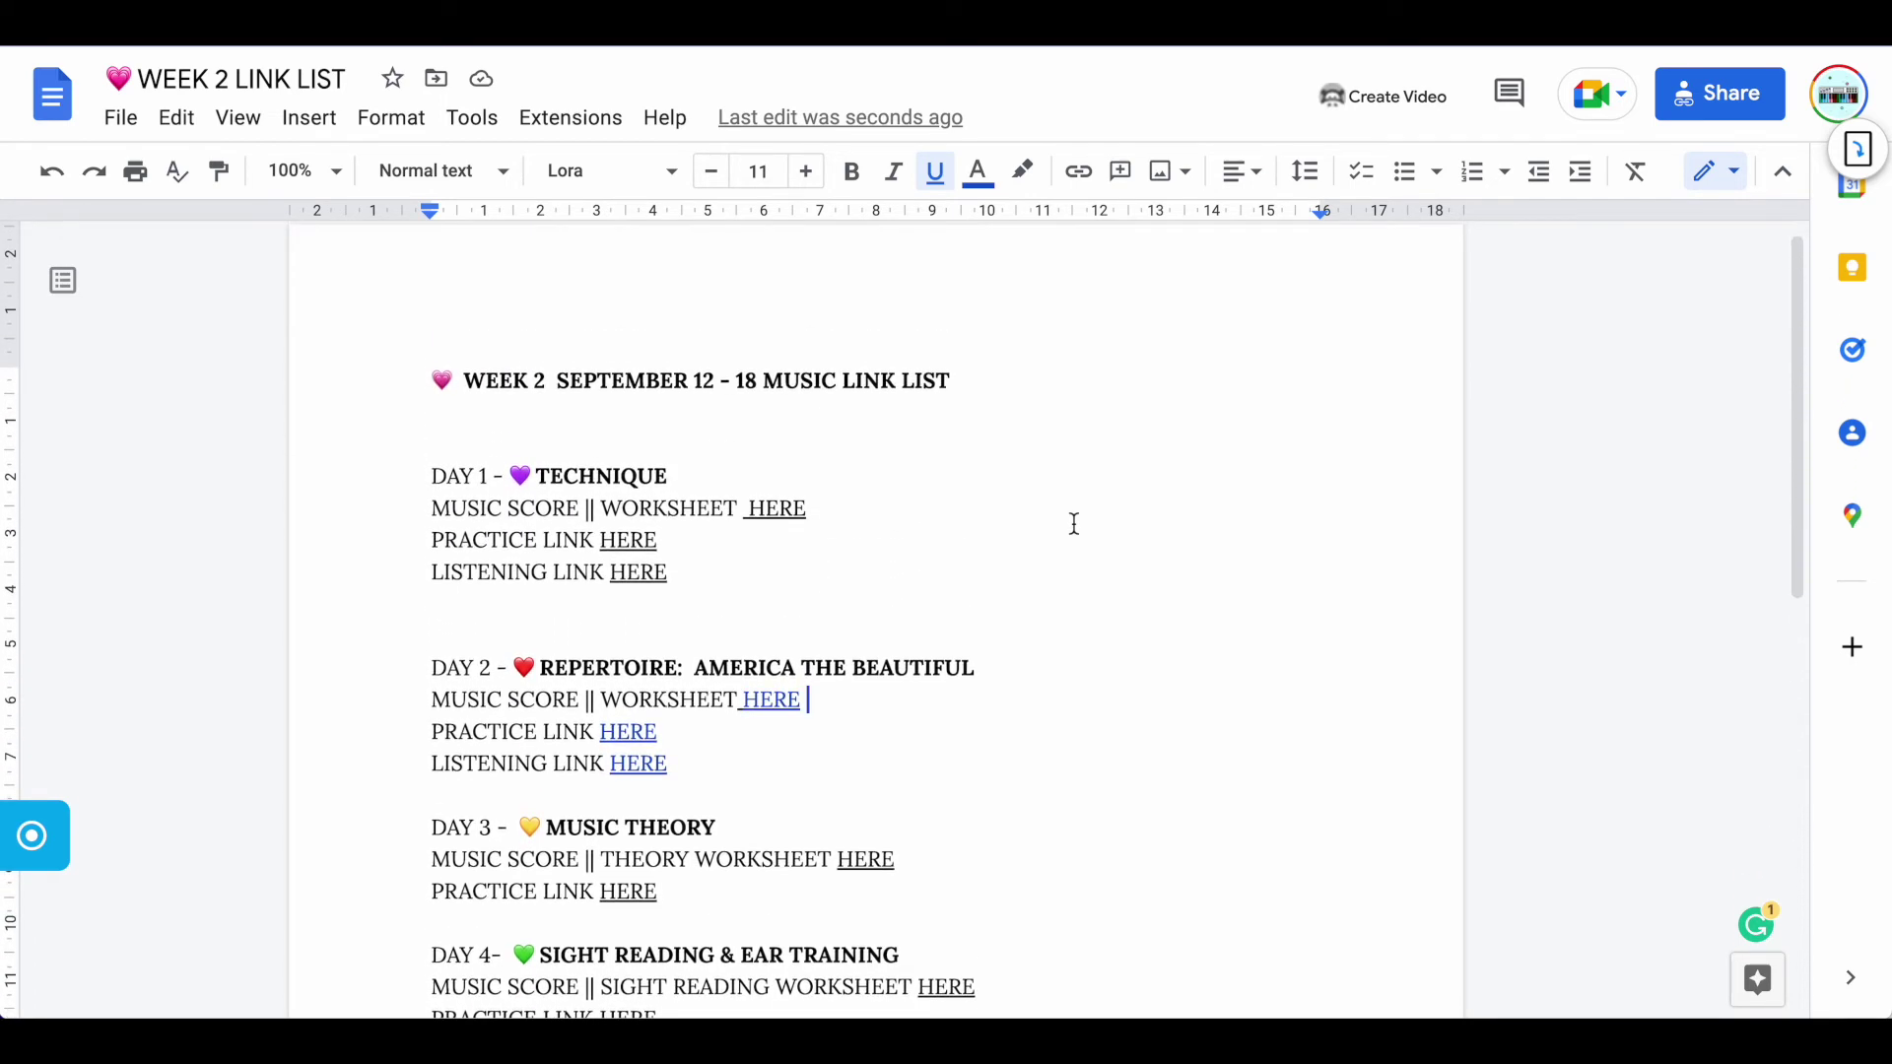
scroll(1074, 523, down, 1)
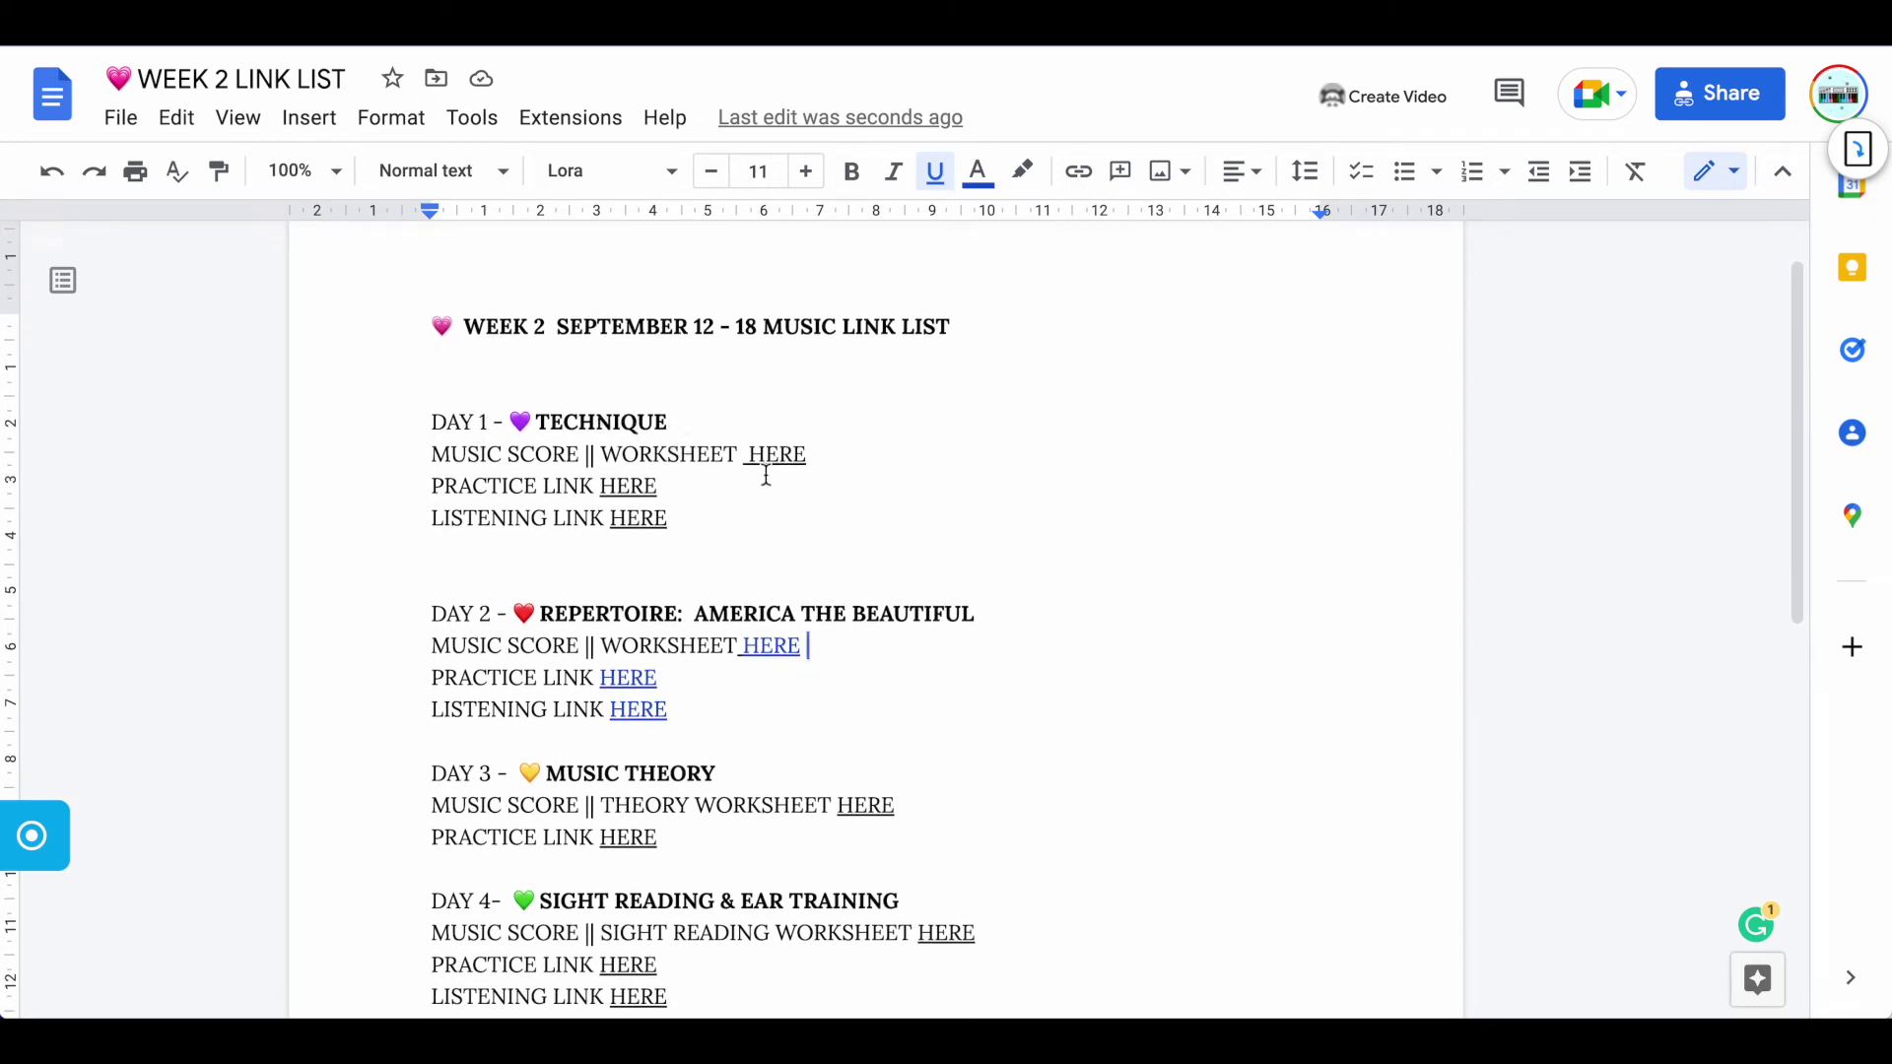
scroll(707, 507, down, 1)
scroll(708, 507, down, 4)
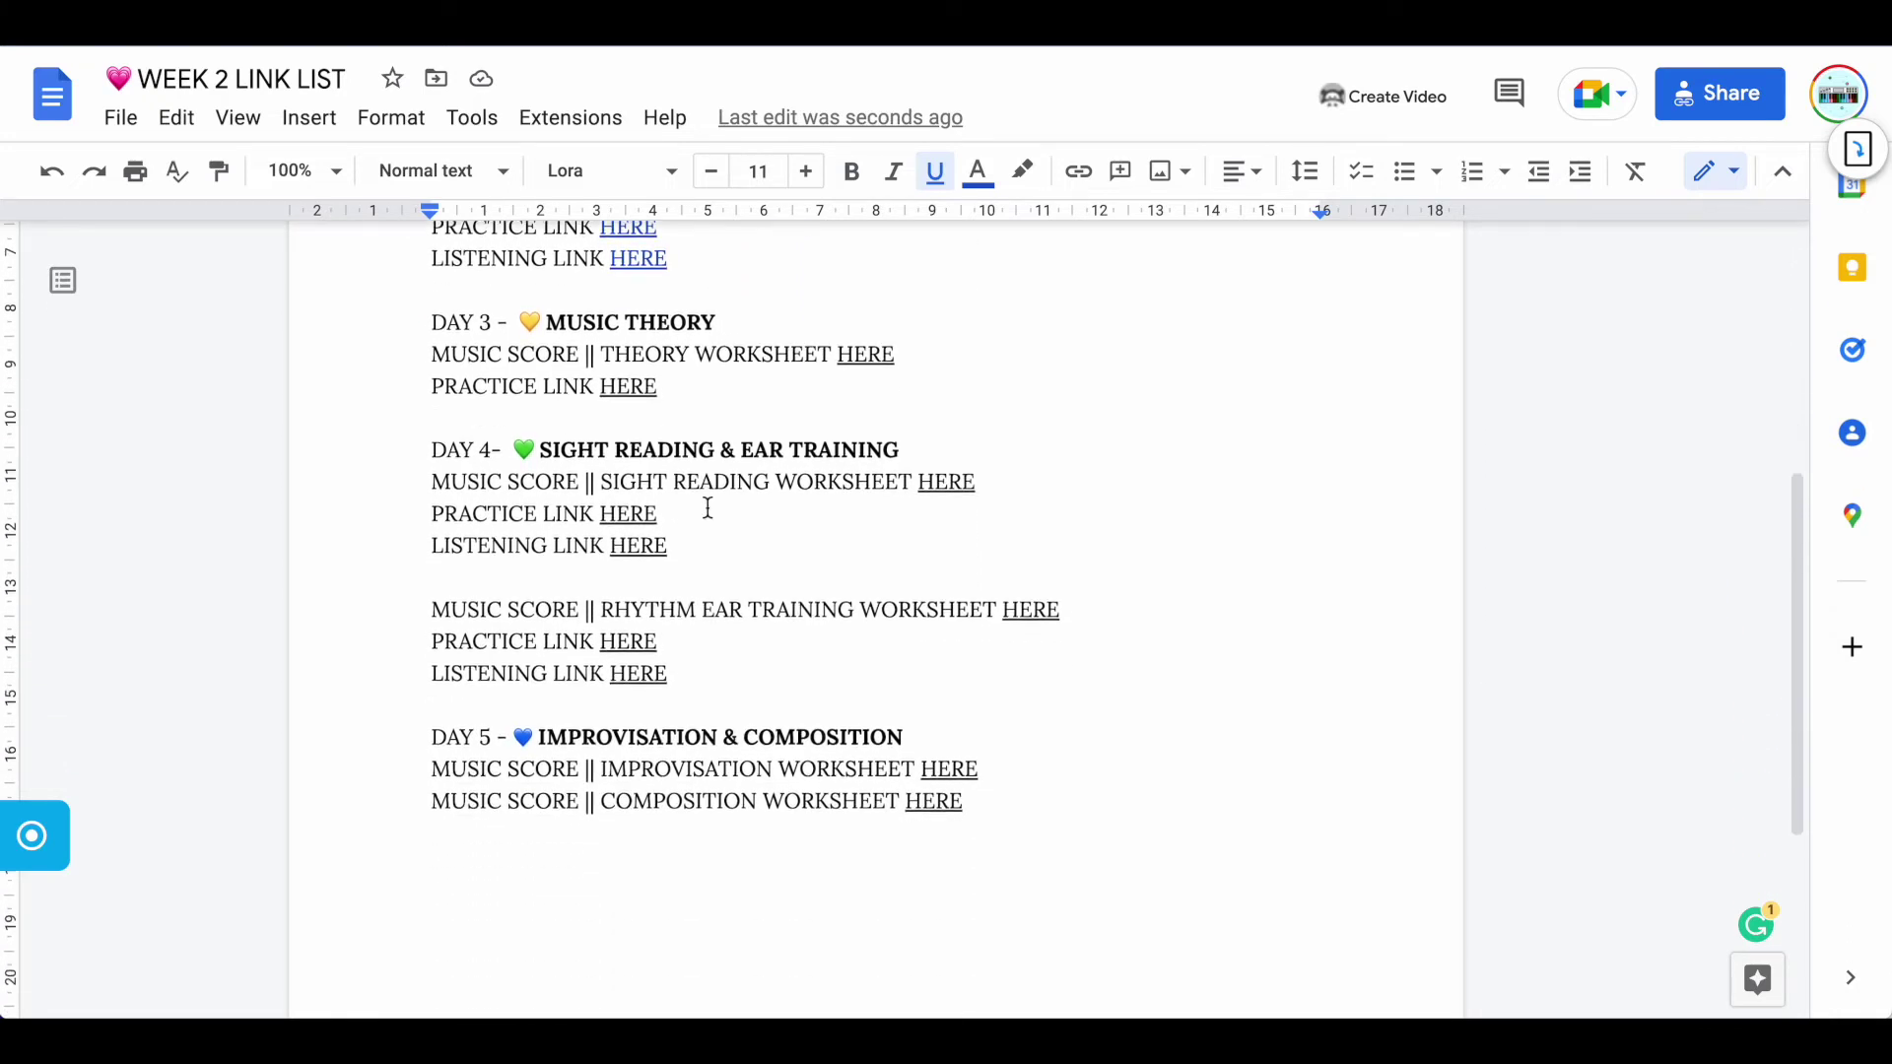
scroll(707, 508, up, 6)
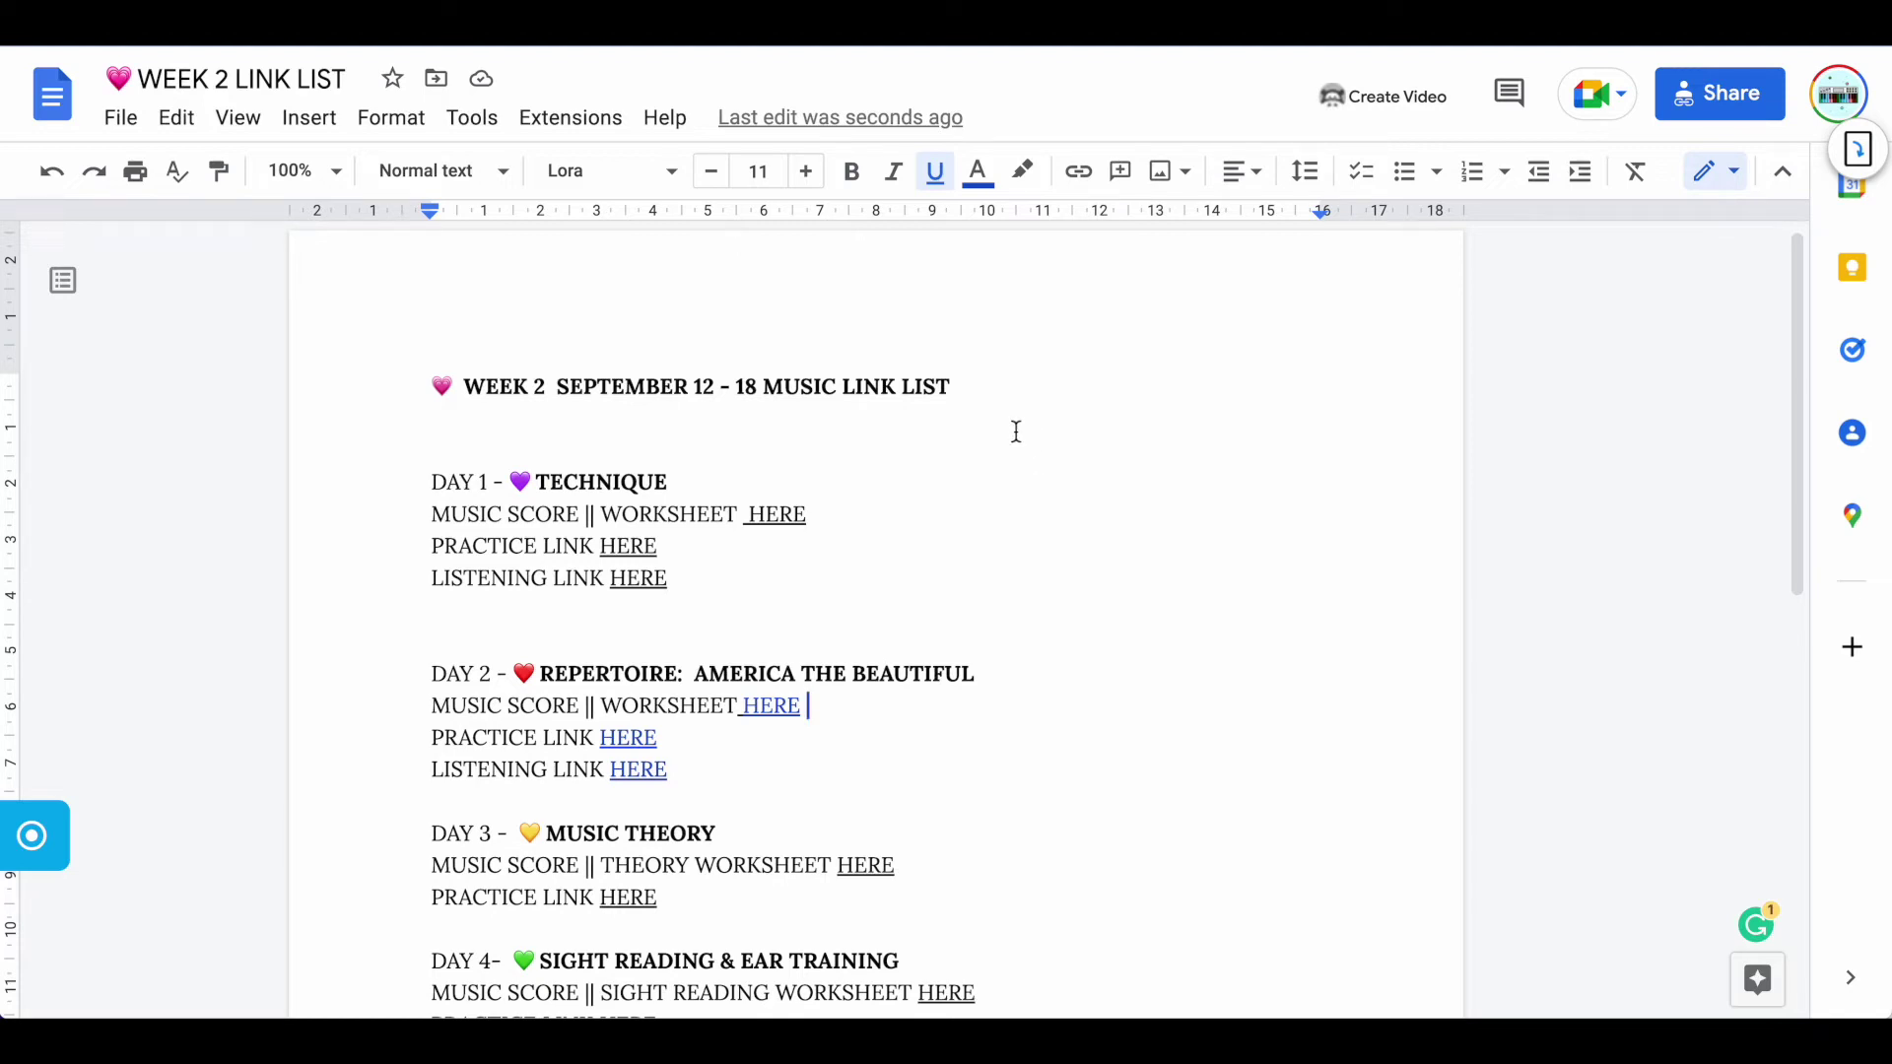
Copy the WEEK 2 LINK LIST doc's share link, keeping access at Anyone with the link
click(1707, 104)
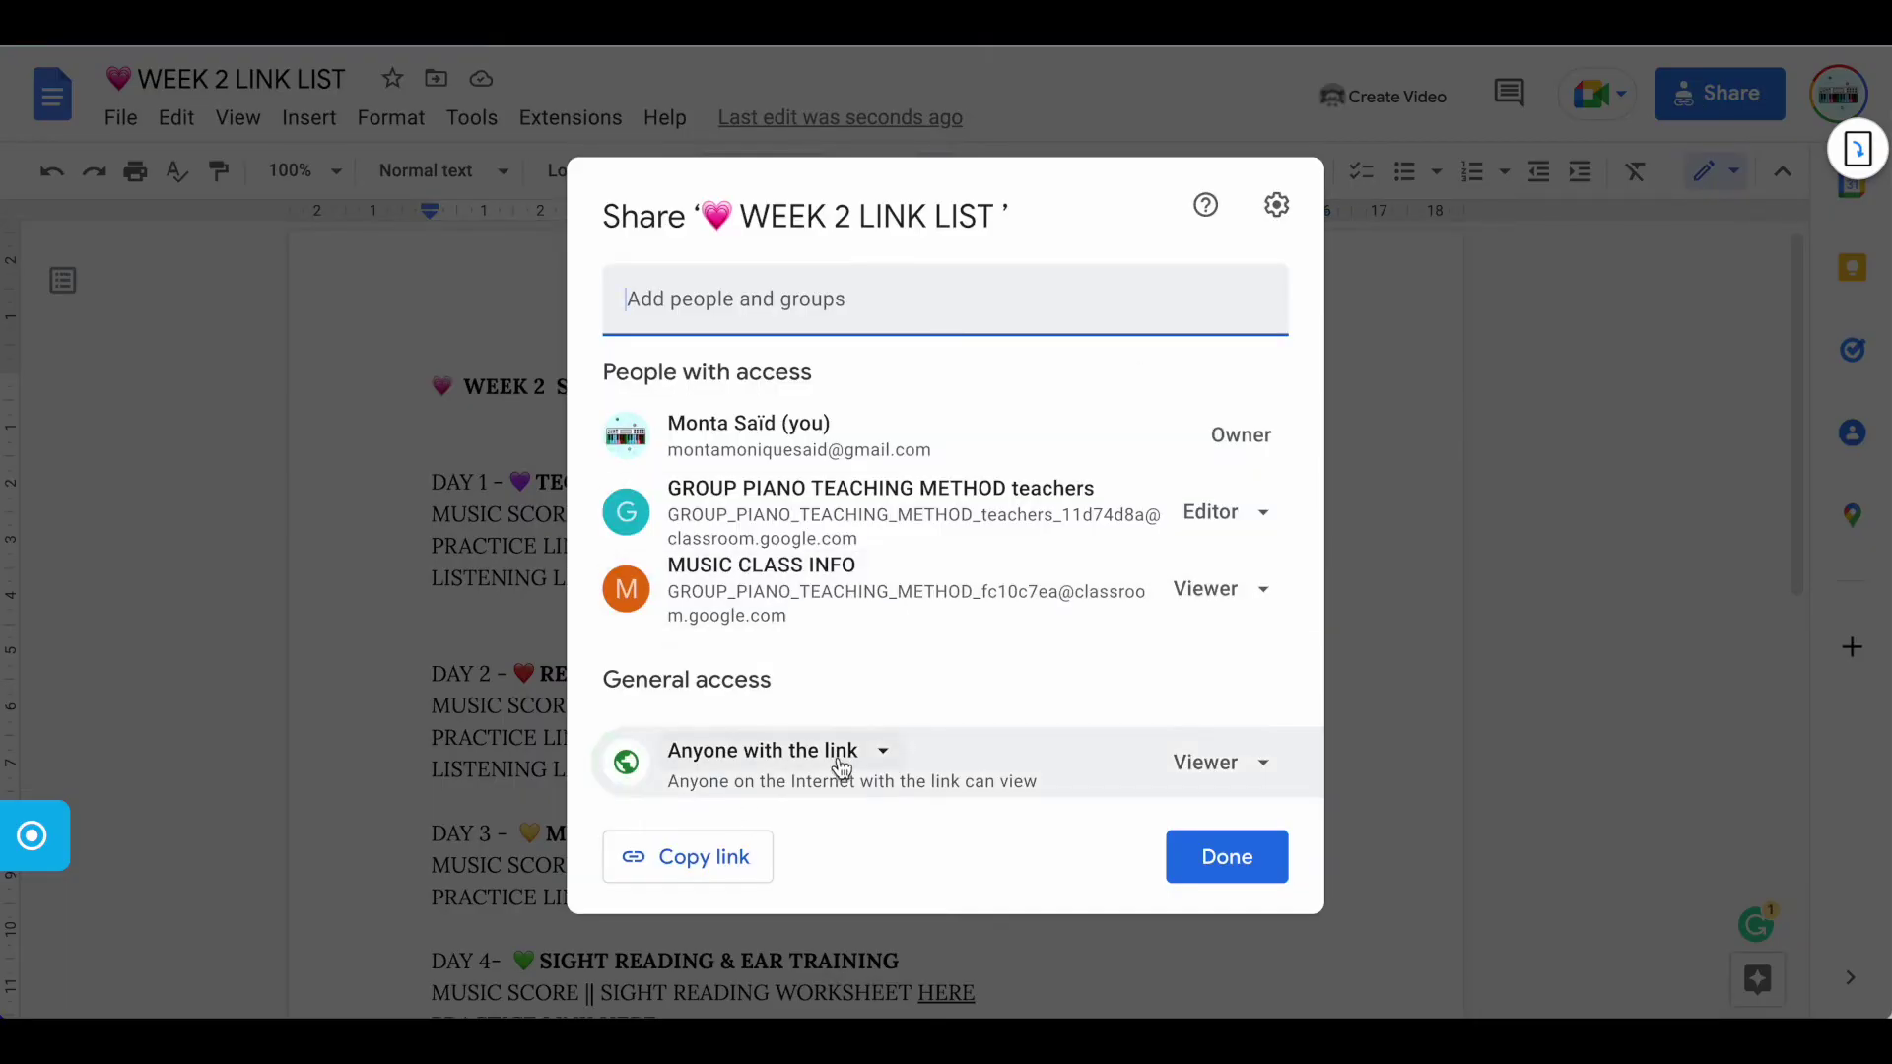
click(885, 759)
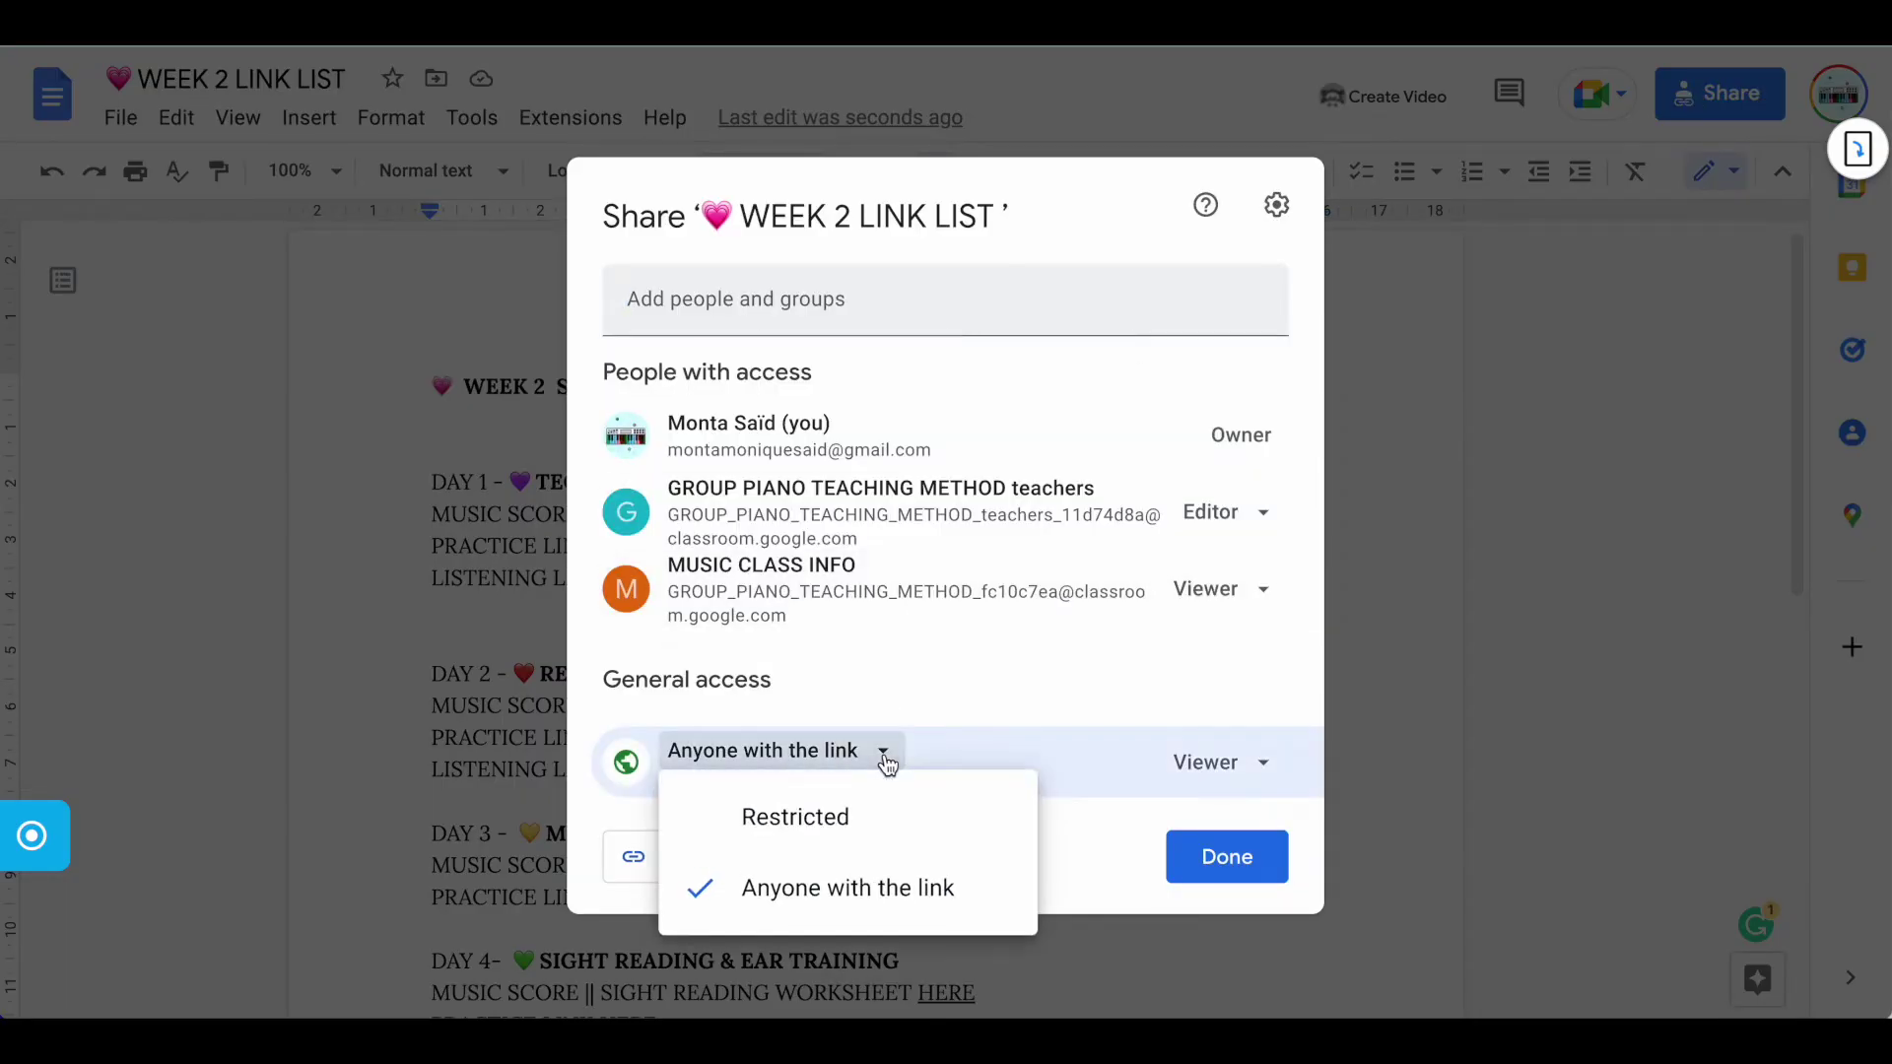
click(889, 758)
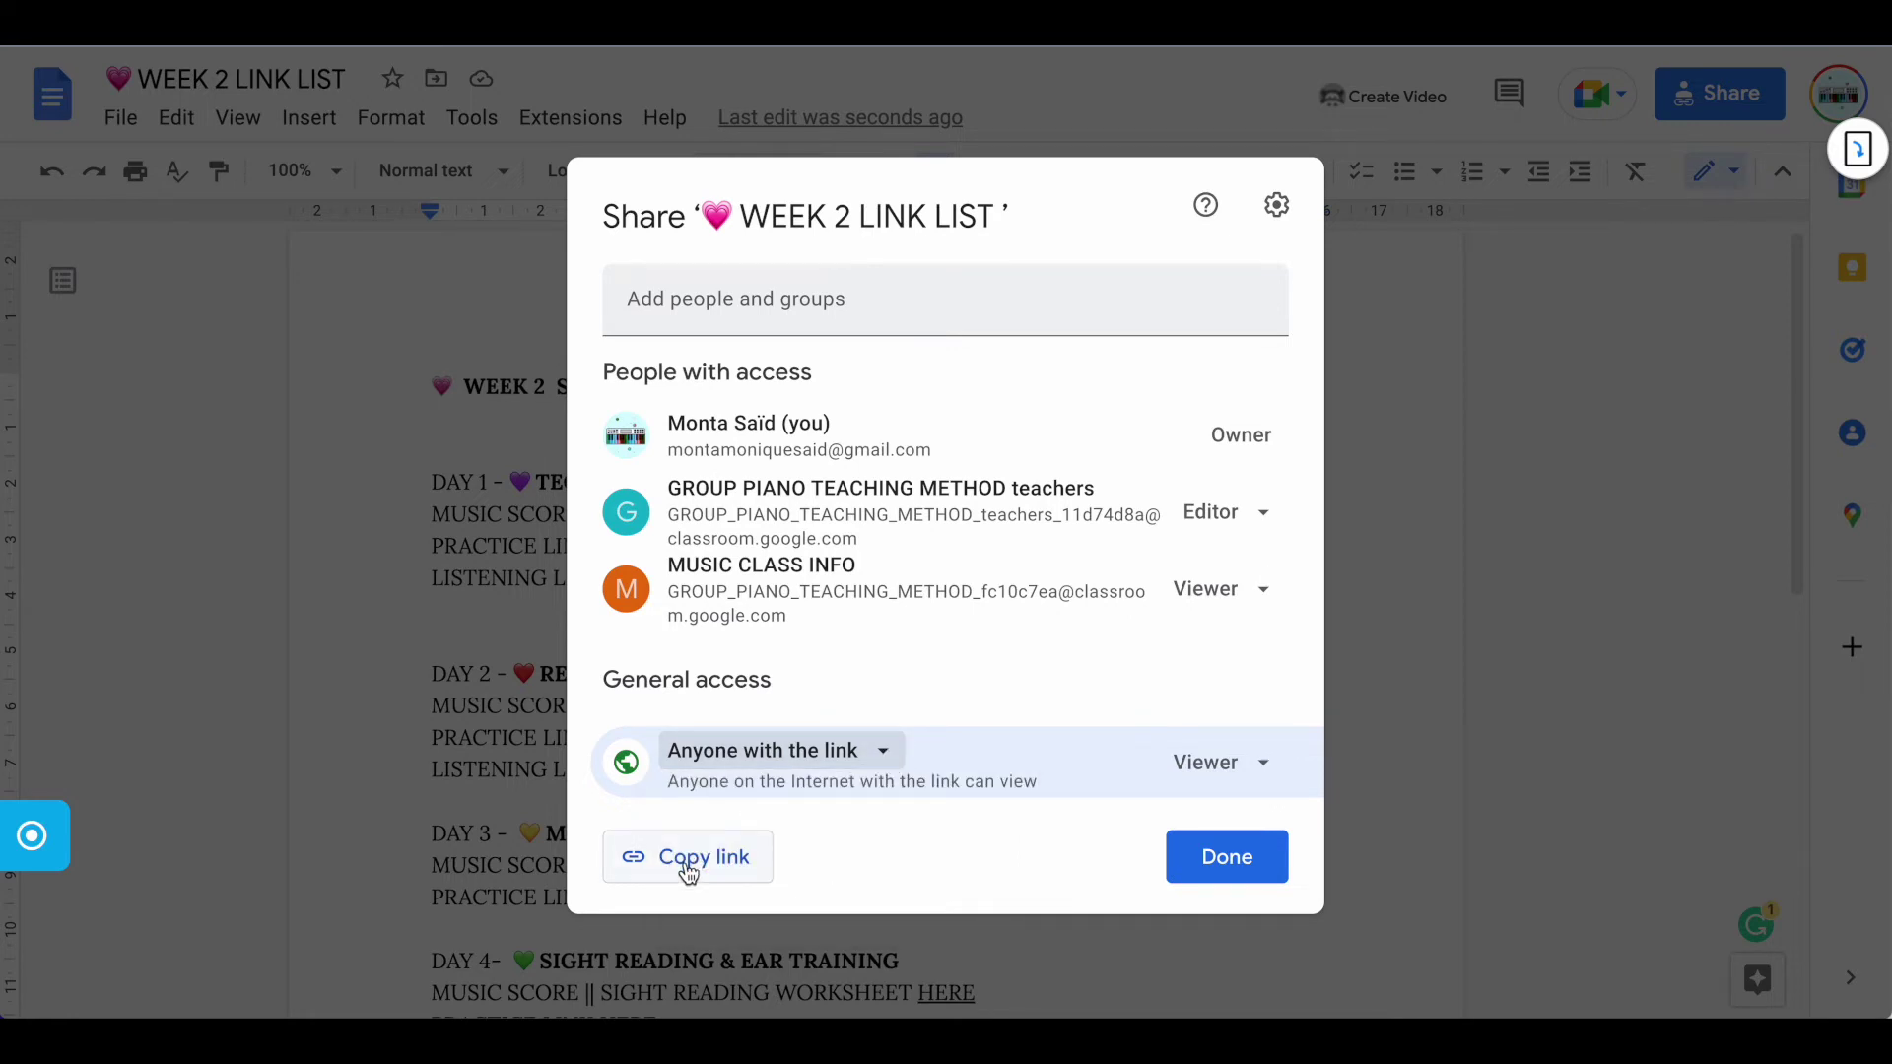
click(688, 858)
click(404, 690)
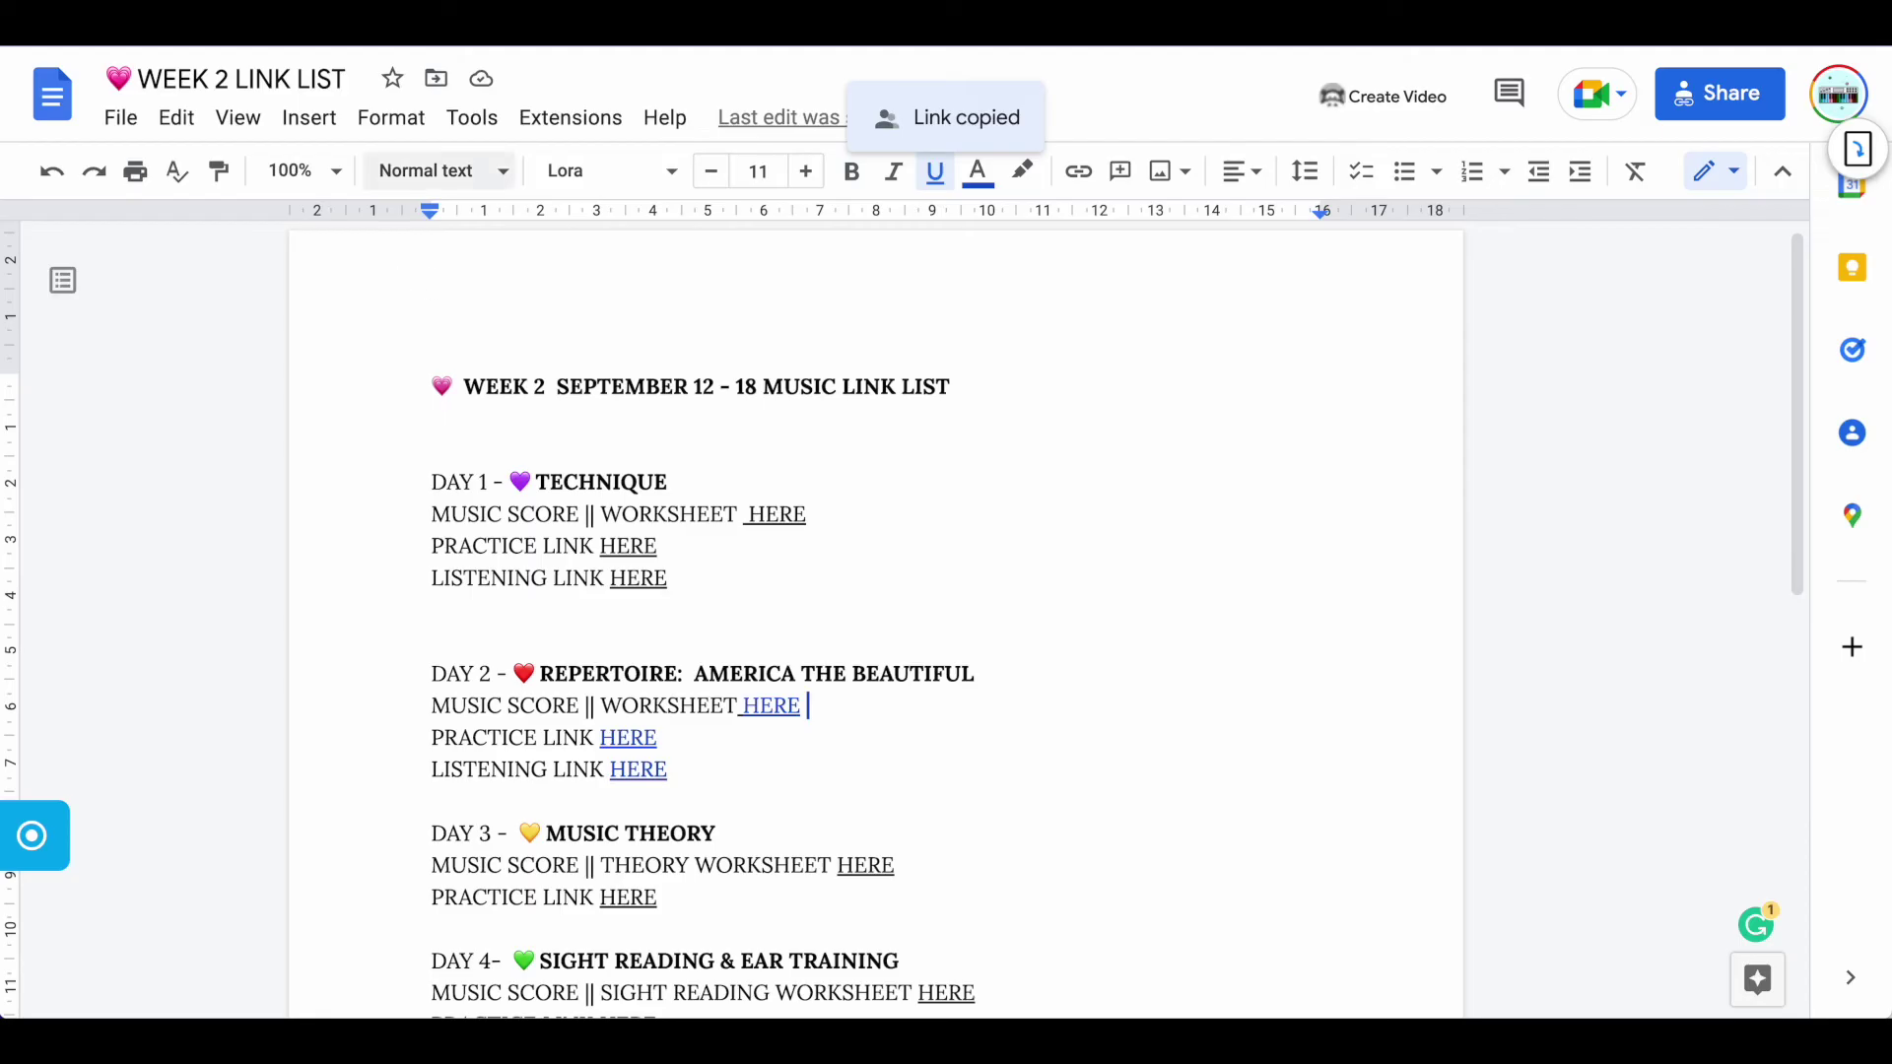
key(ctrl+w)
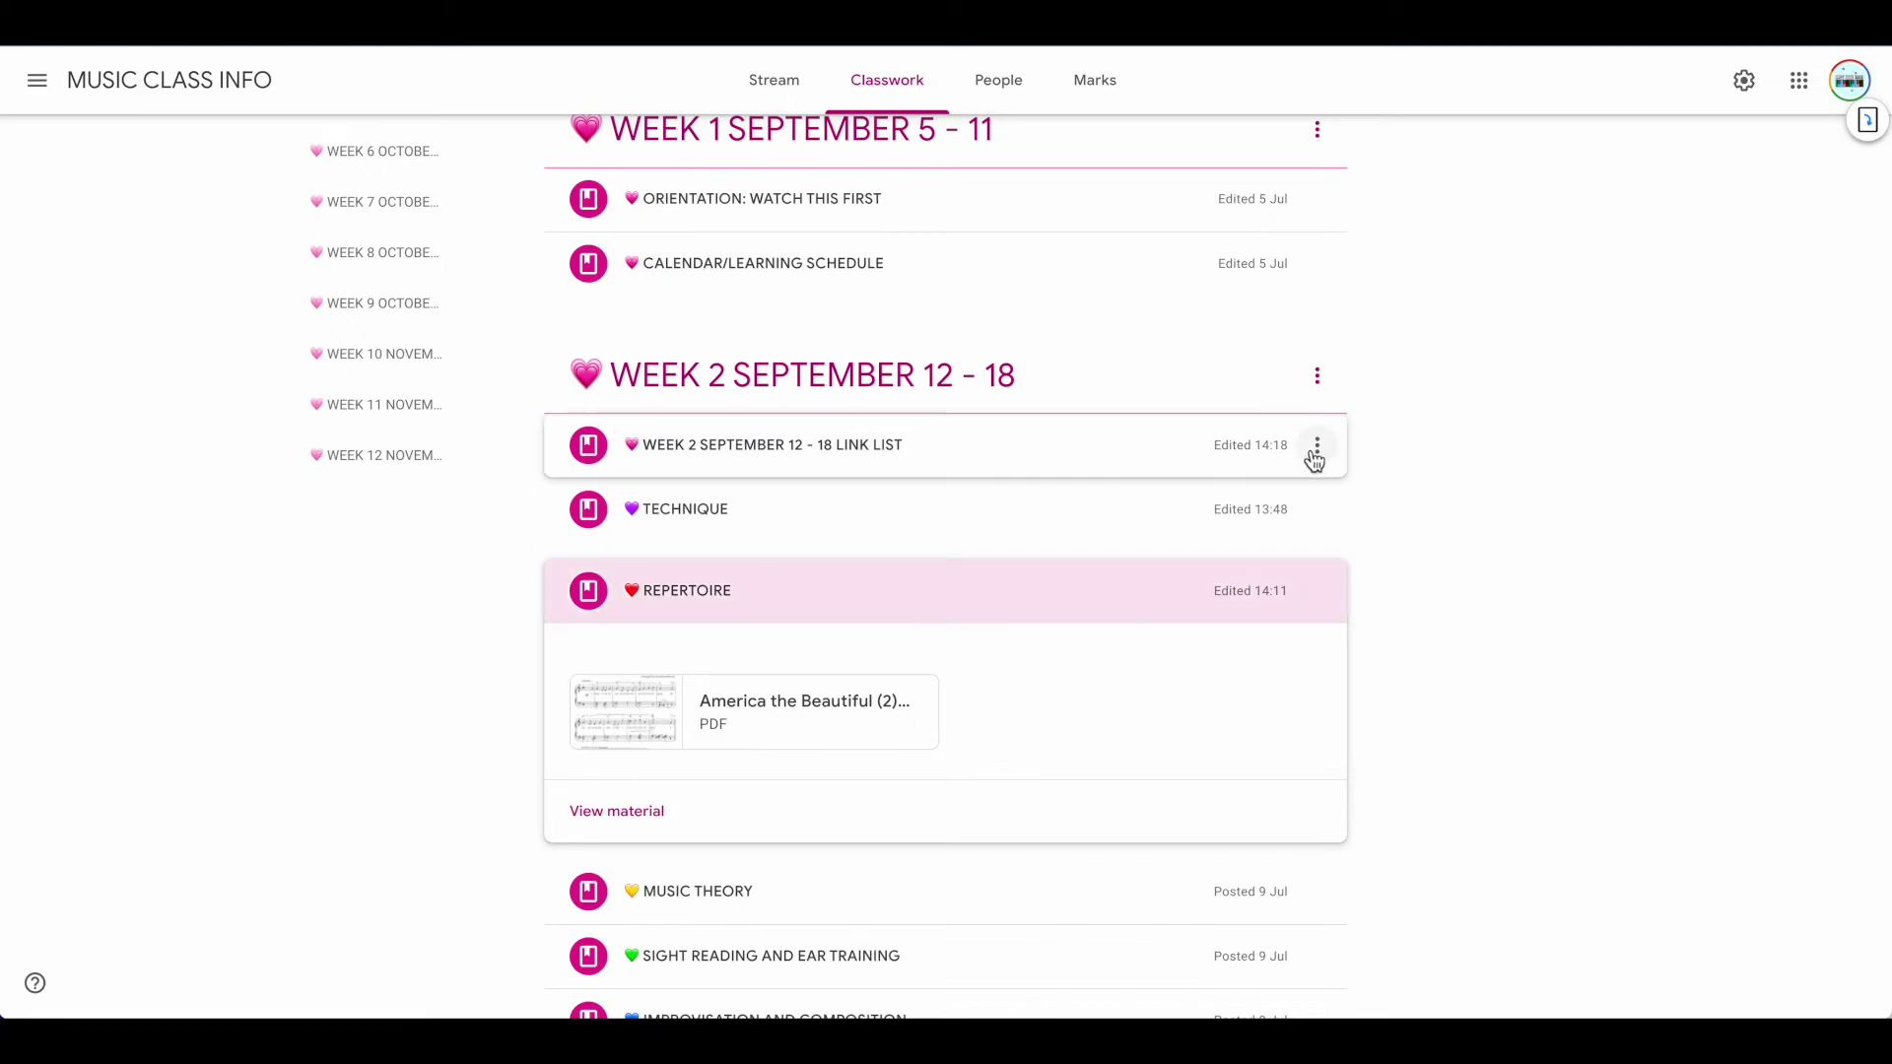
Edit the WEEK 2 SEPTEMBER 12 - 18 LINK LIST material, add the pasted doc link, and save
click(1322, 451)
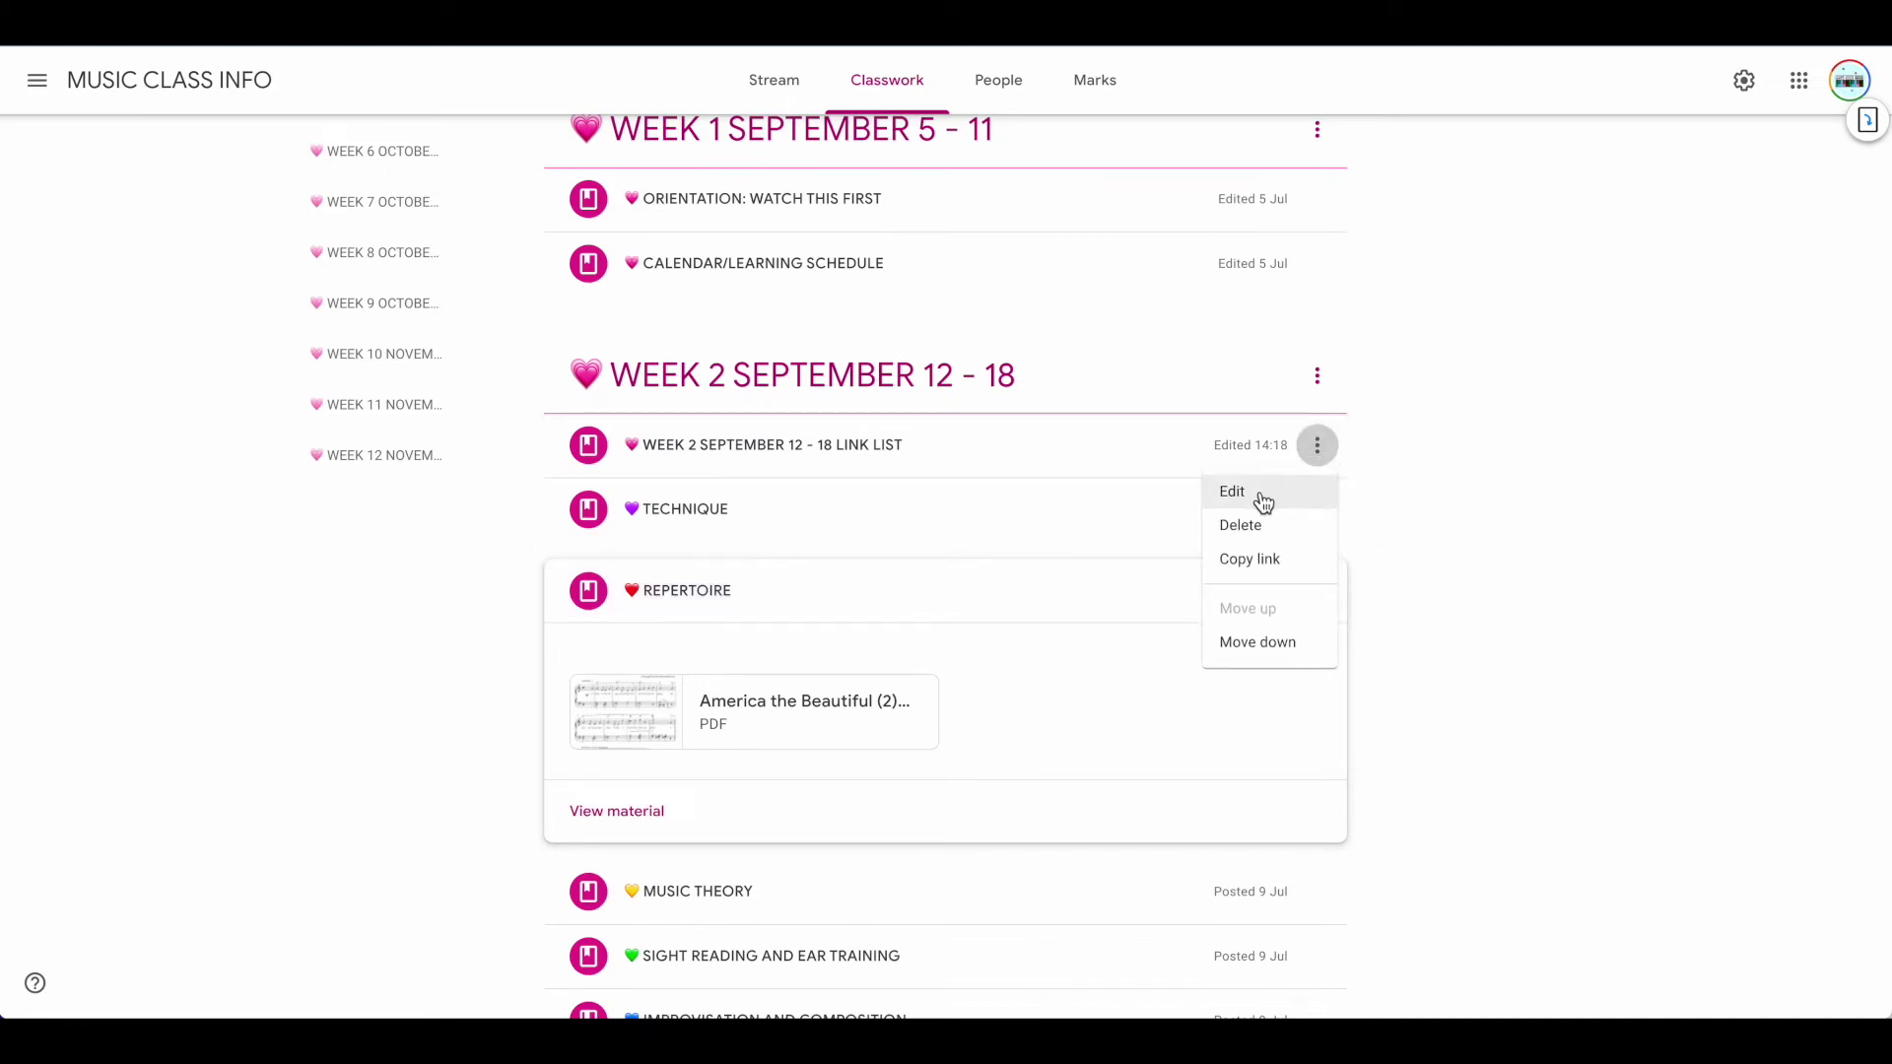
click(1259, 501)
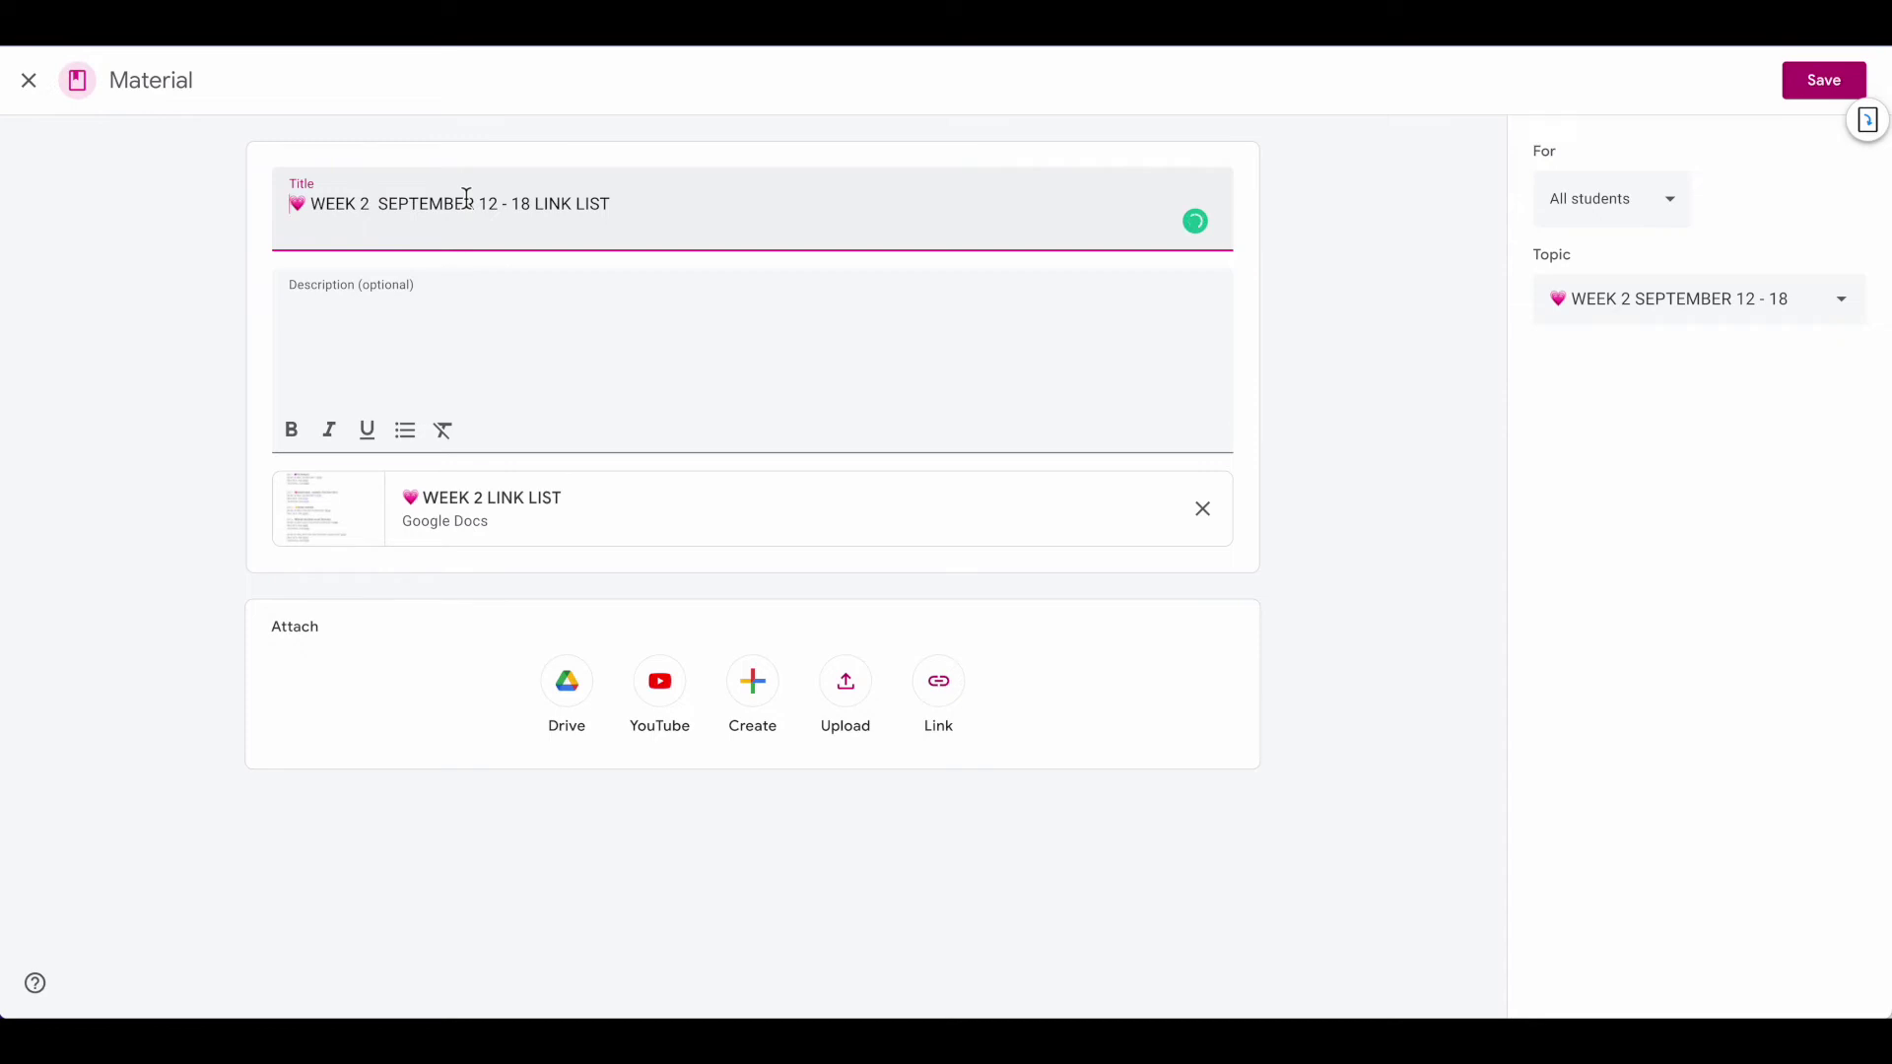
click(941, 684)
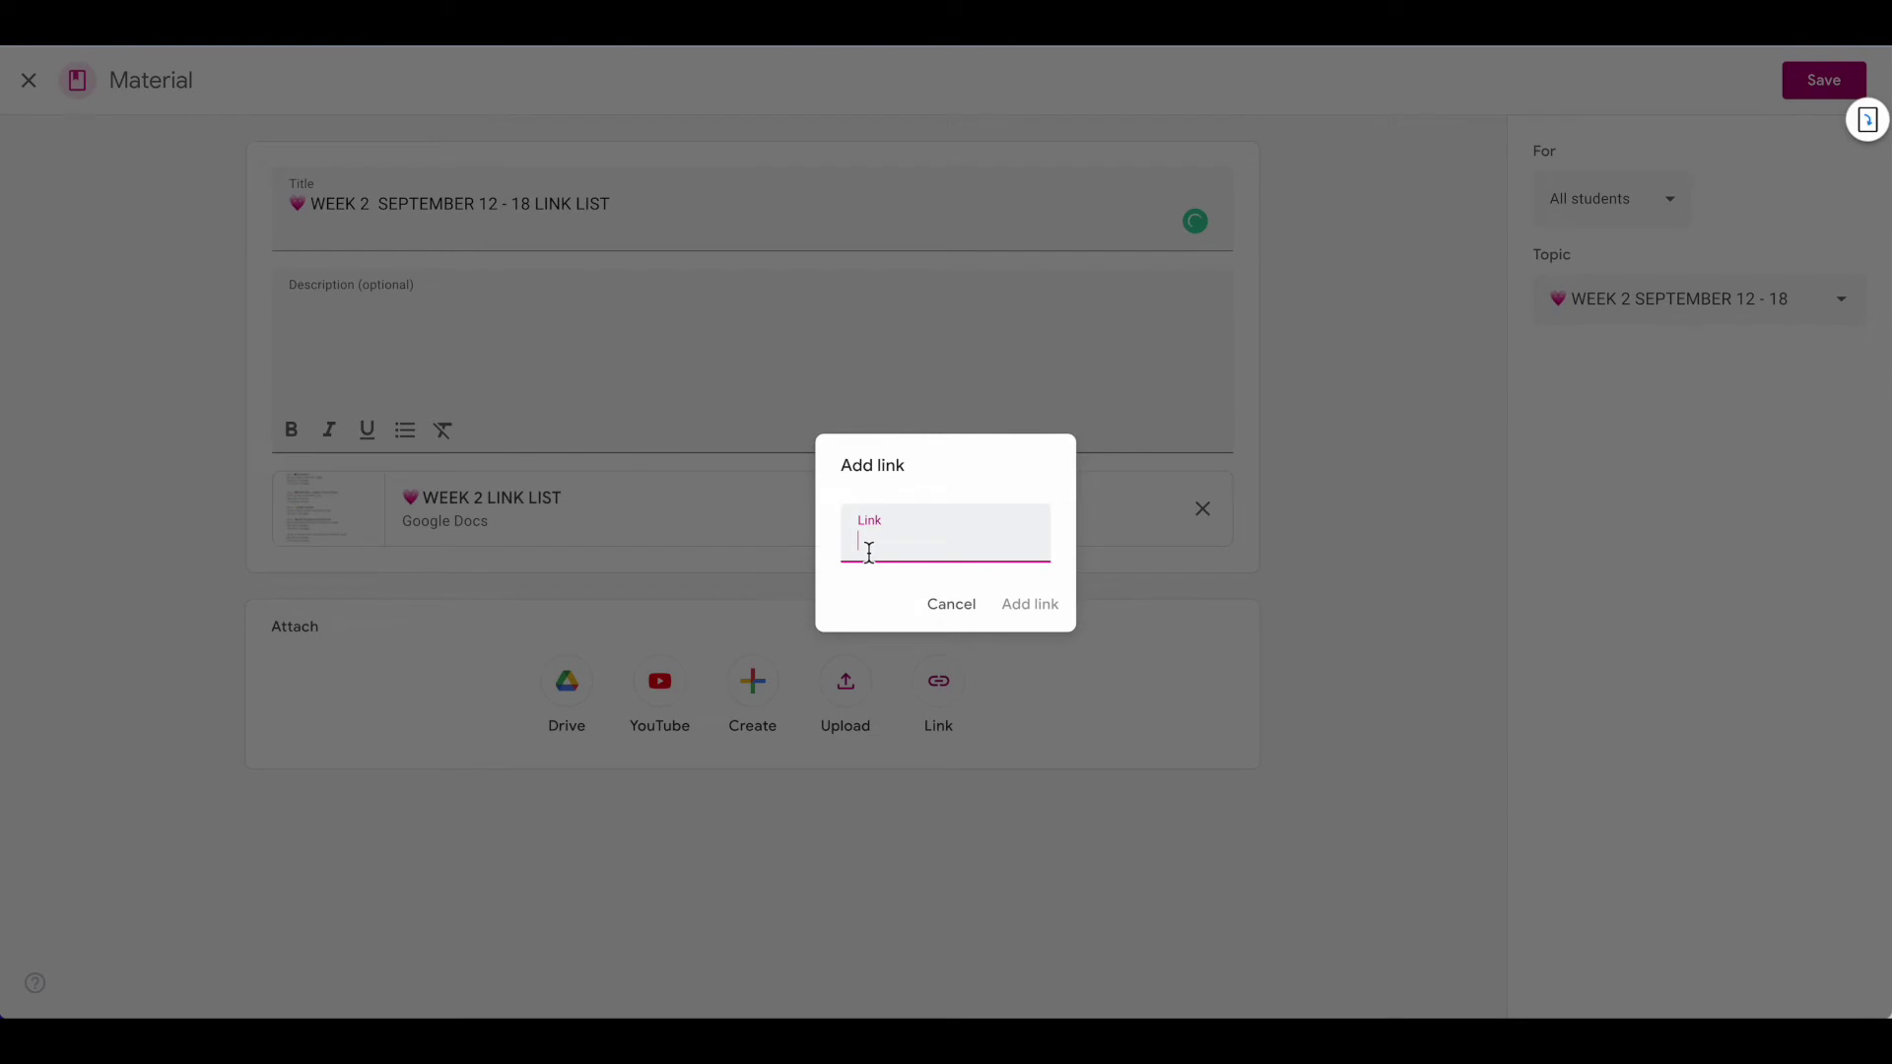
key(ctrl+v)
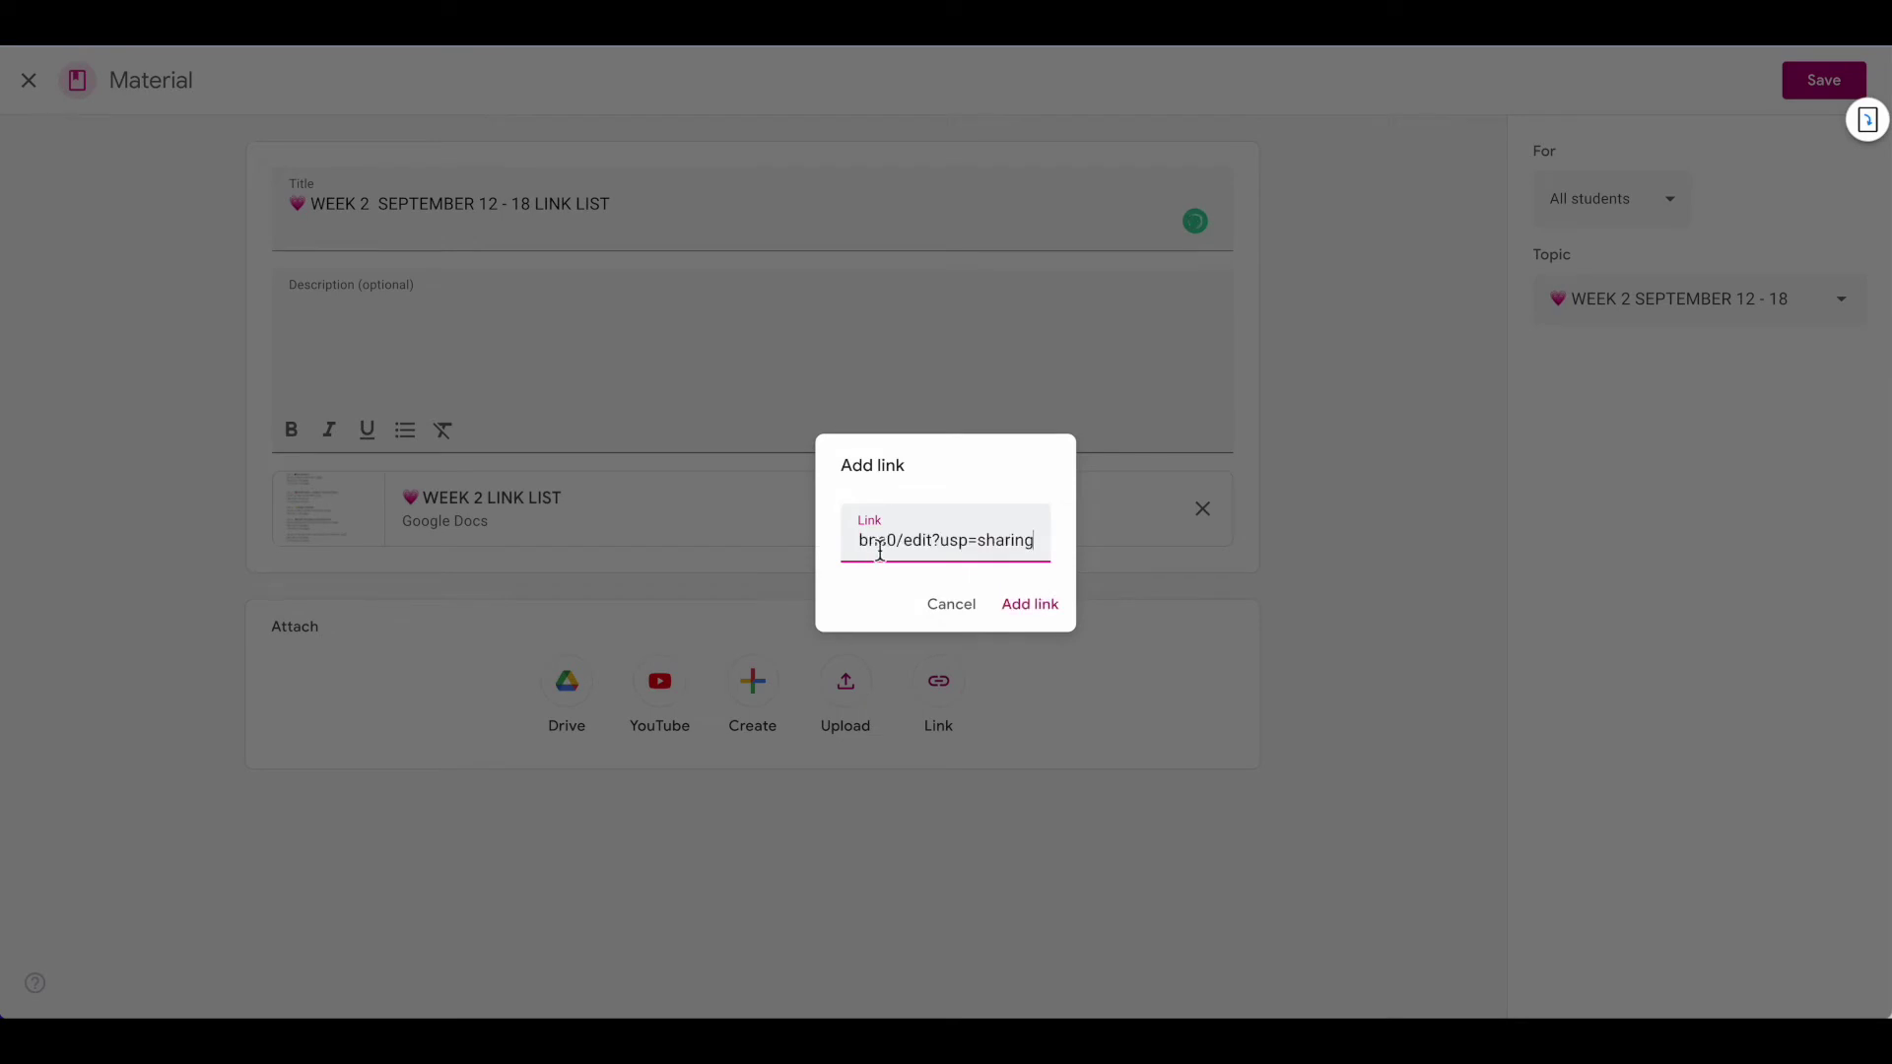
click(1020, 607)
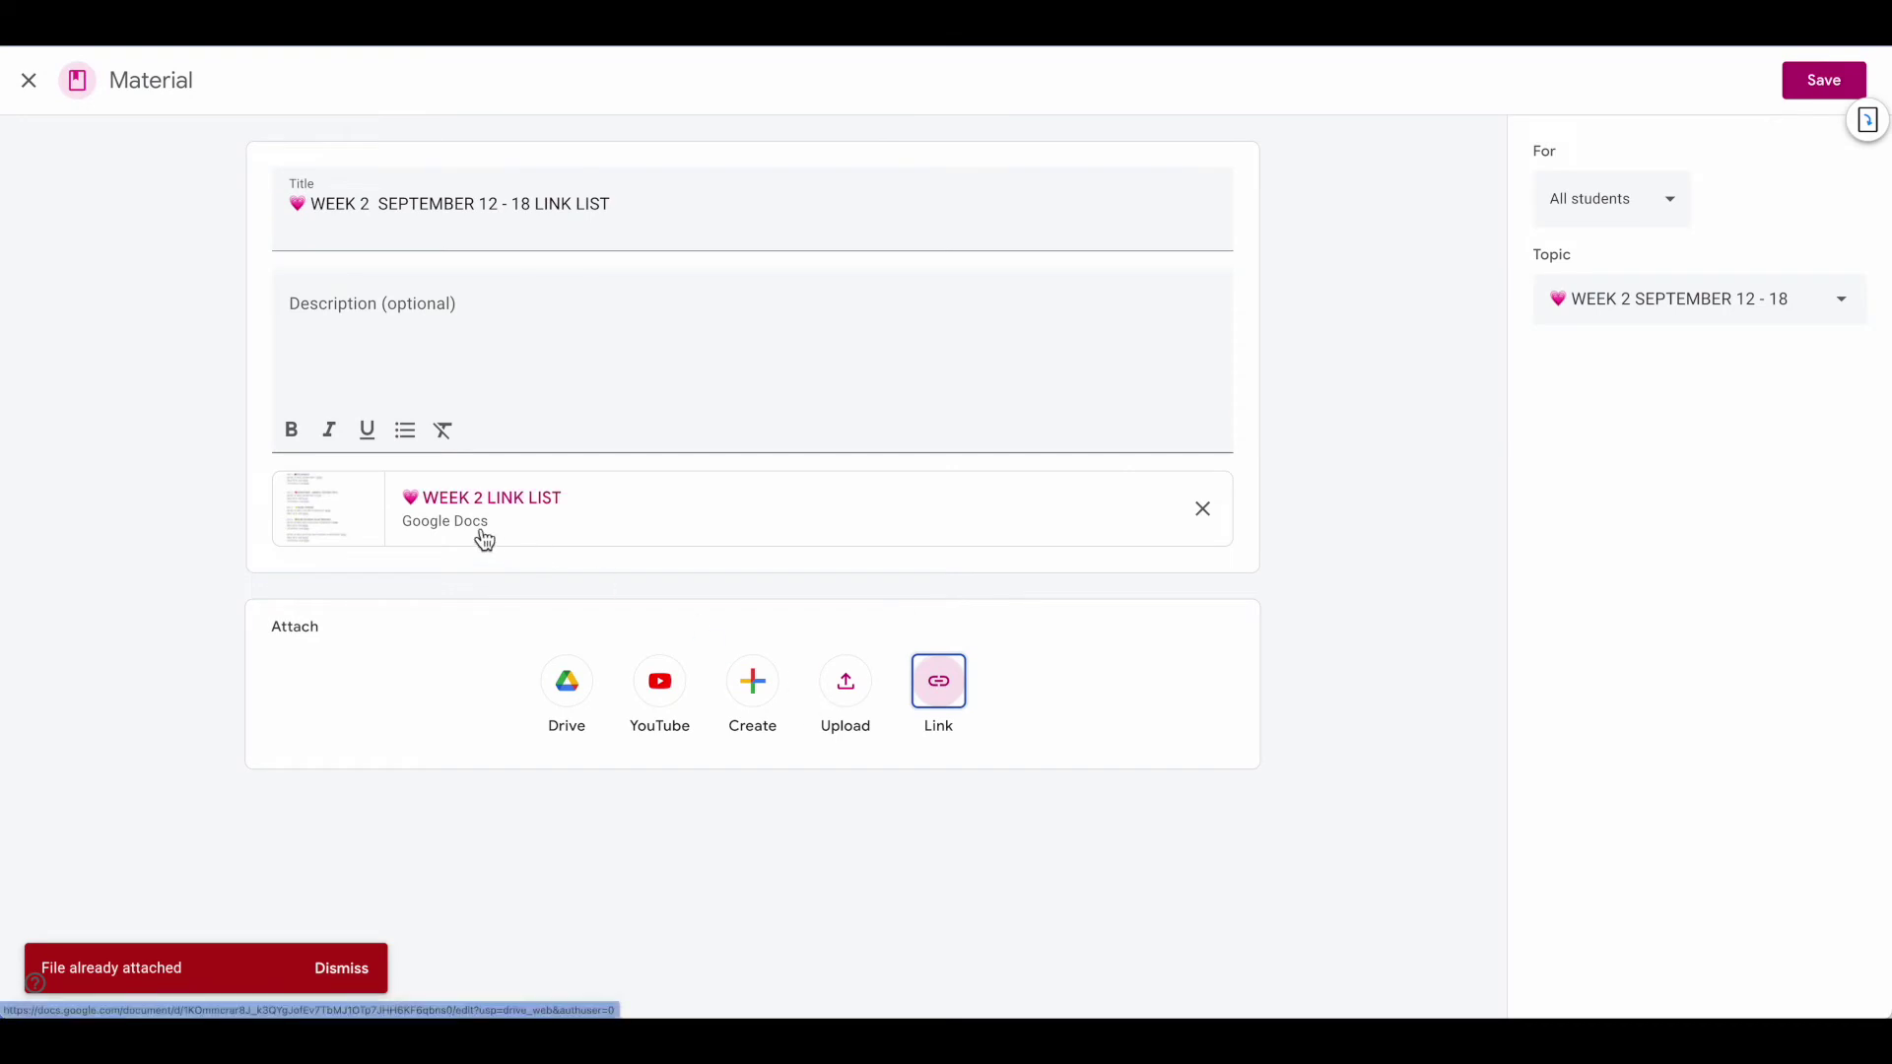
click(361, 973)
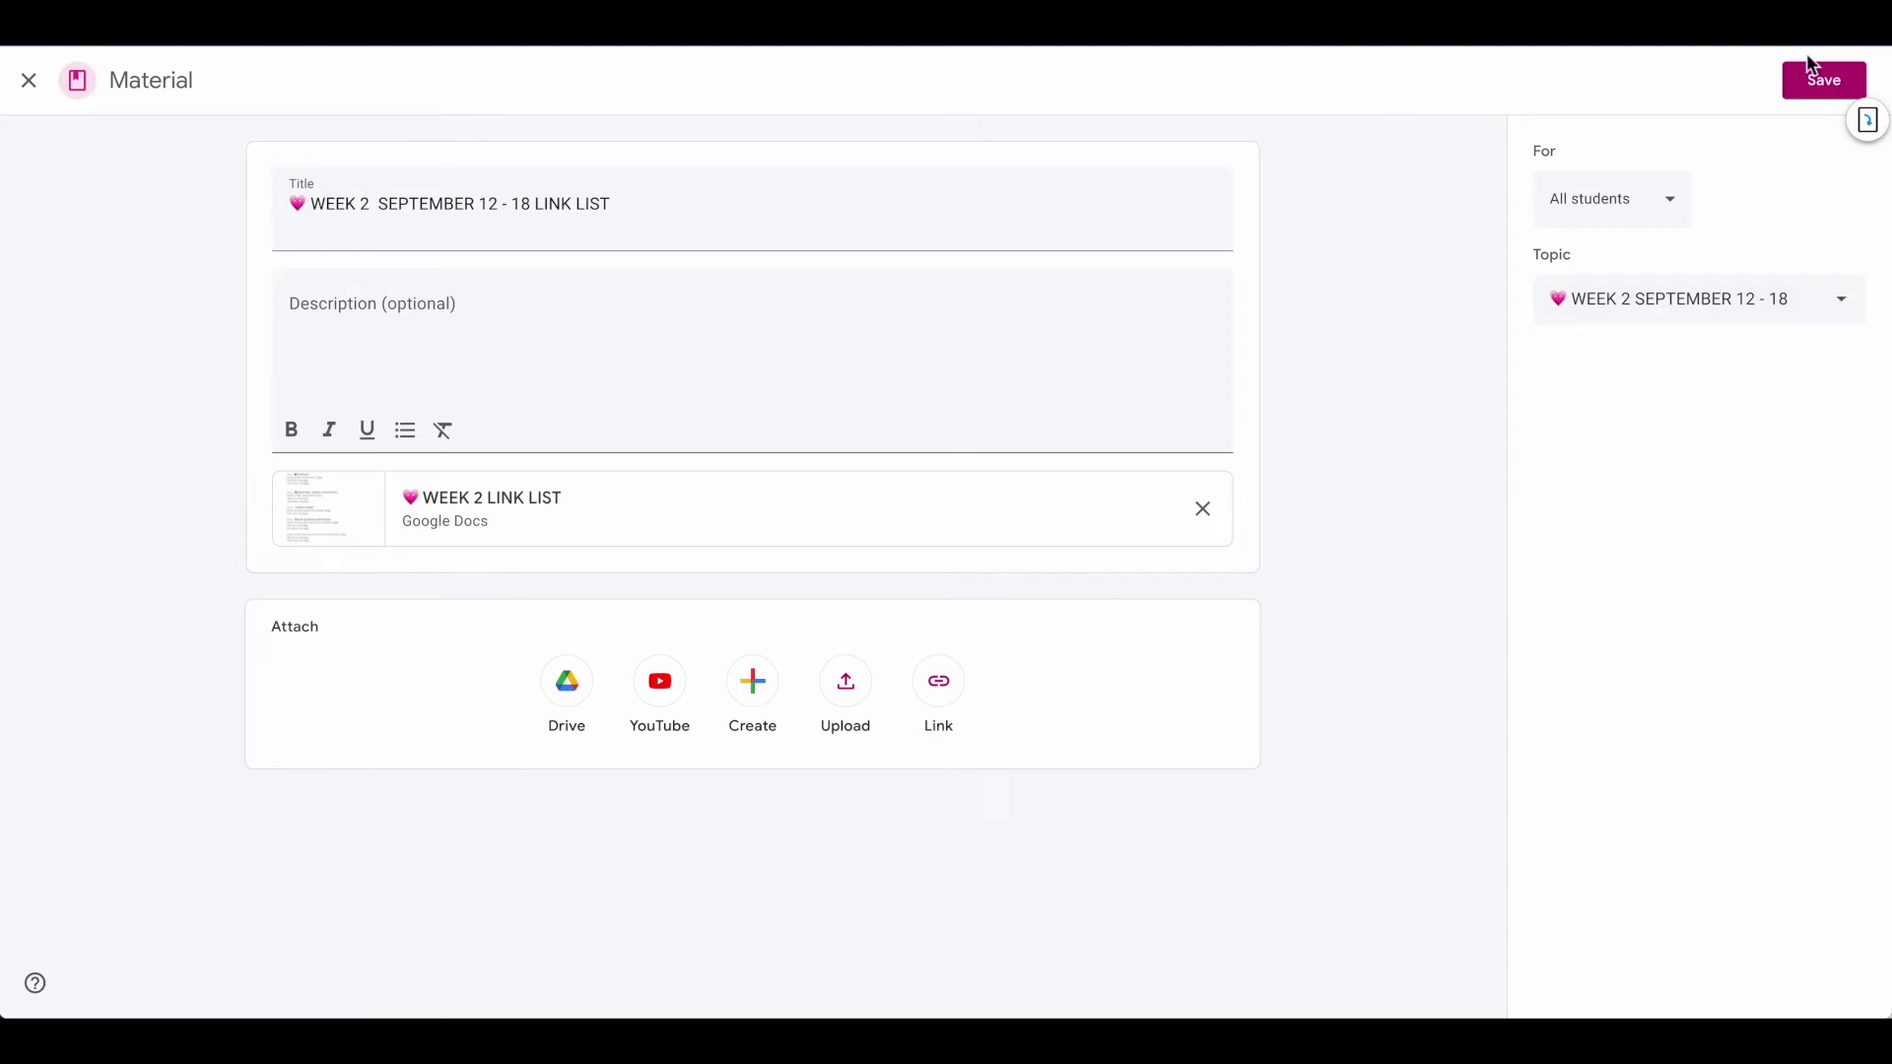
click(1809, 81)
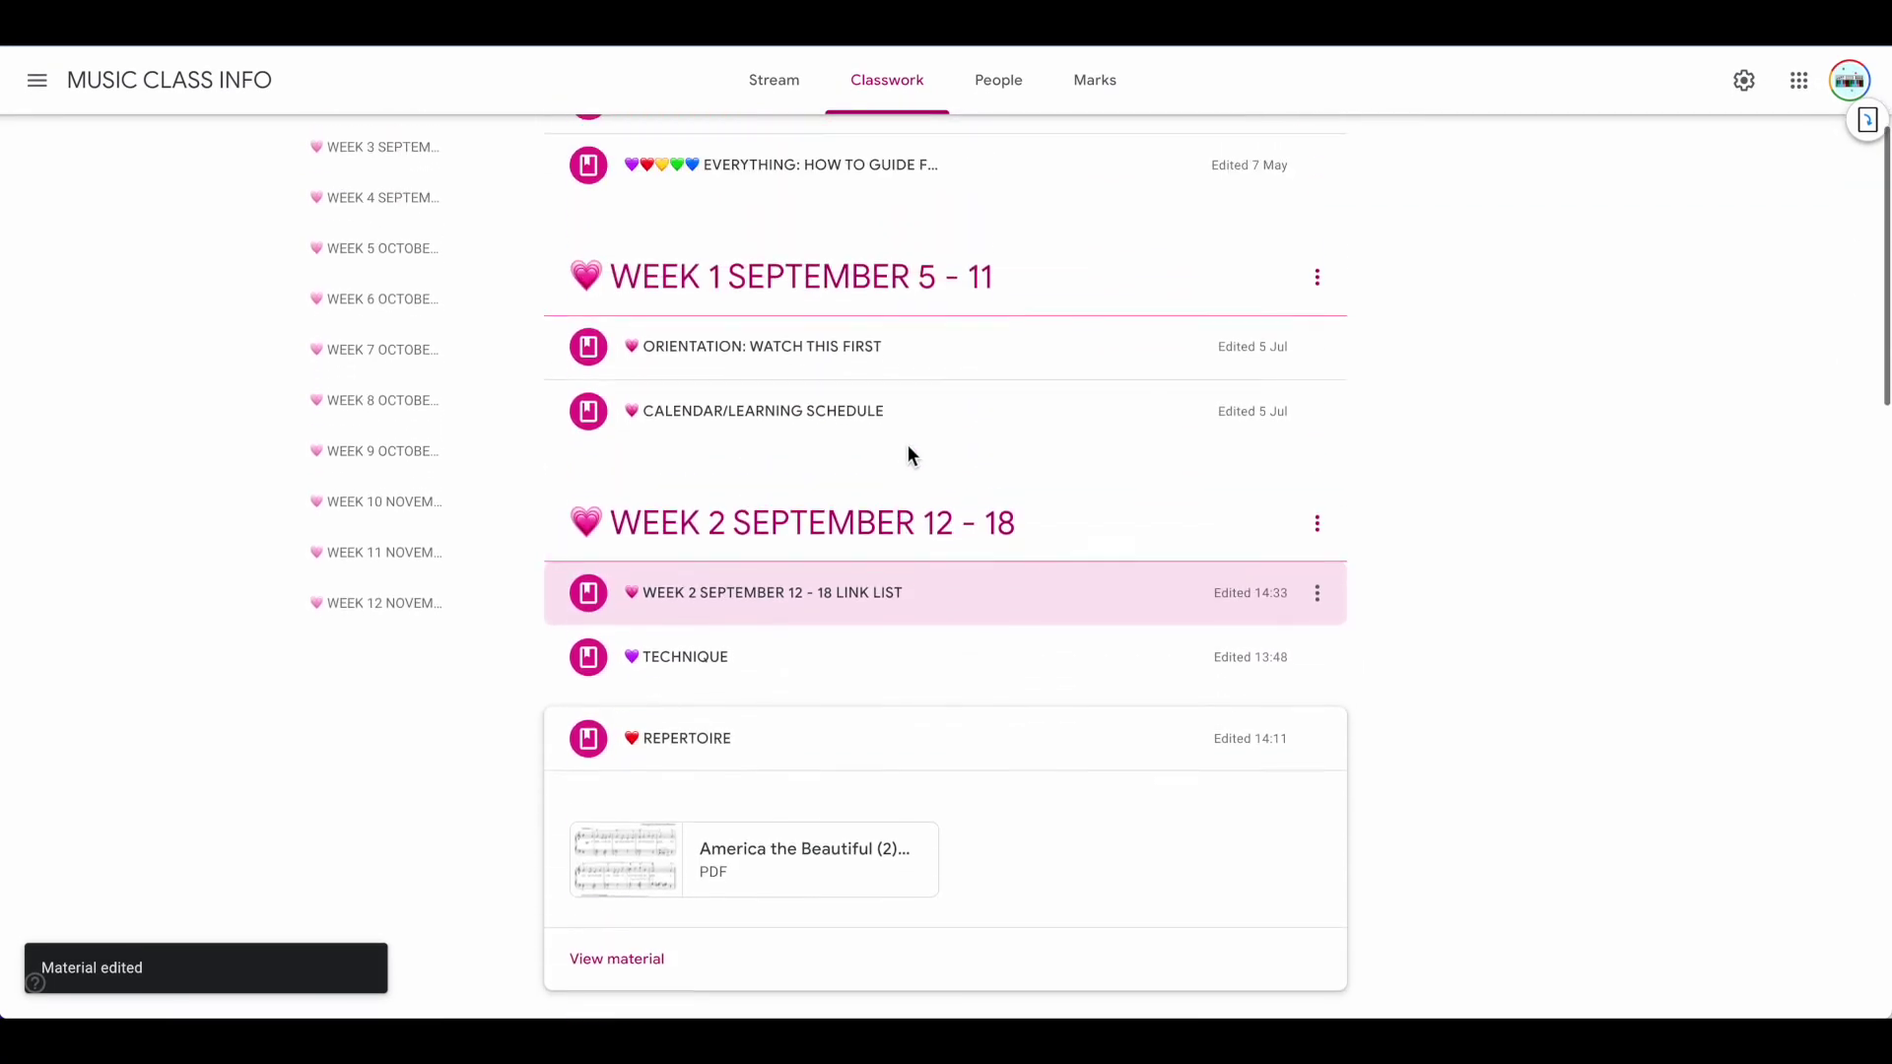
From the Week 2 material page, open the attached WEEK 2 LINK LIST doc and review it
click(717, 611)
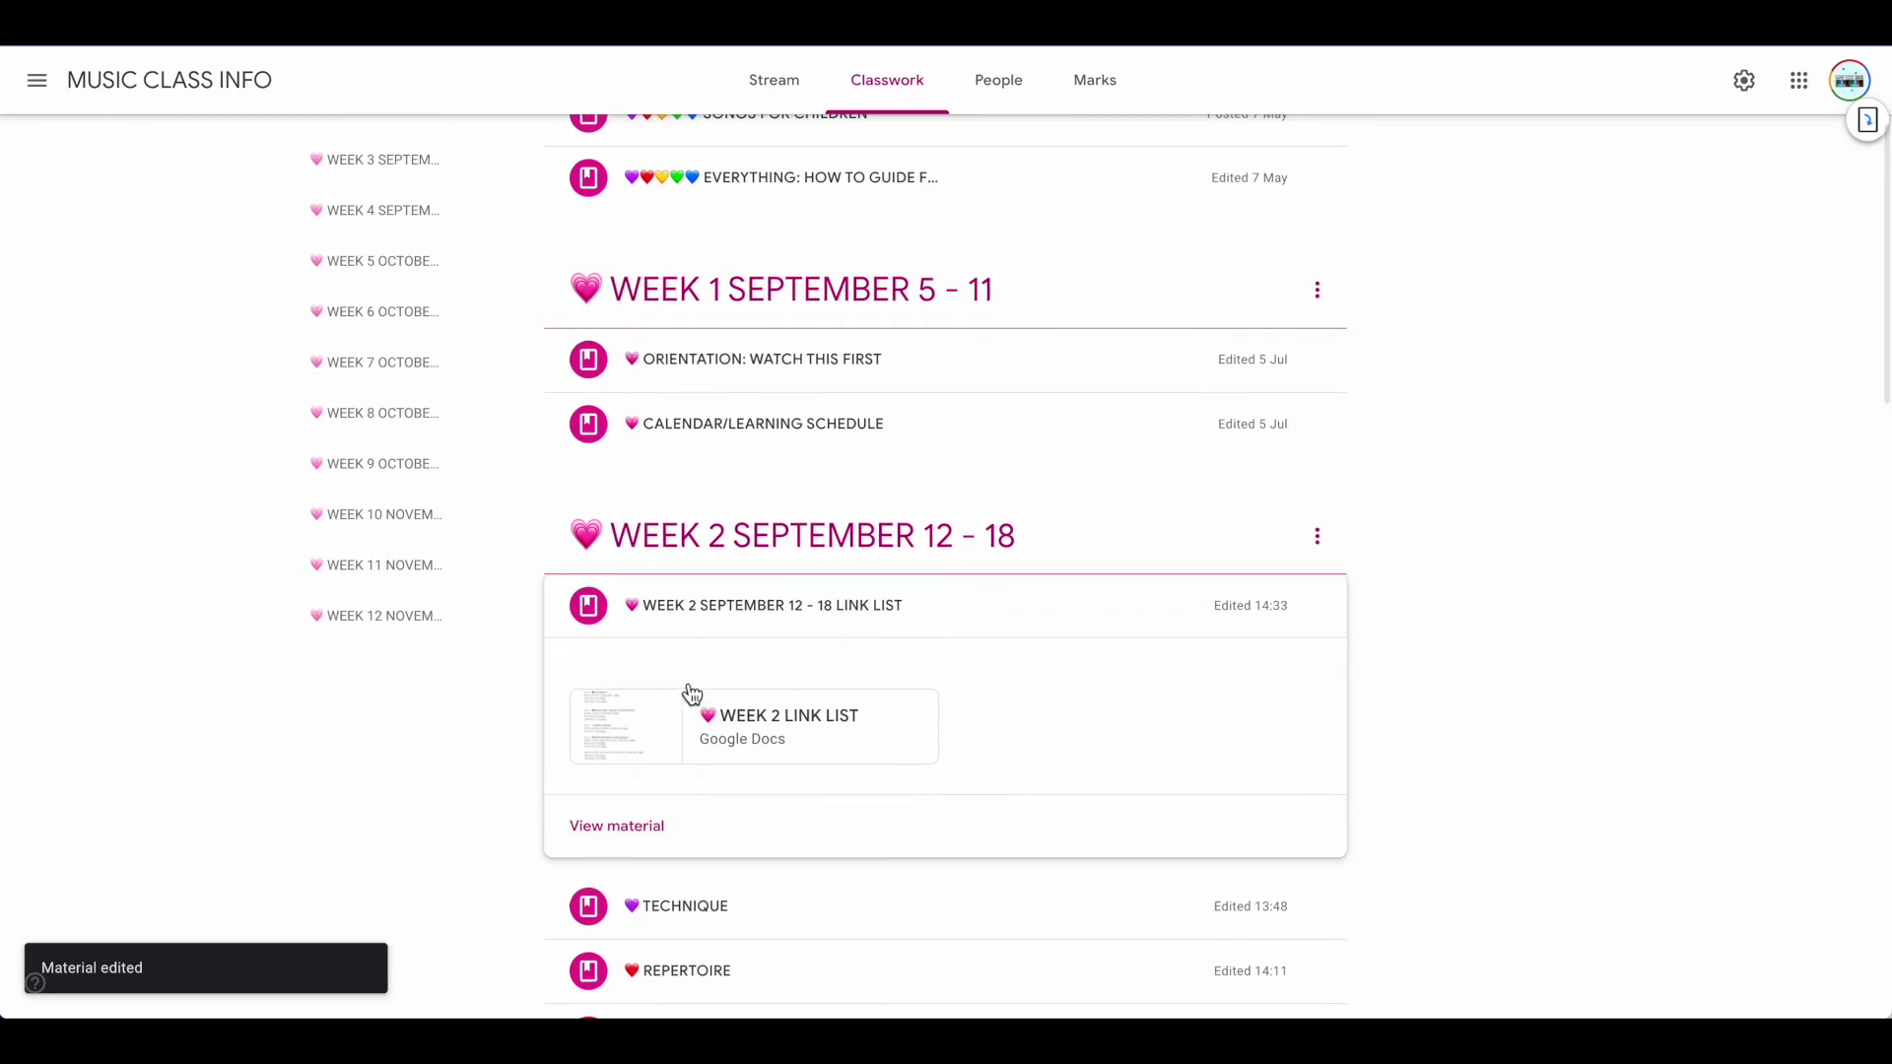
click(618, 829)
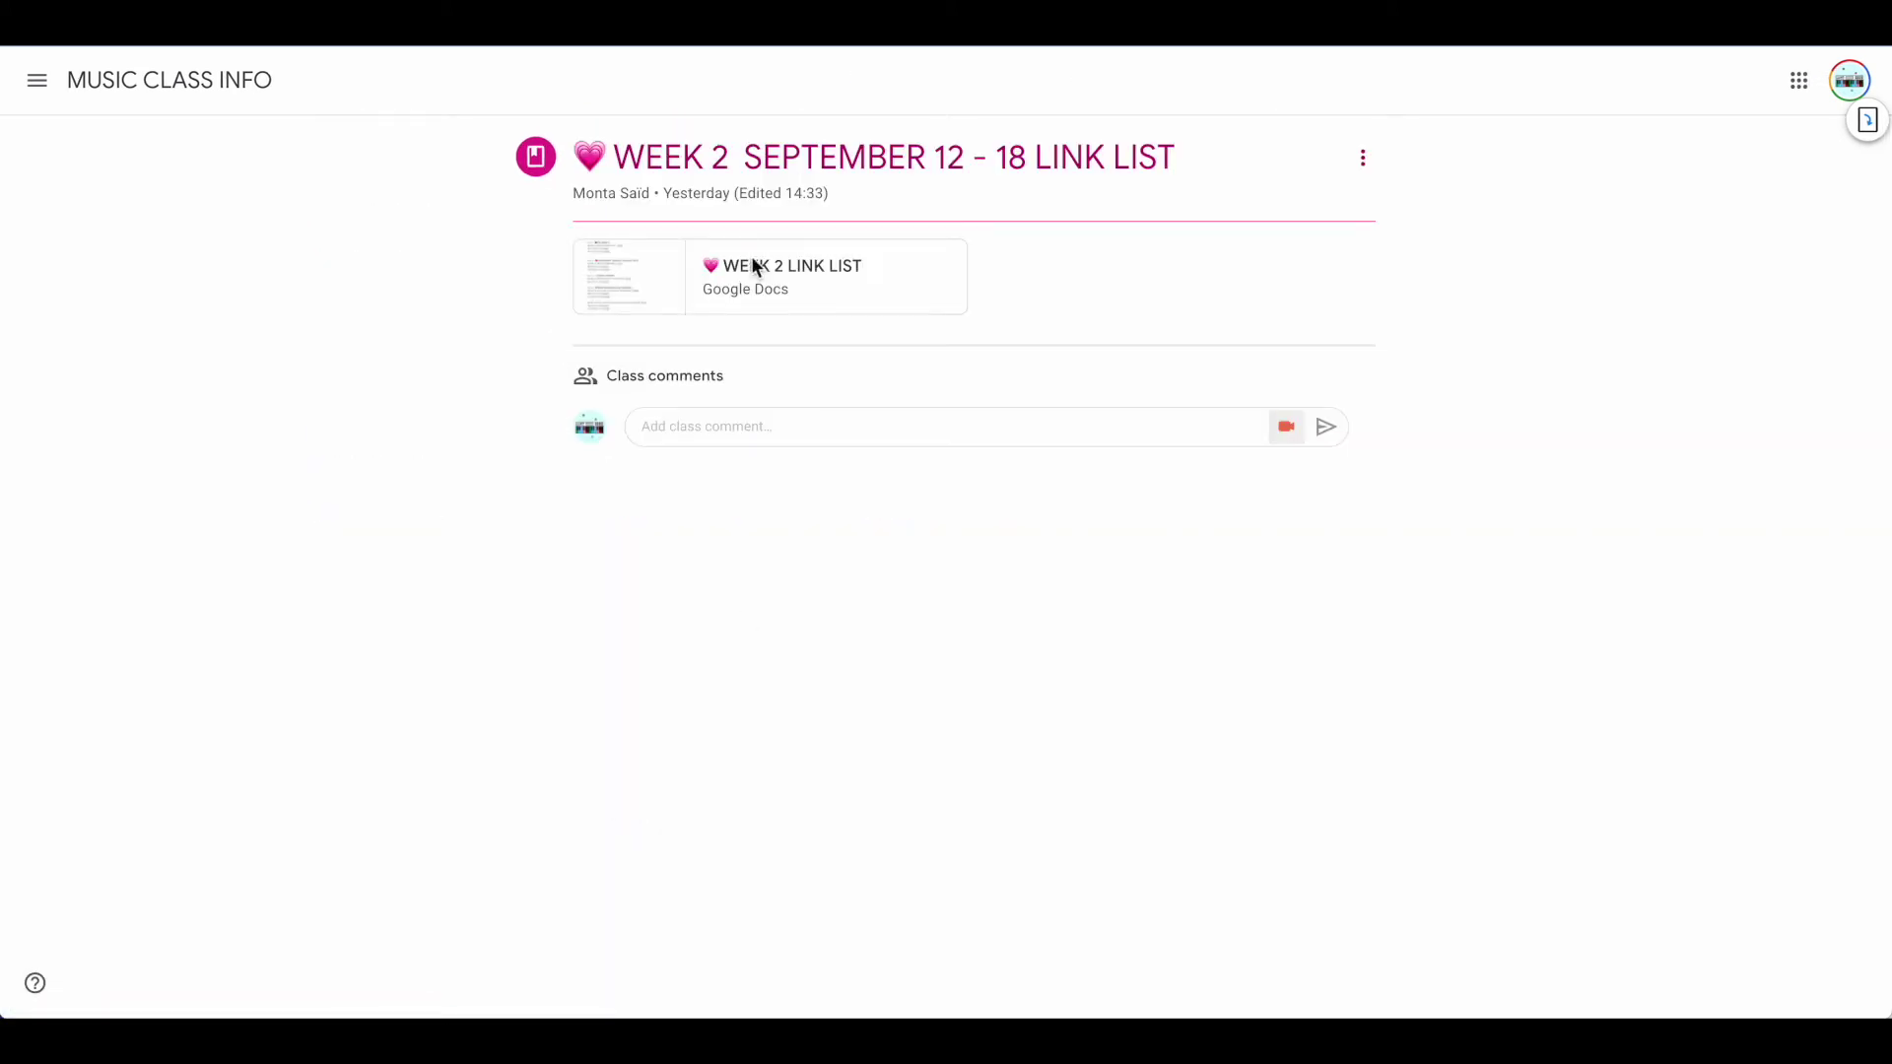
right_click(751, 284)
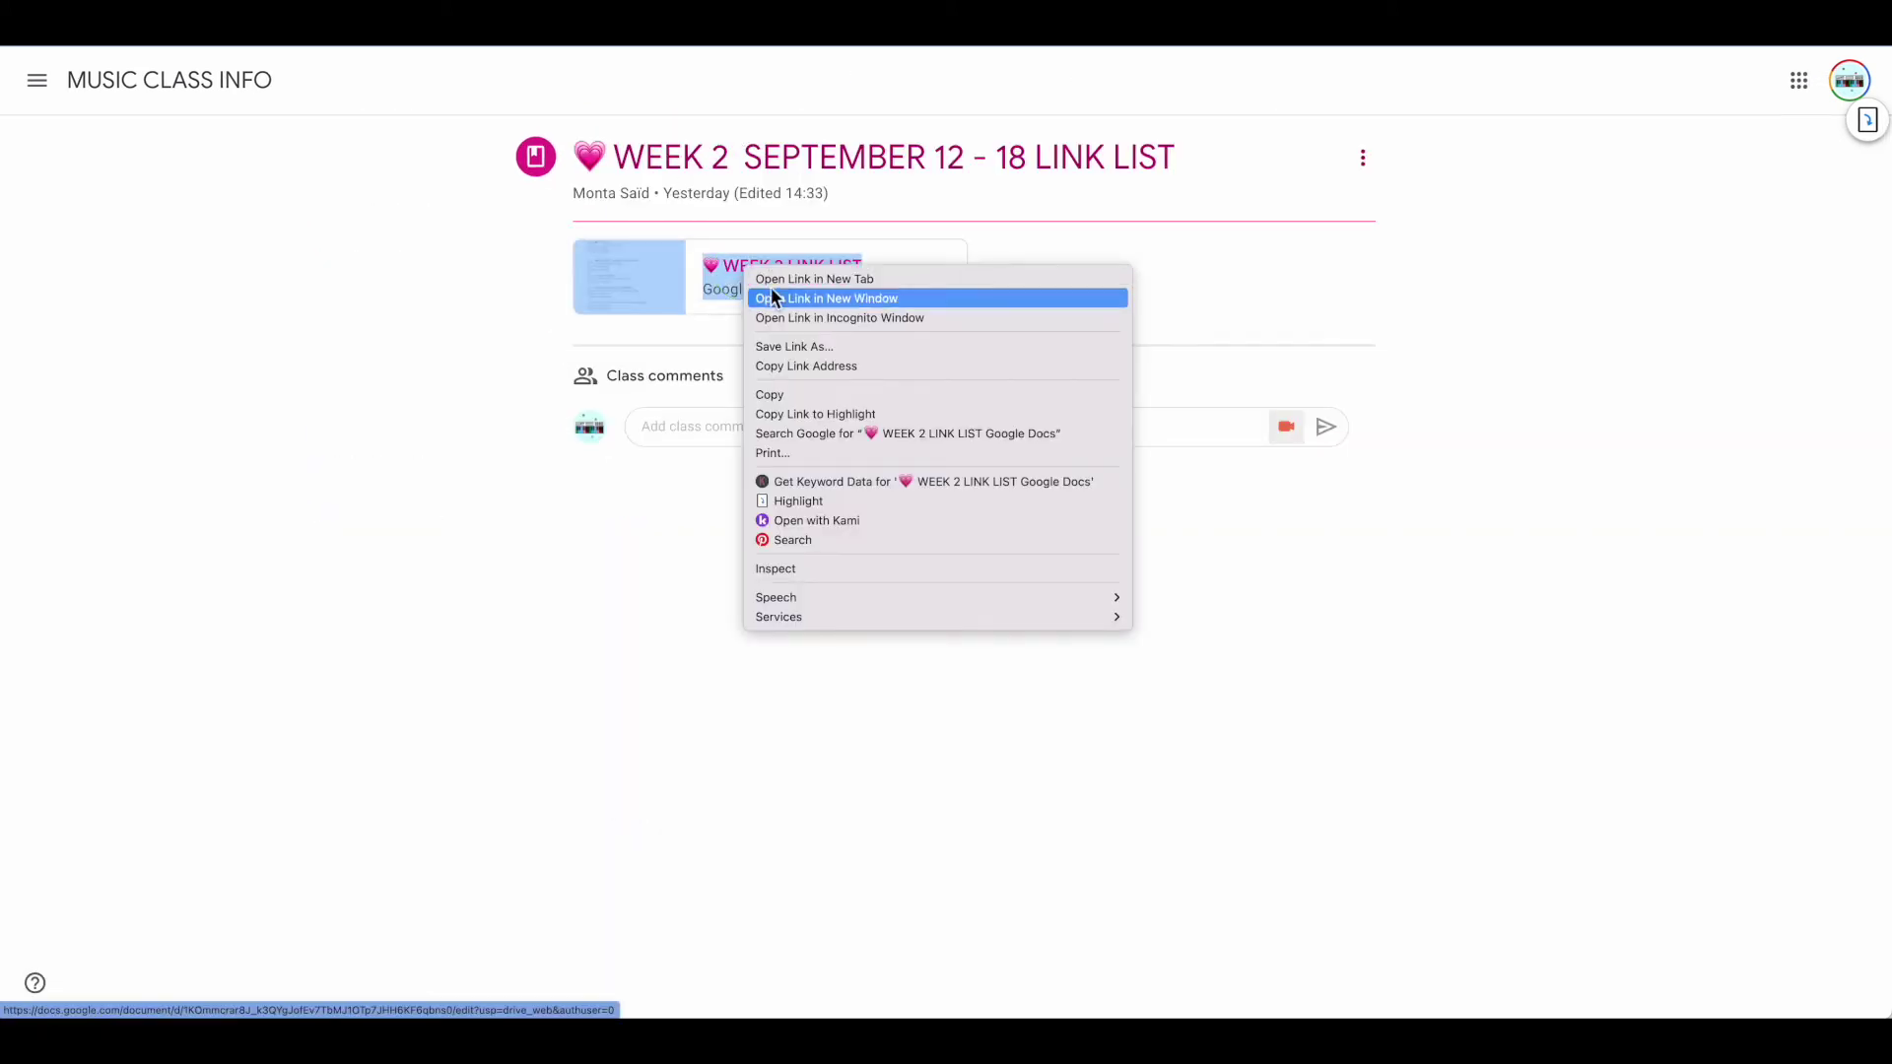
click(762, 280)
click(761, 284)
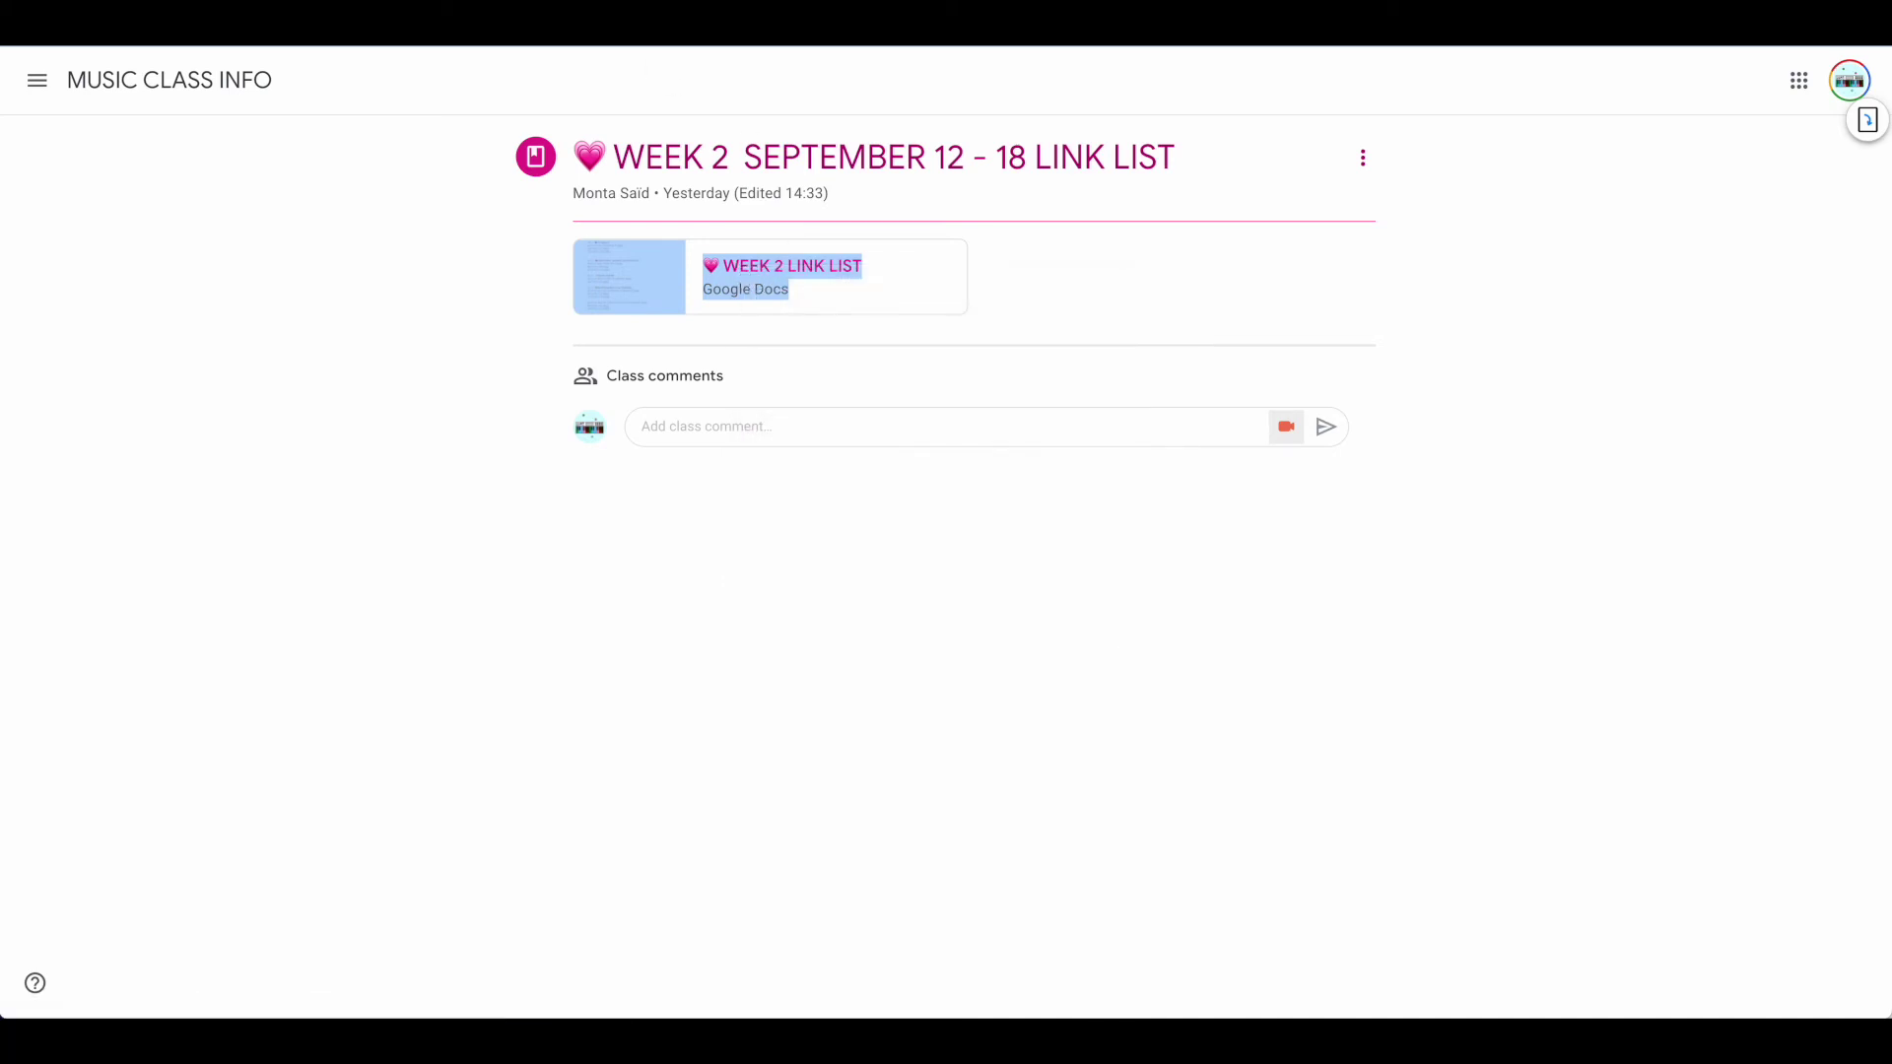
scroll(722, 591, down, 4)
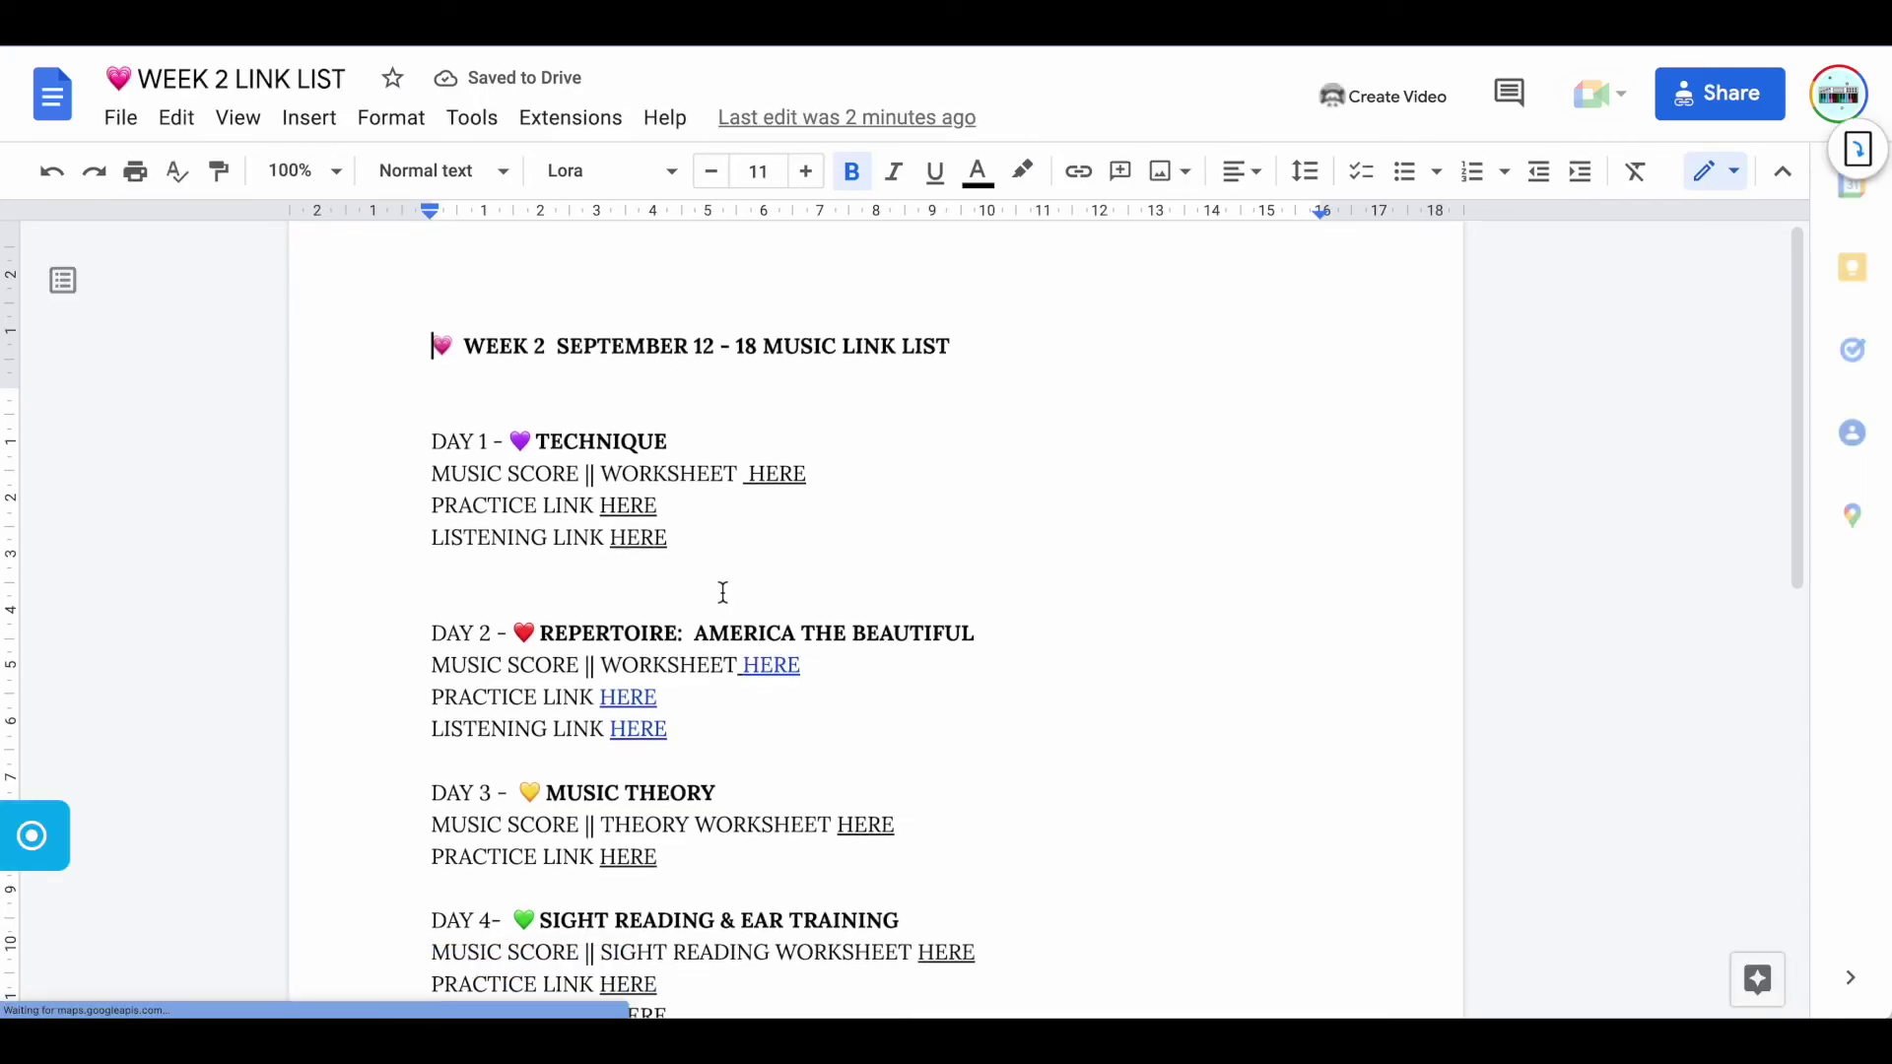
scroll(722, 592, down, 3)
scroll(722, 592, up, 6)
scroll(724, 592, up, 2)
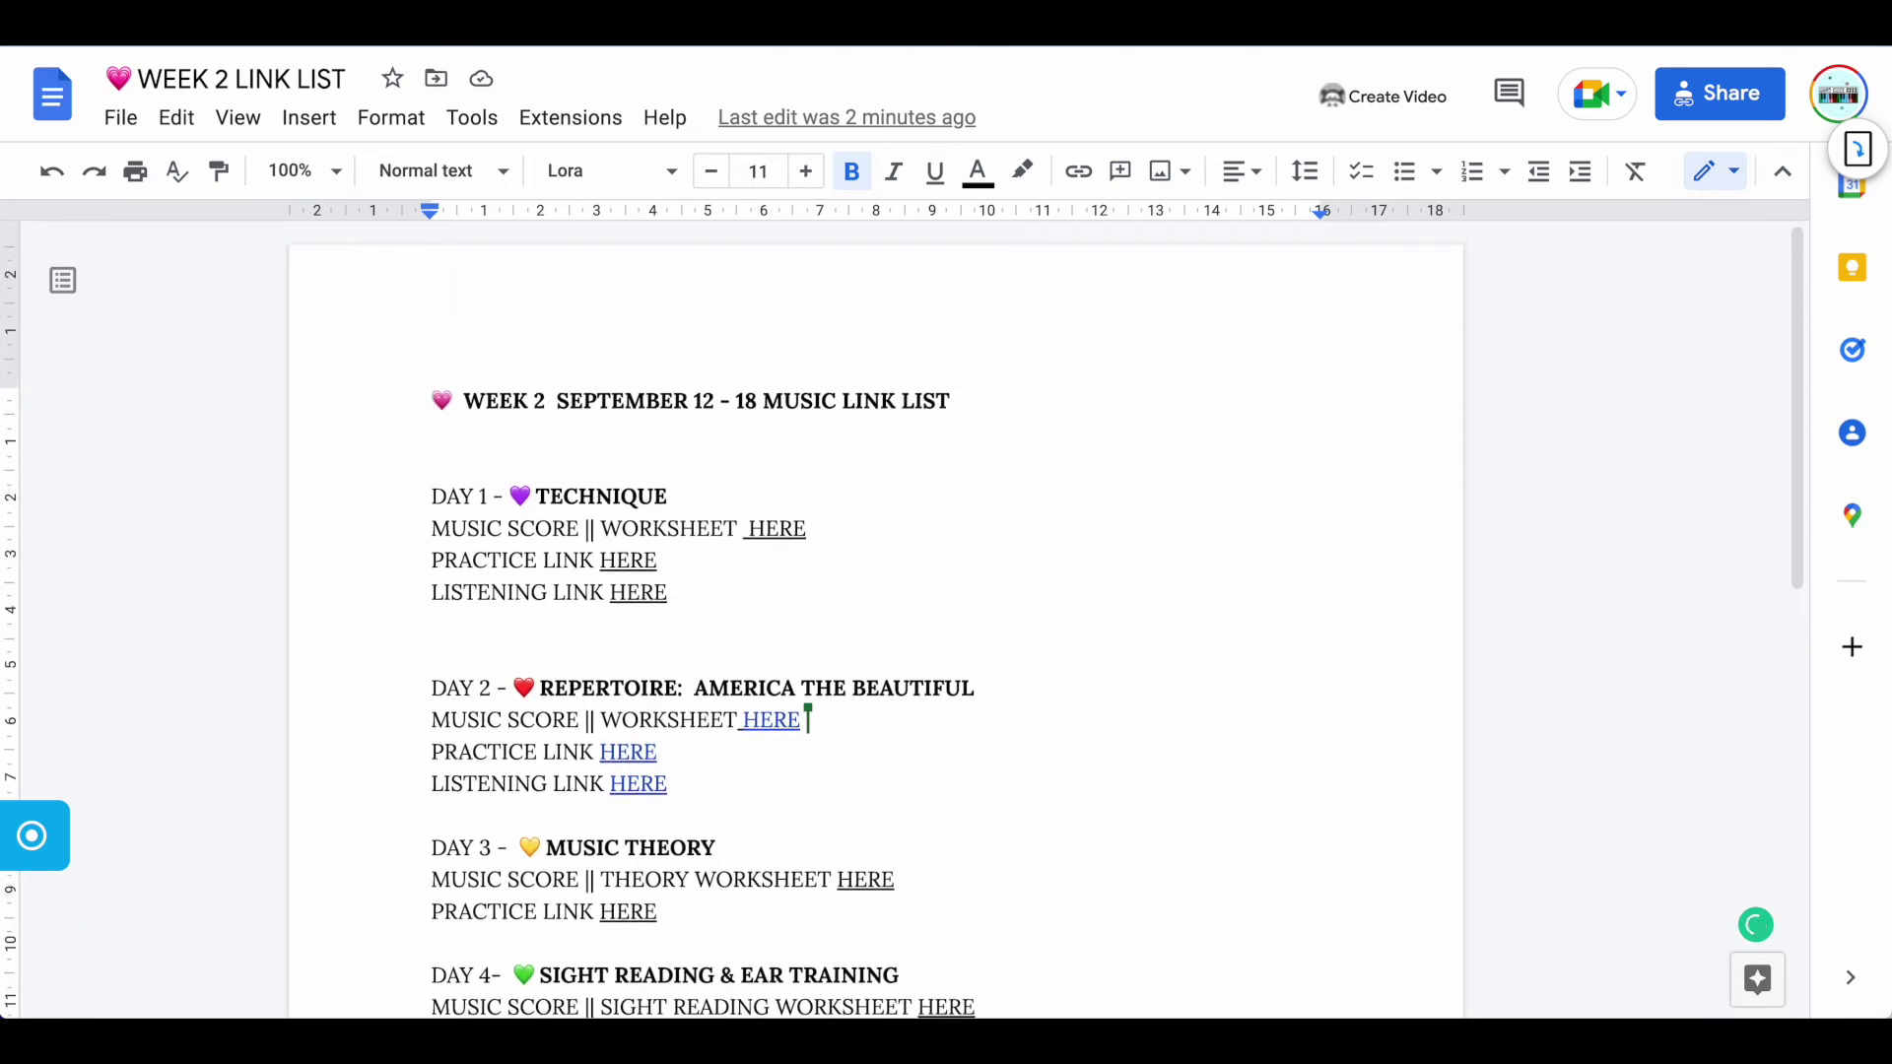
Close the doc and go to the class Stream page
key(super+w)
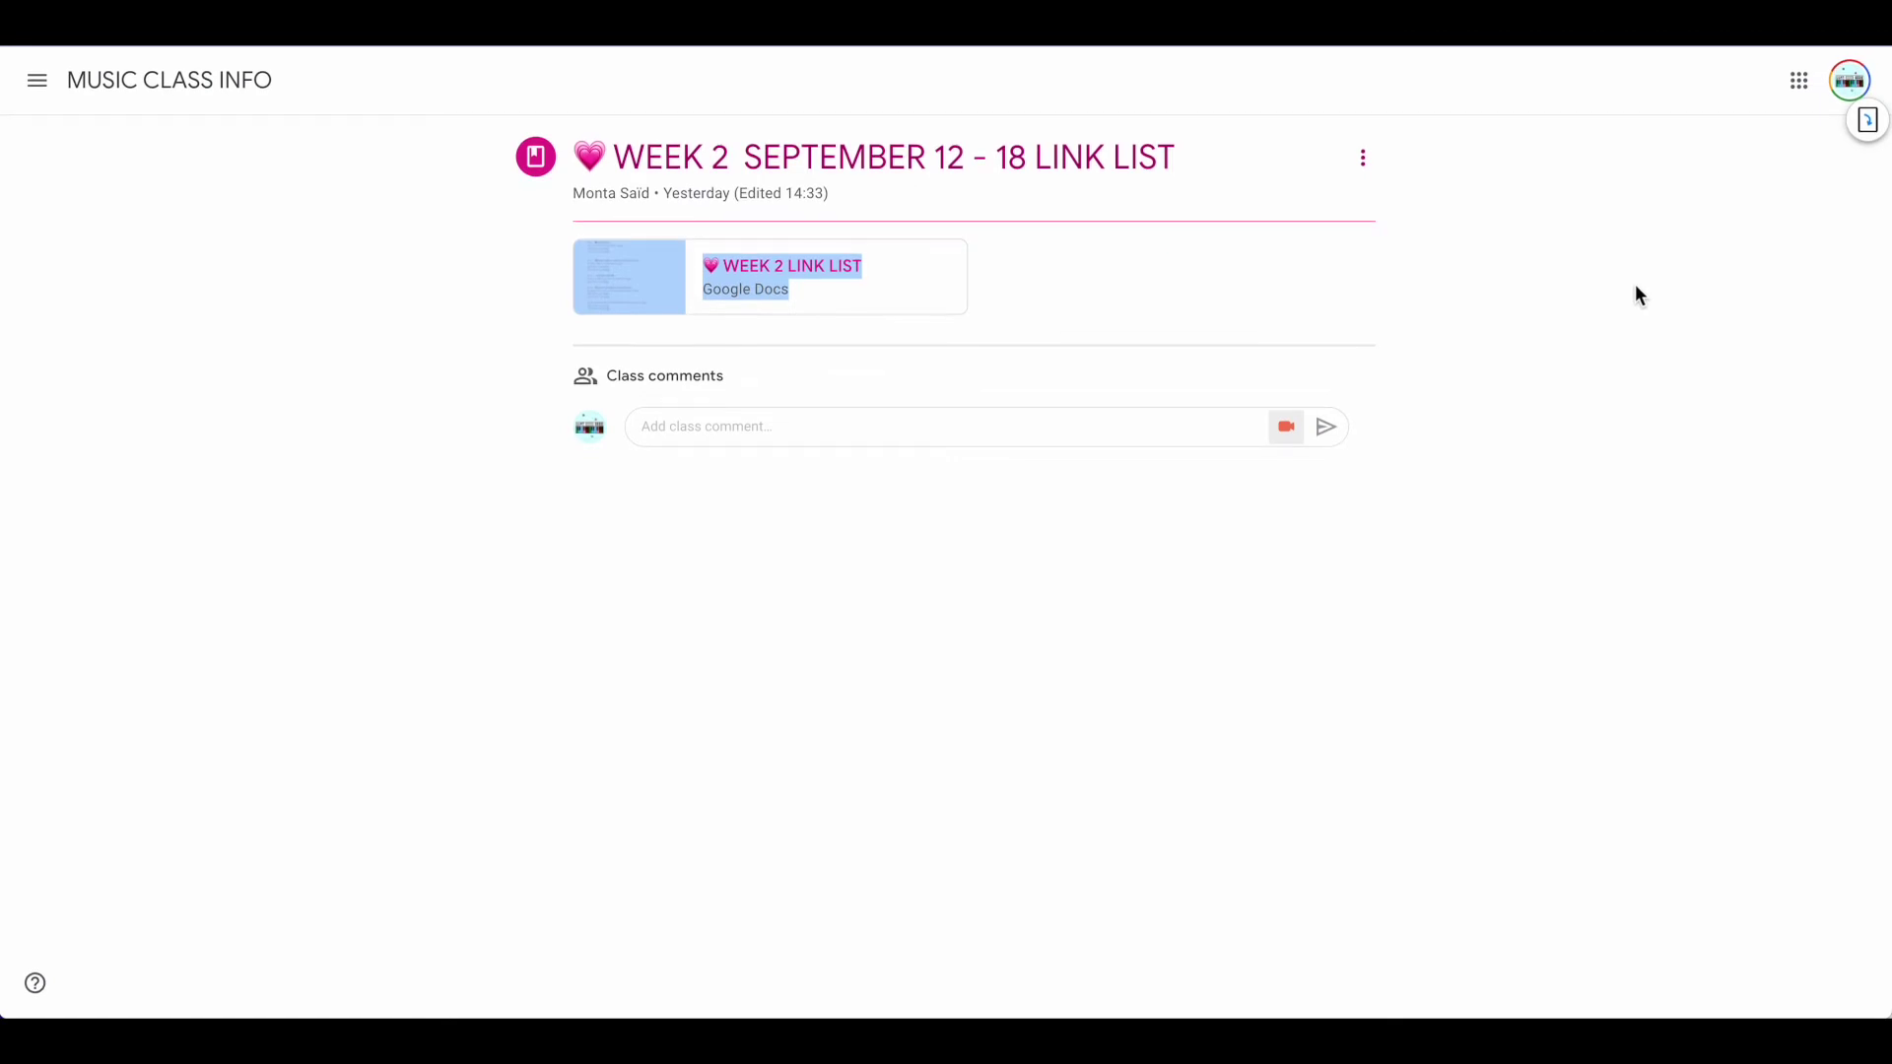
click(223, 85)
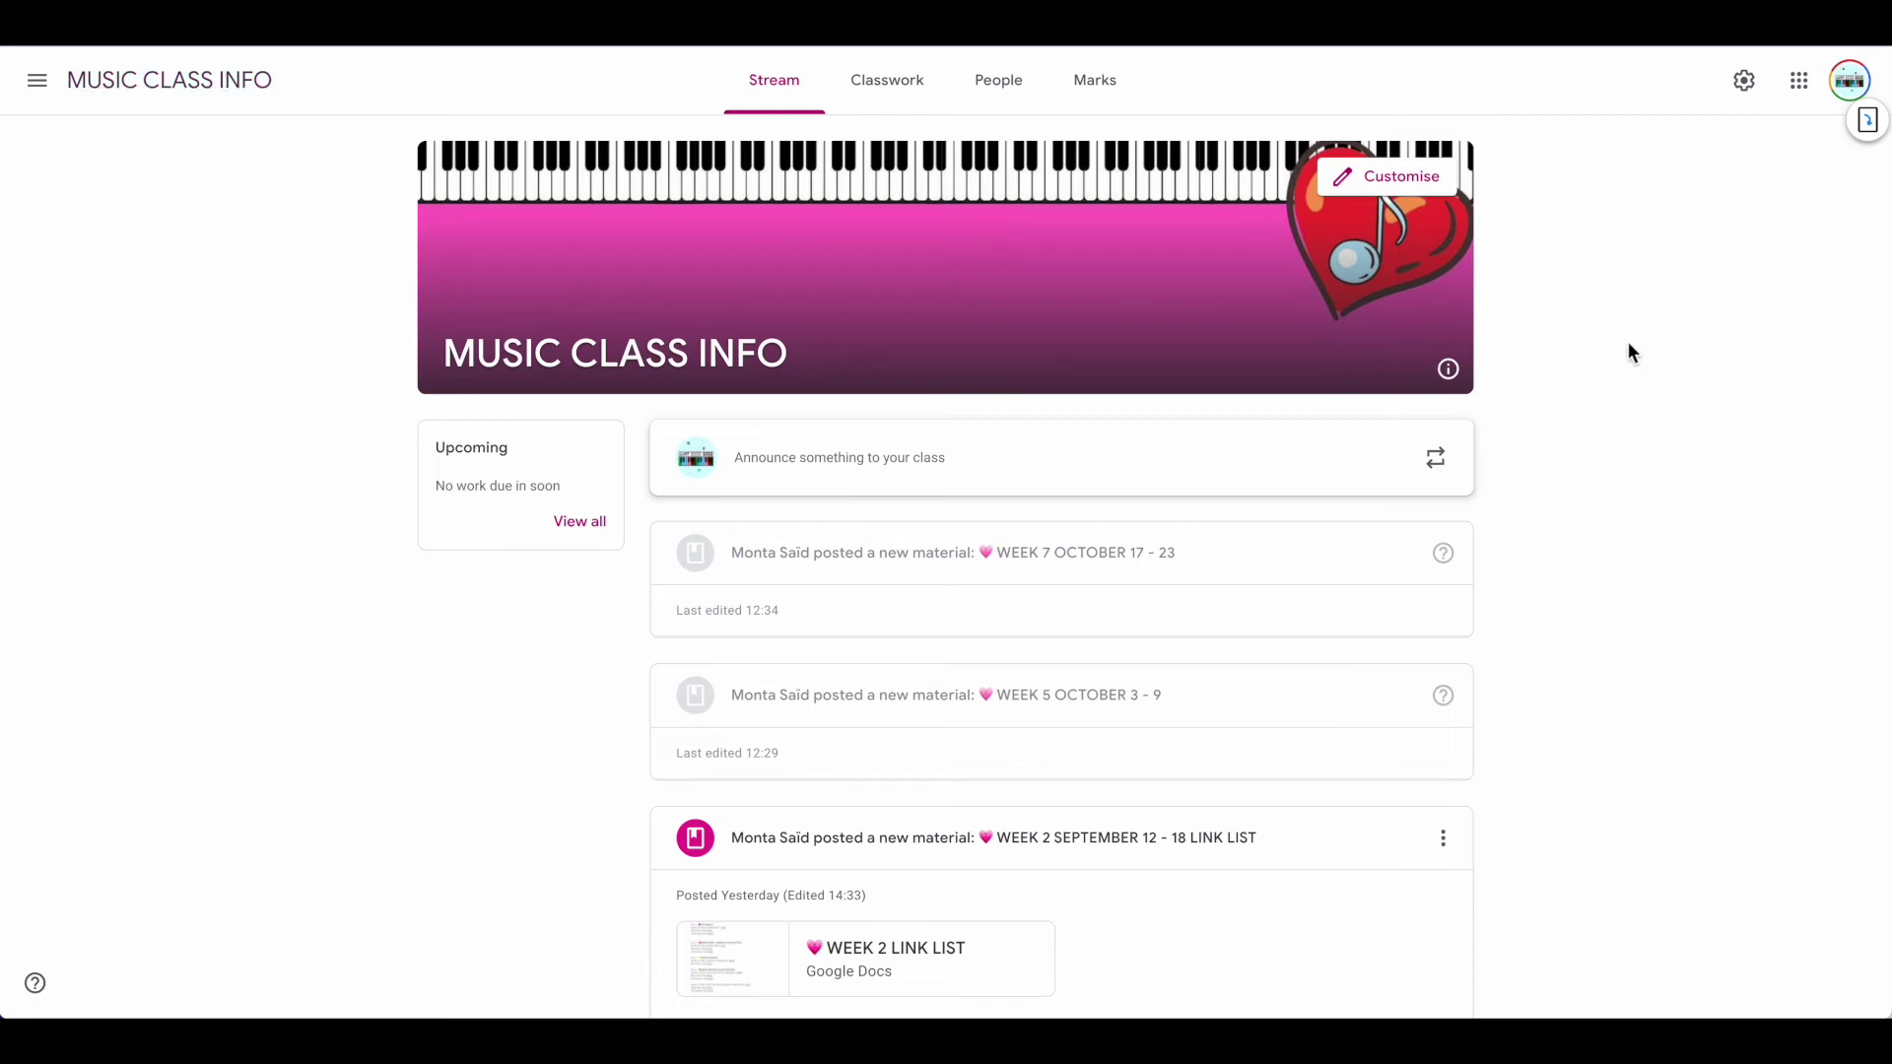
scroll(1628, 343, down, 2)
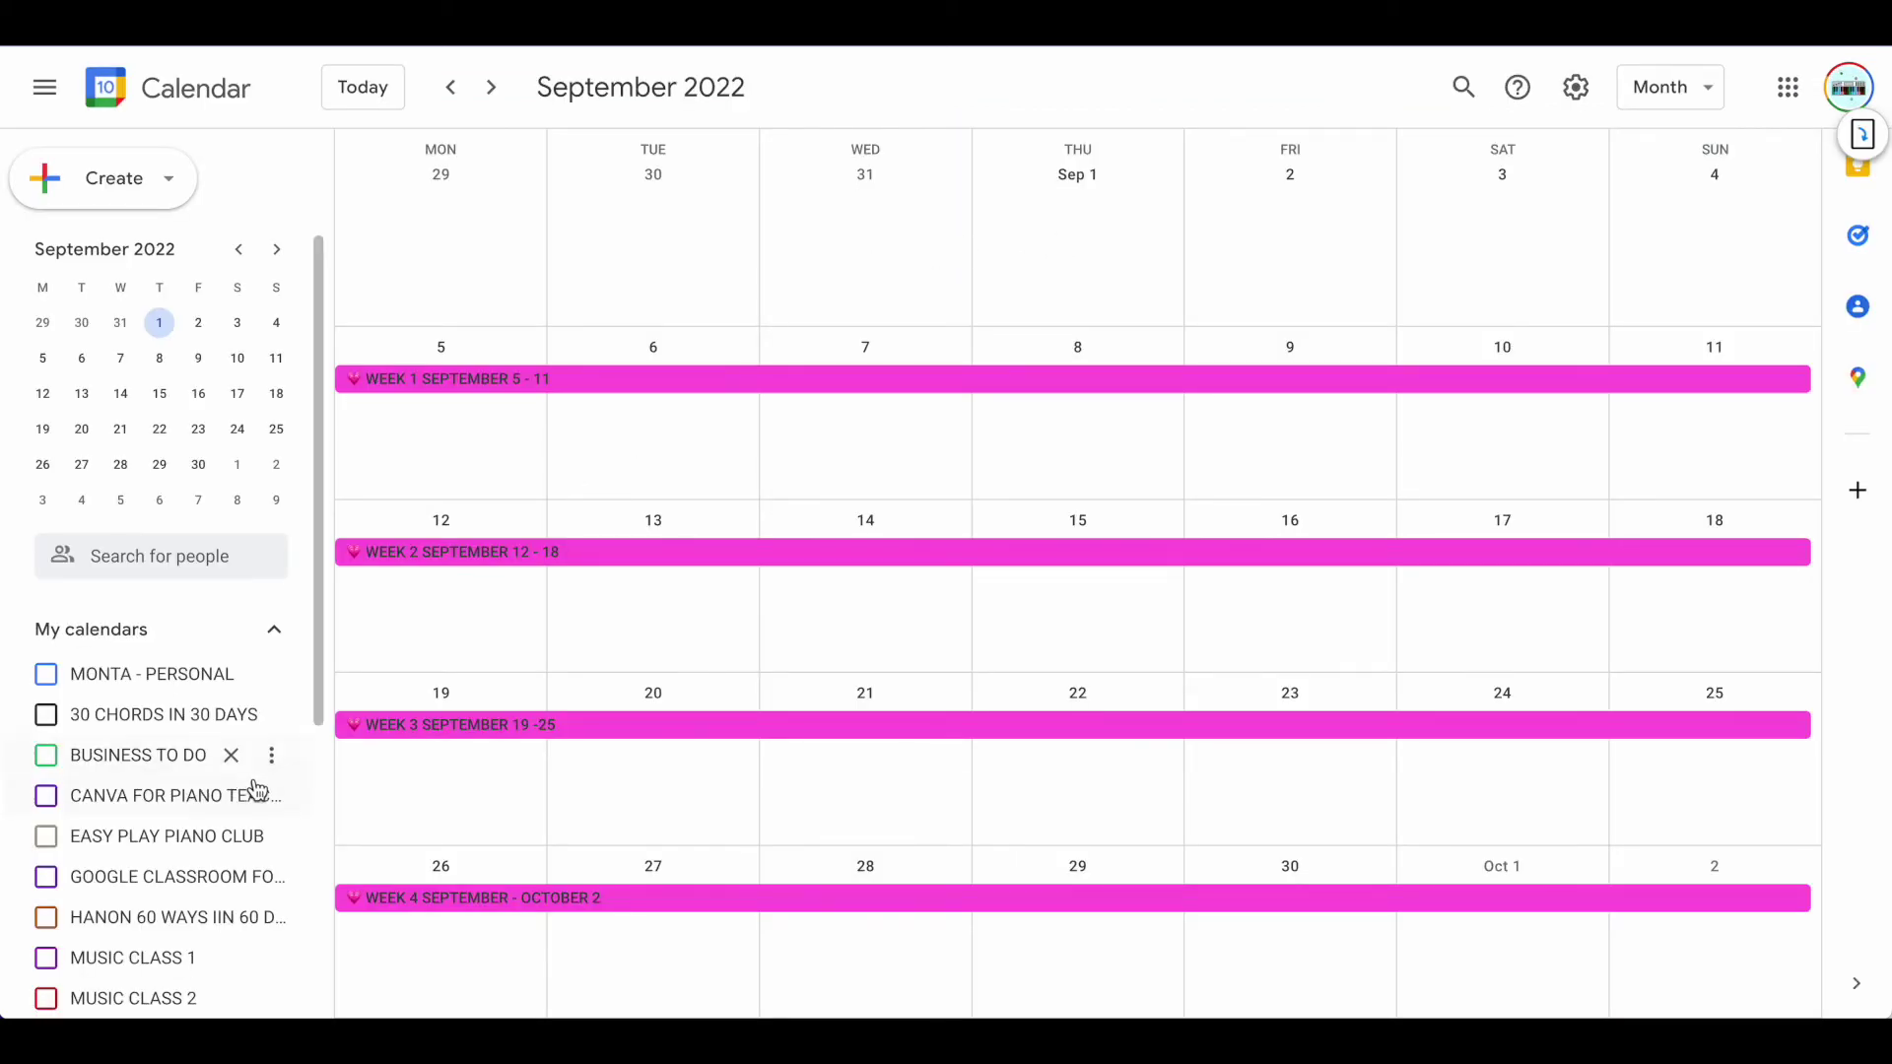
Open the WEEK 2 SEPTEMBER 12 - 18 month-view event in edit mode and scroll its description
scroll(254, 788, down, 4)
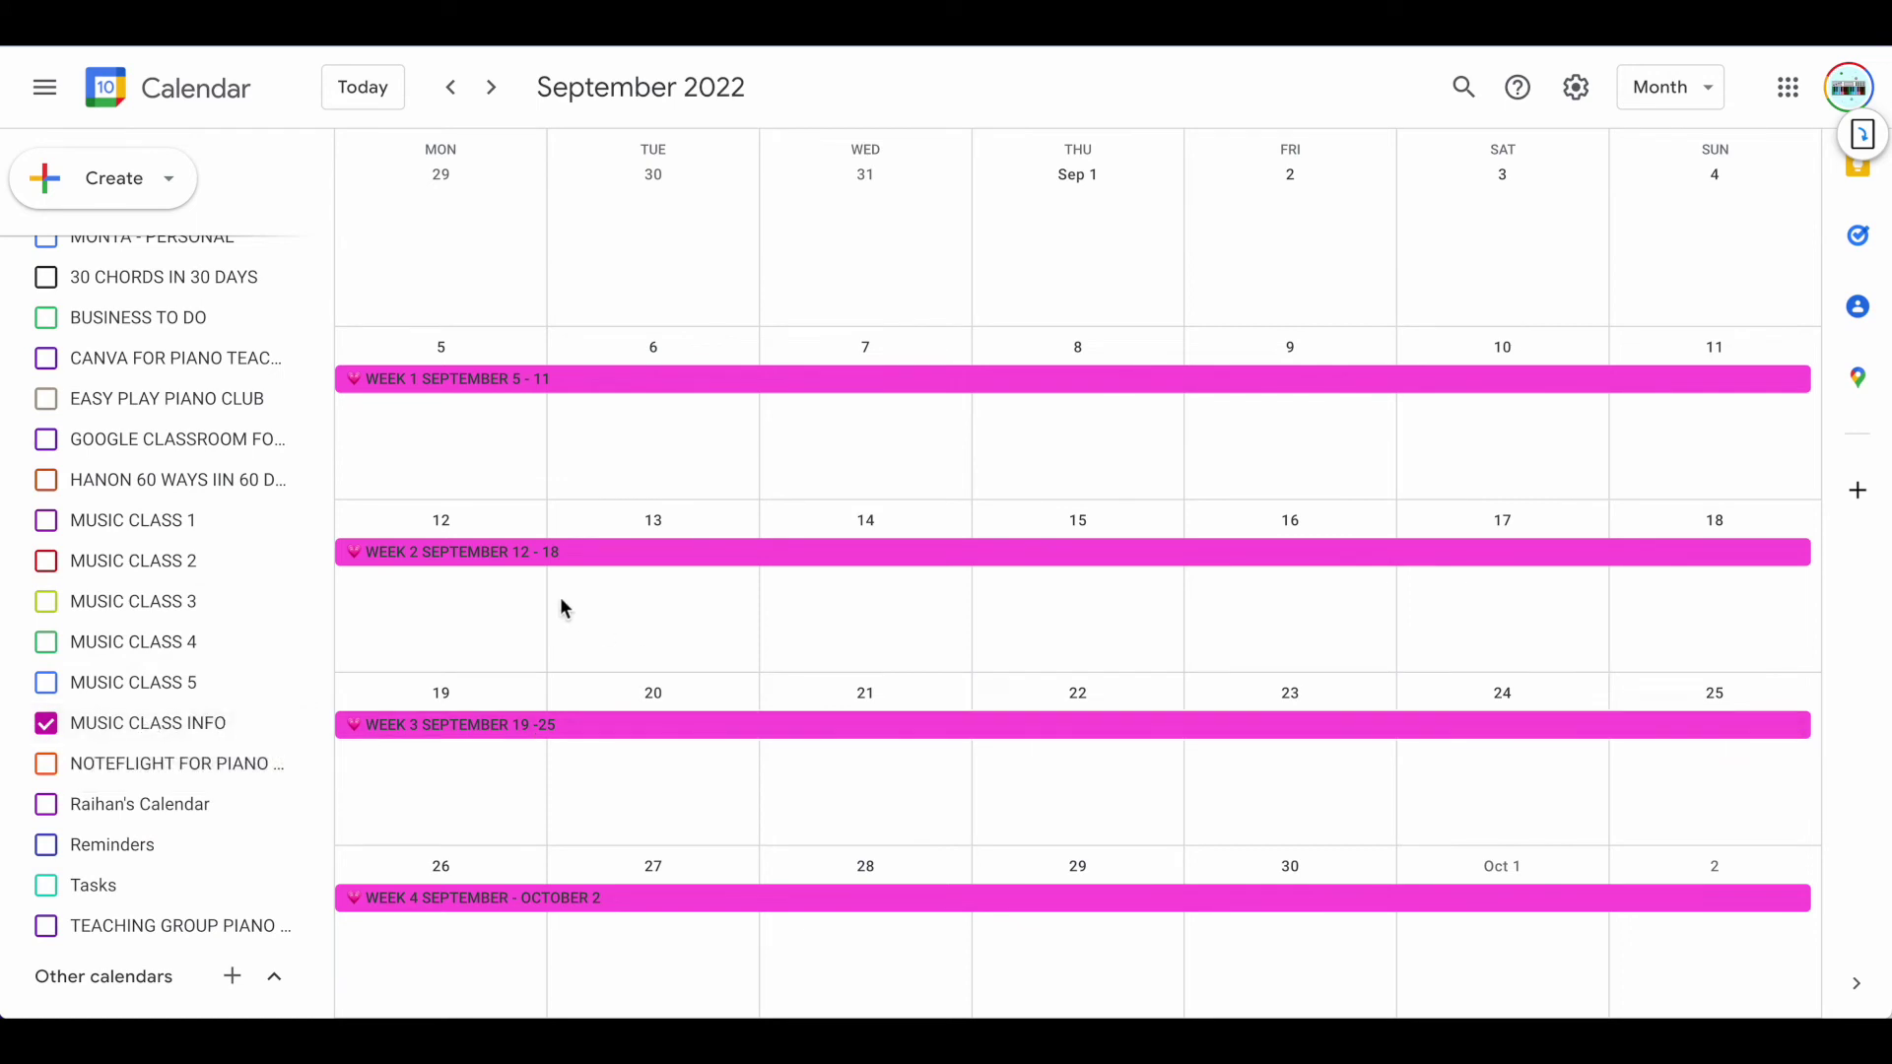
click(500, 552)
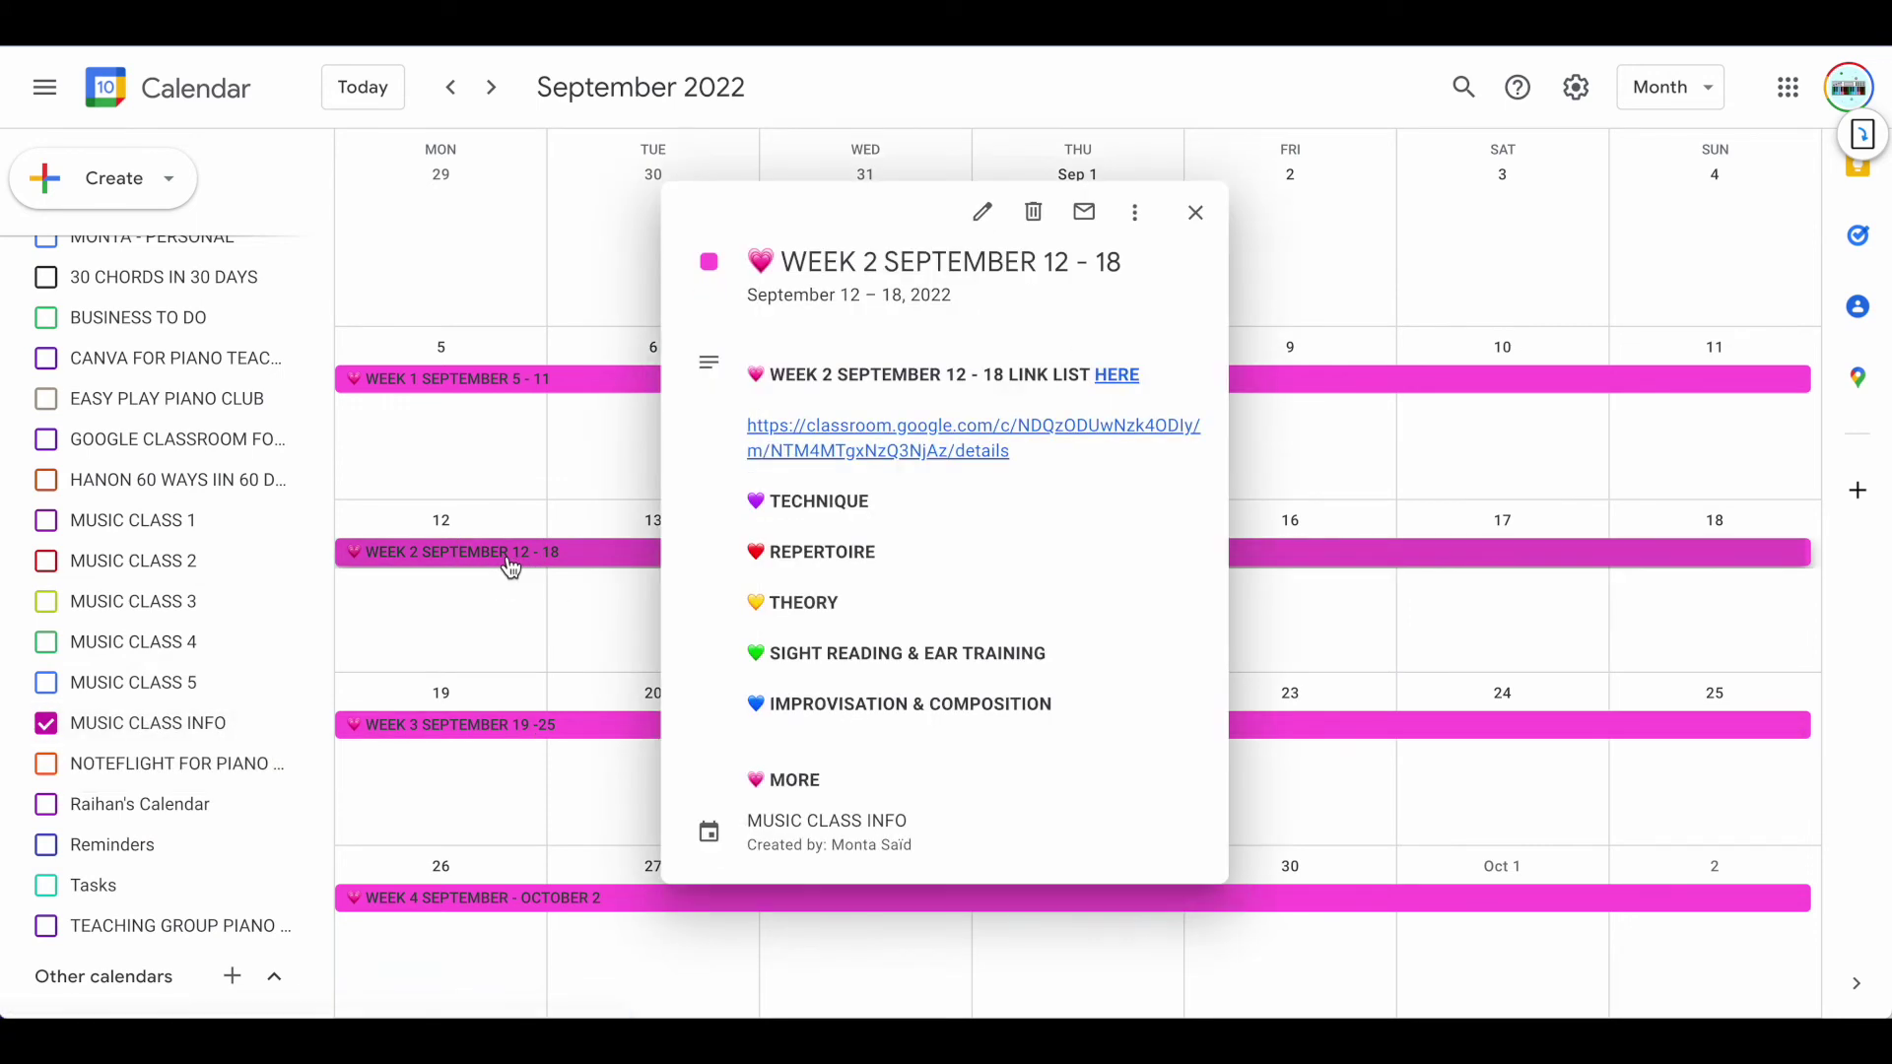
click(983, 212)
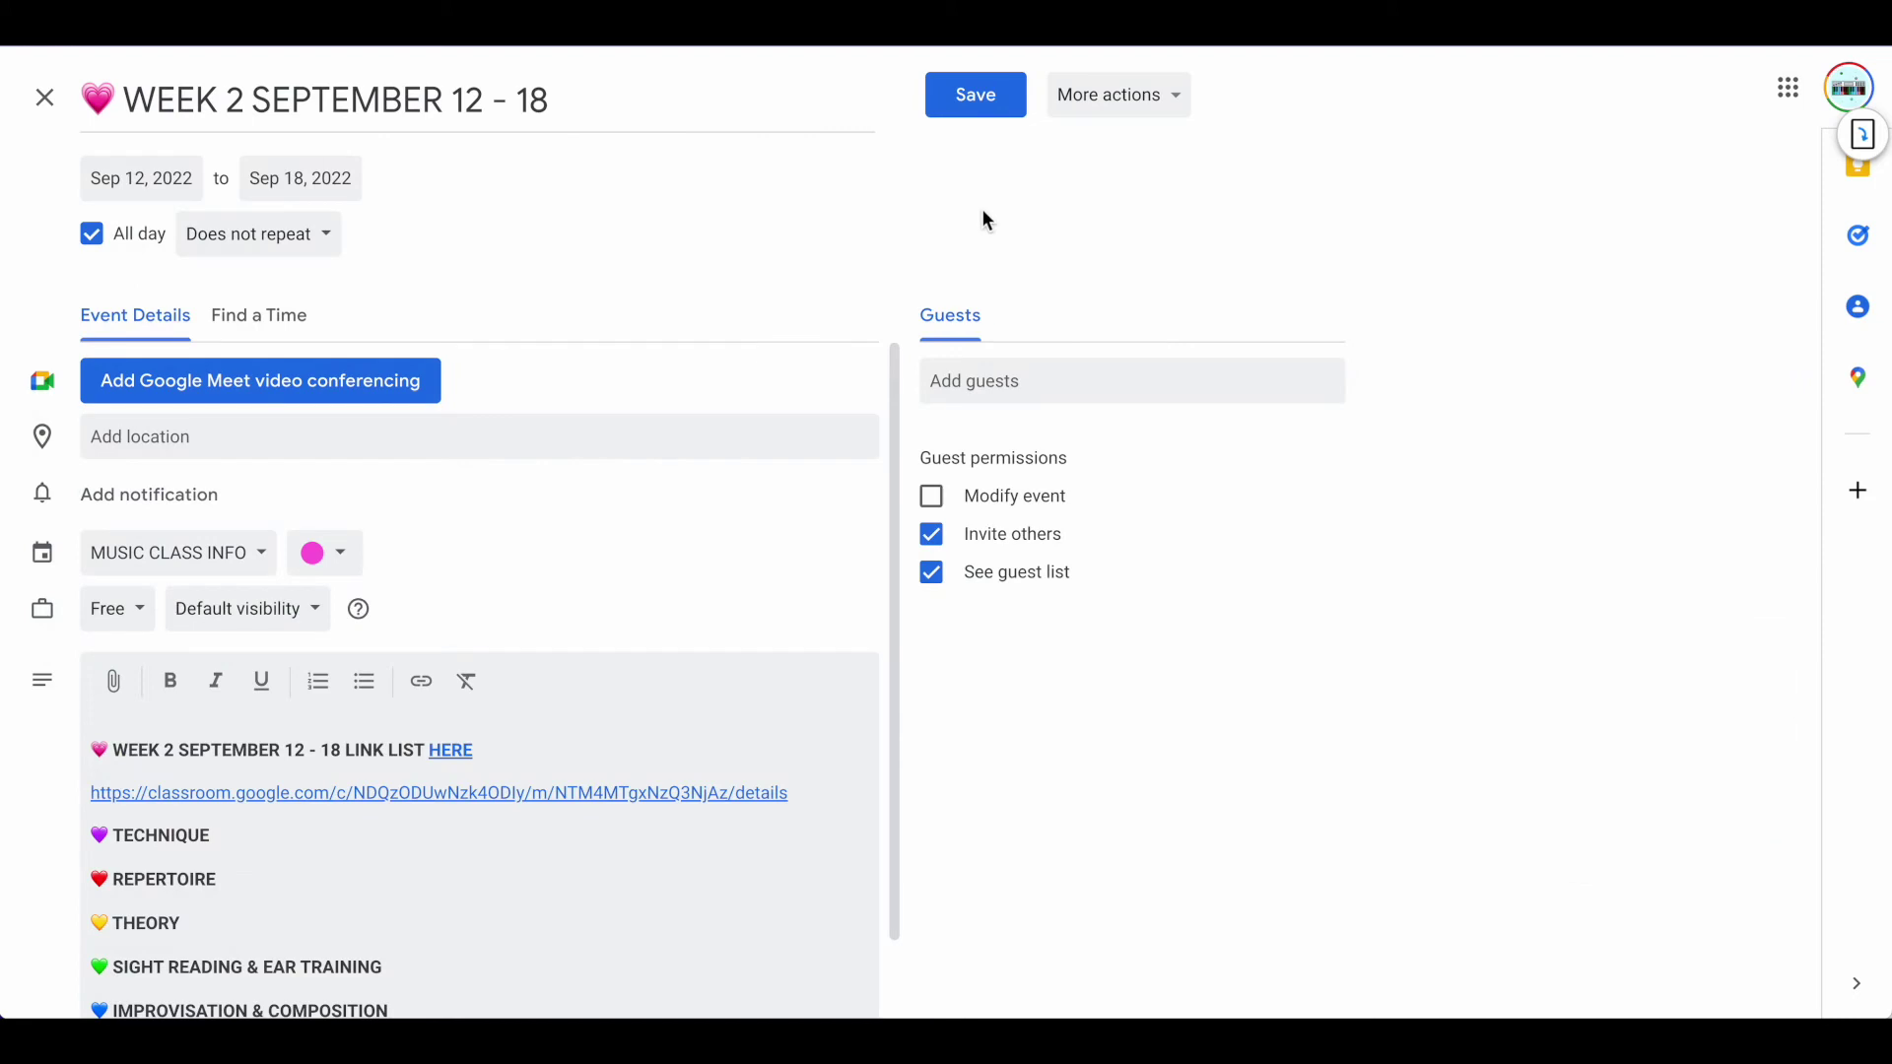
scroll(436, 787, down, 1)
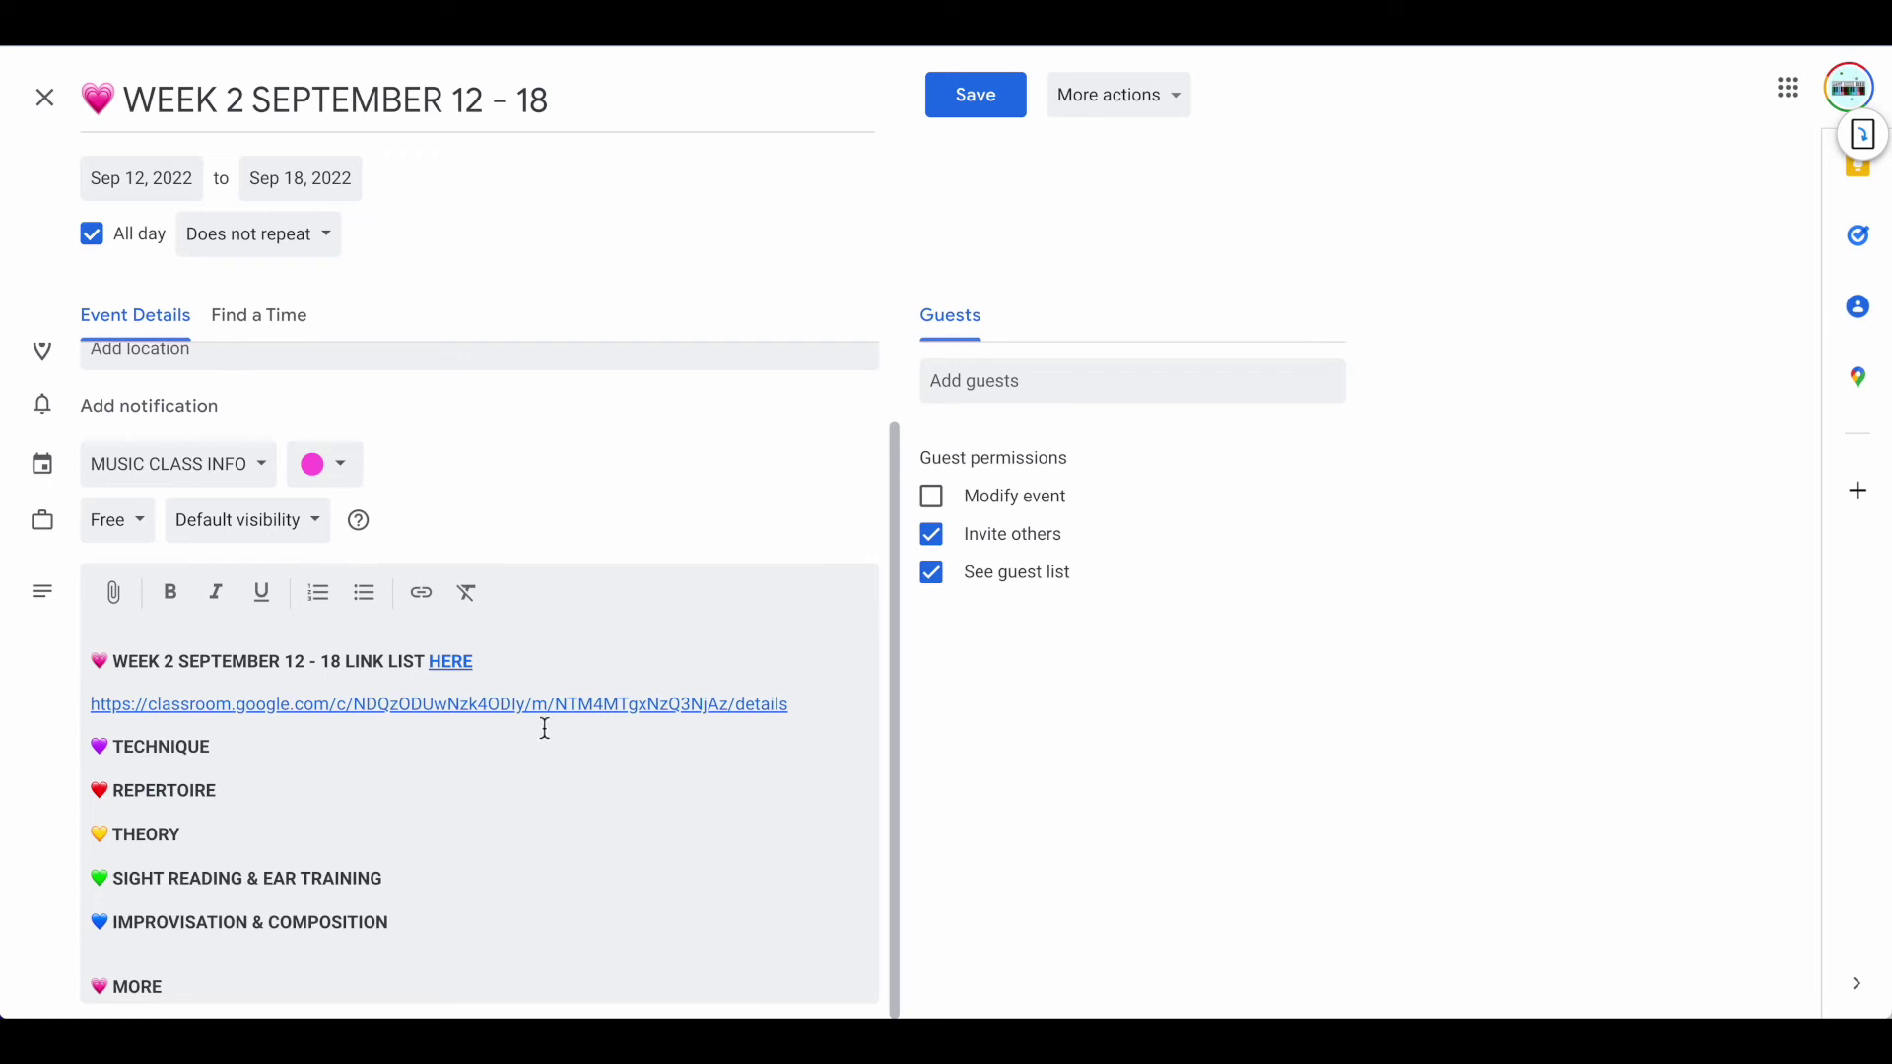
Link the event description to the pasted WEEK 2 LINK LIST doc URL, removing the extra link line
click(424, 596)
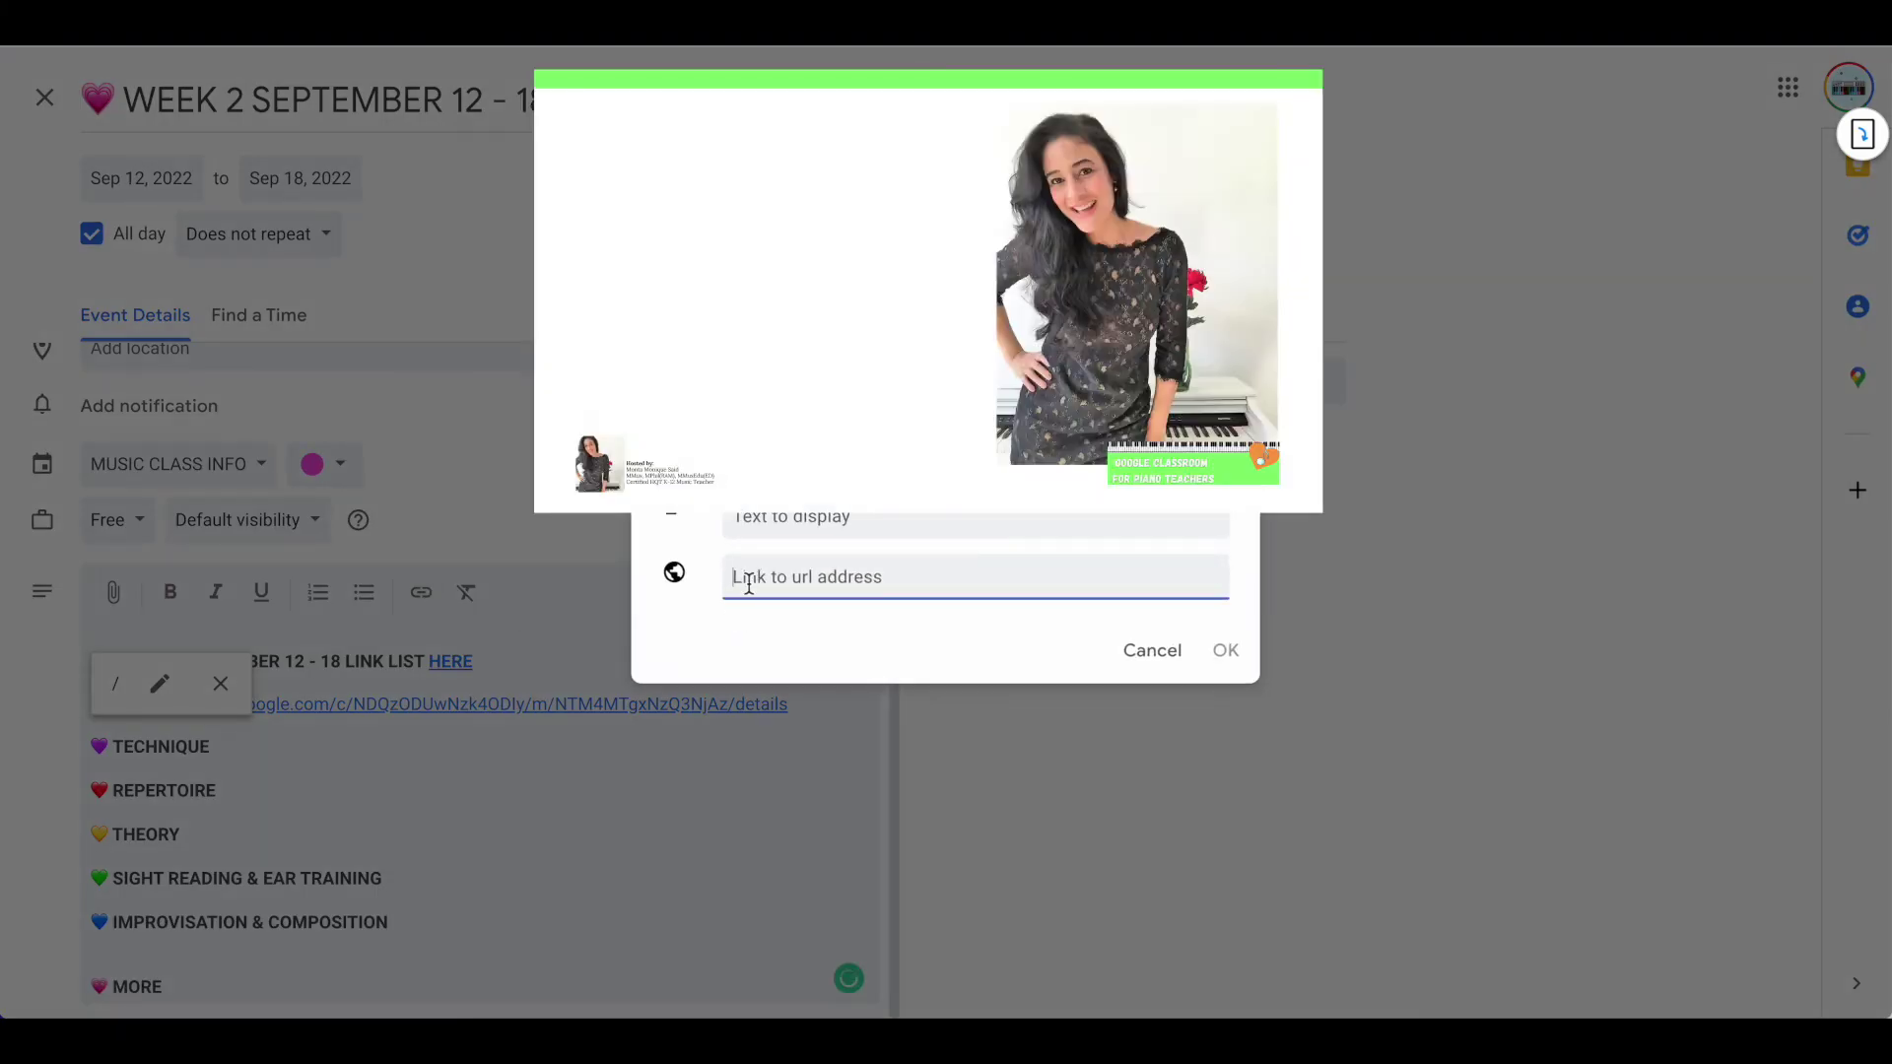
click(744, 585)
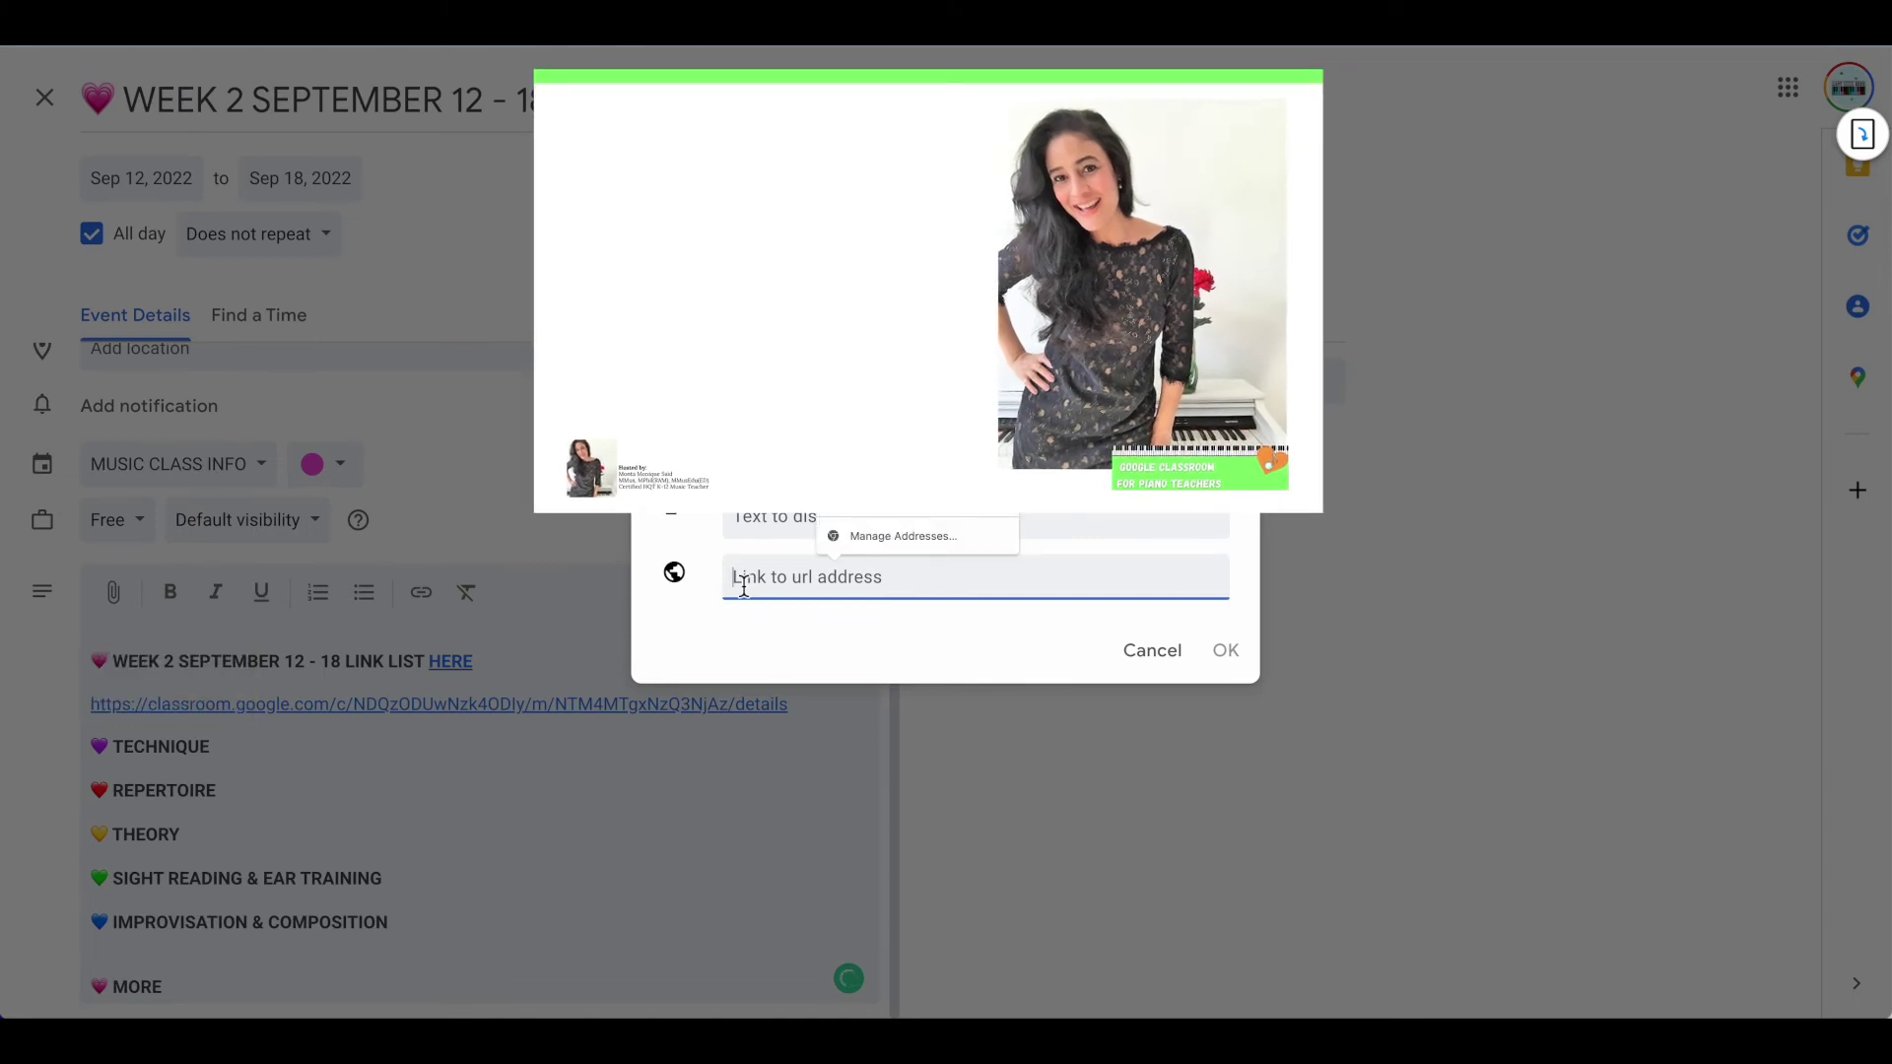
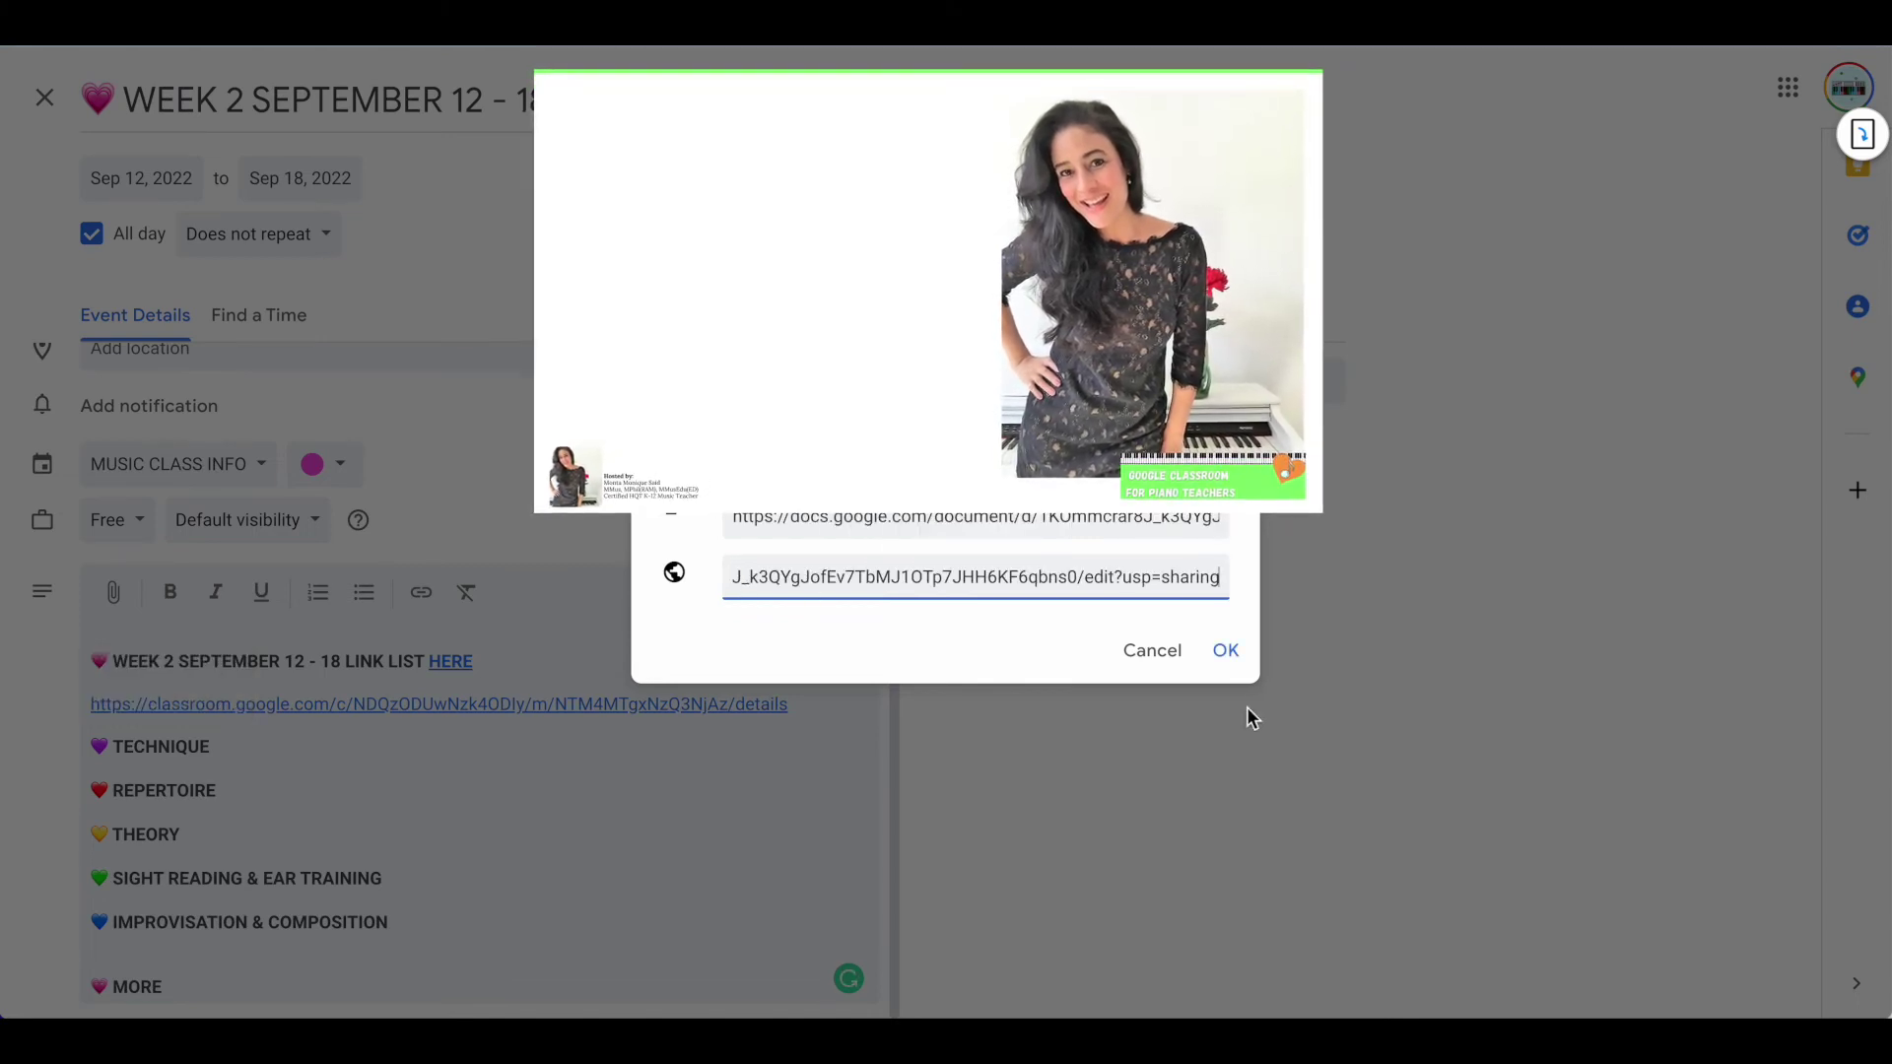
click(1227, 653)
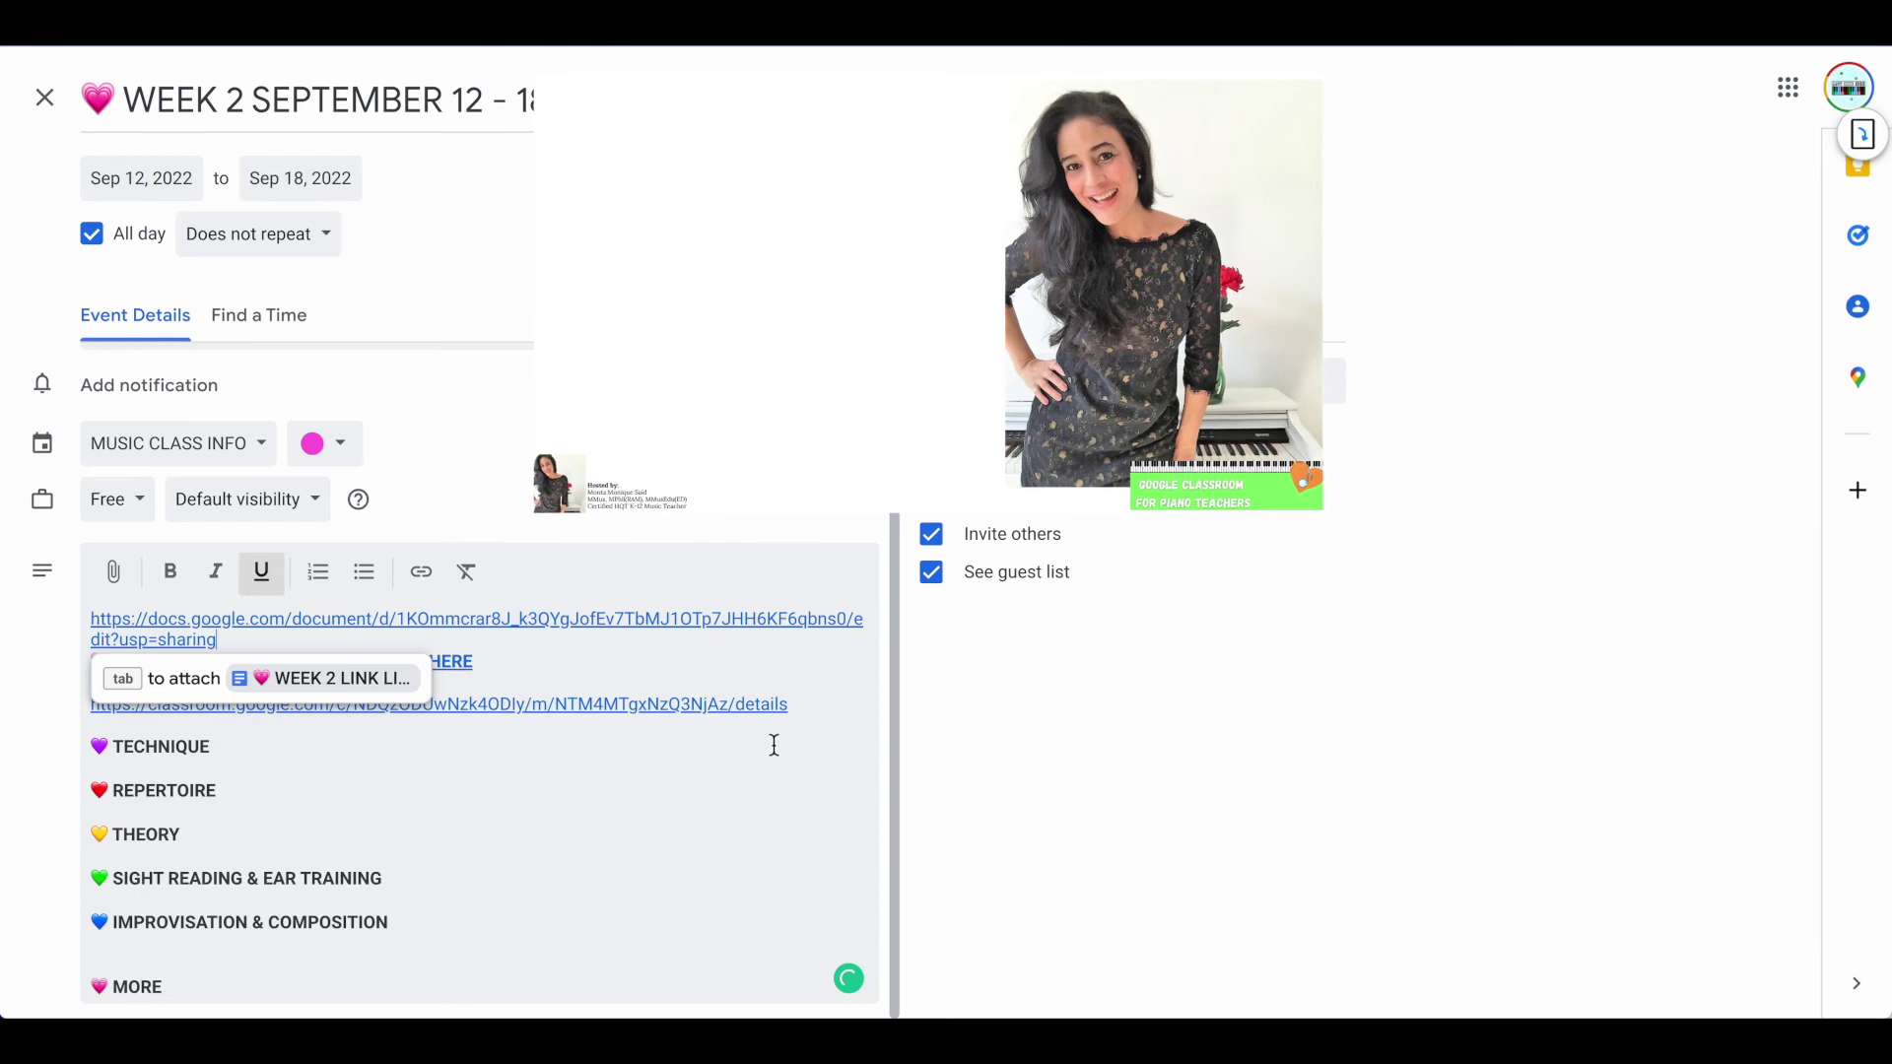
click(541, 764)
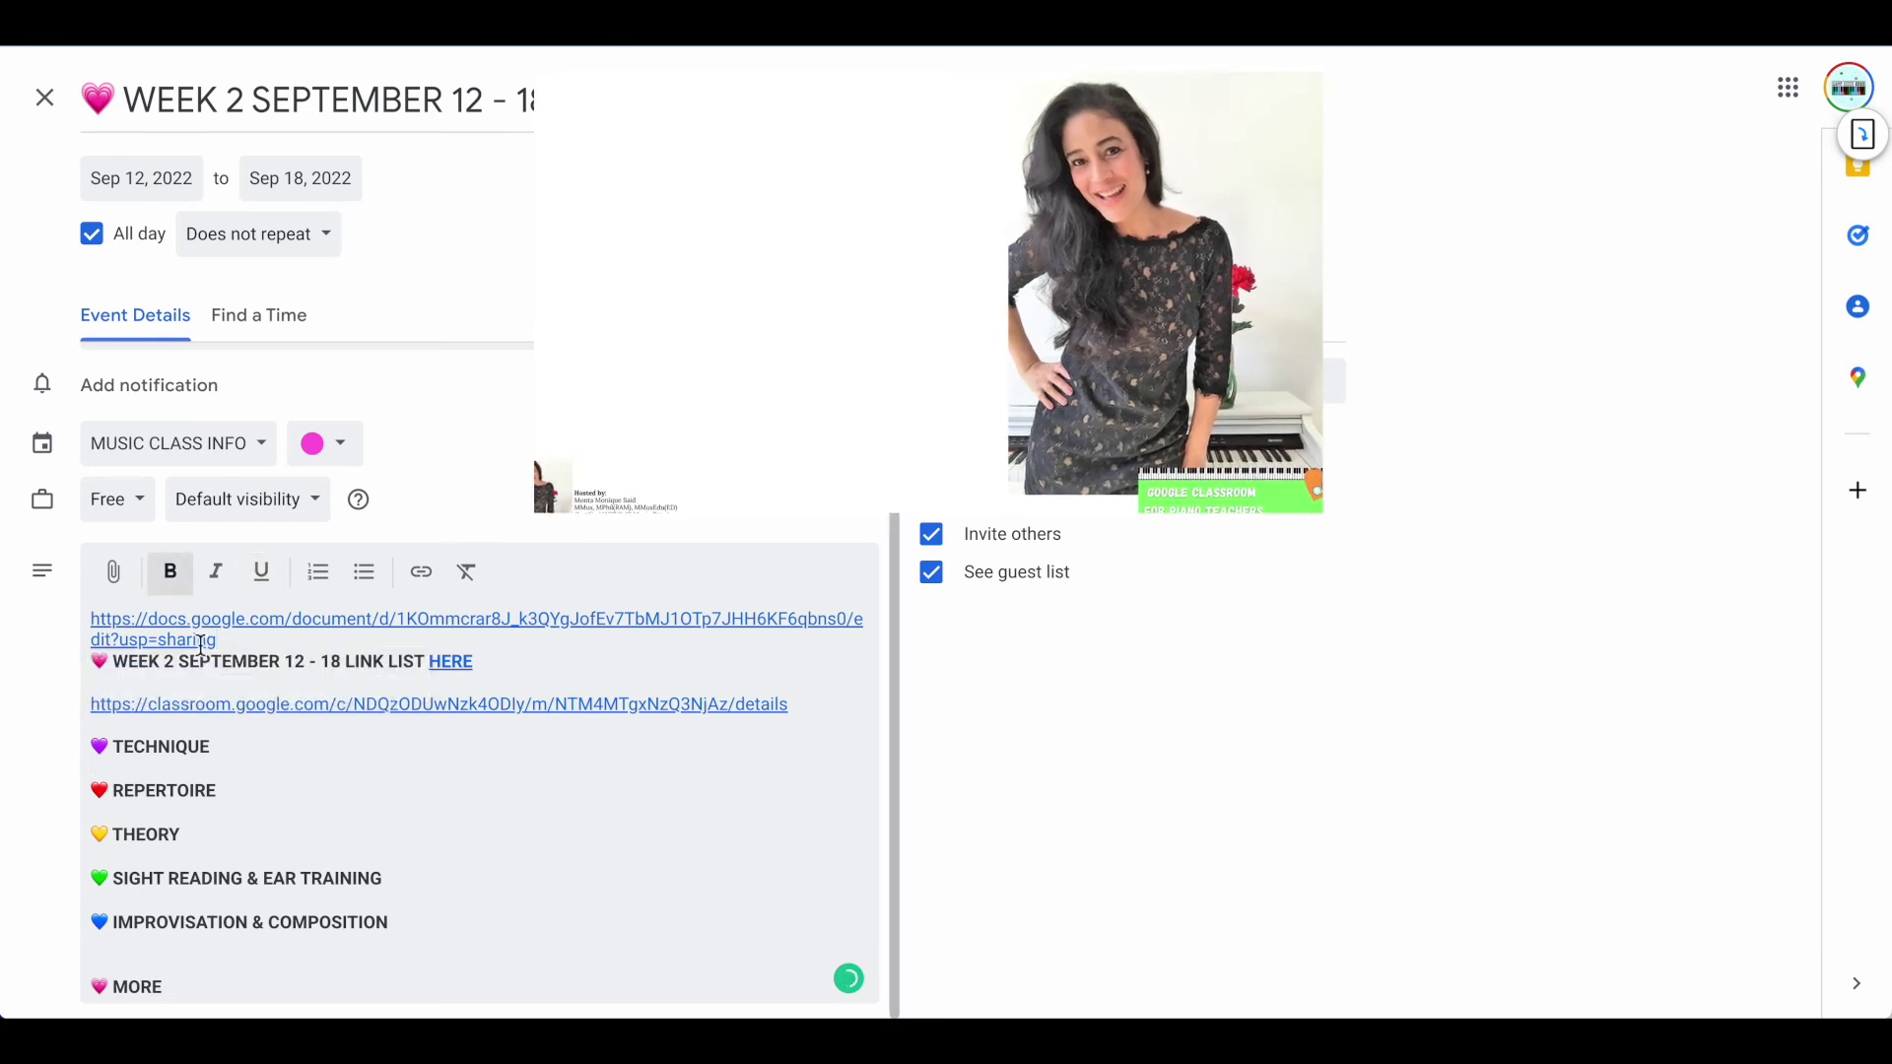
drag(218, 641, 97, 628)
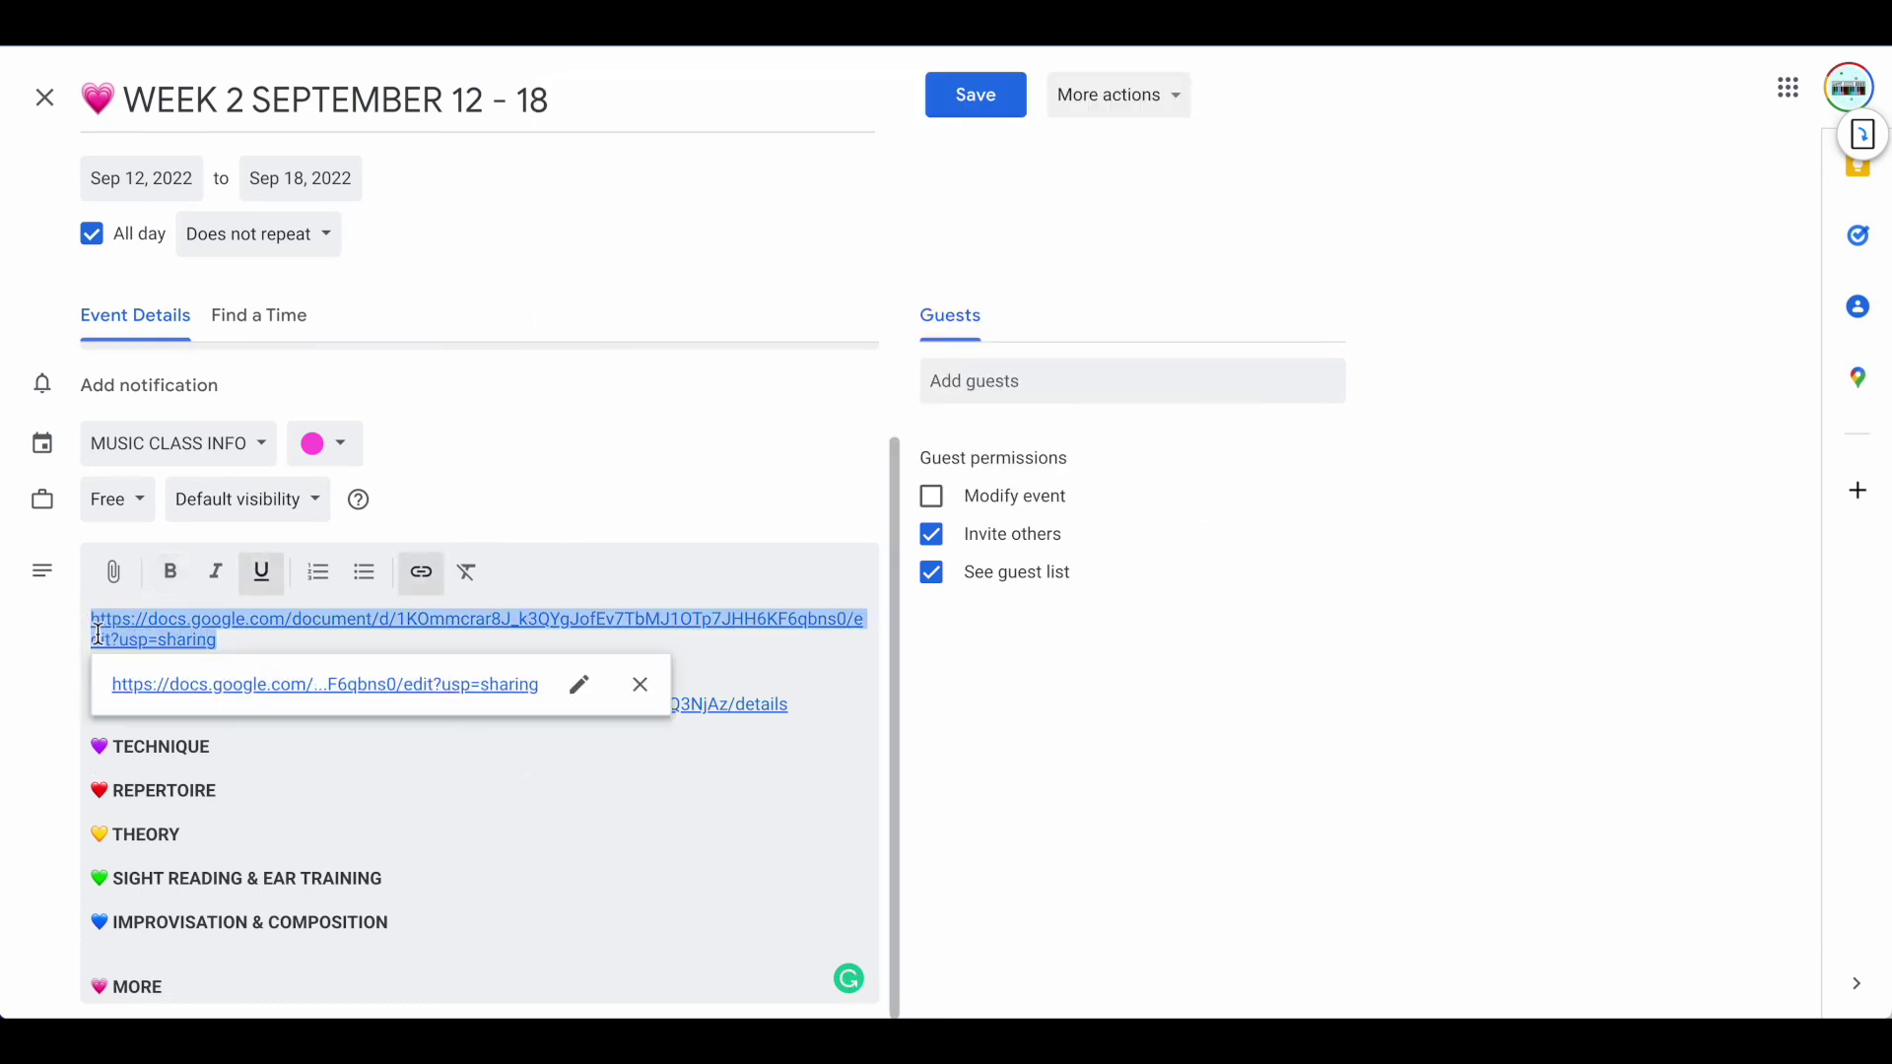
key(BackSpace)
Save the WEEK 2 event and check its details popup
click(961, 93)
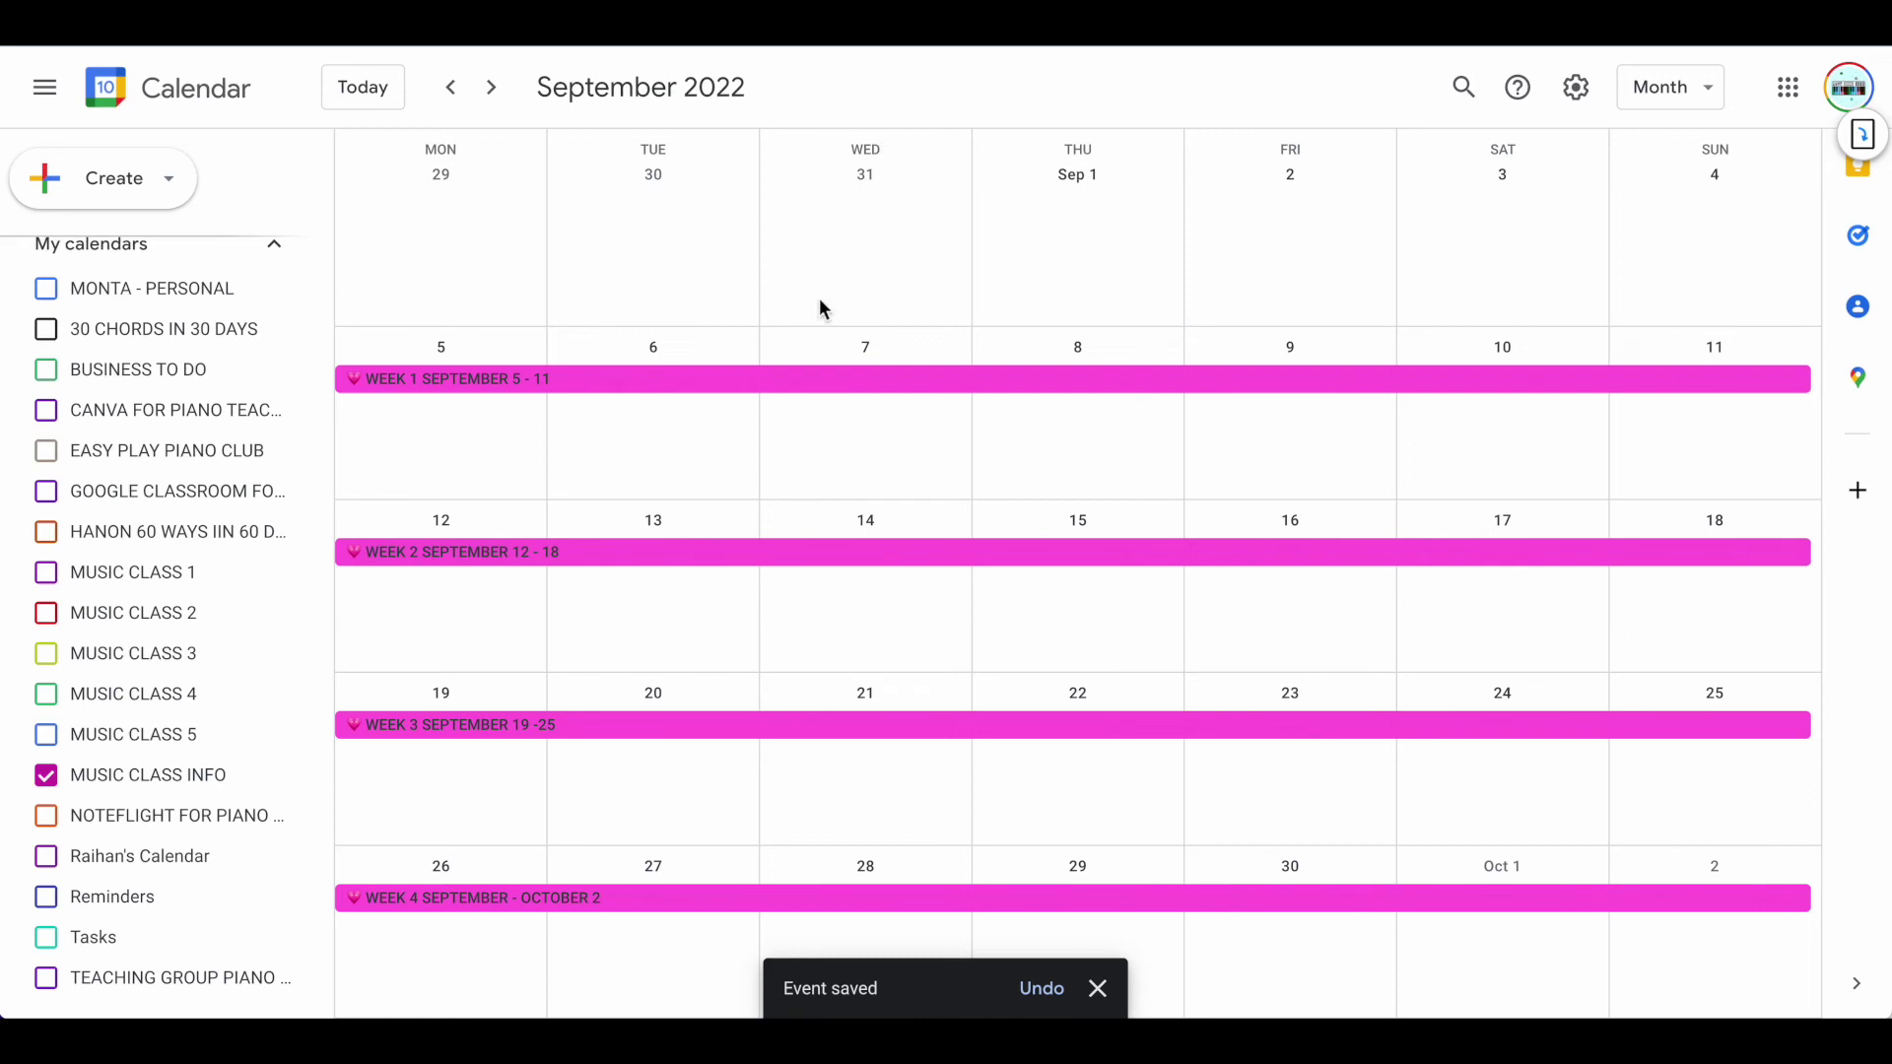
click(515, 553)
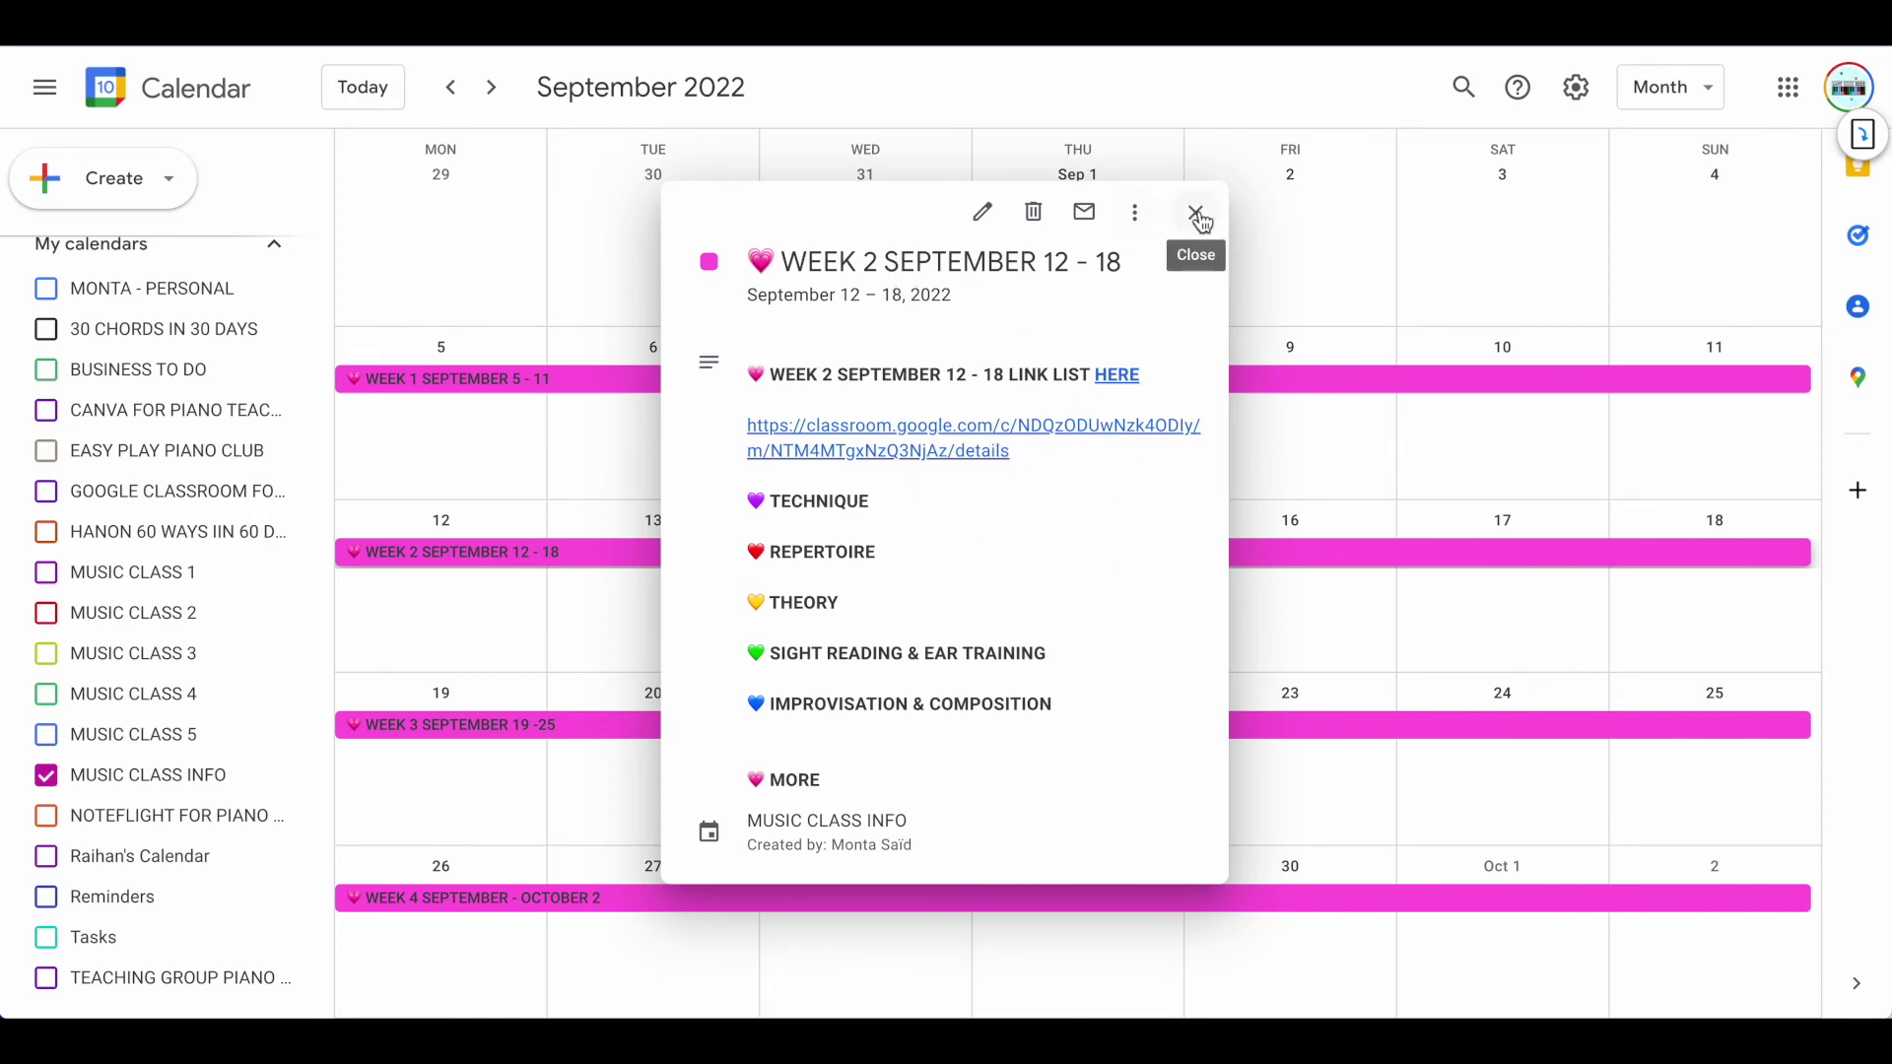
click(1195, 213)
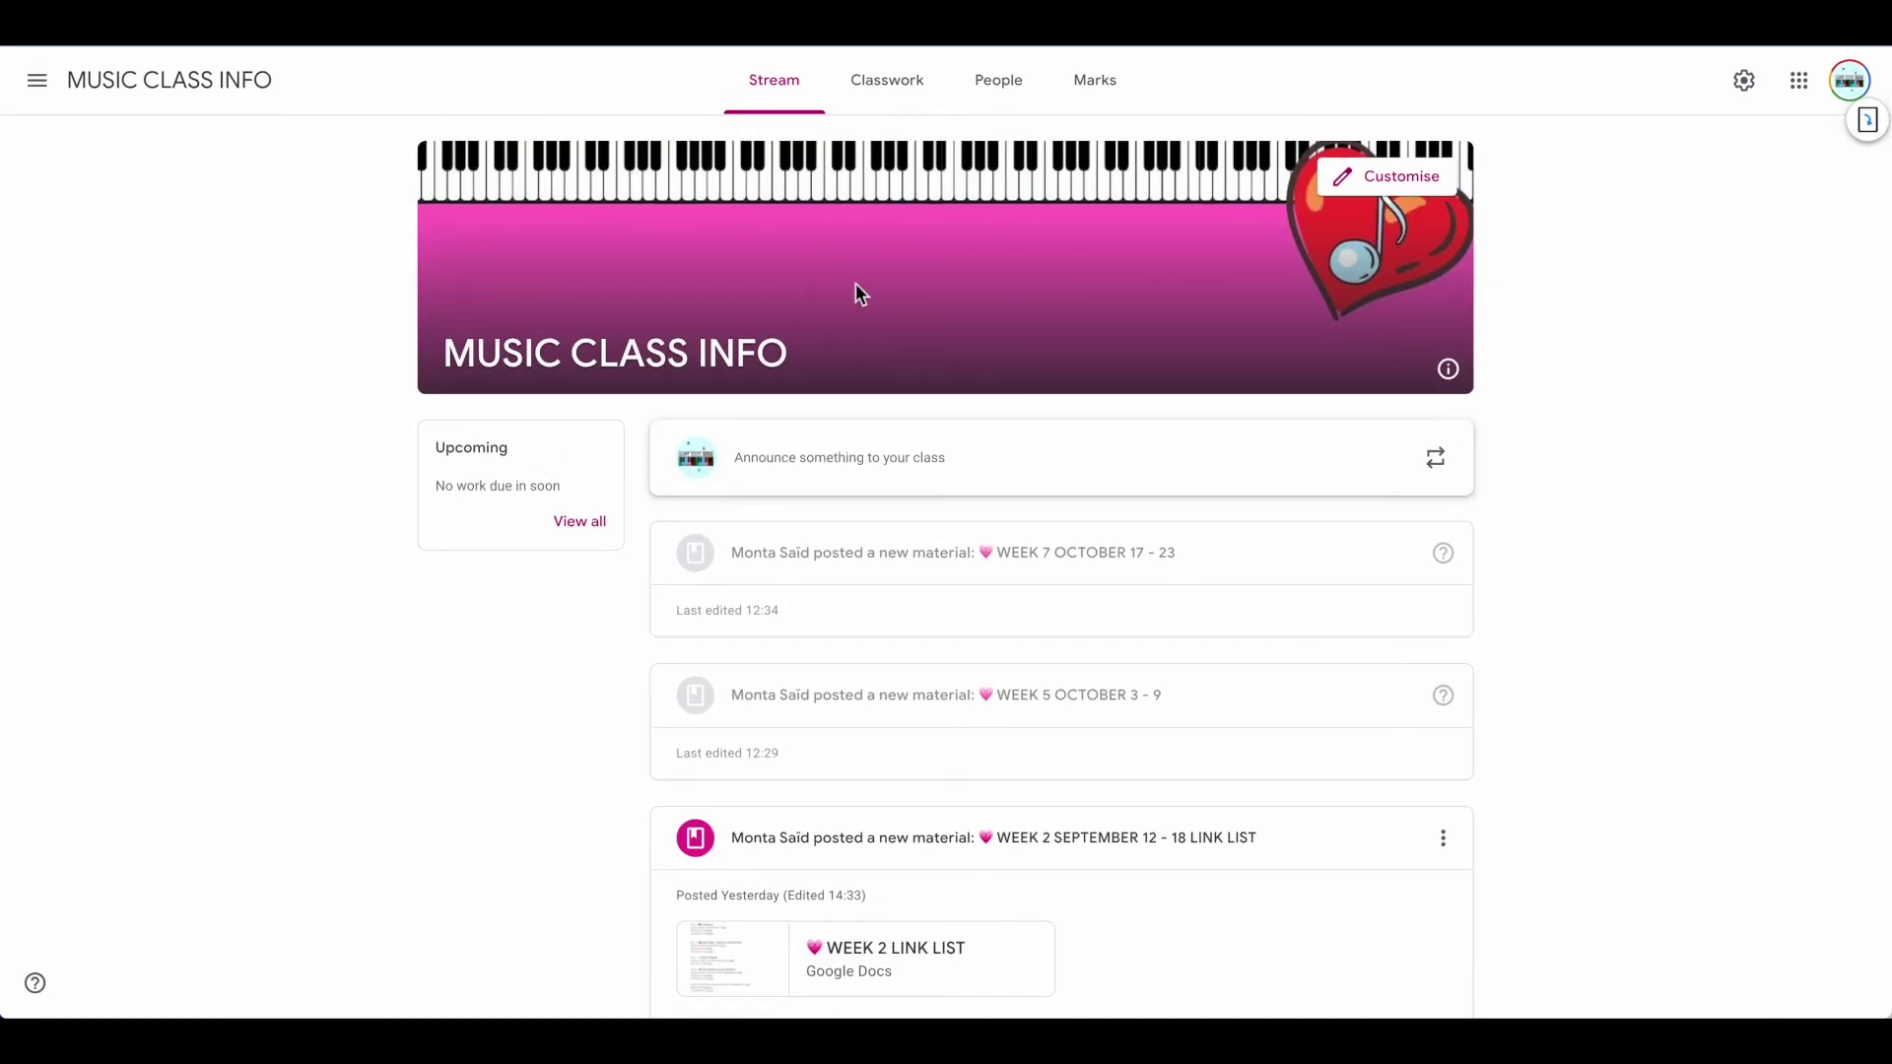
Switch to the Classwork page and find the Week 2 link list material
click(895, 91)
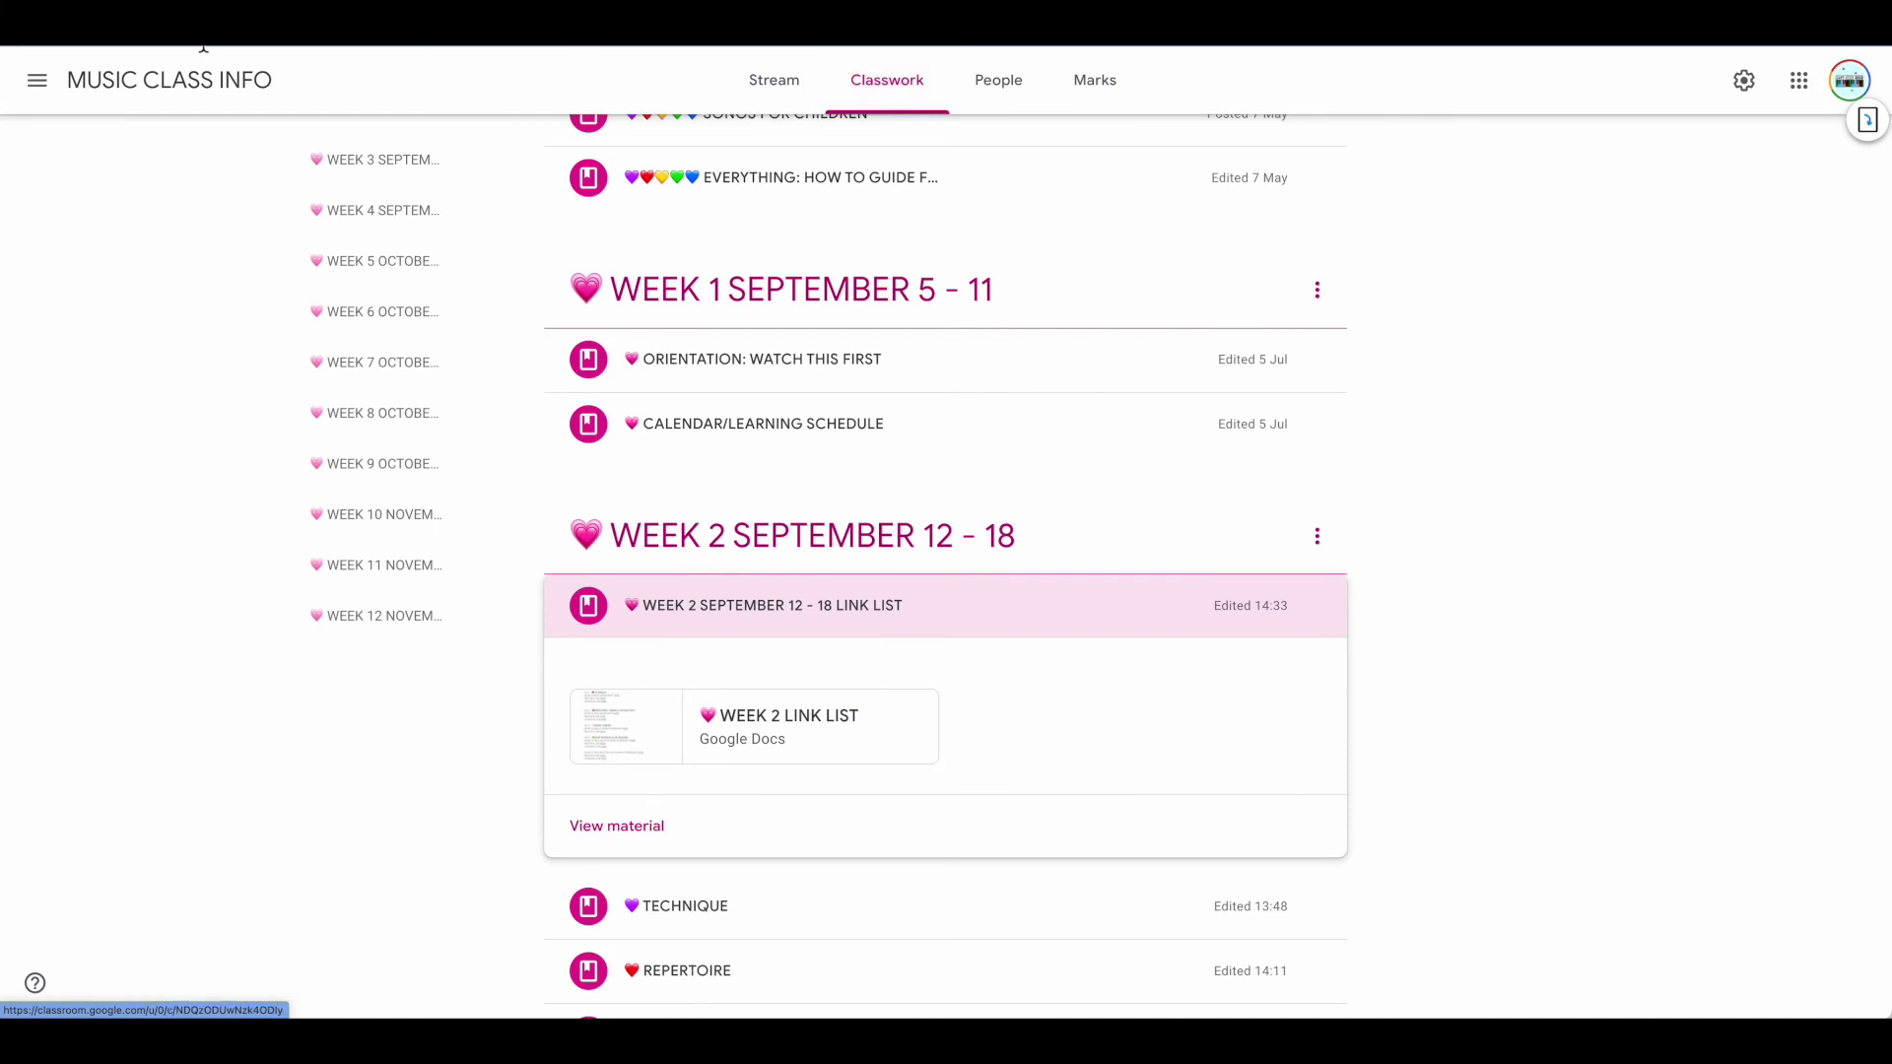
scroll(815, 291, up, 3)
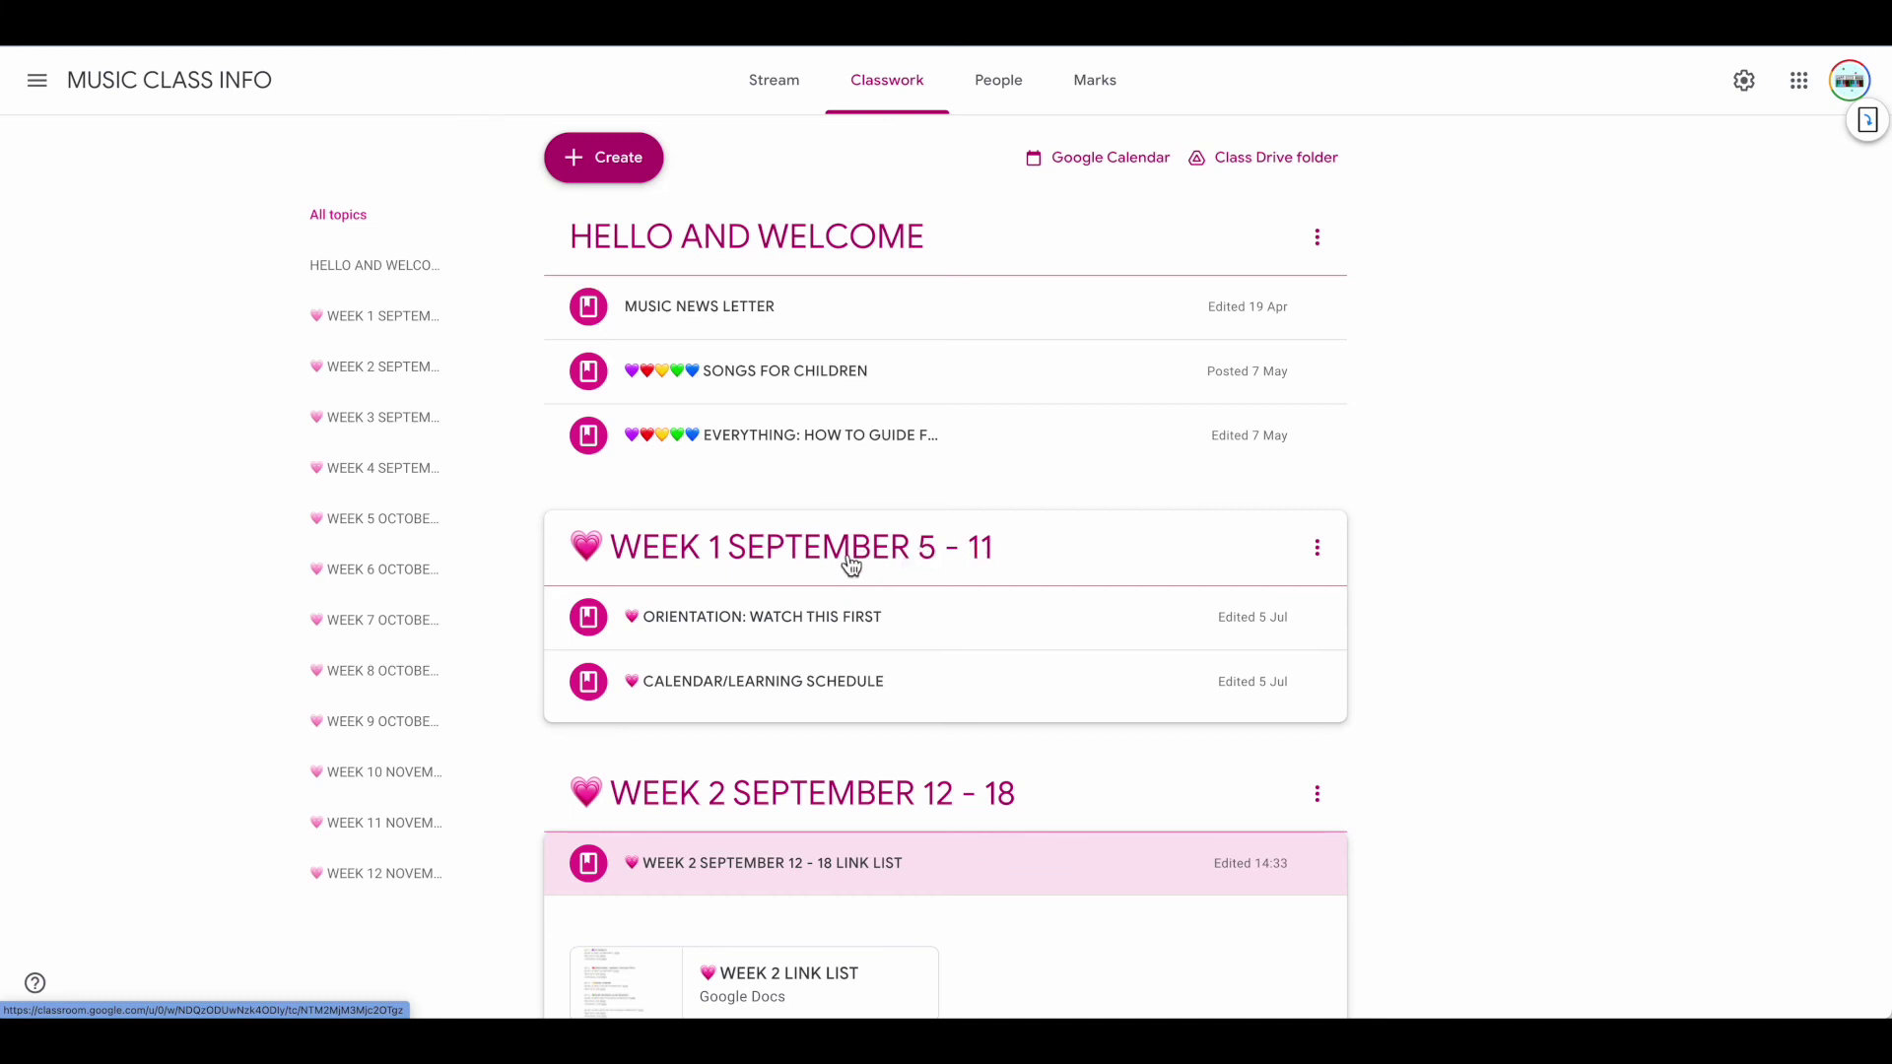
scroll(851, 564, down, 5)
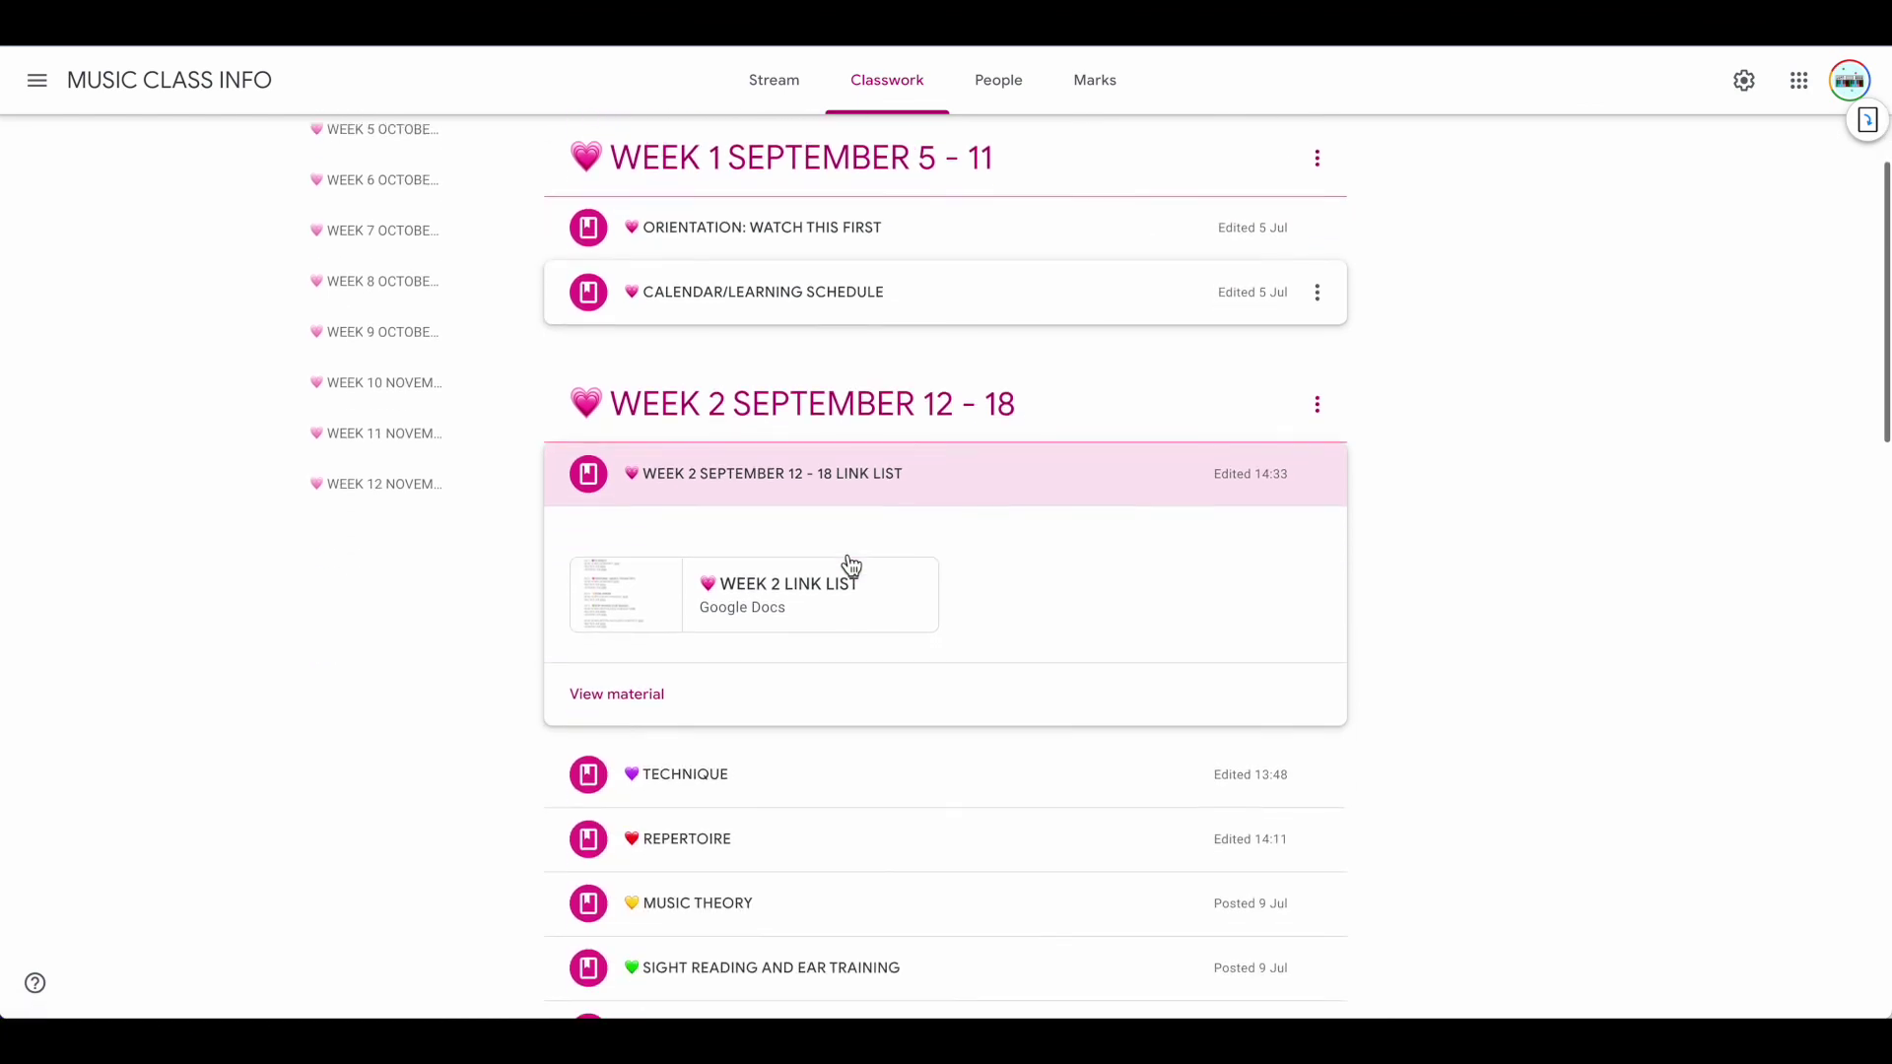
scroll(782, 476, up, 5)
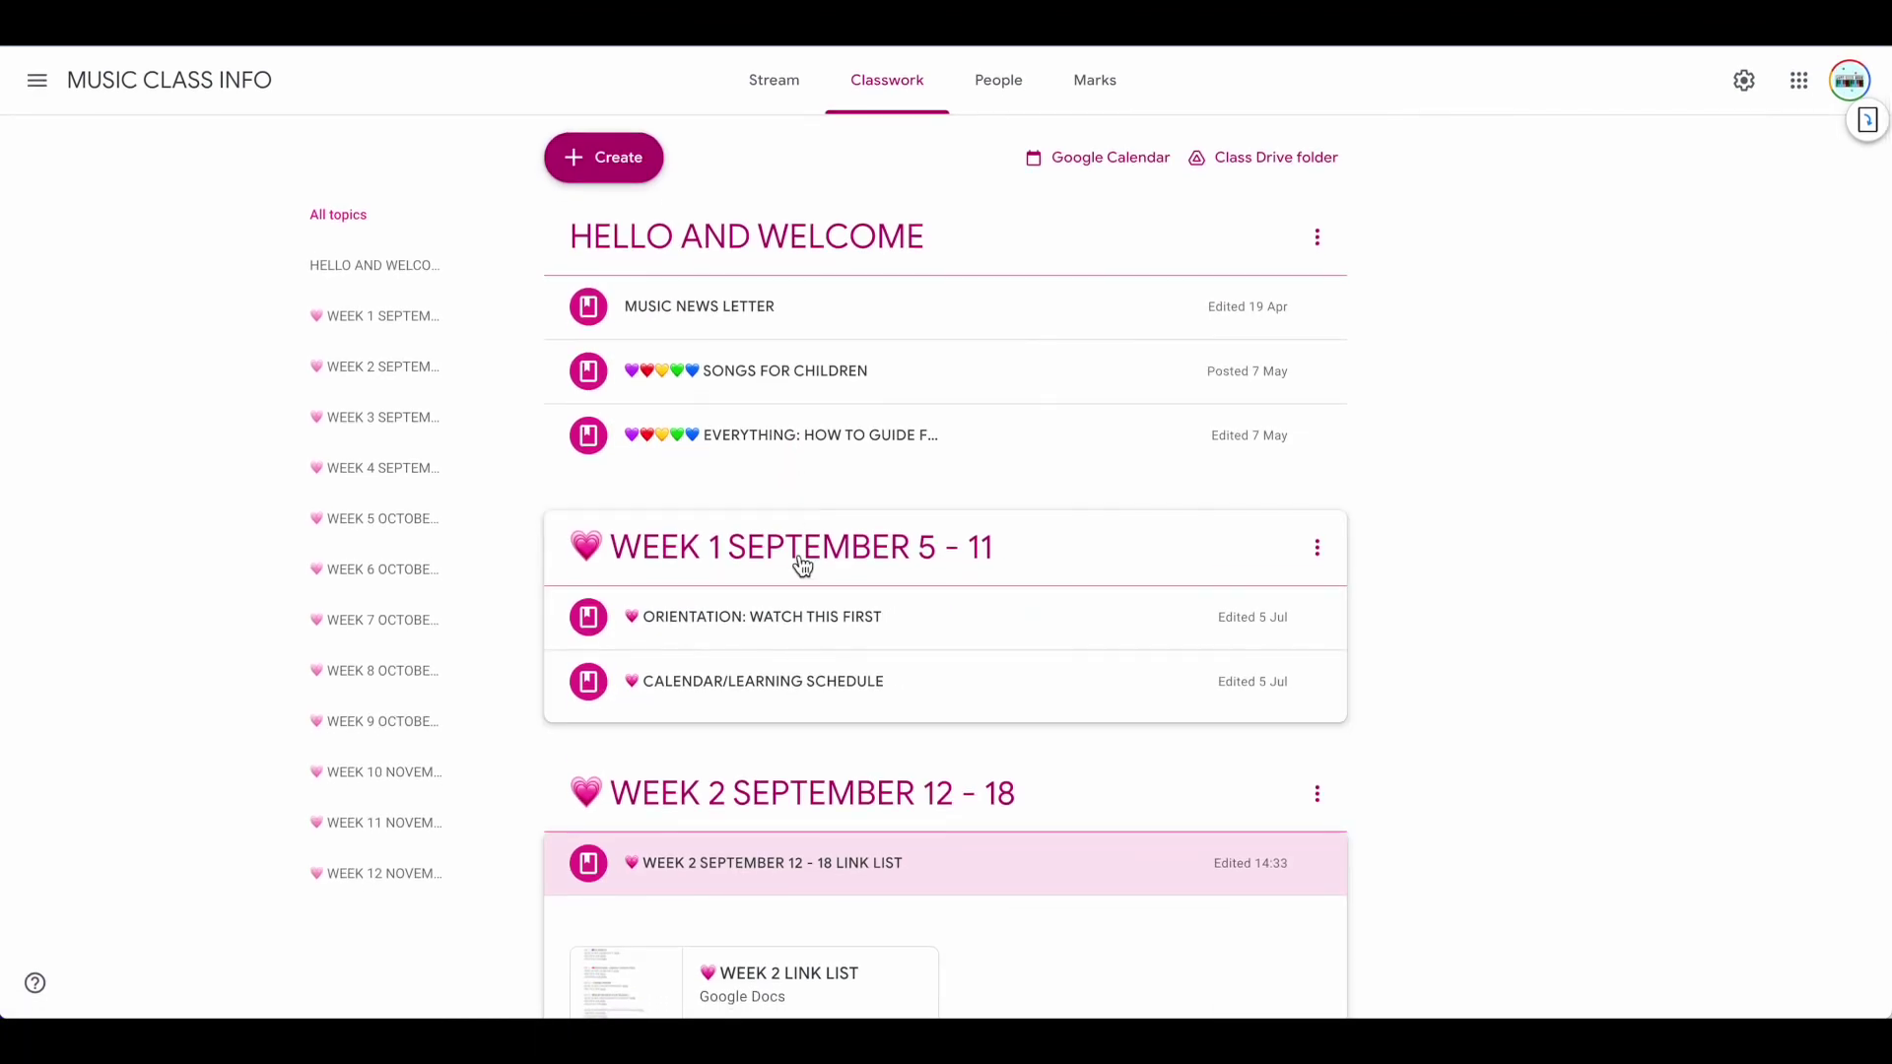
scroll(804, 561, down, 4)
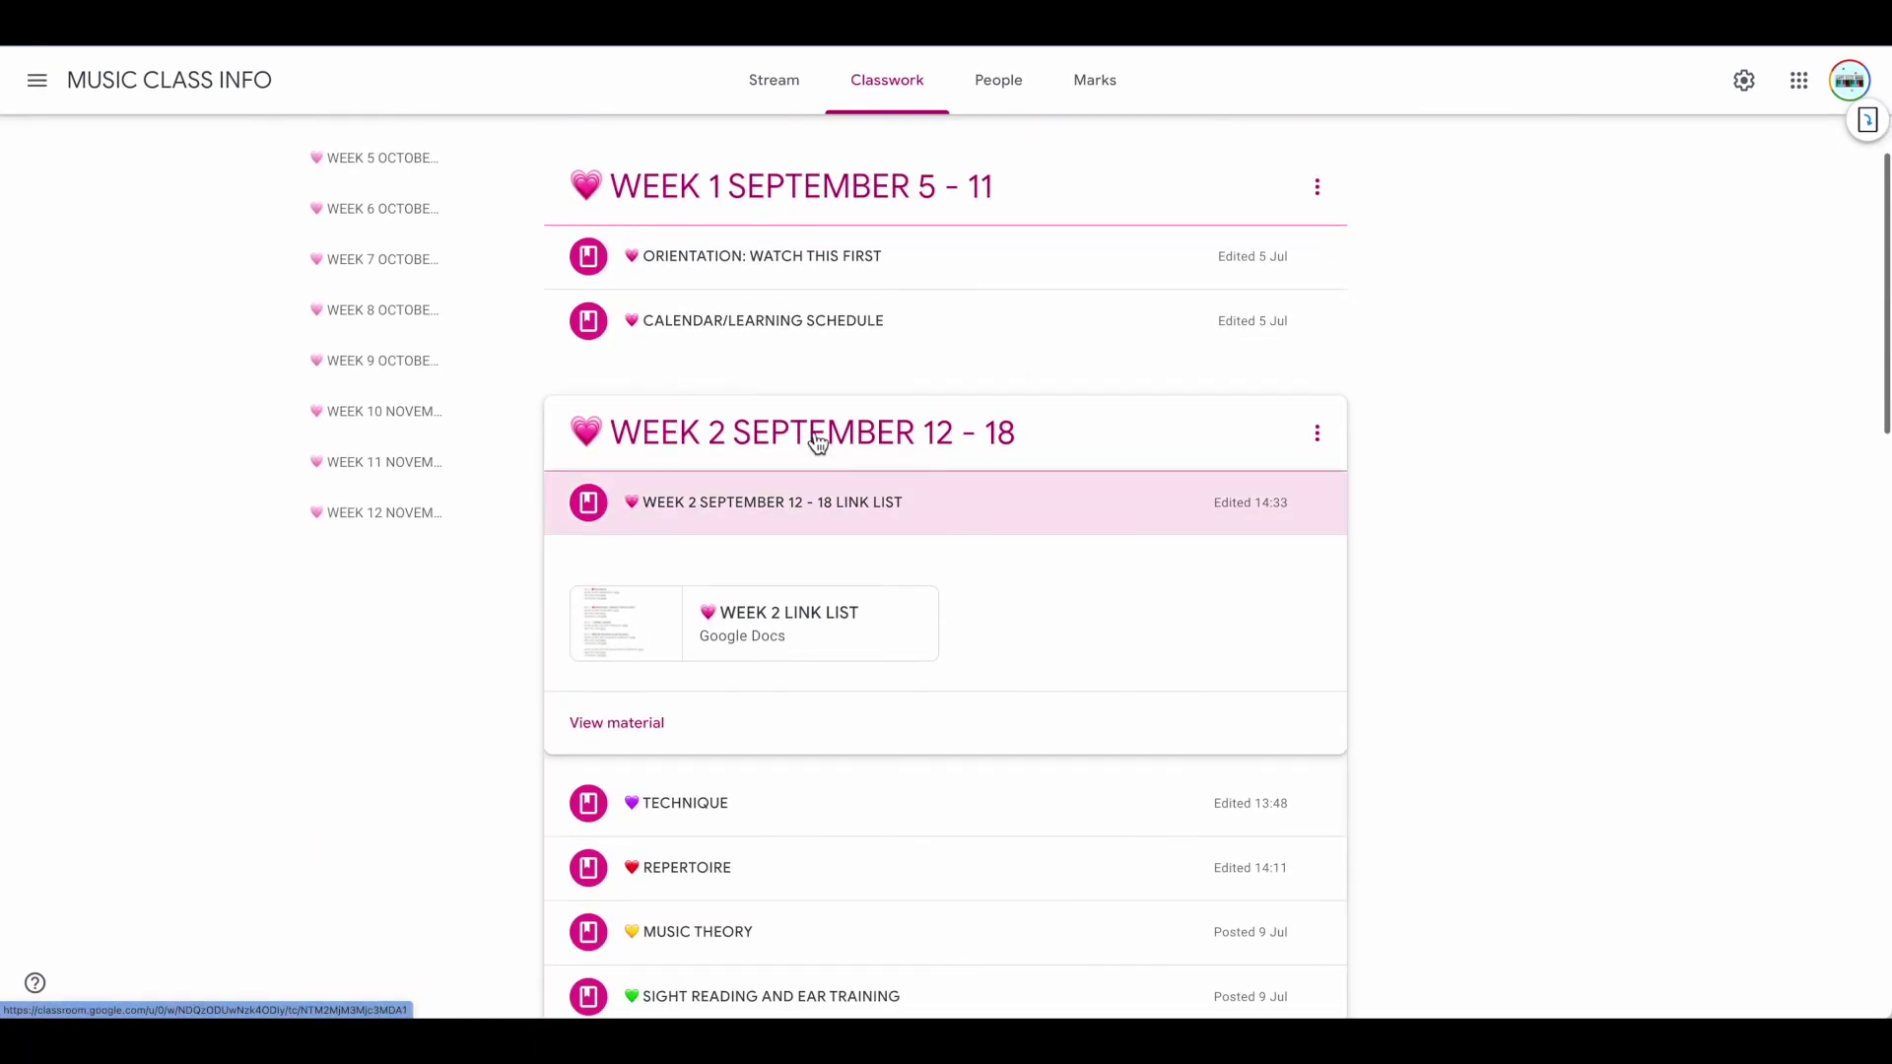
Open the attached WEEK 2 LINK LIST doc to review it, then close its tab
click(819, 619)
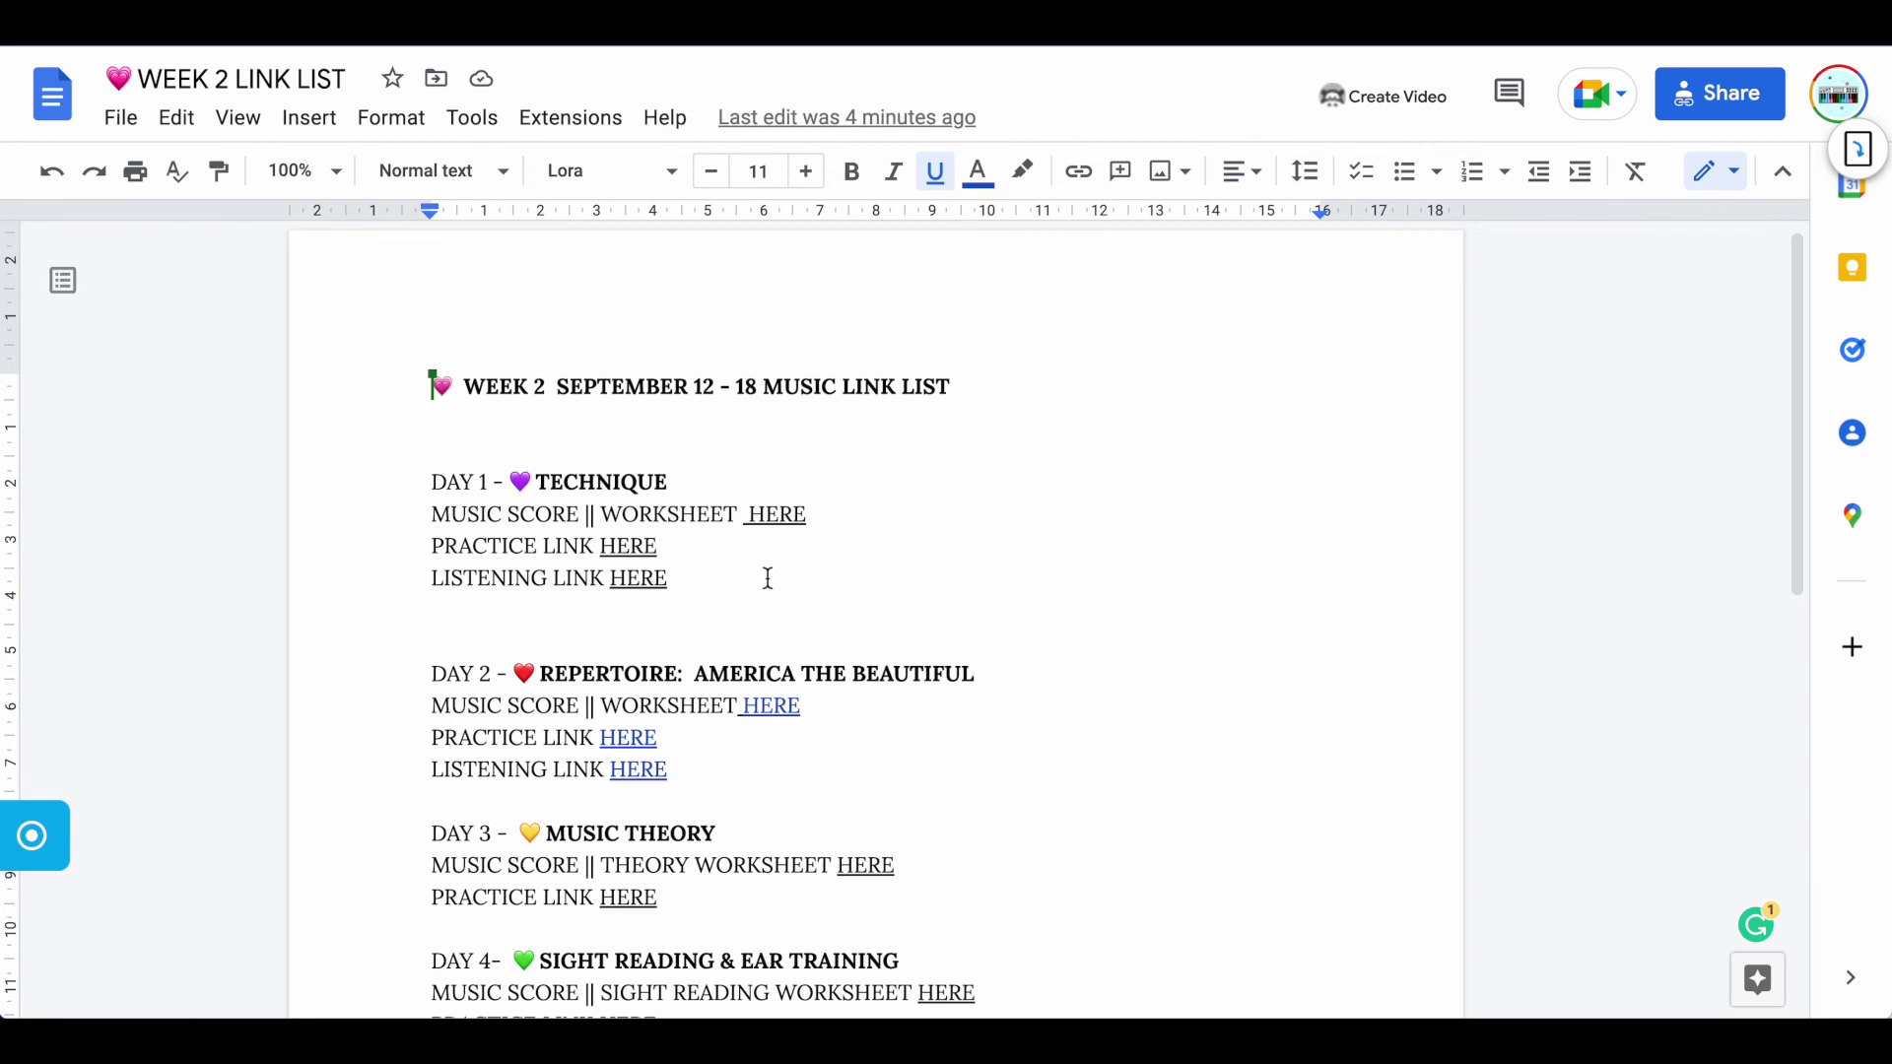
scroll(766, 578, down, 1)
scroll(764, 578, up, 1)
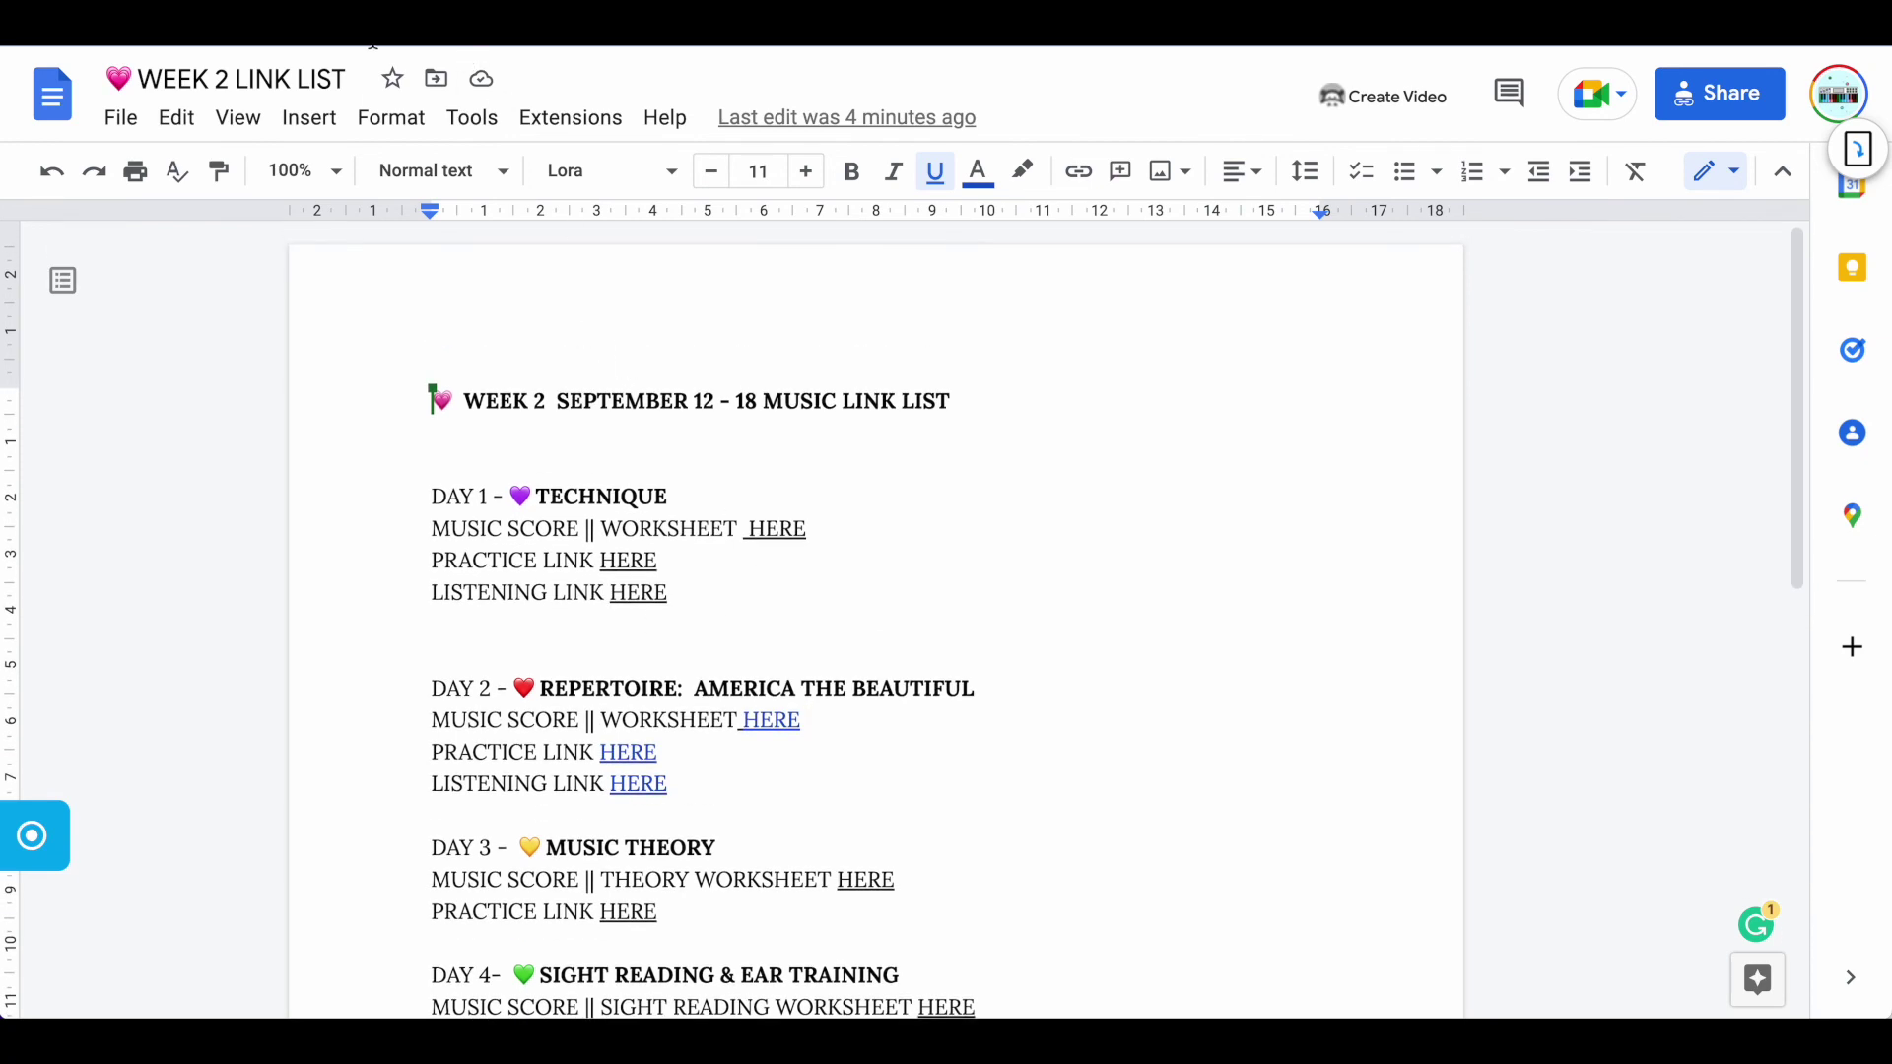
key(ctrl+w)
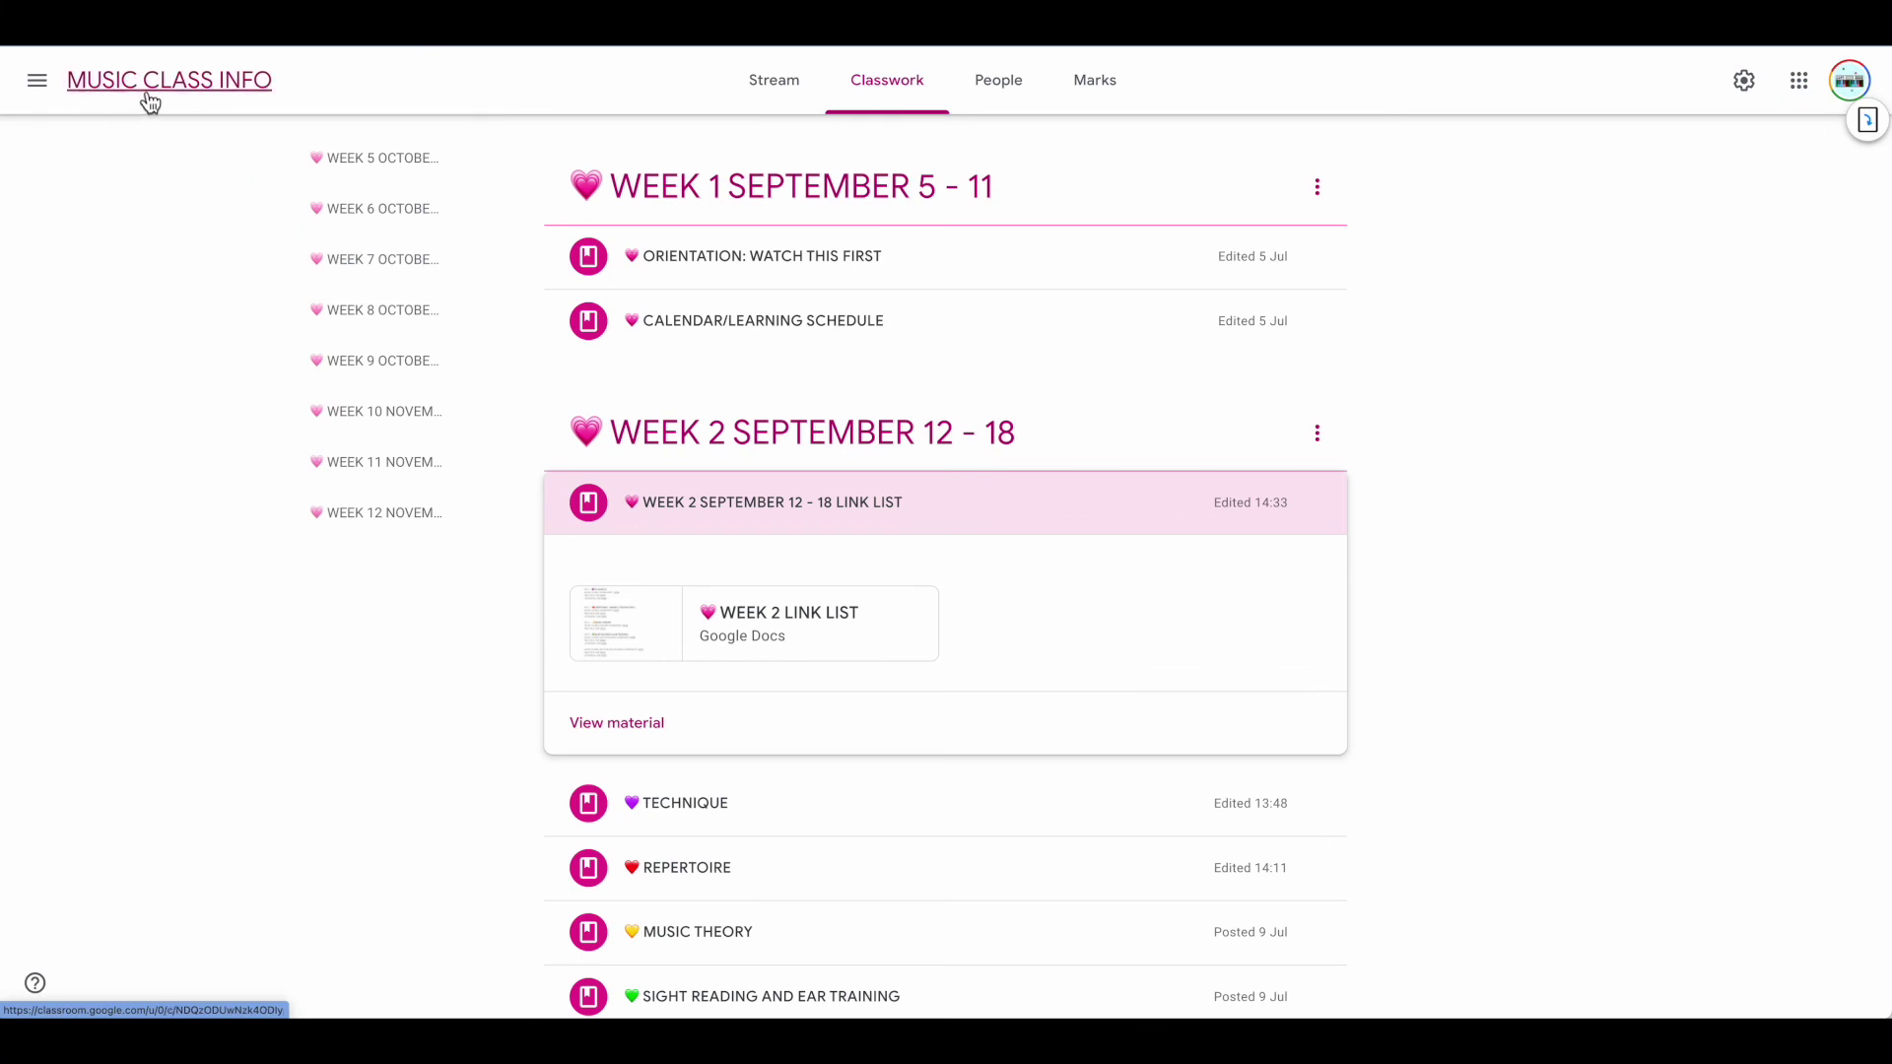
click(37, 83)
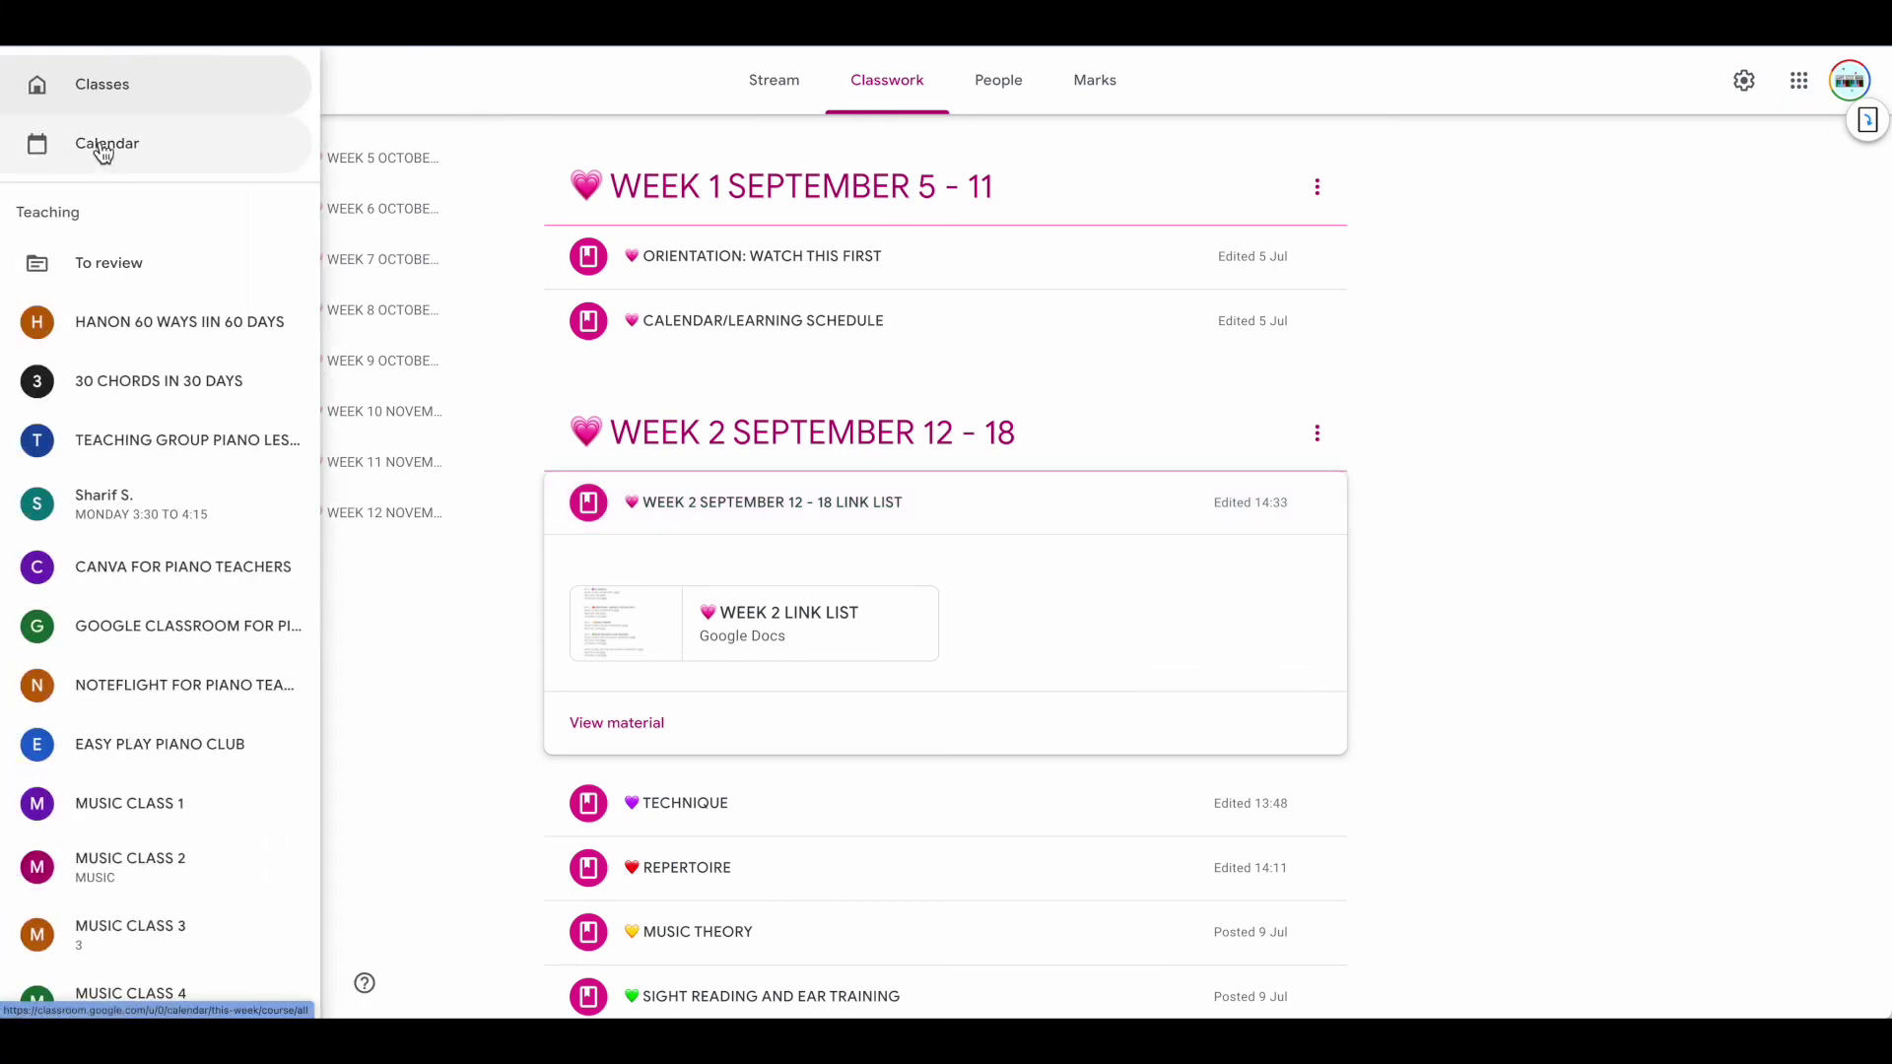
click(124, 91)
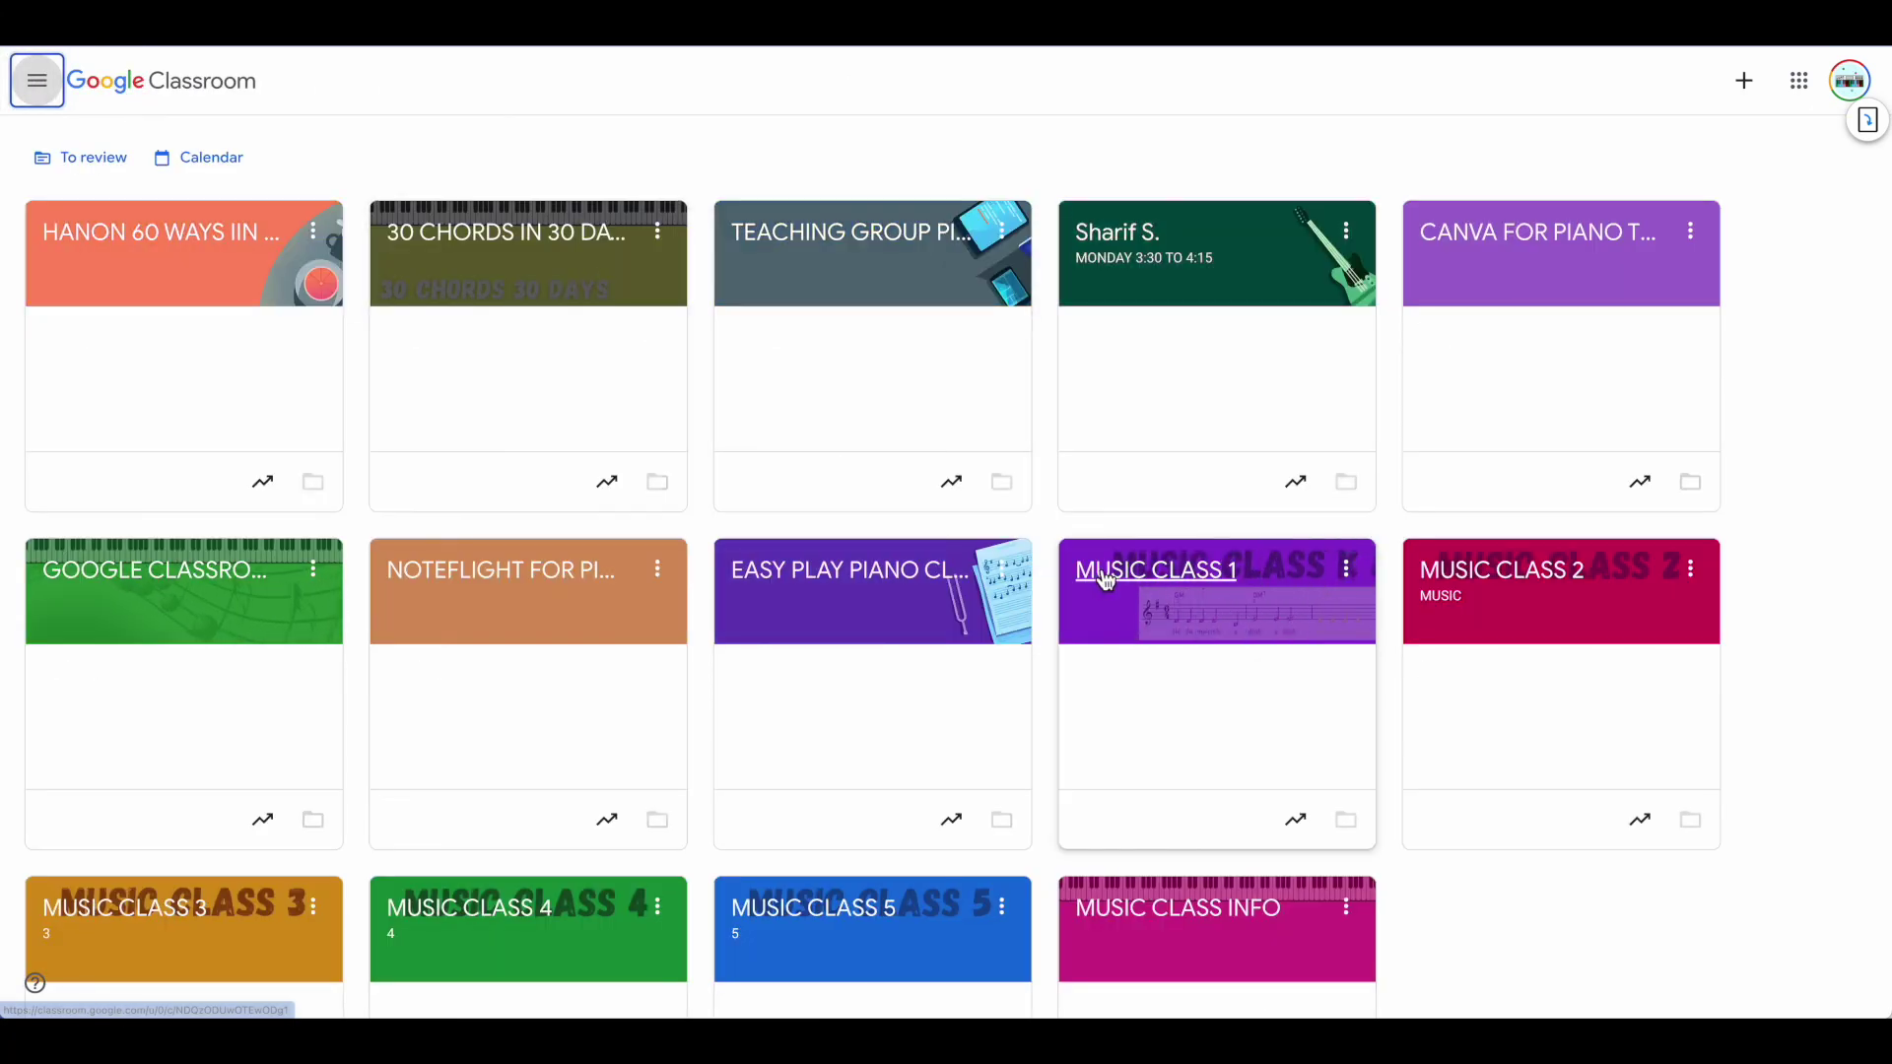
scroll(1105, 582, down, 2)
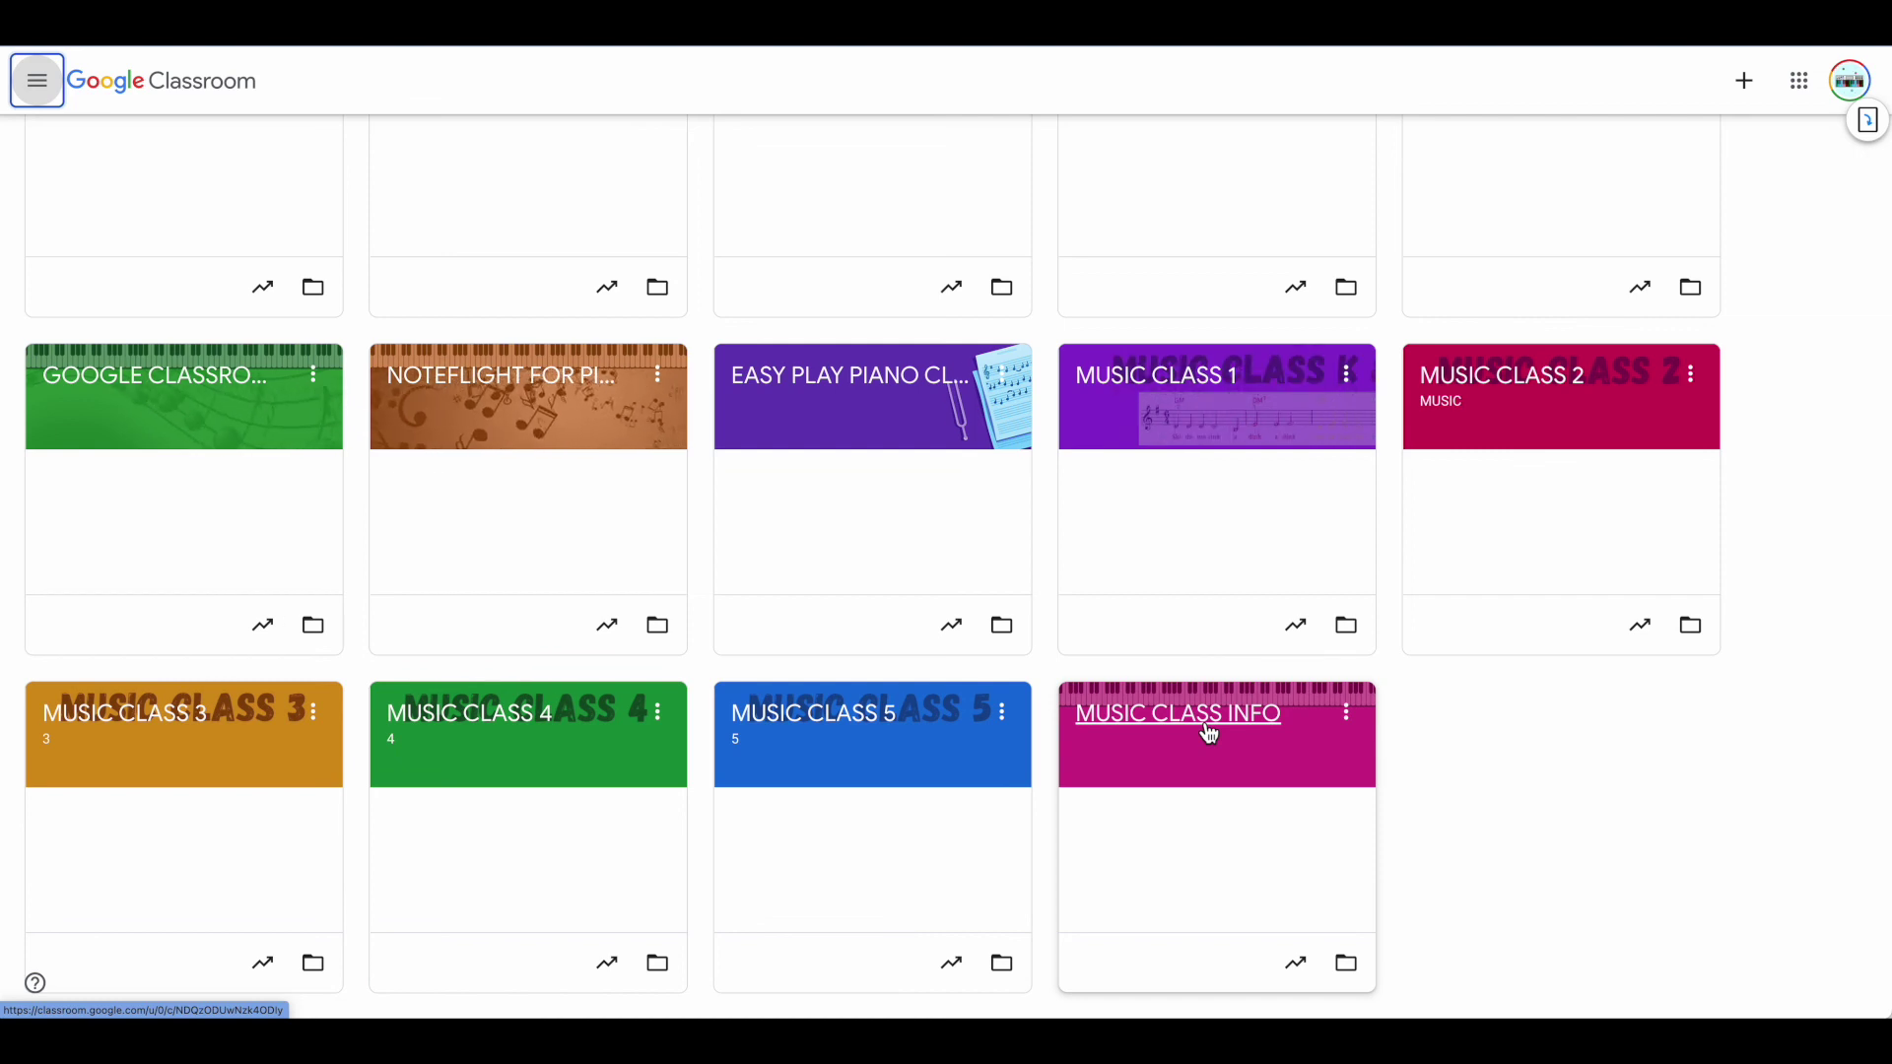
click(1209, 734)
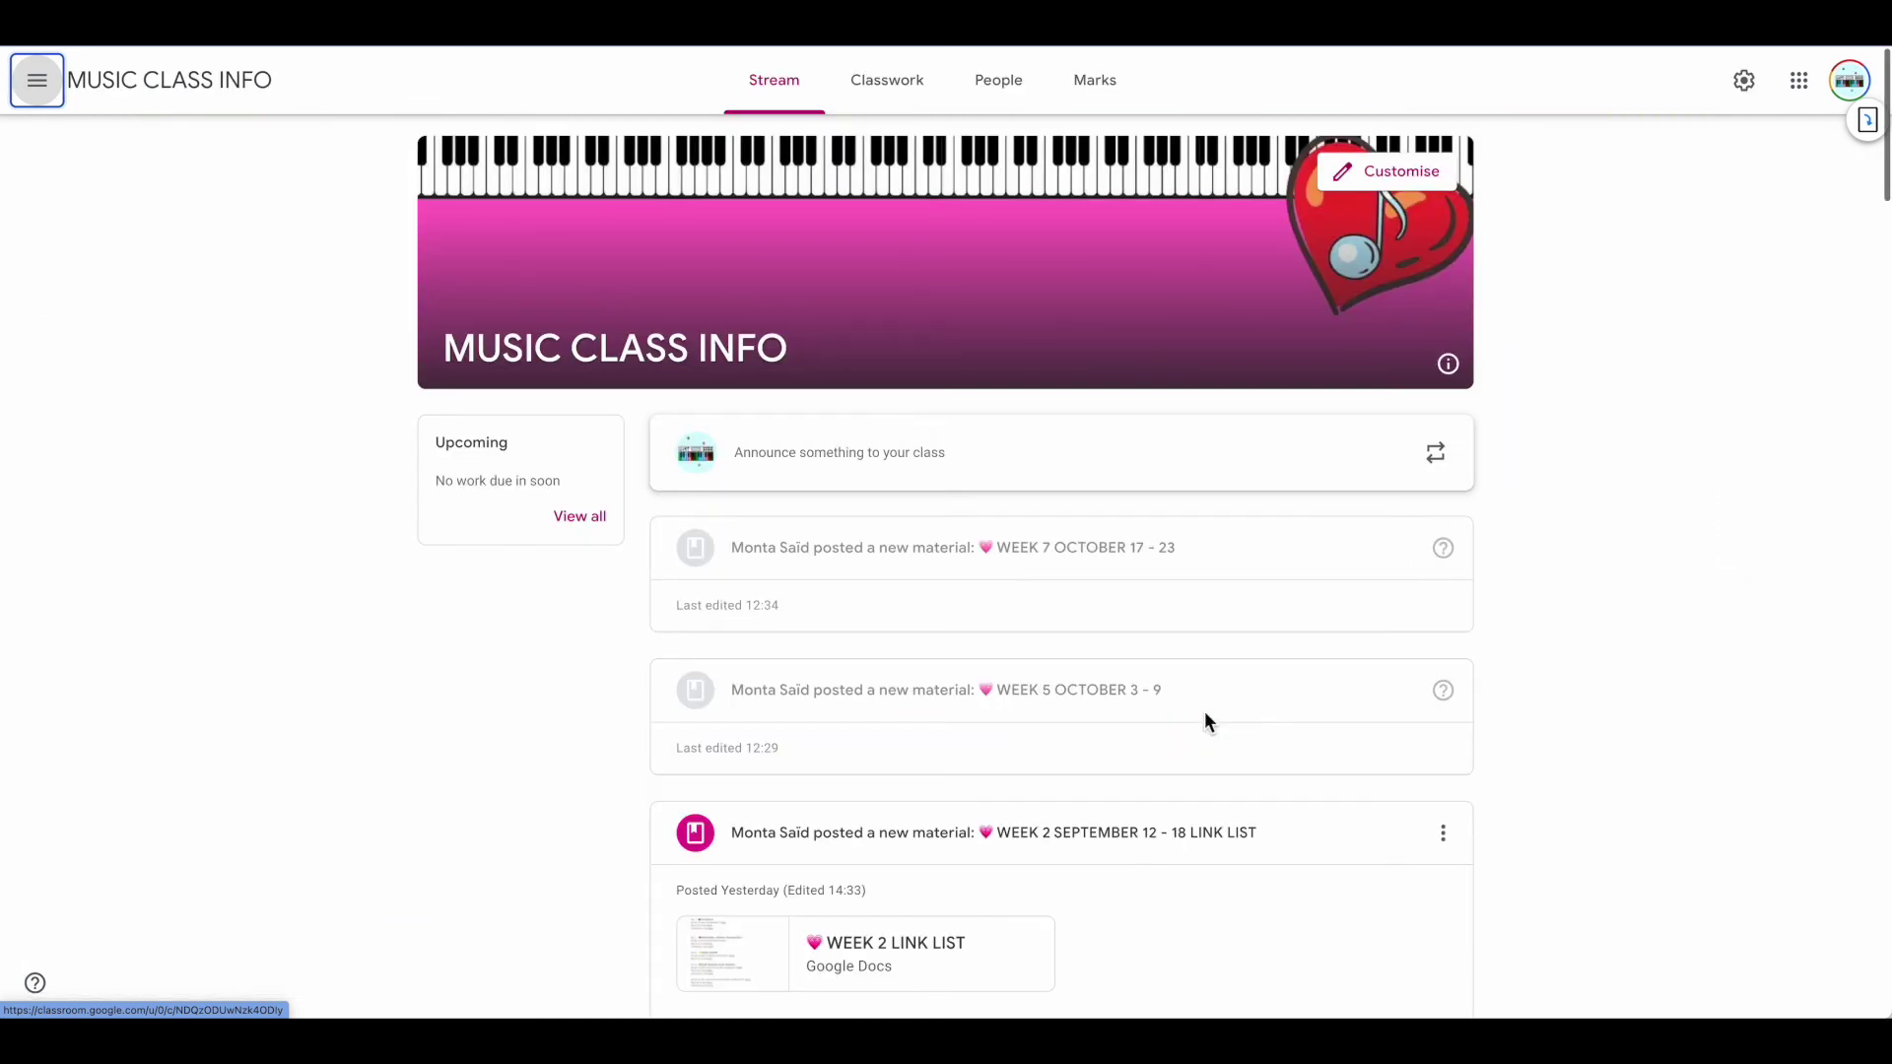
click(883, 86)
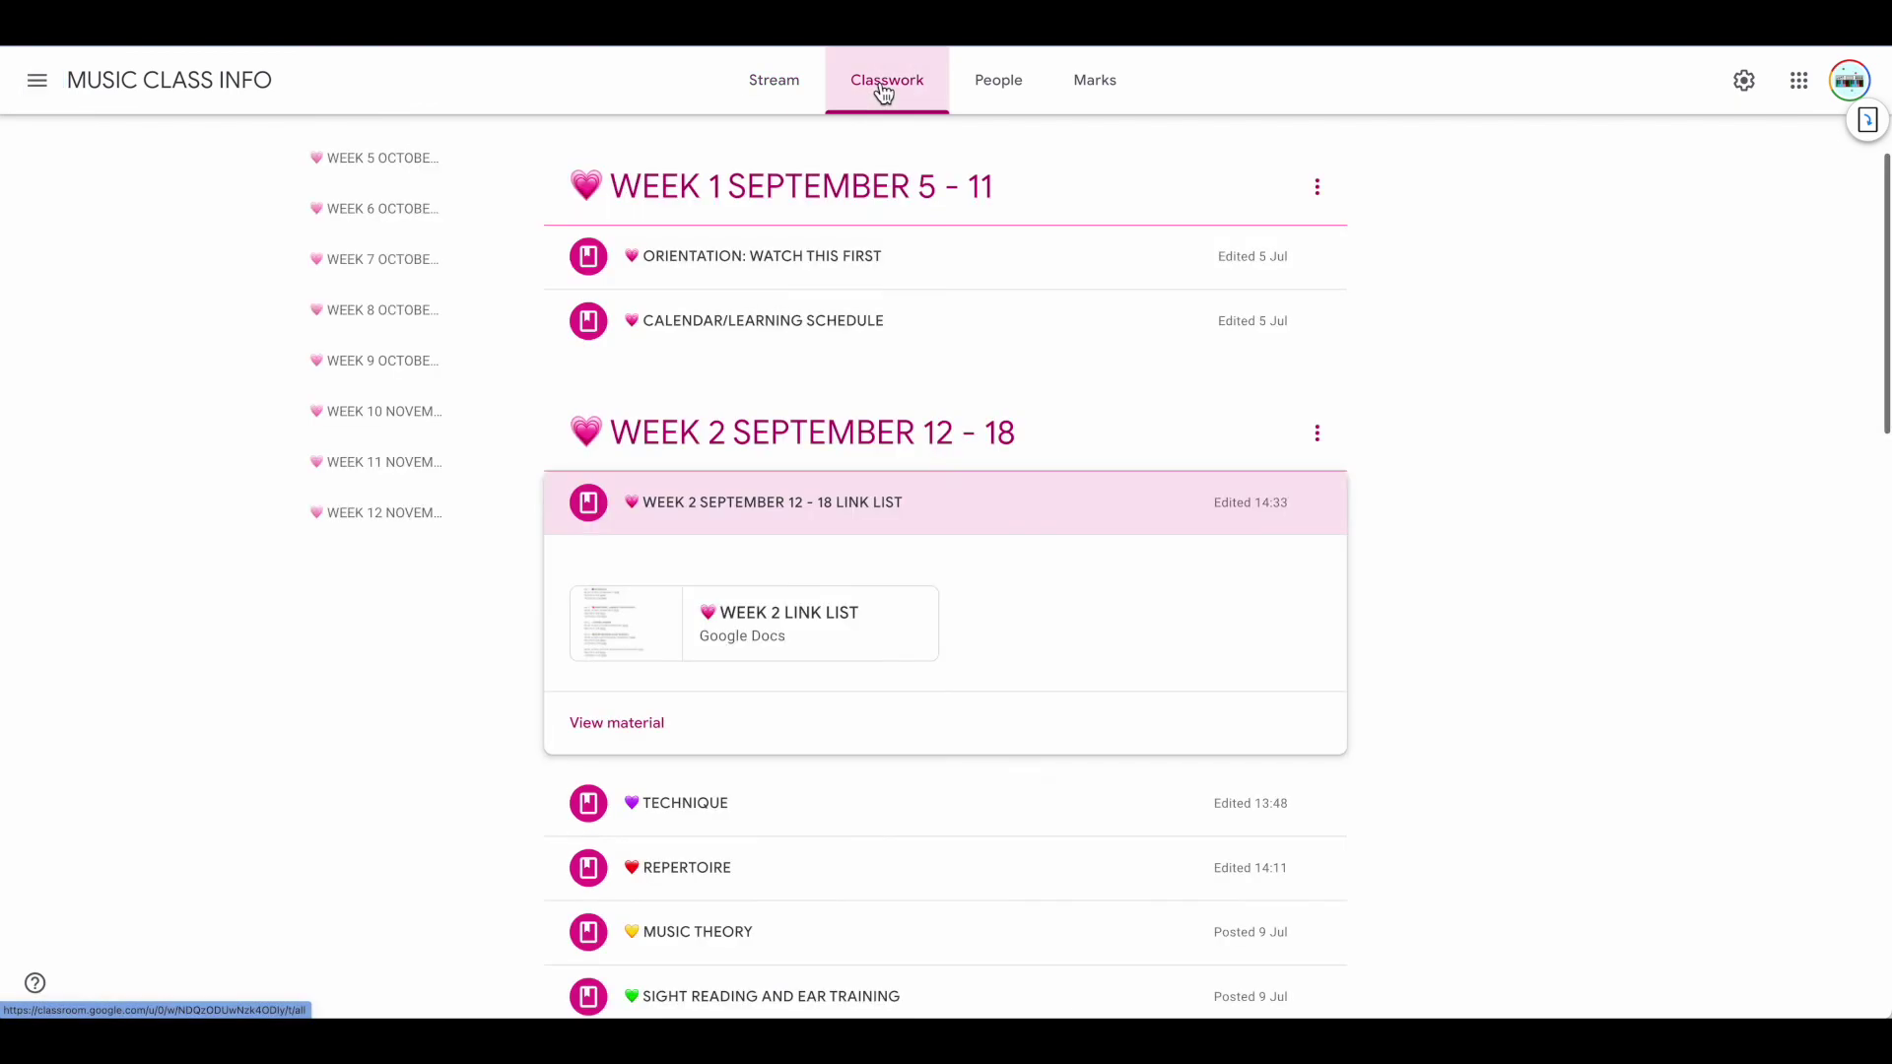
Copy the link to the Week 2 link list material from its options menu
click(1317, 503)
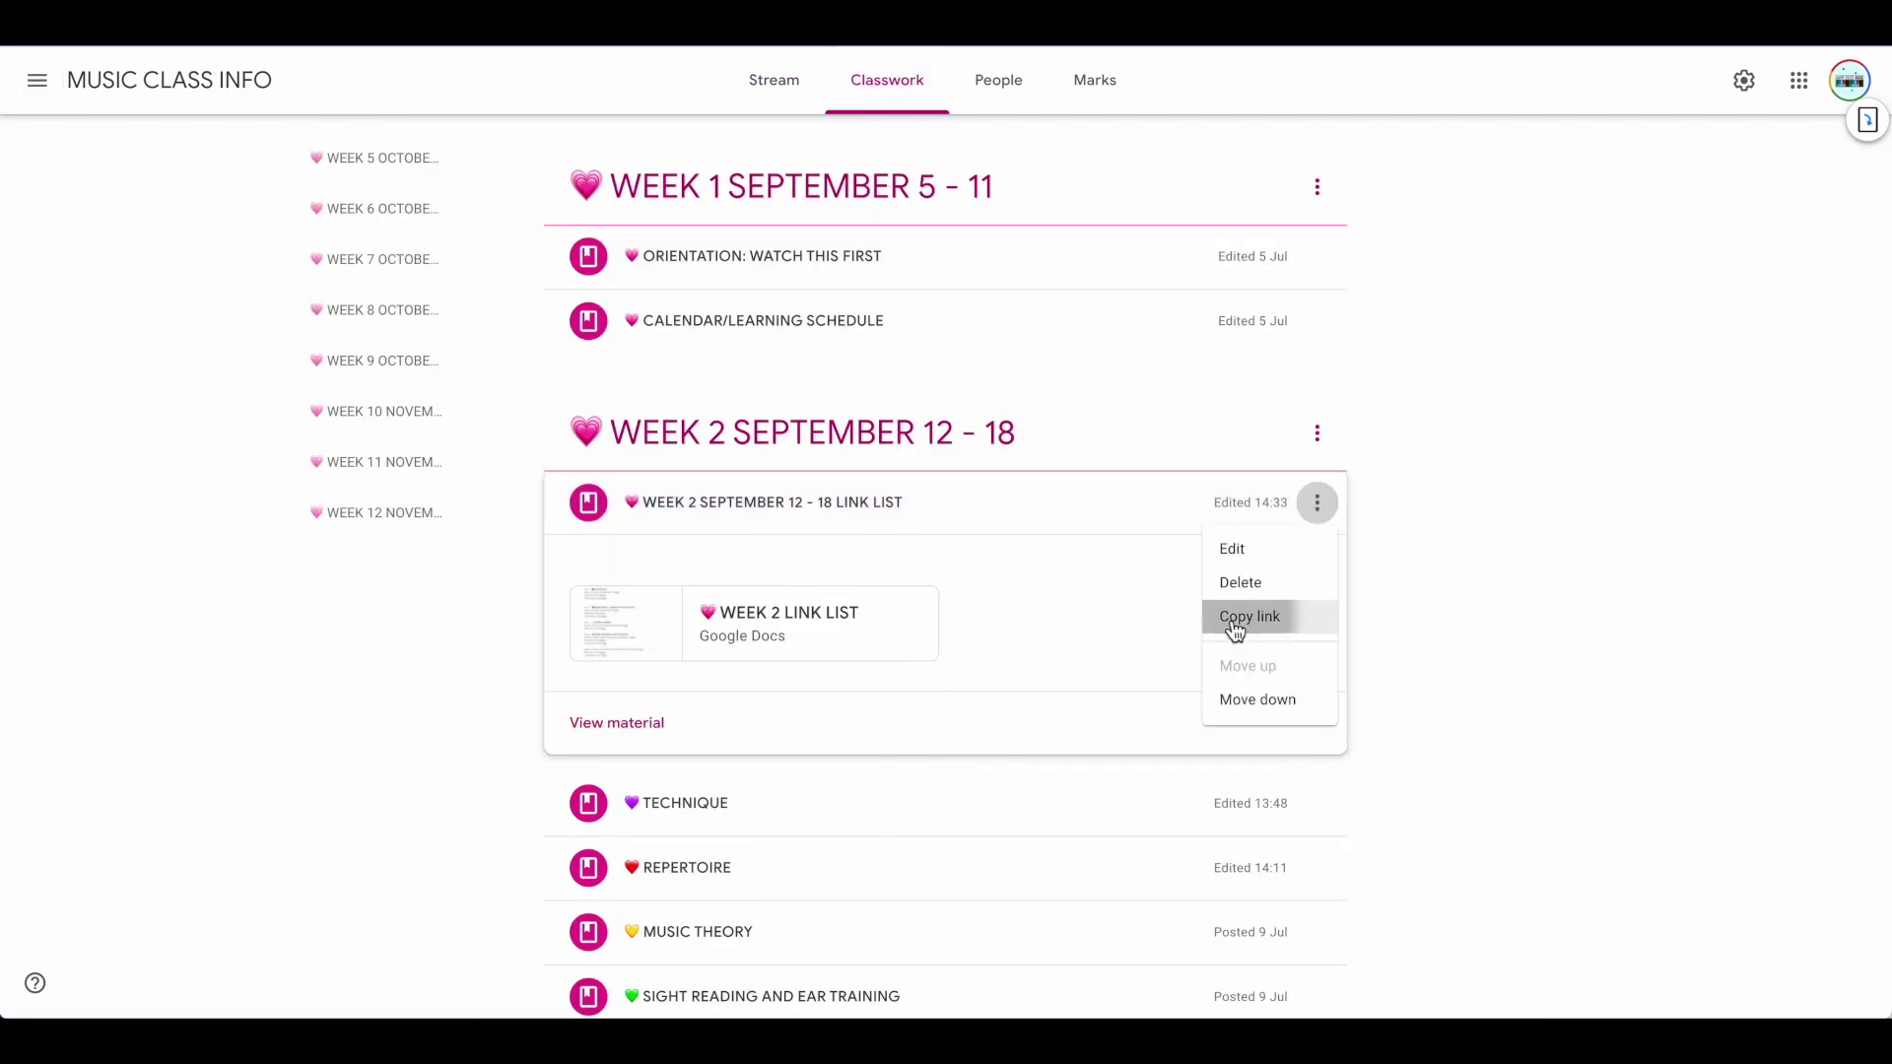
click(1234, 618)
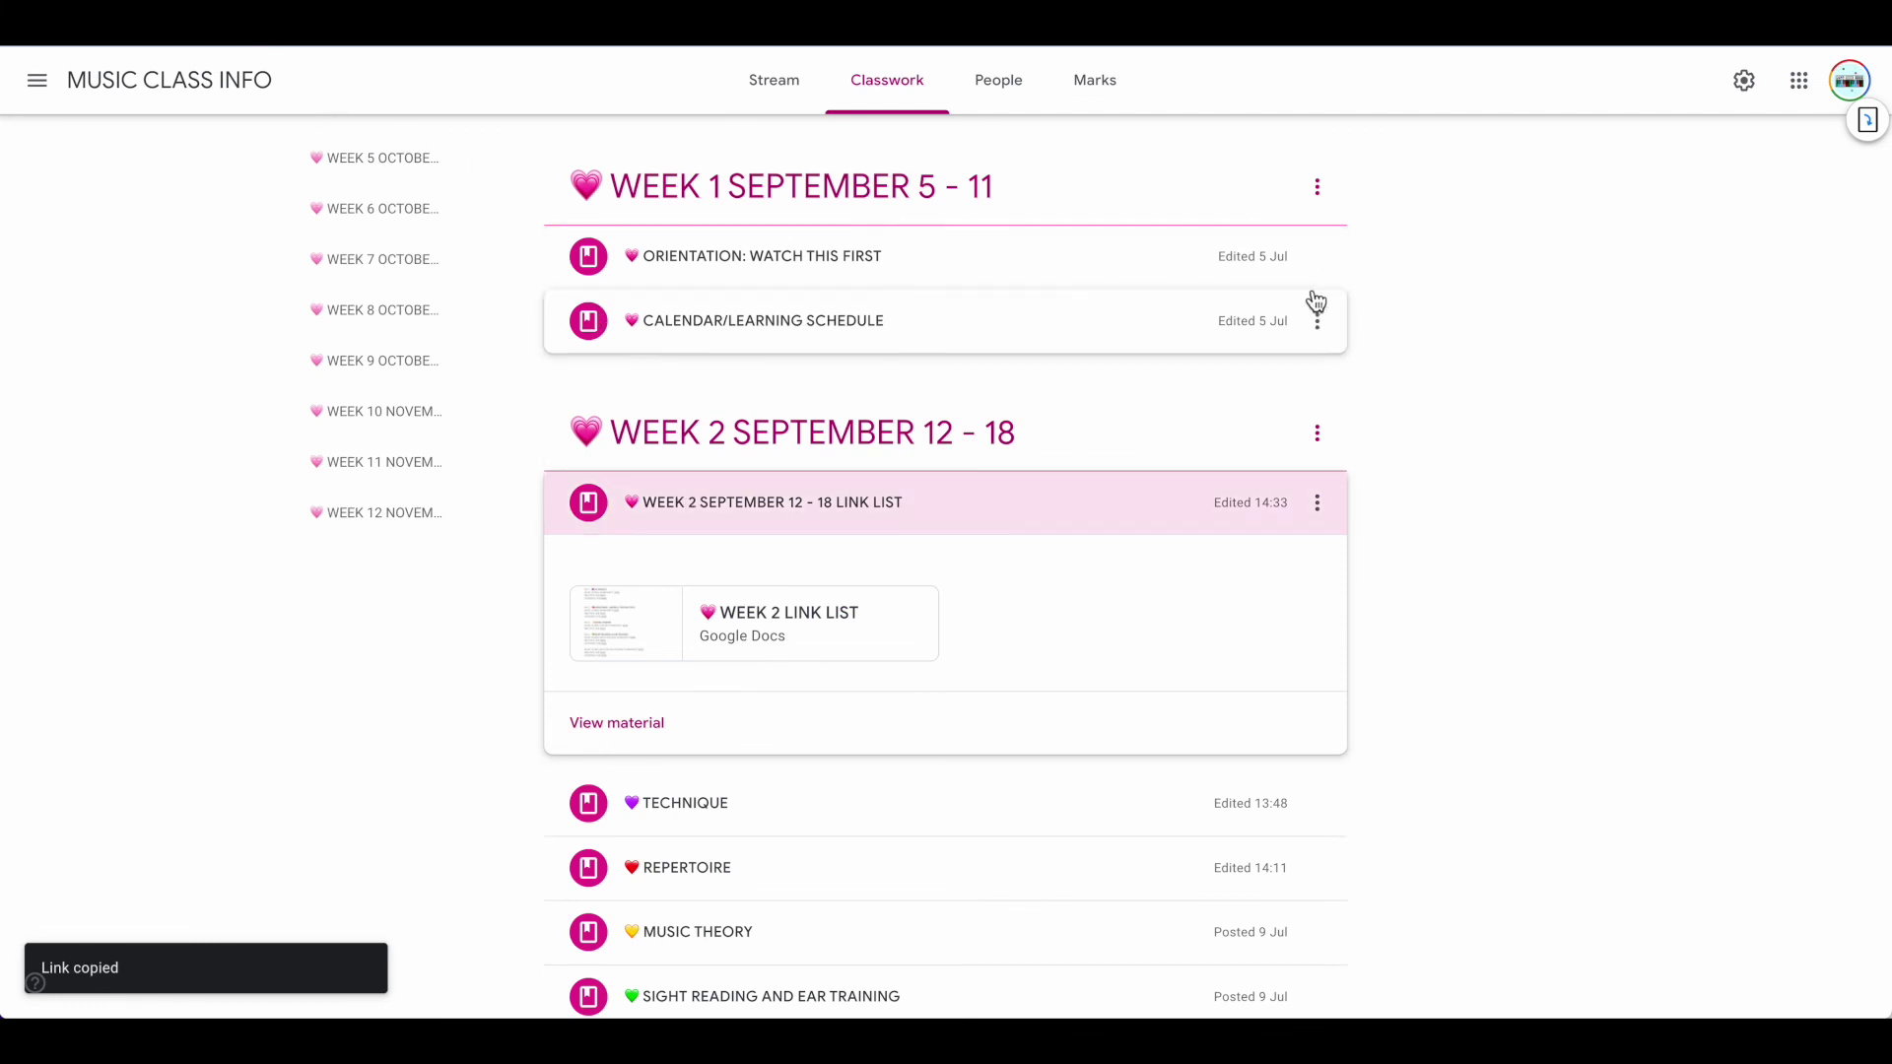
click(777, 98)
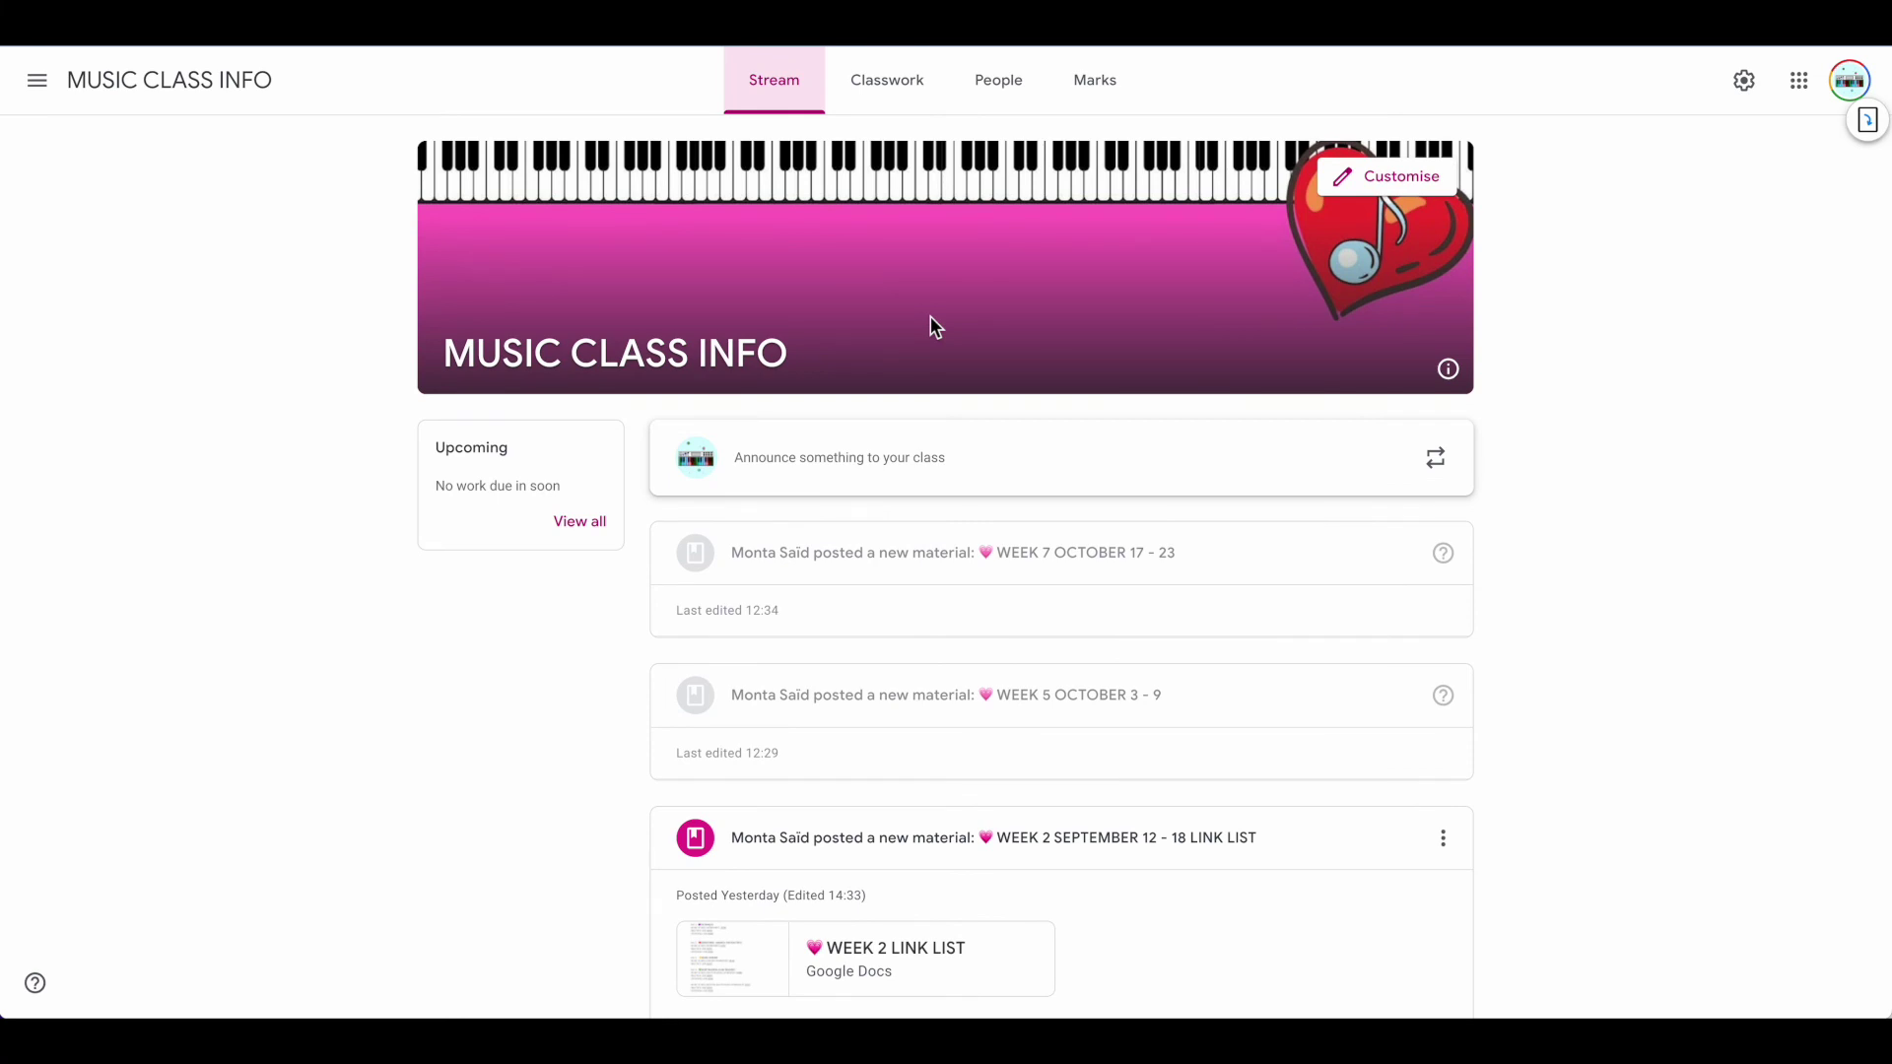
Filter the Classwork page to show only the WEEK 2 SEPTEMBER 12 - 18 topic
click(886, 91)
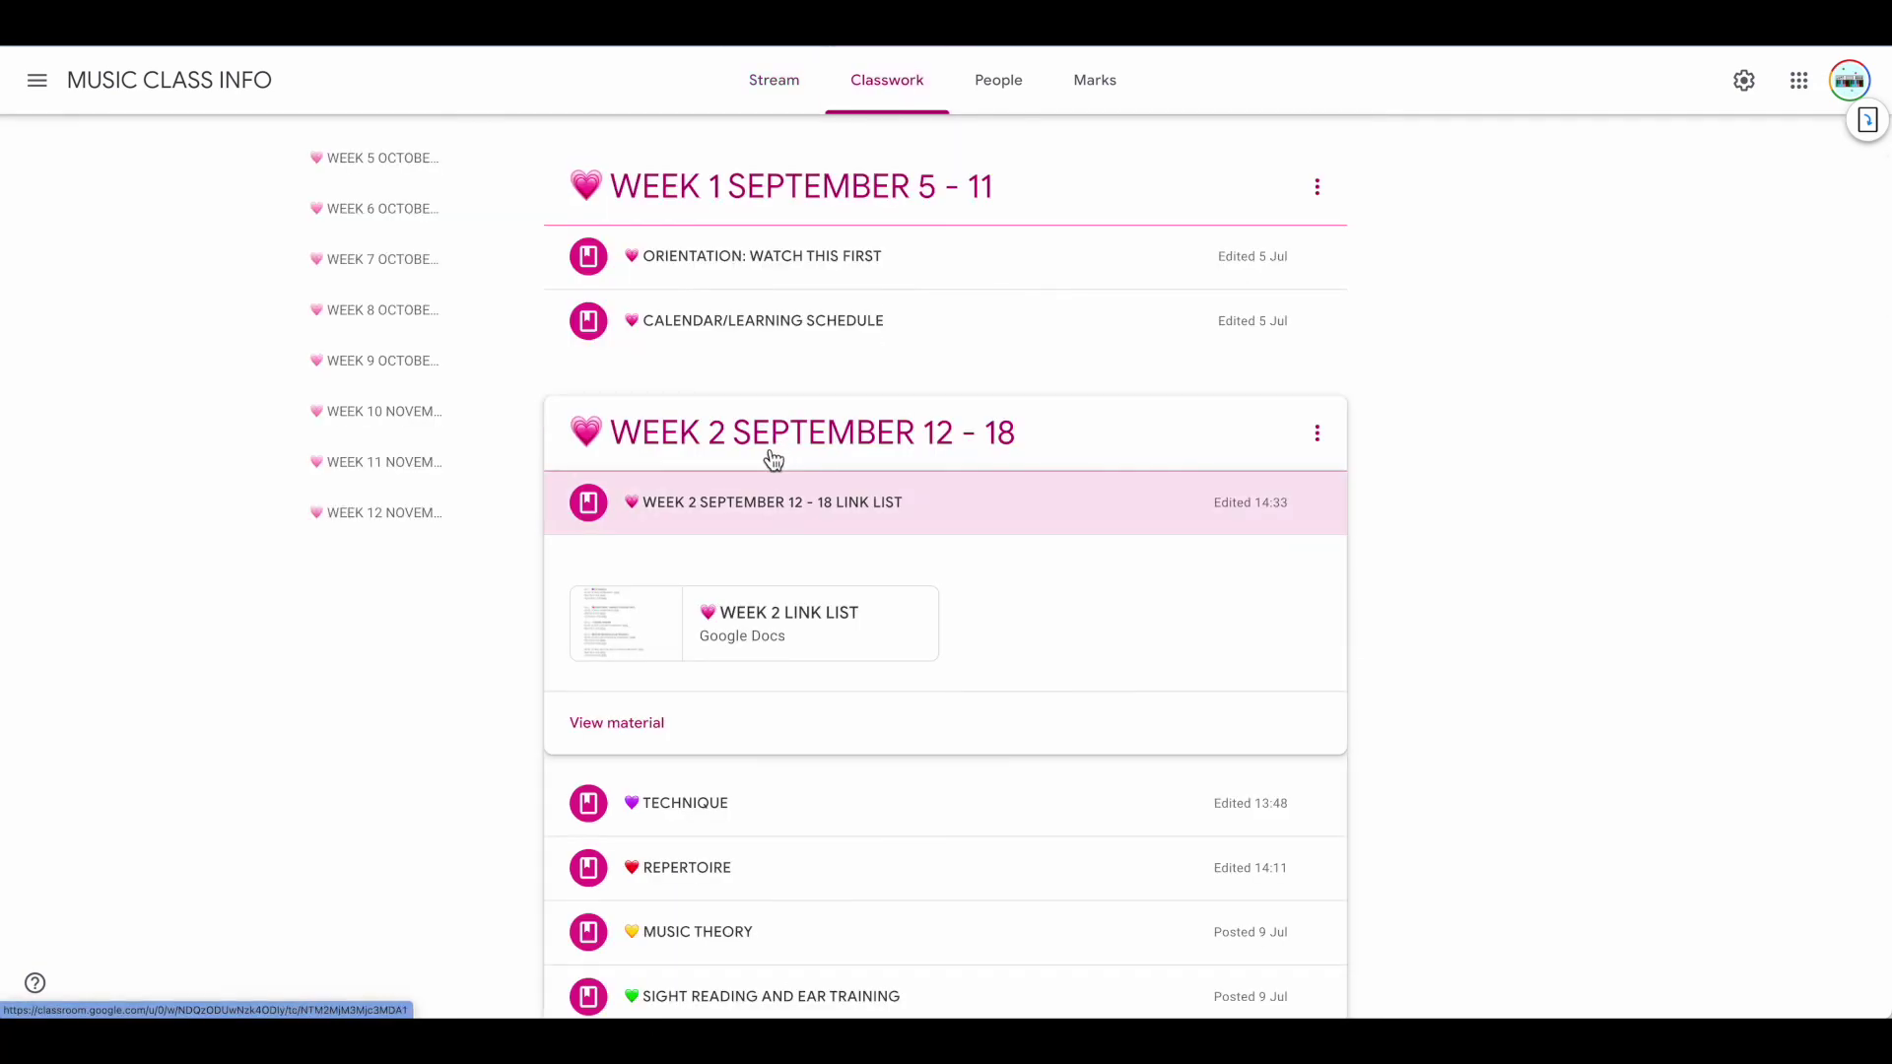
scroll(774, 458, up, 4)
scroll(773, 394, down, 6)
click(756, 268)
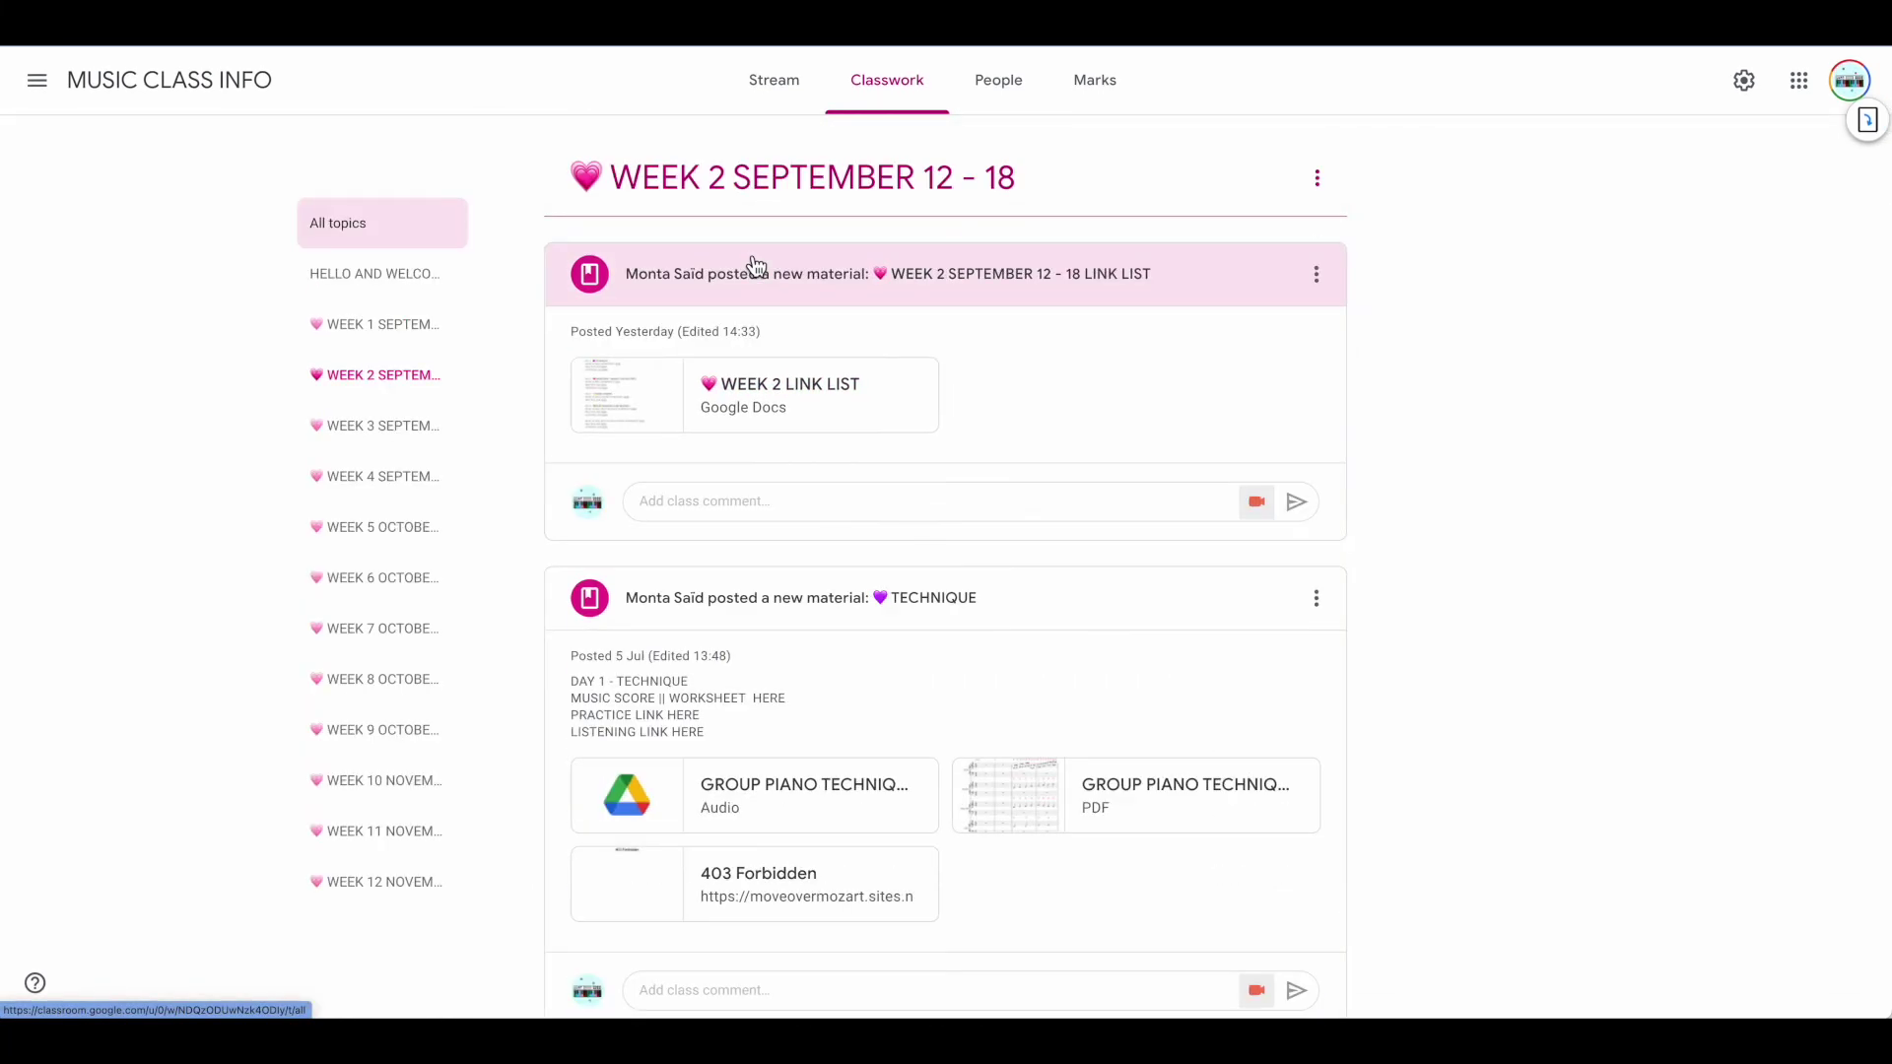